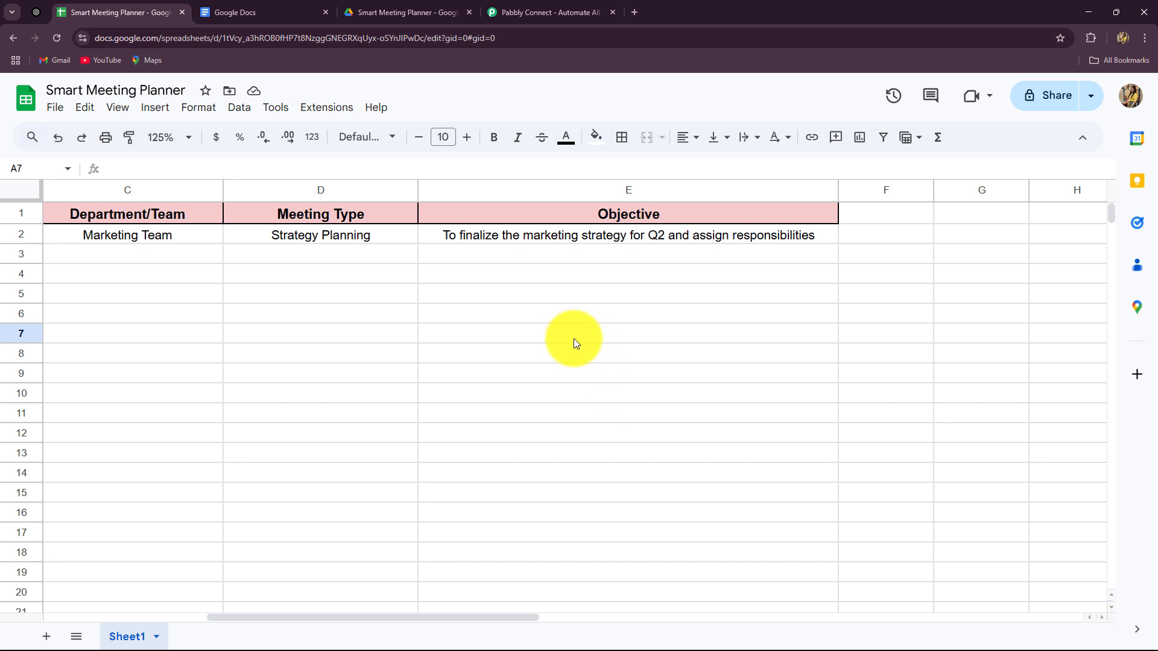
# Look over the Smart Meeting Planner spreadsheet, Drive folder and Google Docs home page tabs.
pyautogui.moveTo(362, 618); pyautogui.dragTo(39, 584)
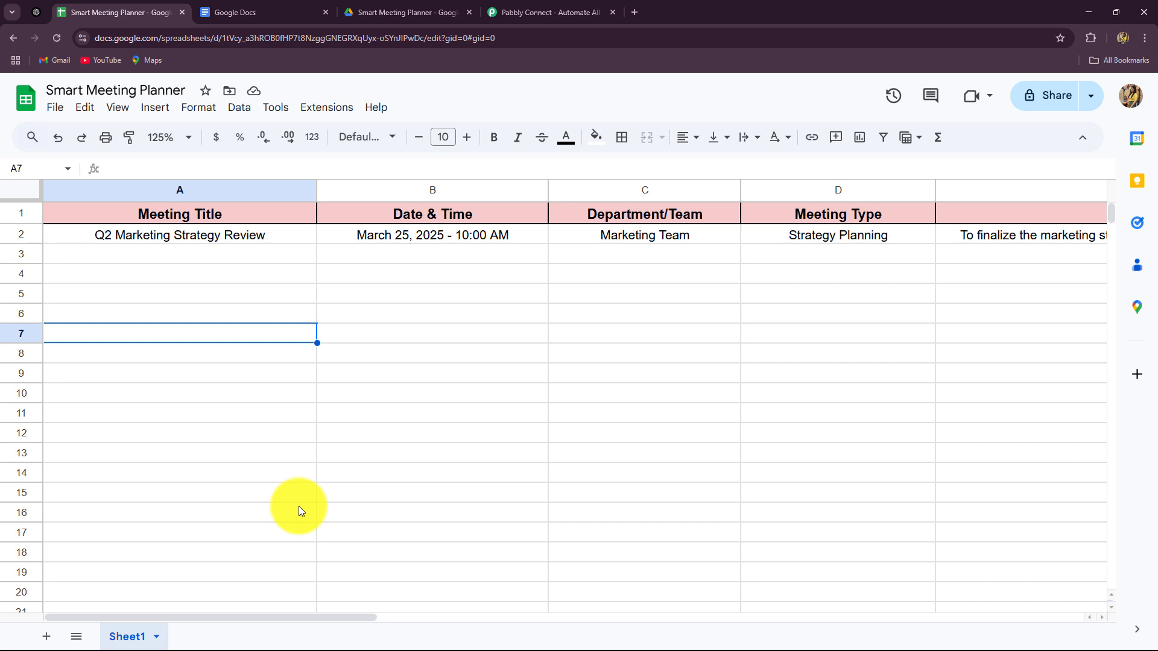
pyautogui.moveTo(260, 620)
pyautogui.mouseDown()
pyautogui.moveTo(434, 619)
pyautogui.moveTo(256, 618)
pyautogui.mouseUp()
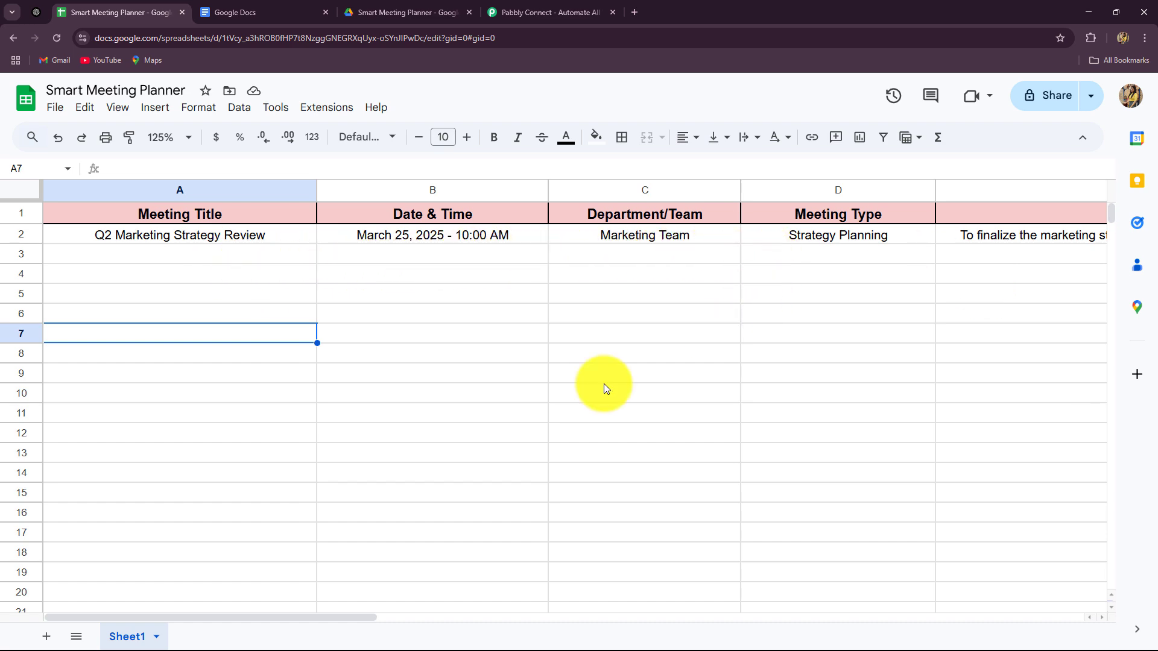
pyautogui.moveTo(258, 618); pyautogui.dragTo(232, 627)
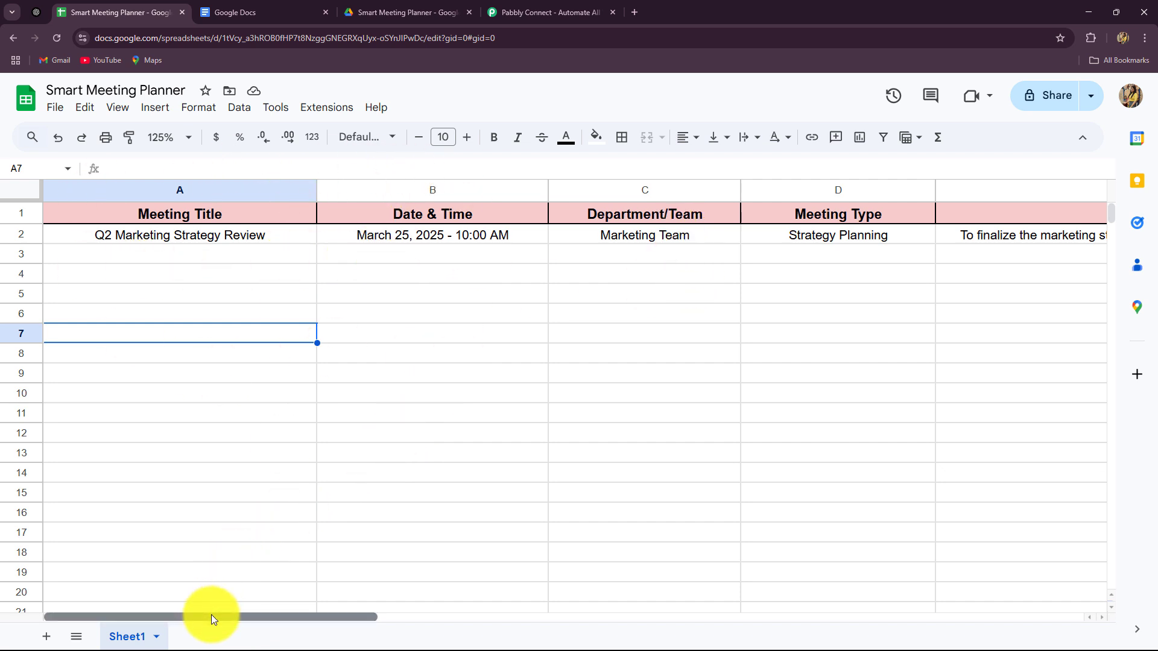
pyautogui.moveTo(212, 613); pyautogui.dragTo(318, 636)
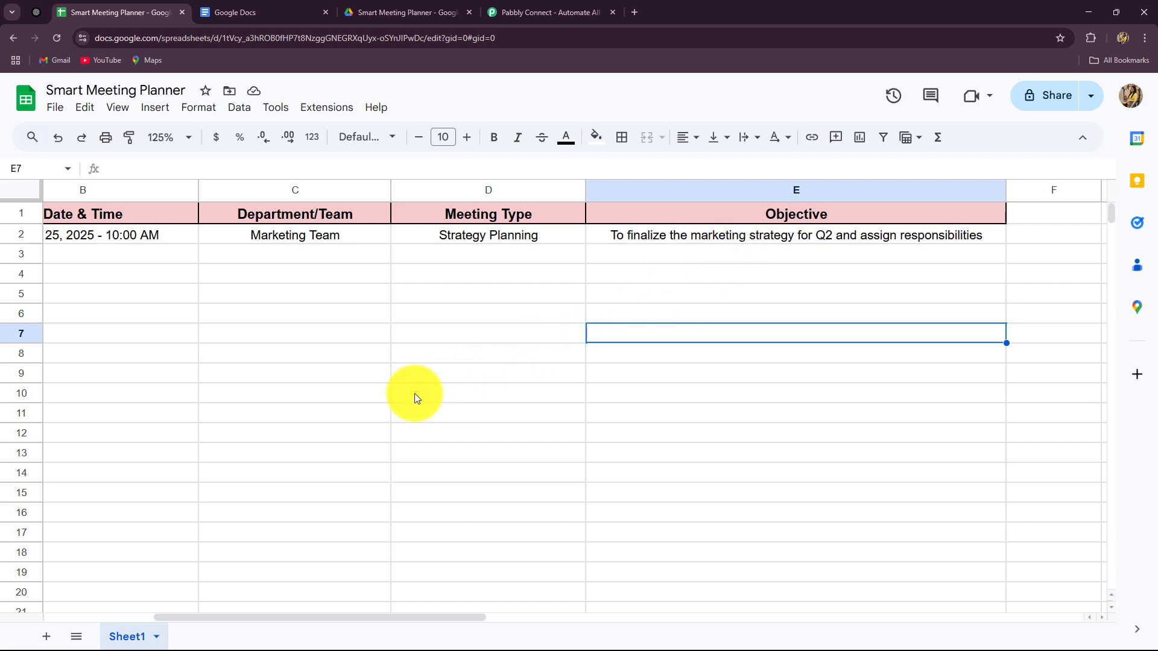
pyautogui.moveTo(291, 615); pyautogui.dragTo(158, 608)
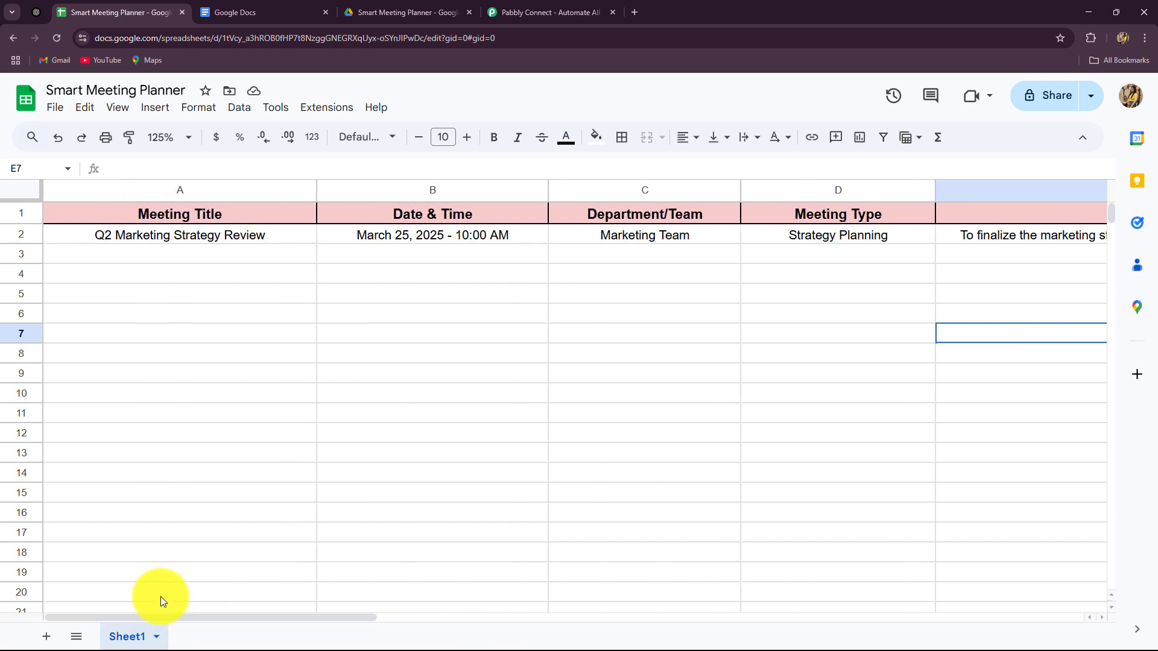
pyautogui.click(37, 12)
pyautogui.click(392, 13)
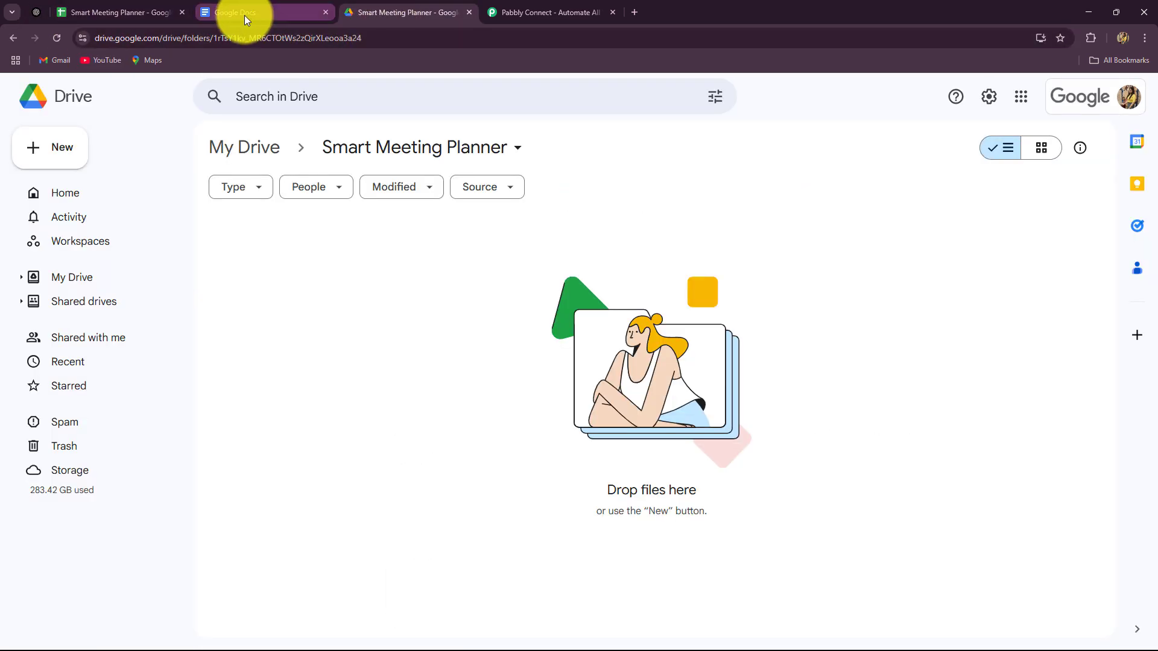
pyautogui.click(172, 15)
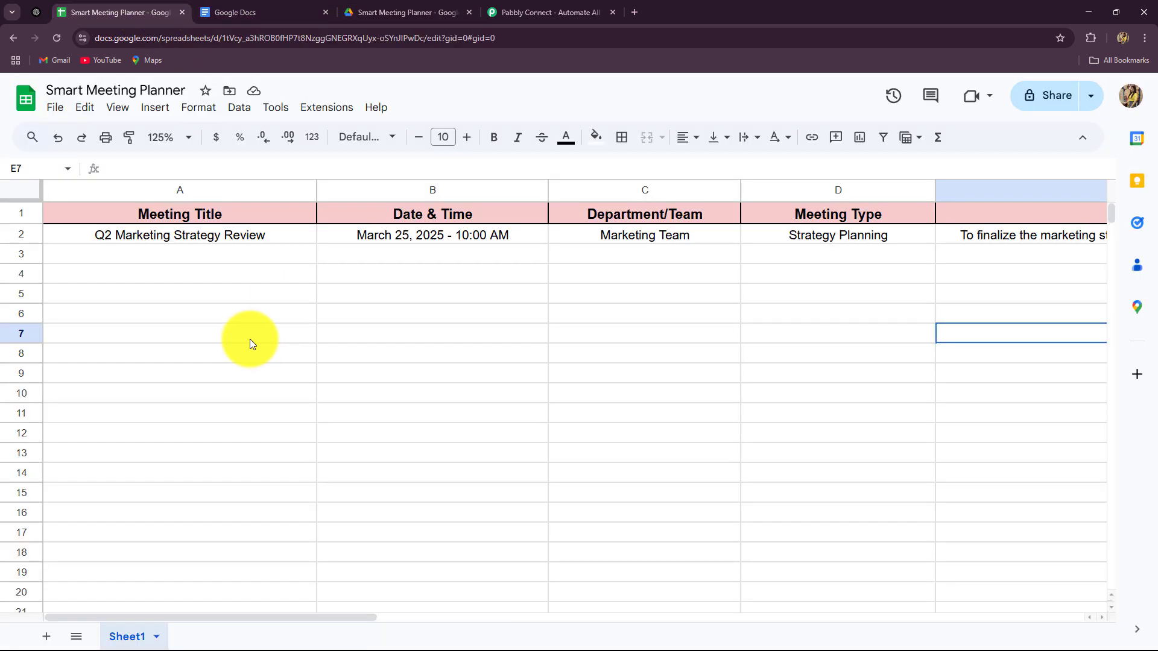
pyautogui.click(248, 12)
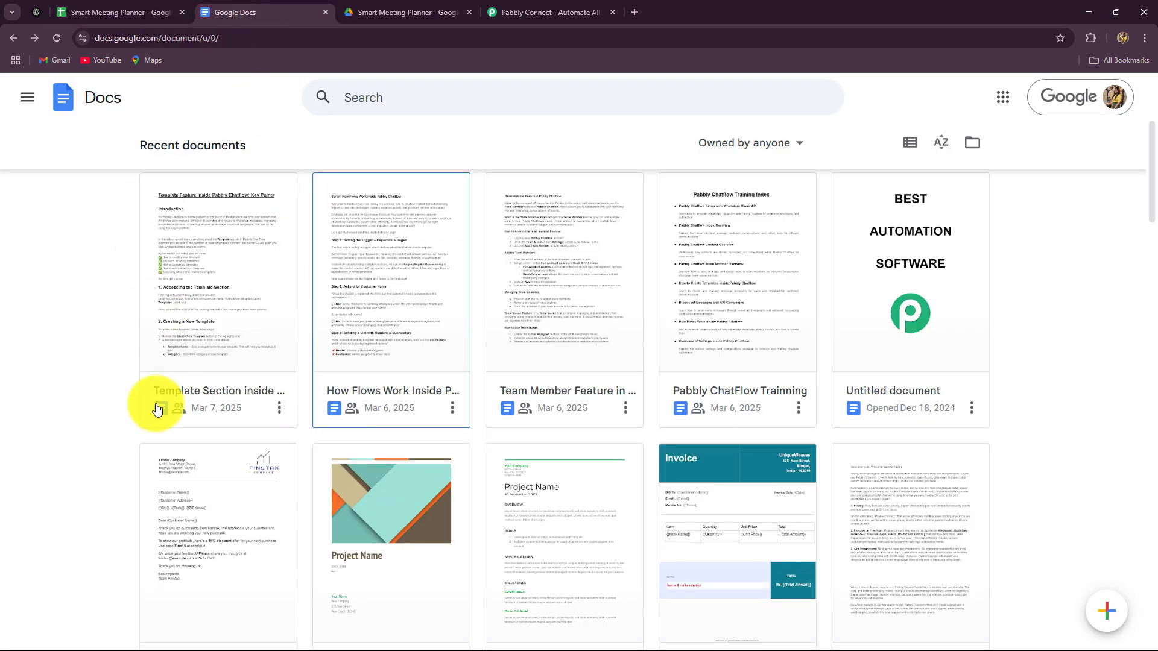
pyautogui.click(131, 13)
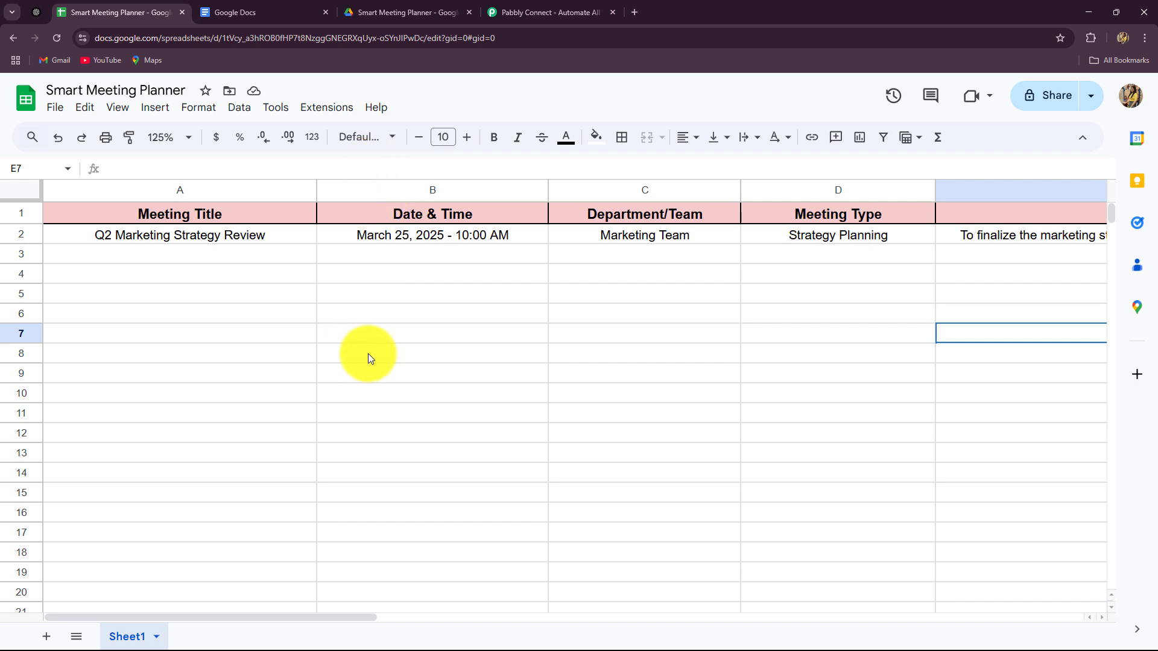
# Check the empty Smart Meeting Planner Drive folder, then switch to the Pabbly Connect website.
pyautogui.click(435, 12)
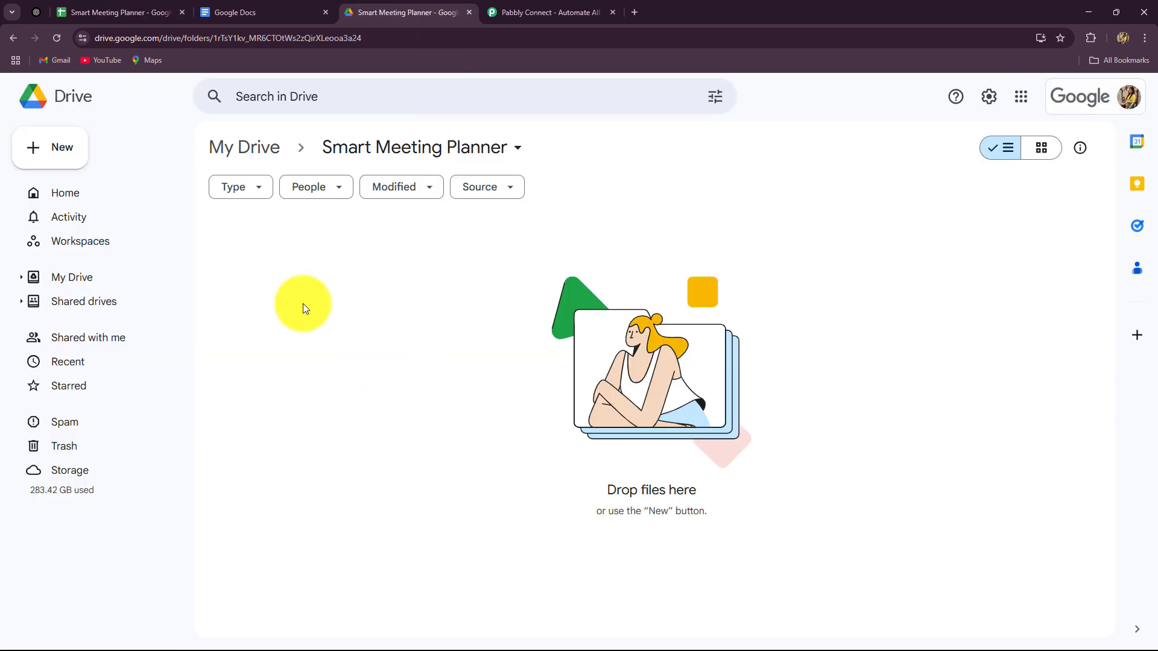
pyautogui.click(124, 11)
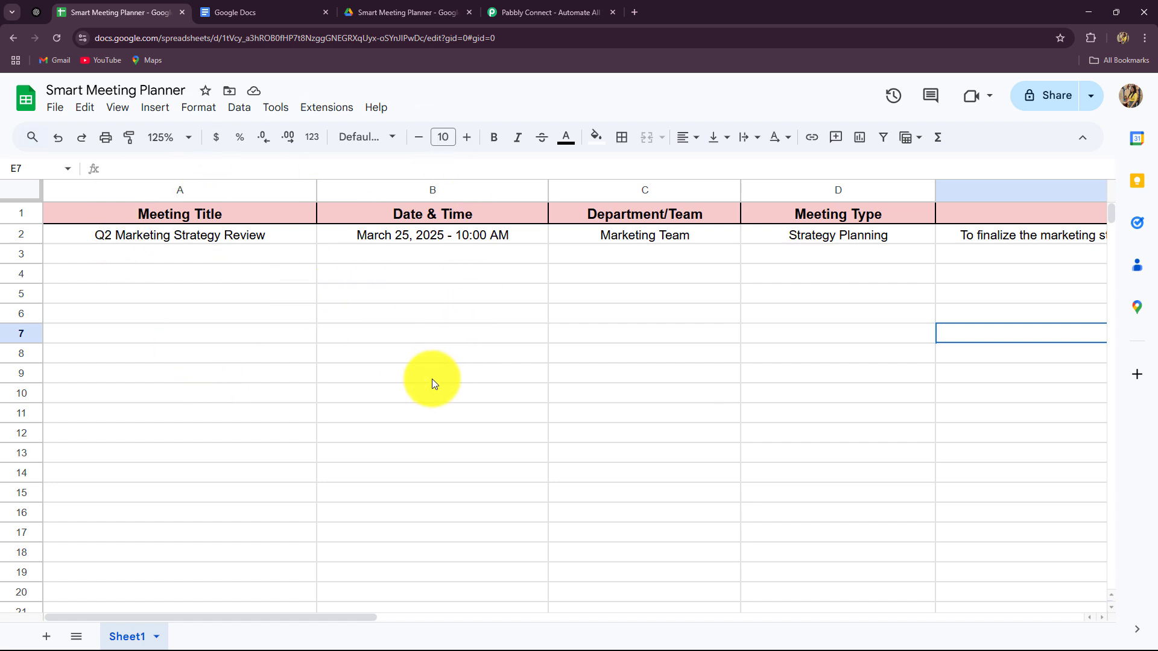
pyautogui.click(269, 14)
pyautogui.click(395, 13)
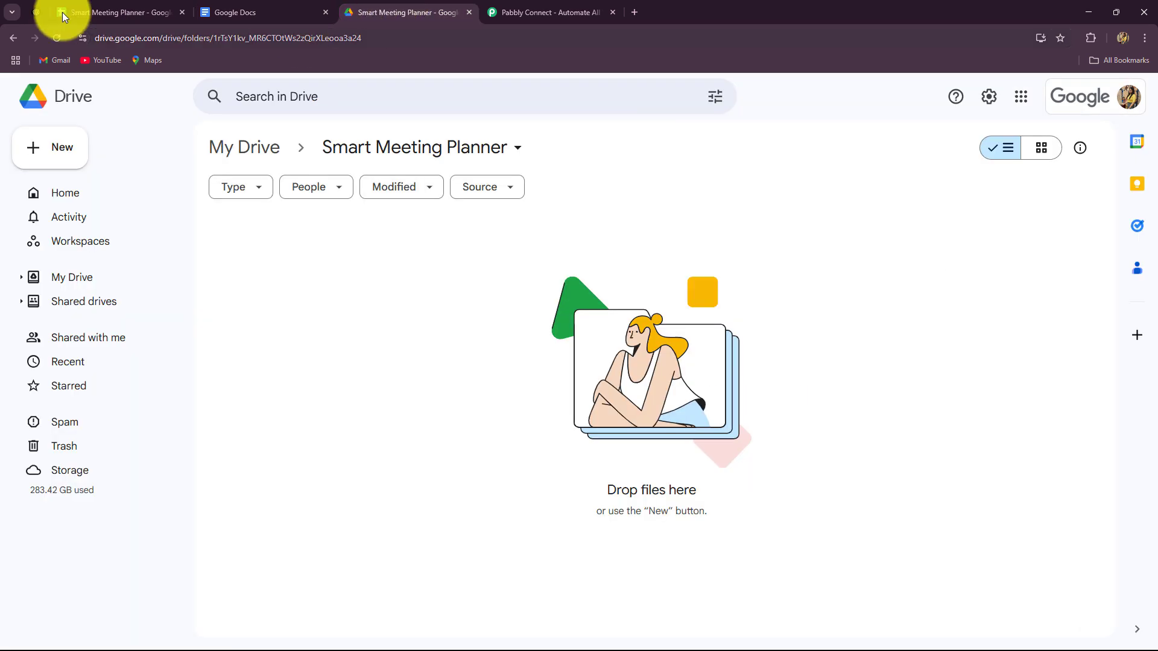
pyautogui.click(91, 12)
pyautogui.click(530, 12)
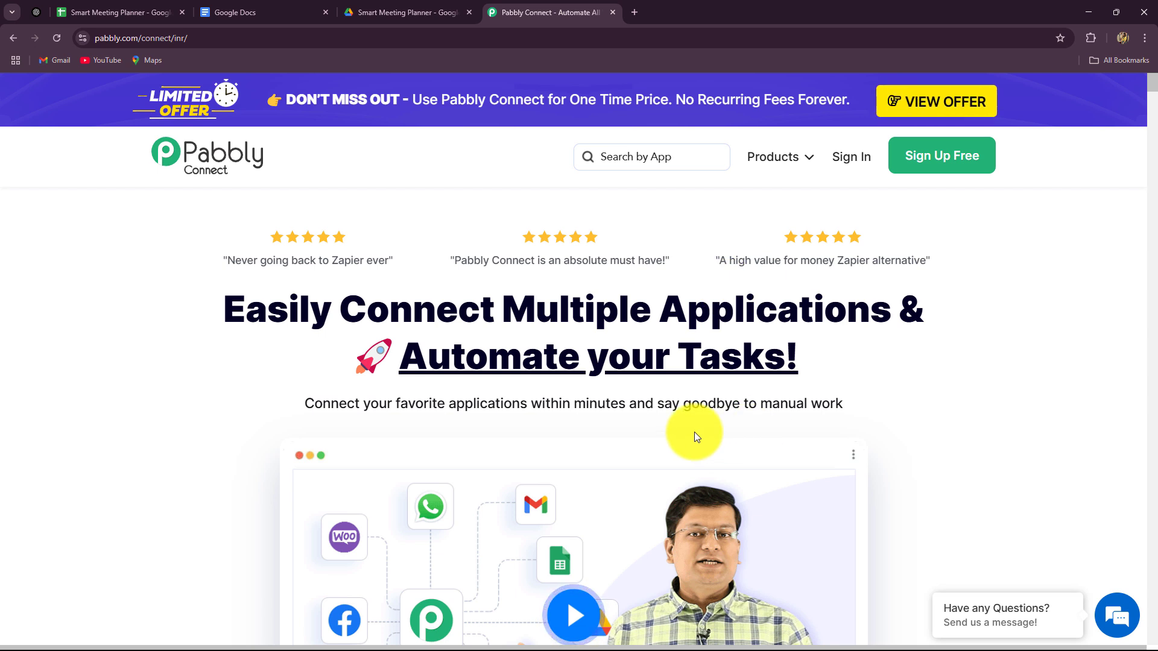
# Browse the Pabbly Connect homepage headline, then go to the Pabbly sign-in page.
pyautogui.click(217, 38)
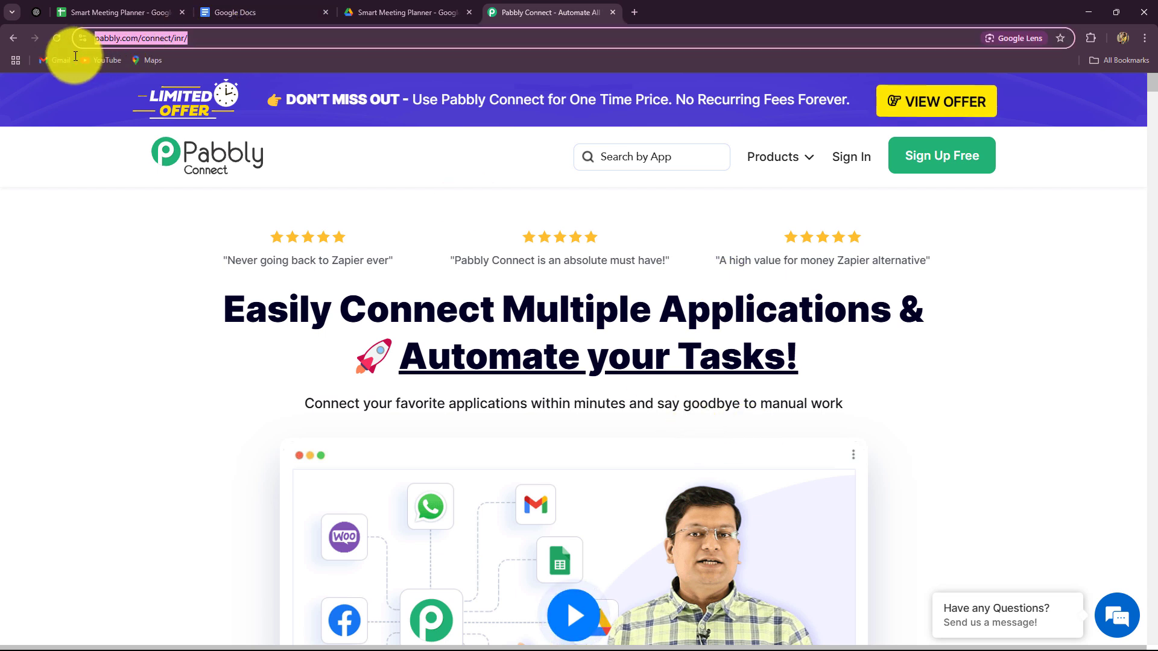
pyautogui.click(102, 291)
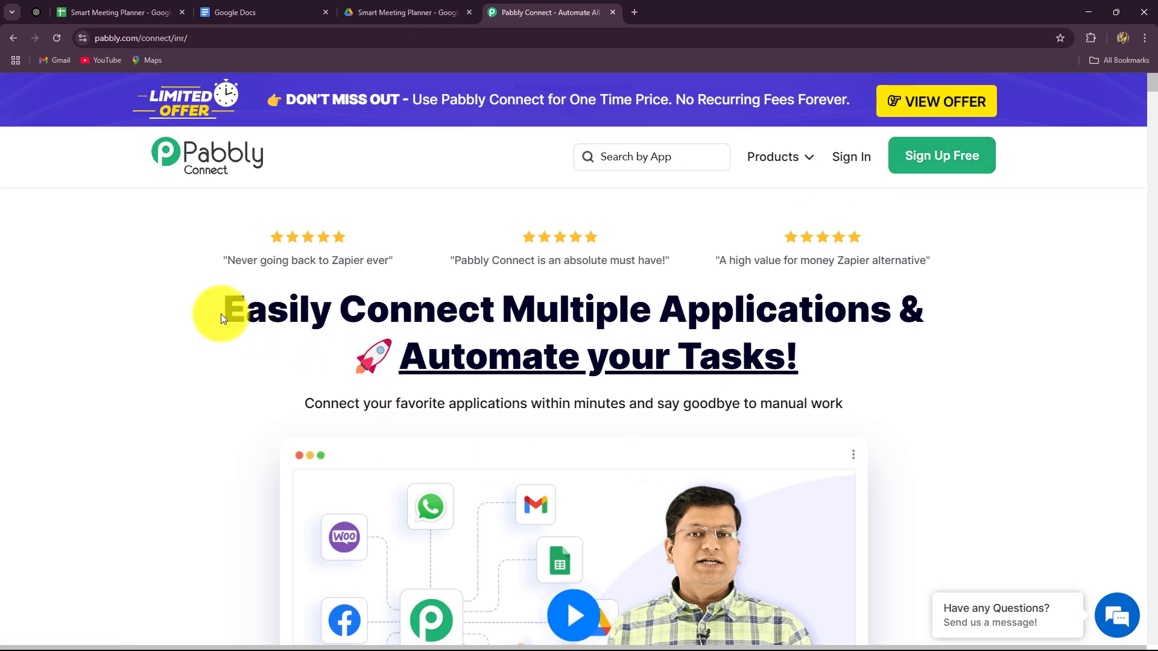
pyautogui.moveTo(221, 314); pyautogui.dragTo(950, 409)
pyautogui.scroll(-15, 68, 415)
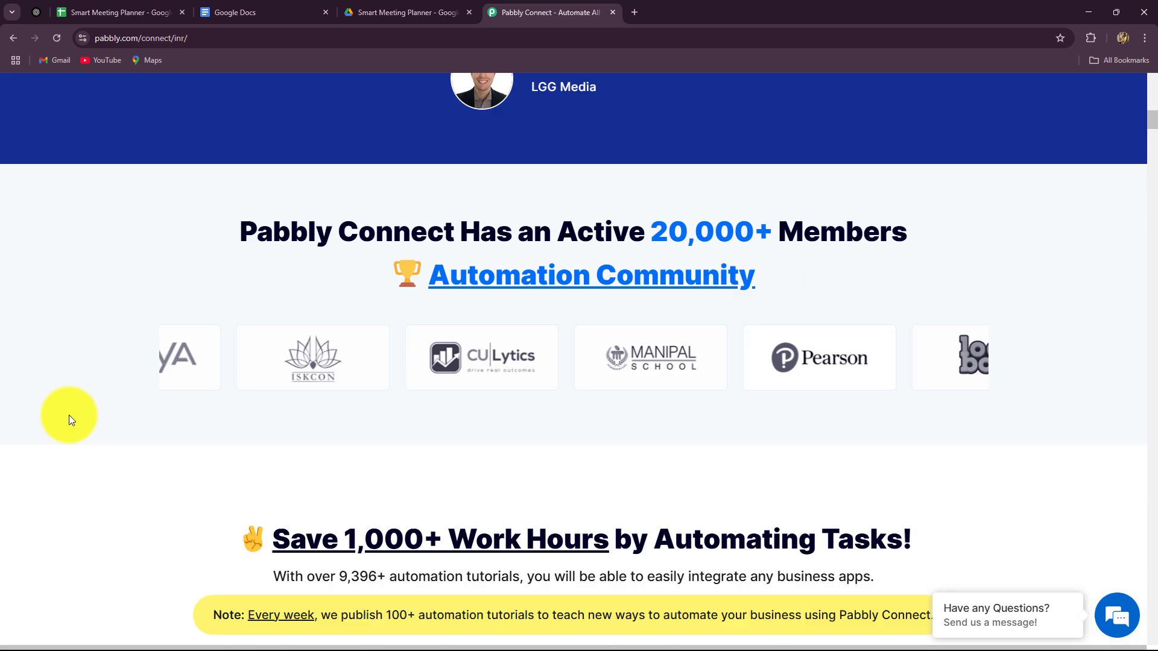
pyautogui.scroll(15, 69, 415)
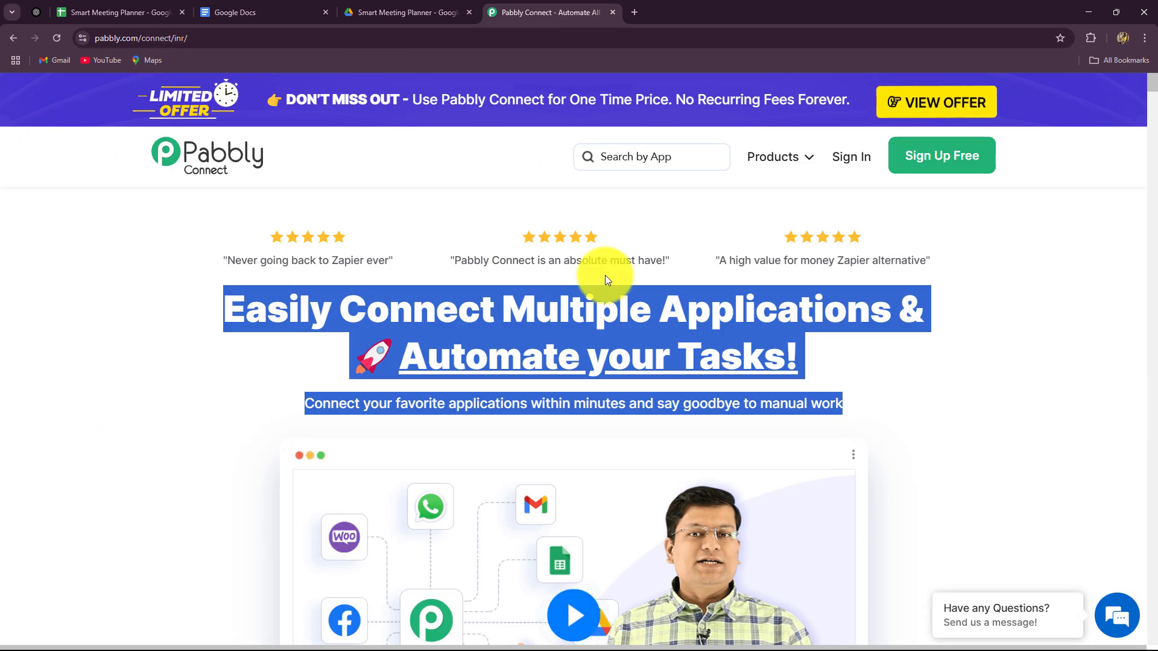
pyautogui.click(851, 156)
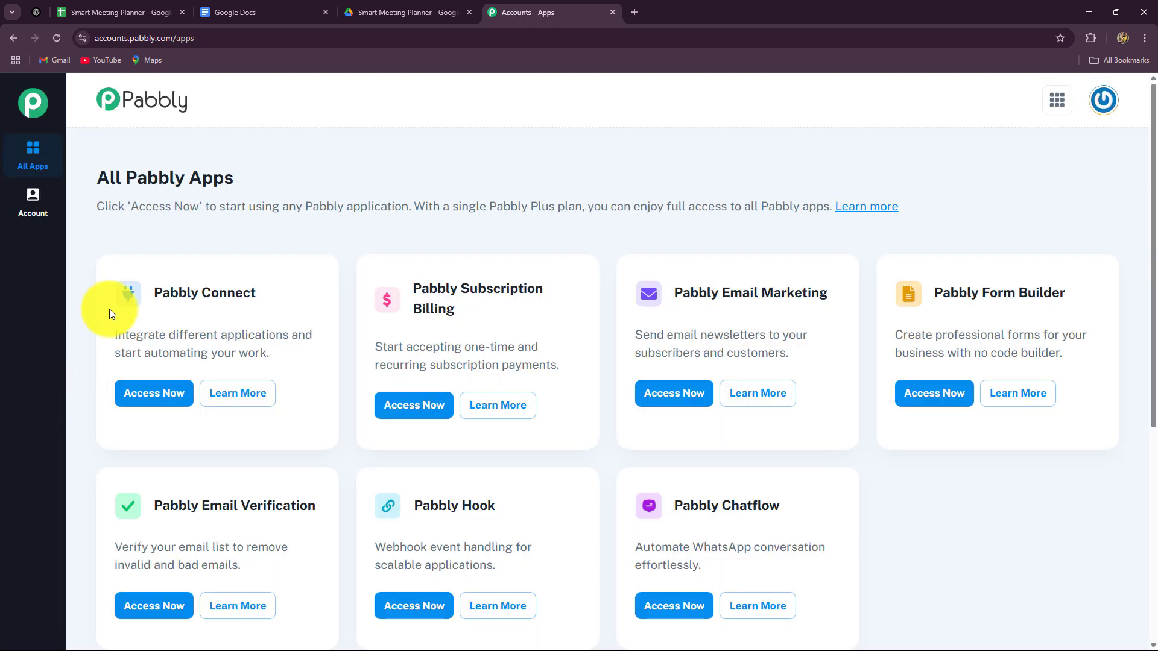
# Launch Pabbly Connect from the All Pabbly Apps list and look over its dashboard.
pyautogui.moveTo(103, 181); pyautogui.dragTo(263, 184)
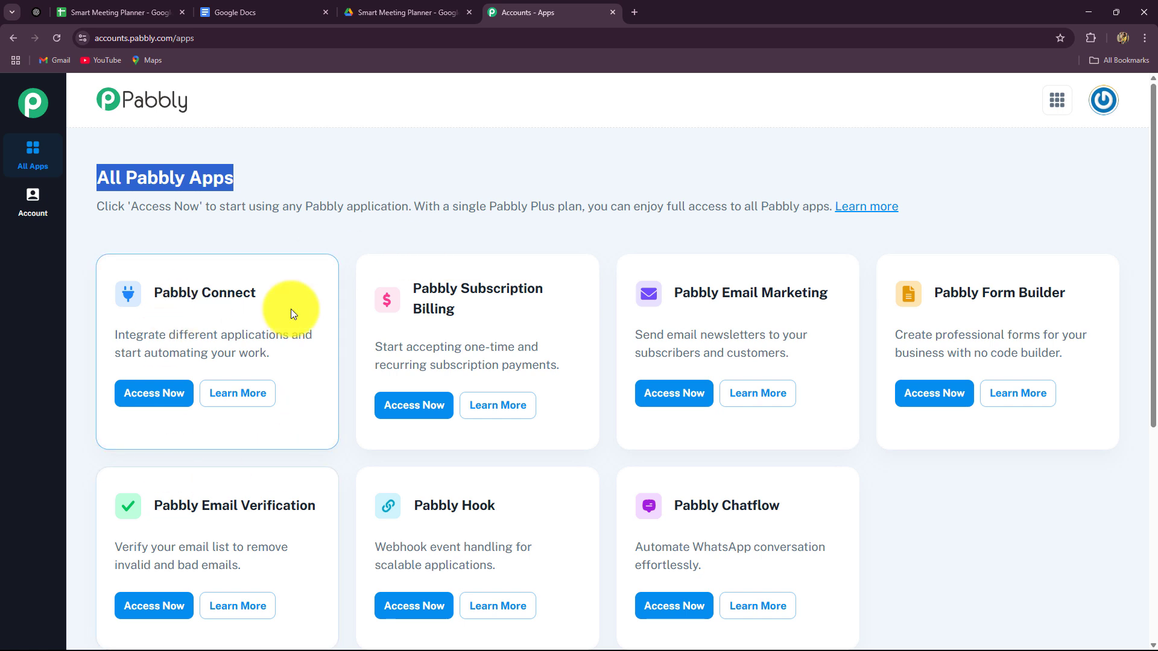
pyautogui.moveTo(150, 293); pyautogui.dragTo(280, 297)
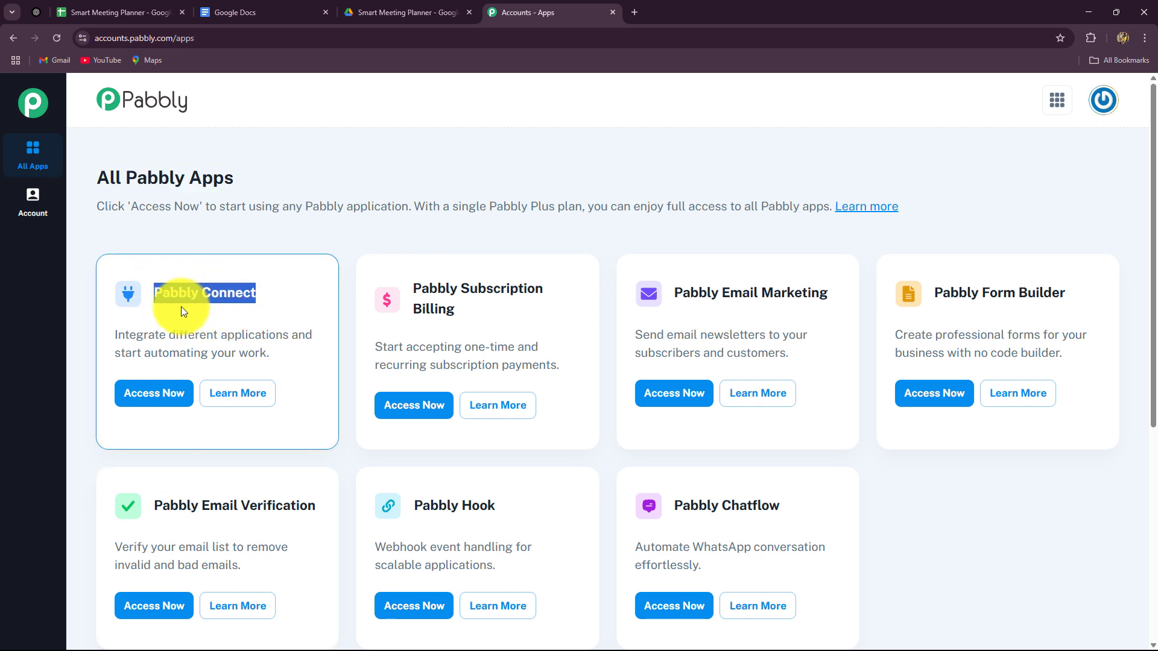
pyautogui.click(160, 396)
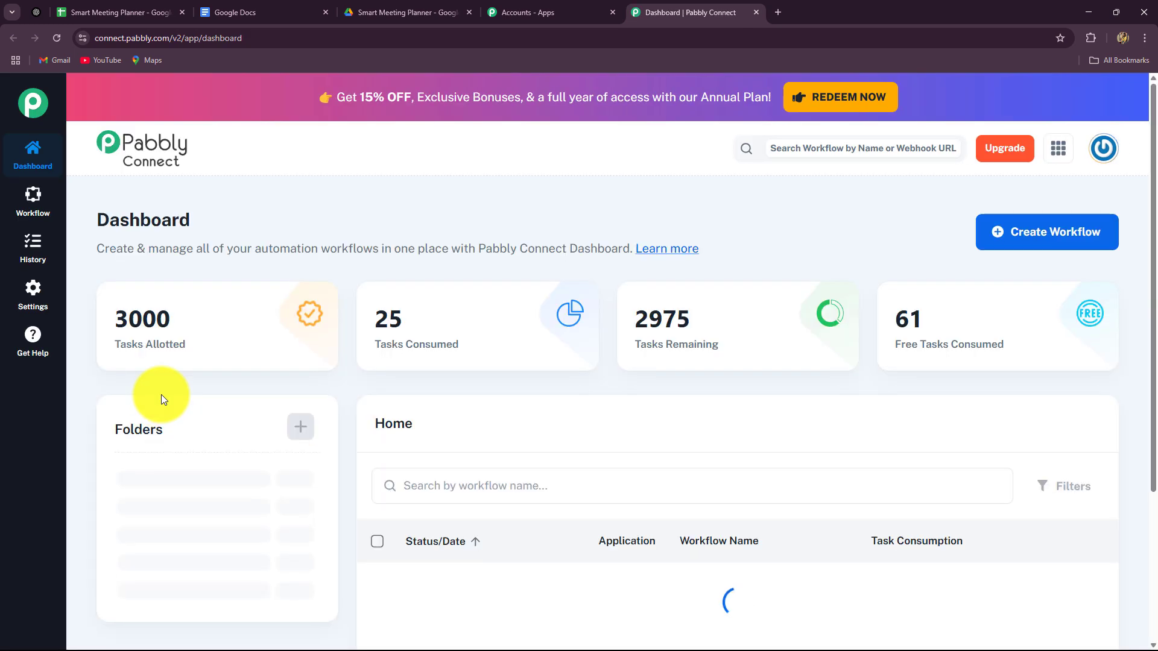
pyautogui.scroll(-9, 519, 454)
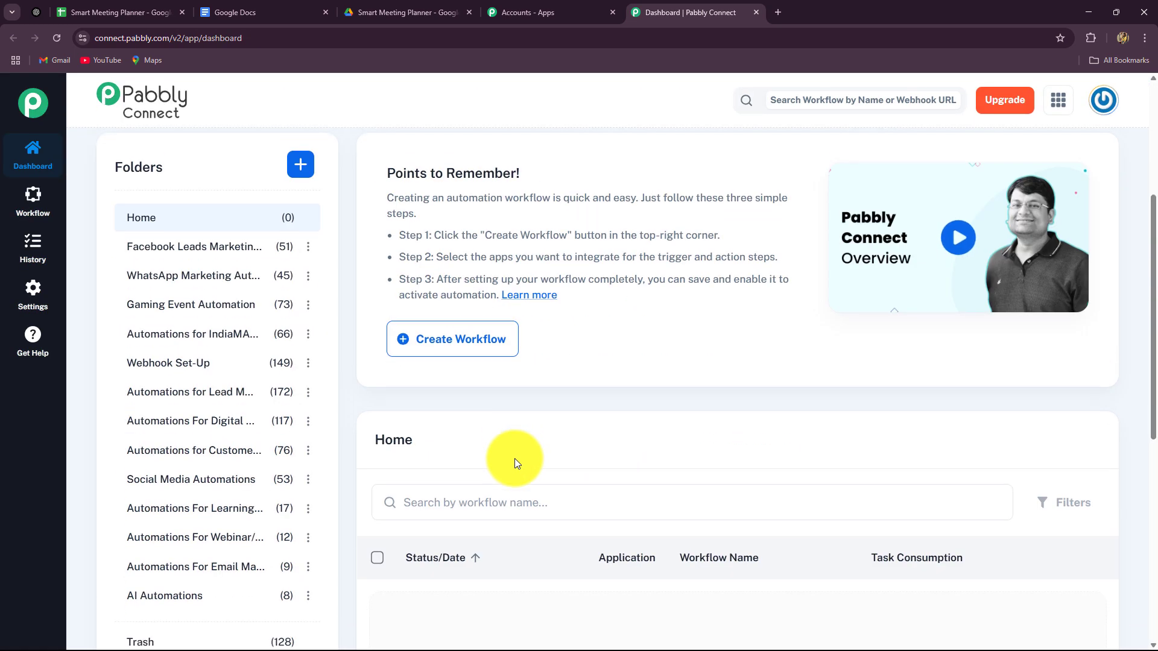
pyautogui.scroll(6, 513, 458)
pyautogui.scroll(4, 513, 458)
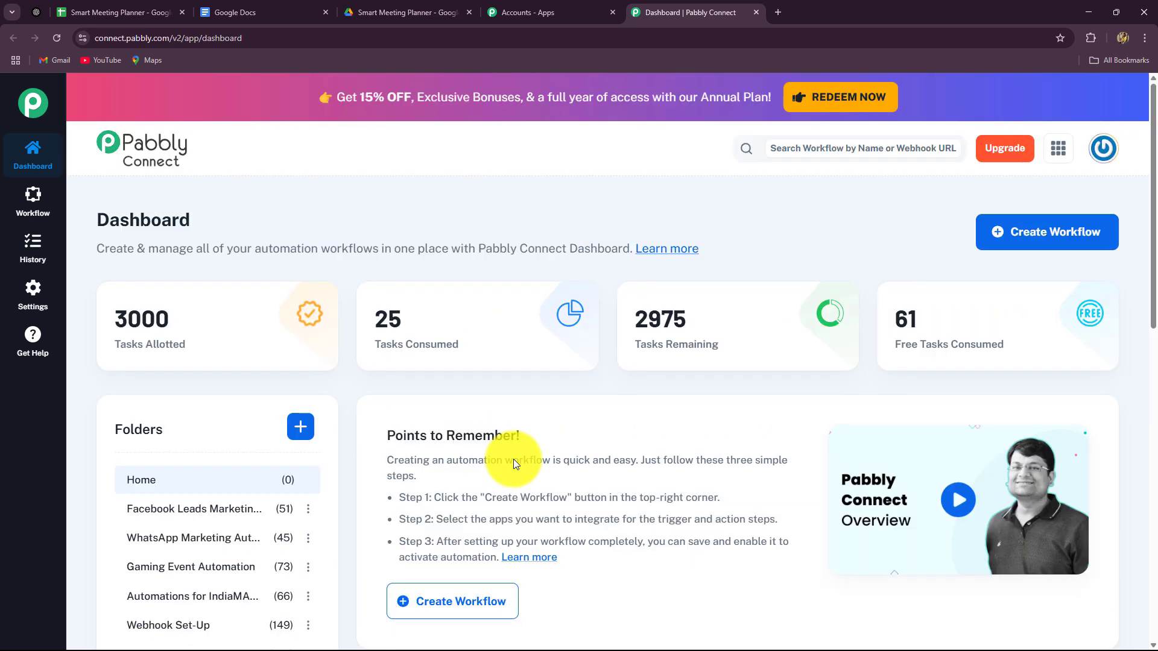
pyautogui.scroll(-4, 512, 459)
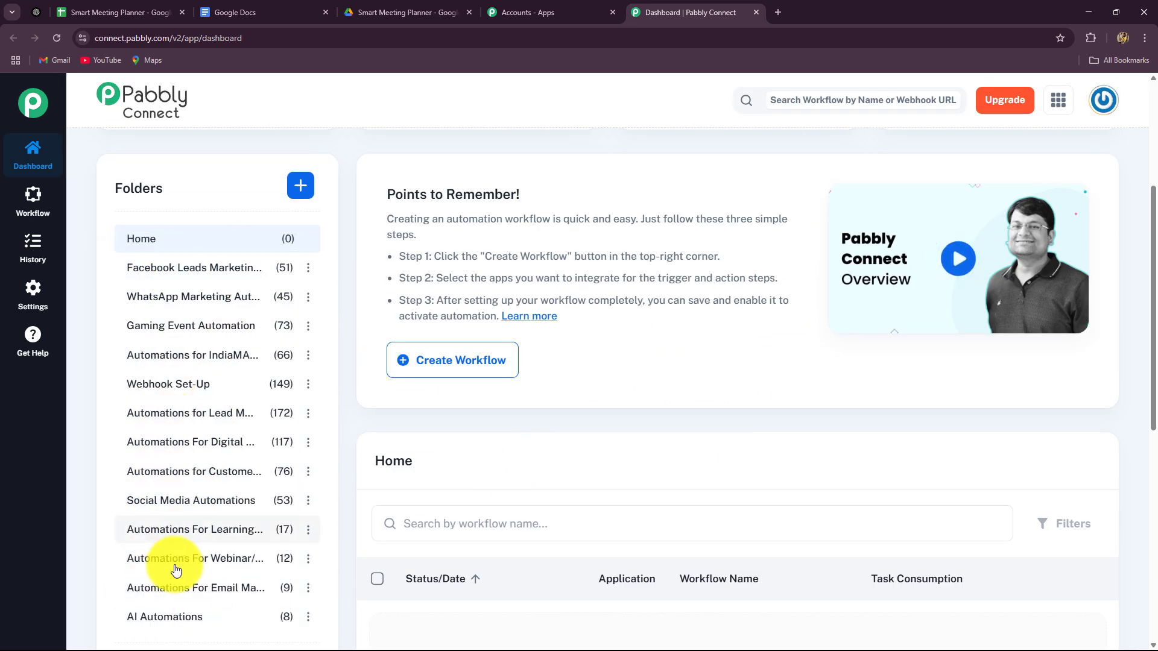
pyautogui.scroll(4, 555, 509)
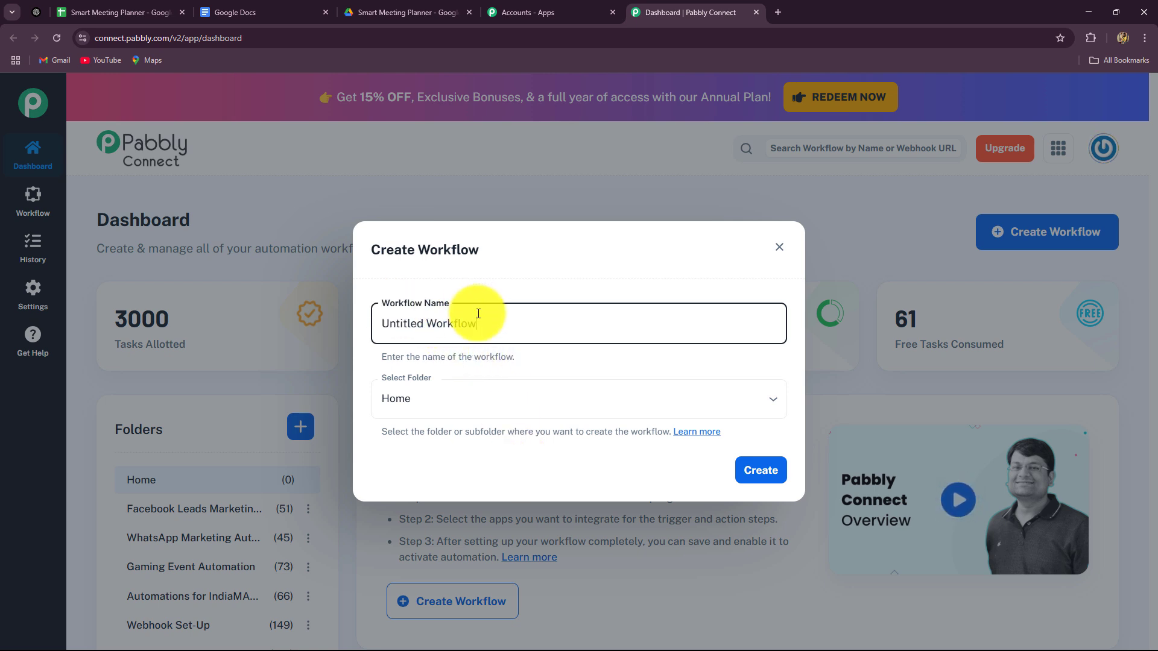
# Replace the default workflow name with 'Automatically Generate Meeting Agendas Using AI Agent'.
pyautogui.moveTo(477, 324); pyautogui.dragTo(442, 324)
pyautogui.hotkey('ctrl', 'a')
pyautogui.press('BackSpace')
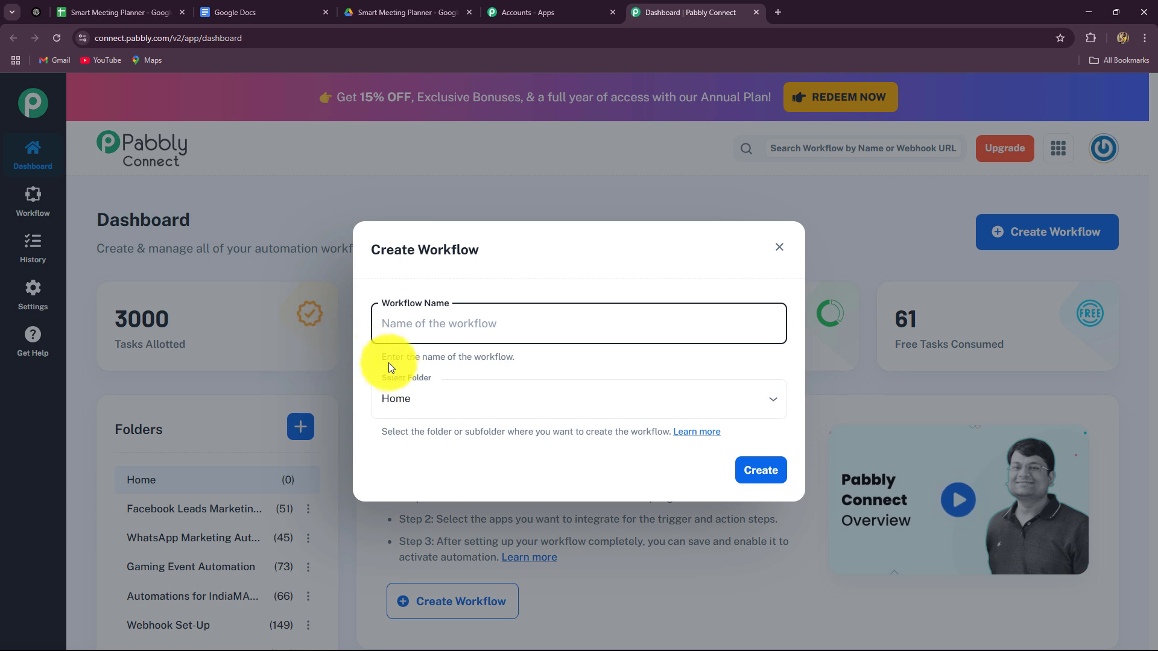
pyautogui.write('Automatically Generate Meeting Agendas Using AI Agent')
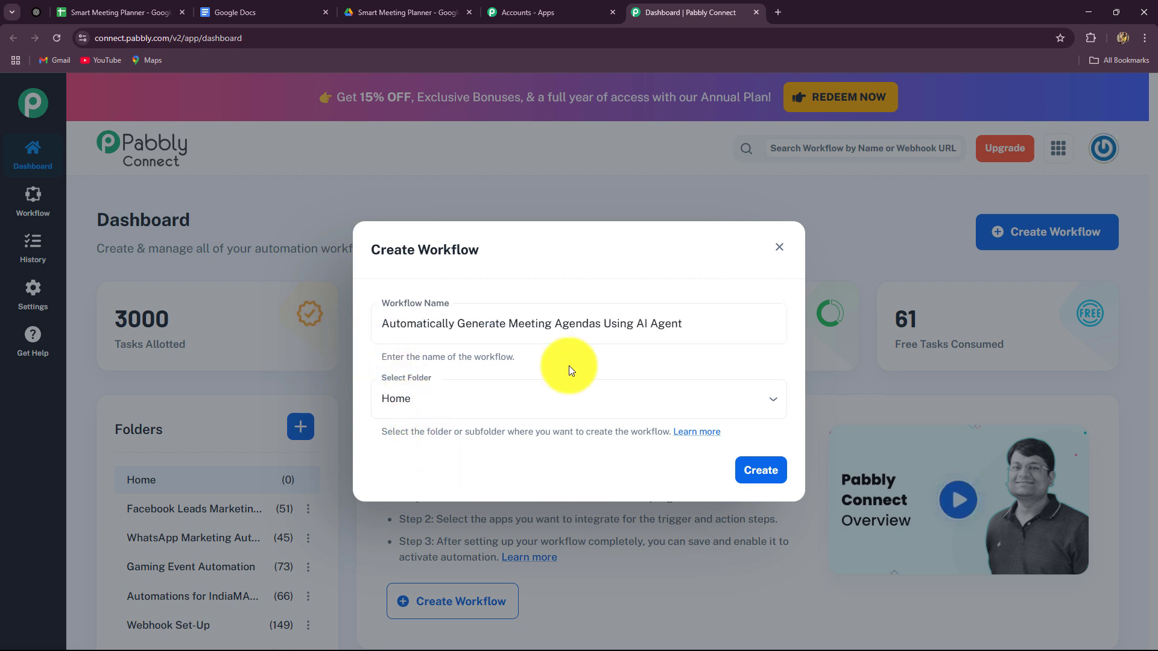
# Choose the AI Automations folder and create the workflow.
pyautogui.click(543, 399)
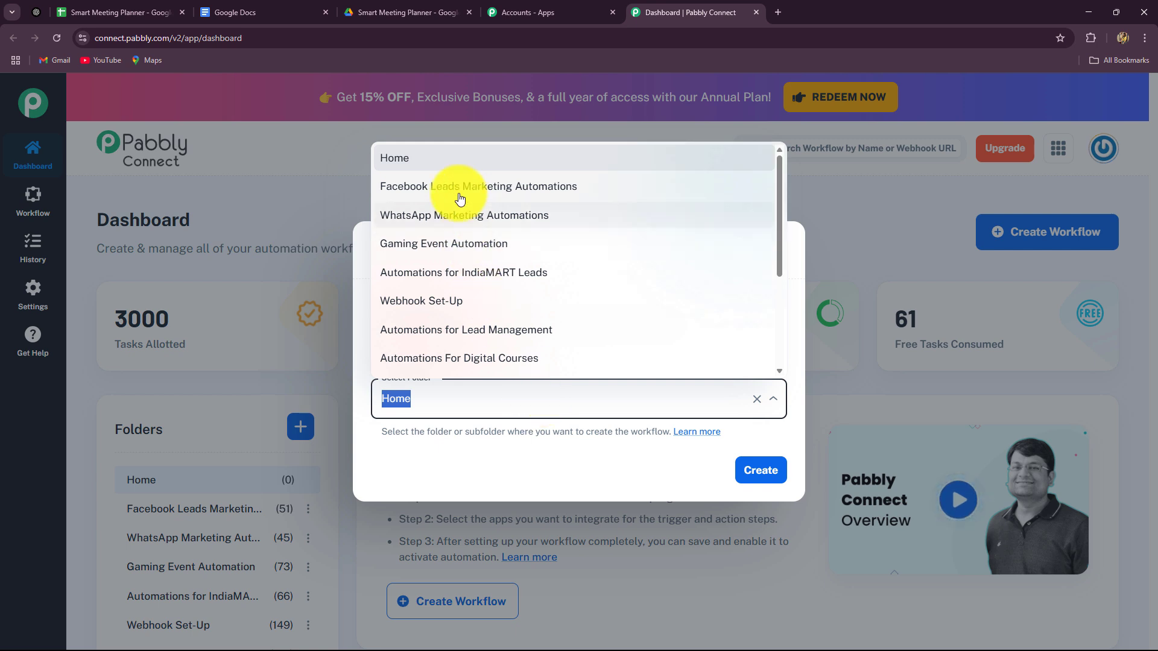
pyautogui.scroll(-2, 517, 247)
pyautogui.scroll(-1, 473, 296)
pyautogui.scroll(4, 473, 233)
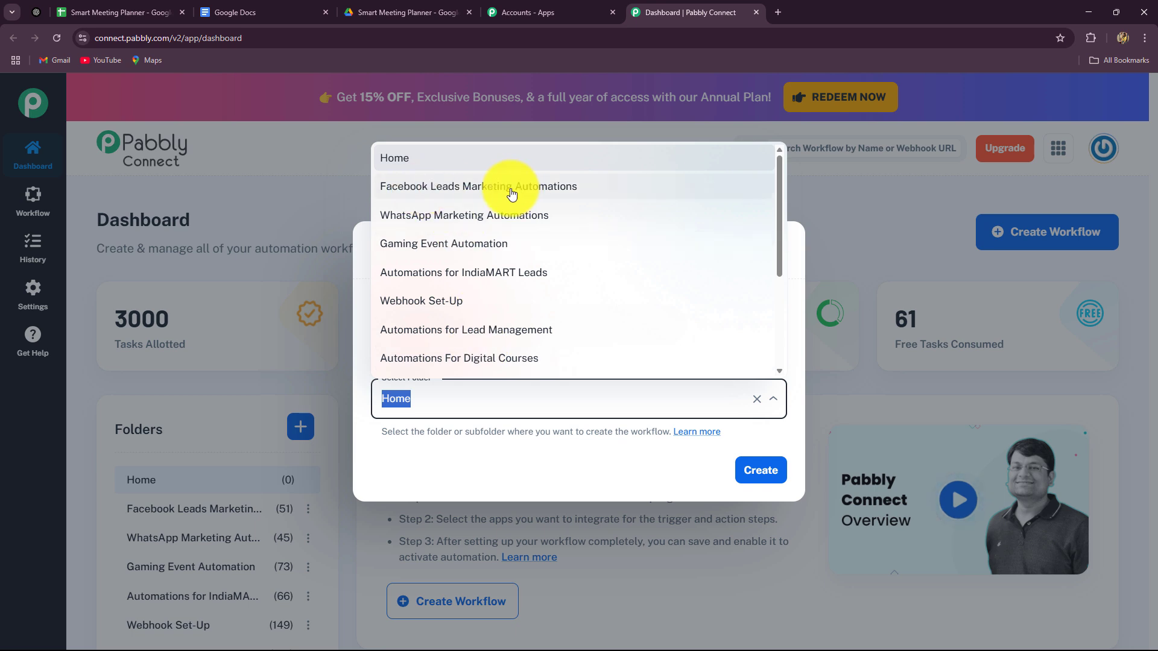
pyautogui.scroll(-3, 434, 335)
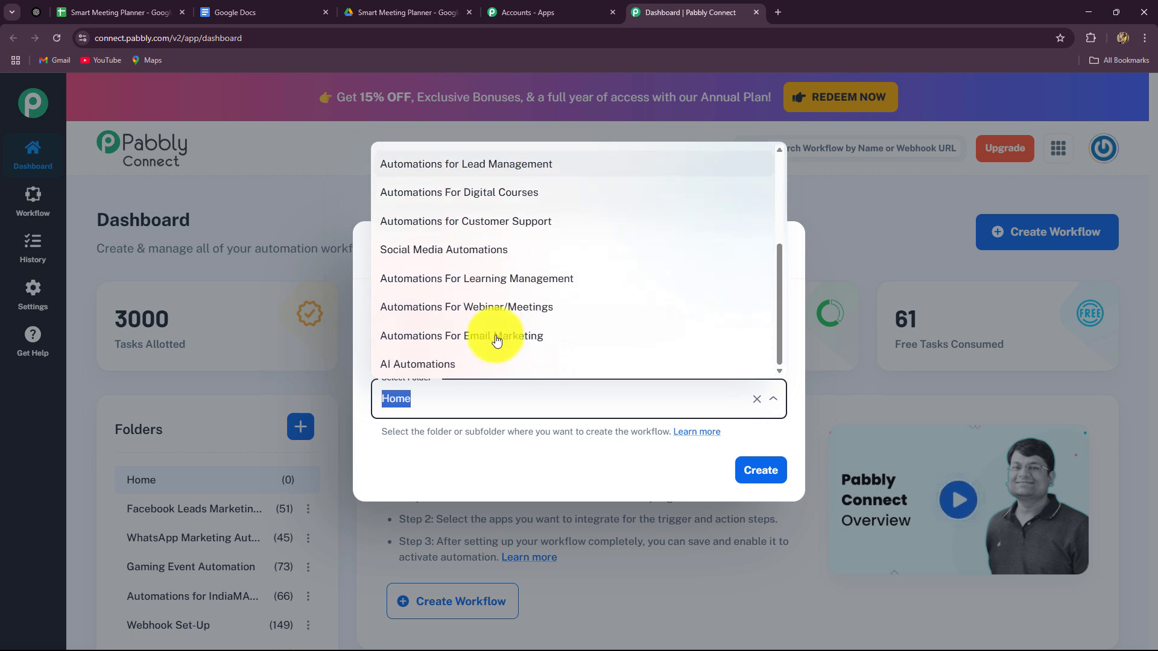
pyautogui.click(439, 365)
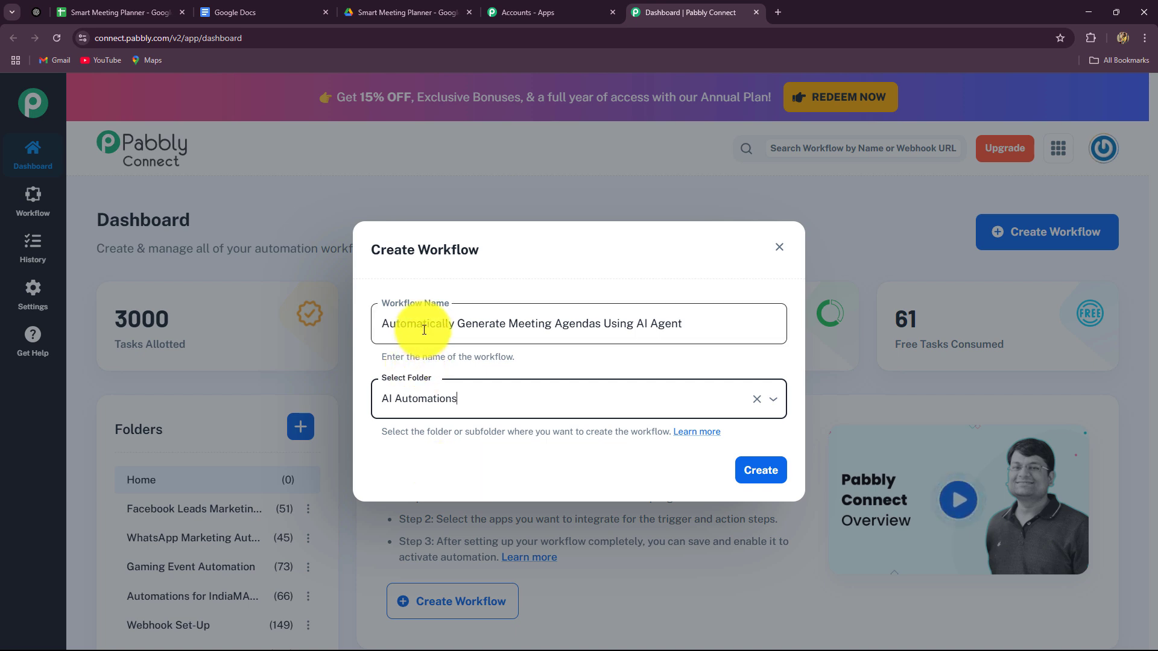
pyautogui.click(759, 469)
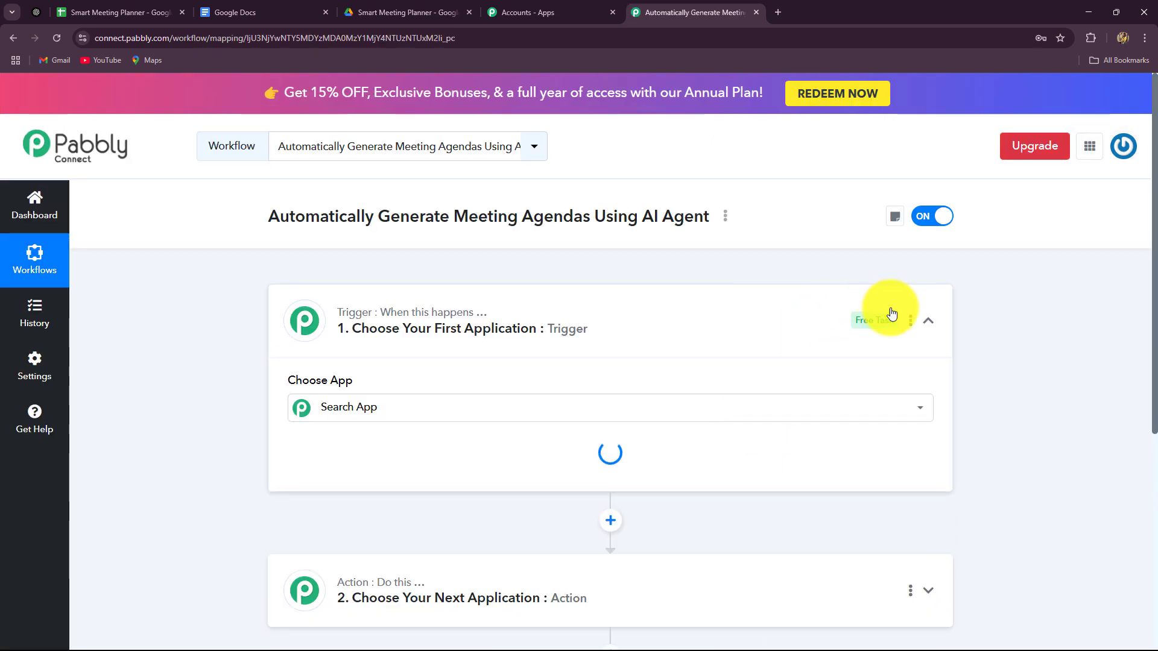
# Collapse the trigger step, glance at the spreadsheet, and scroll down to the blank action step.
pyautogui.click(929, 322)
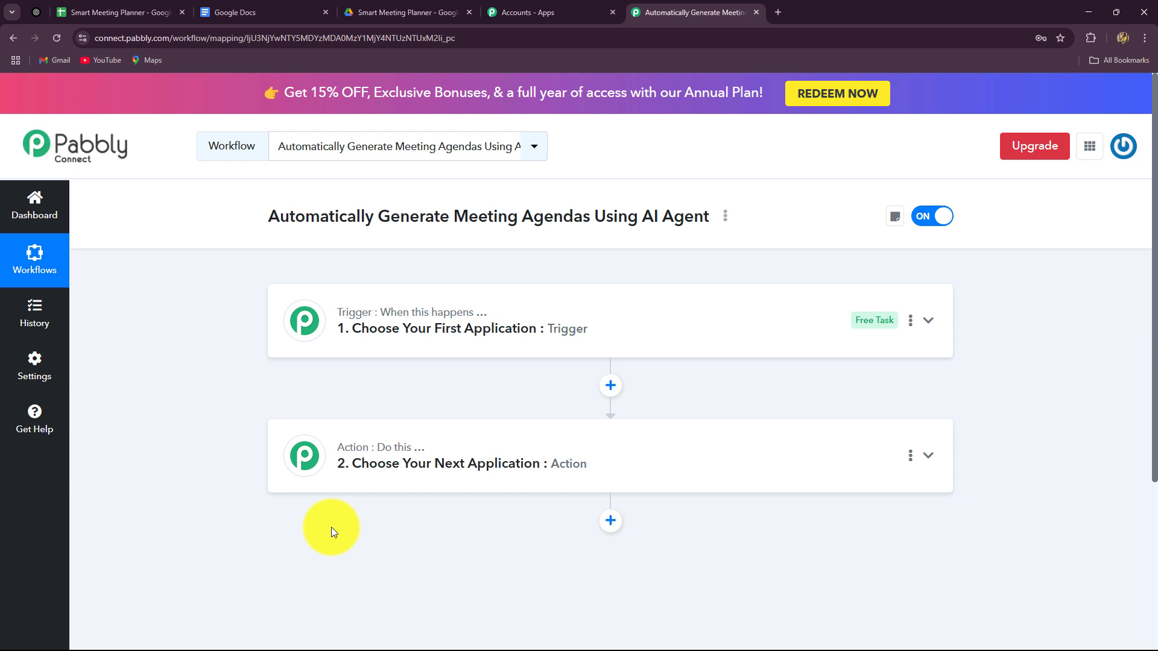
pyautogui.click(106, 12)
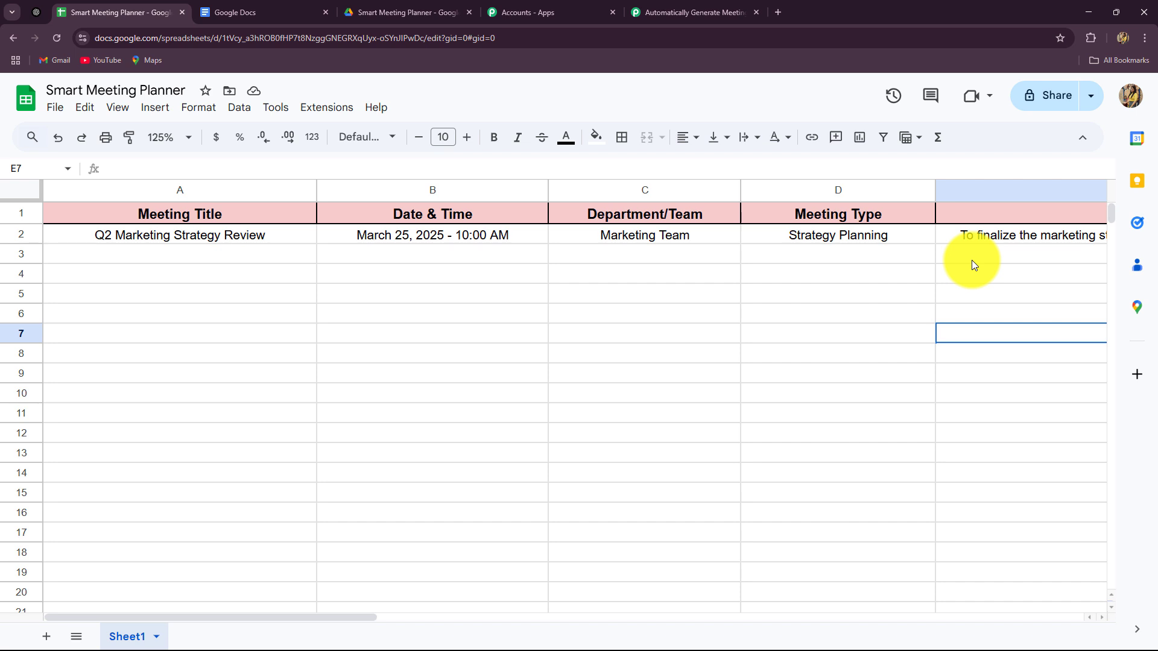
pyautogui.click(679, 12)
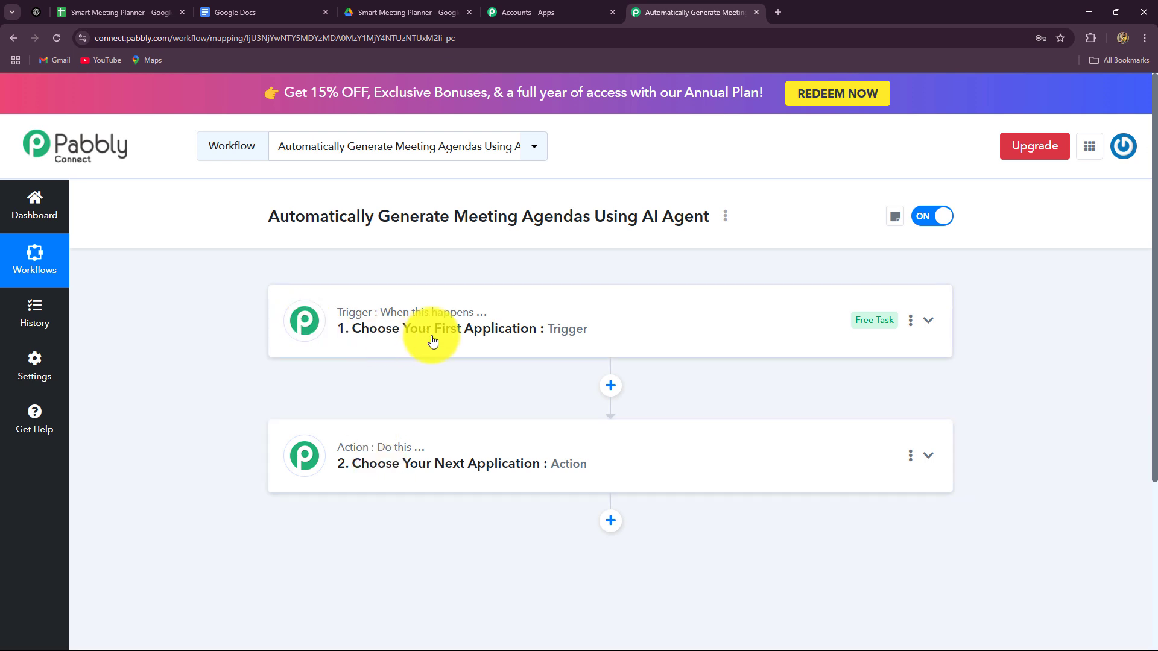
pyautogui.scroll(-2, 433, 341)
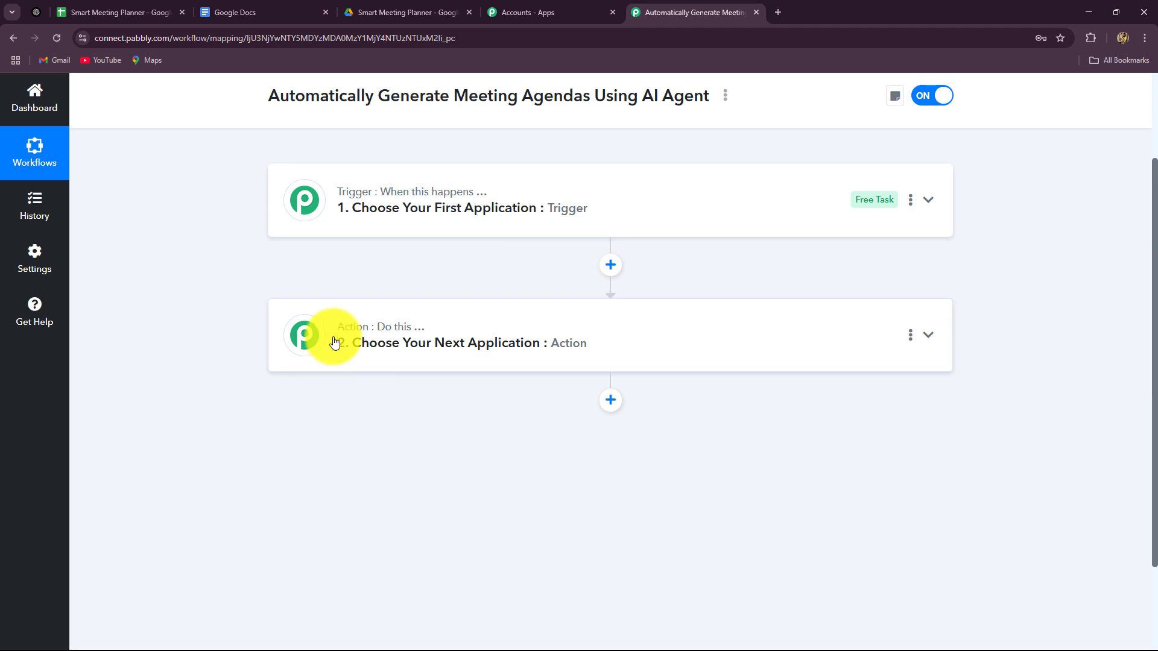
# Search 'Googl' and set the trigger to Google Sheets with New or Updated Spreadsheet Row.
pyautogui.click(368, 202)
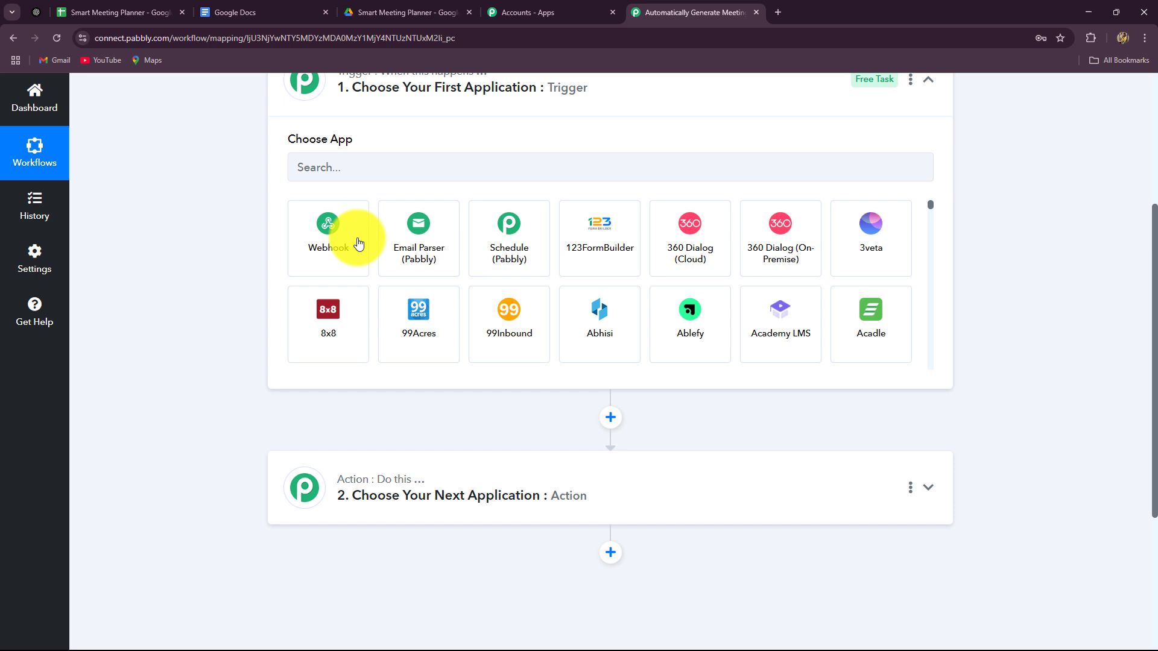
pyautogui.click(365, 167)
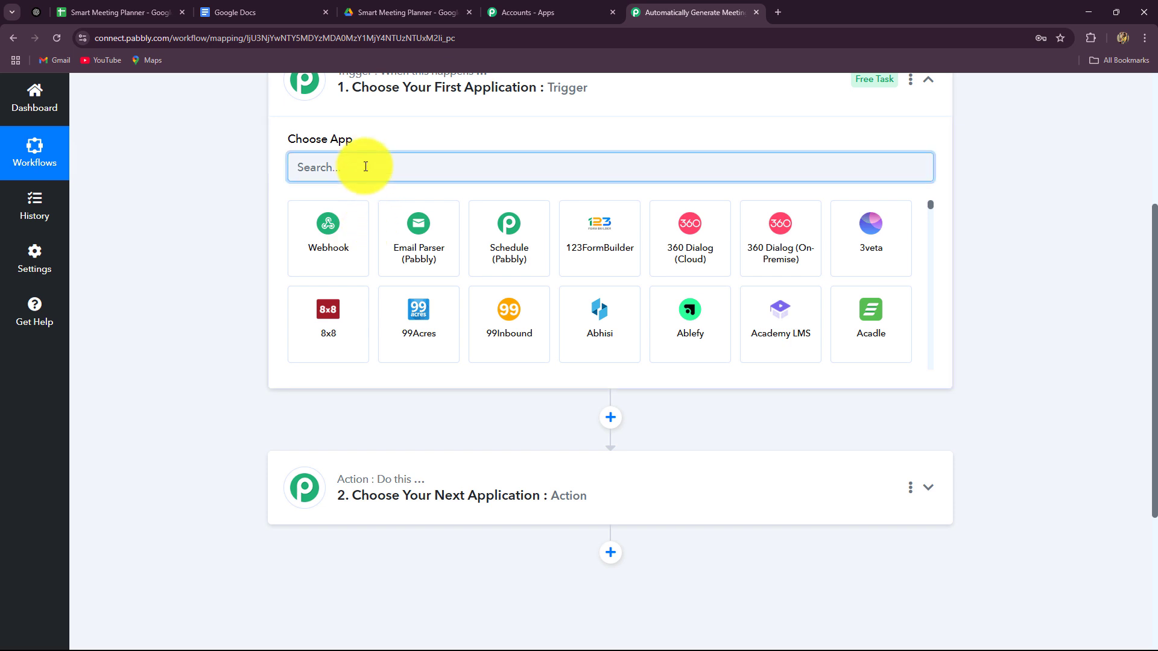
pyautogui.click(121, 12)
pyautogui.click(687, 5)
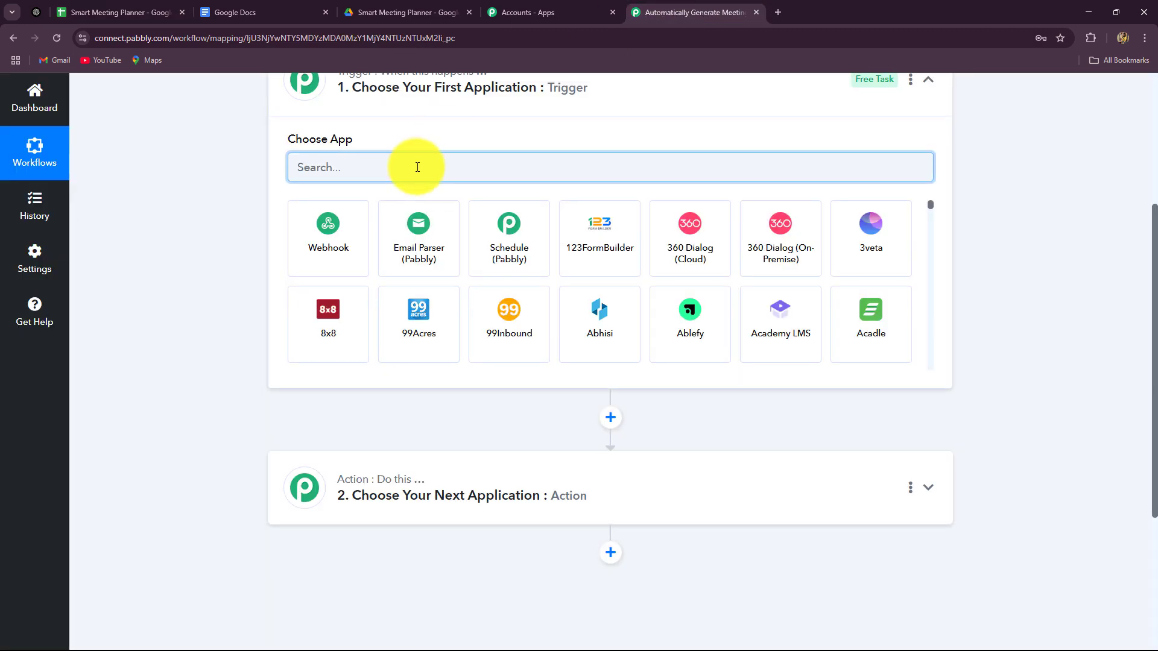
pyautogui.write('Googl')
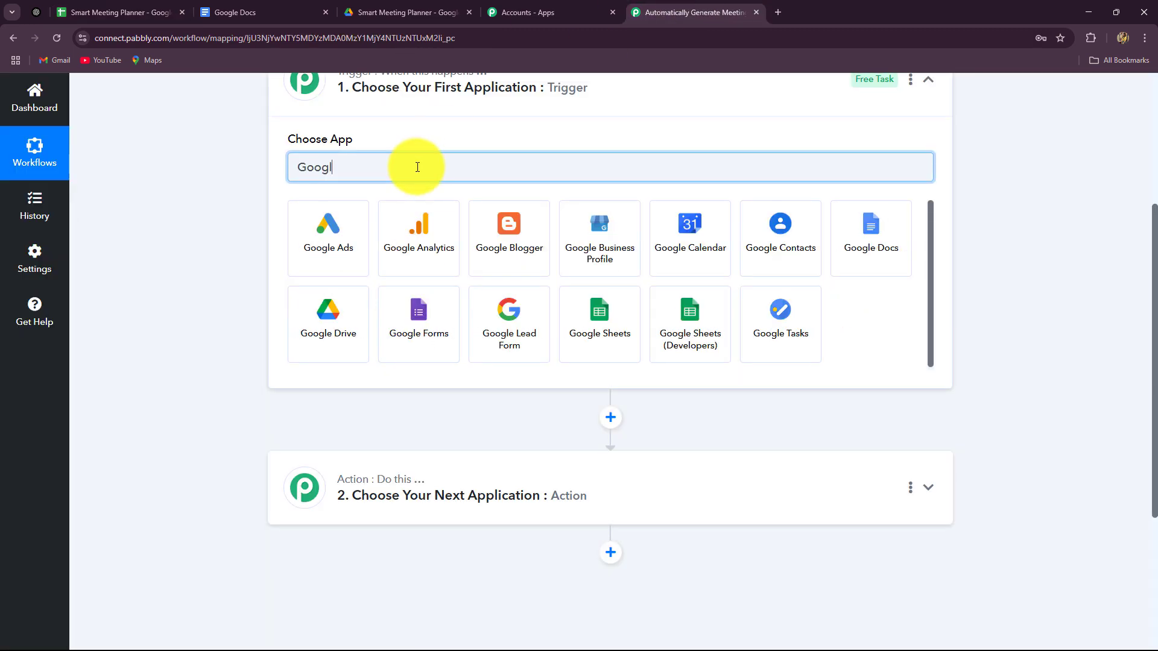
pyautogui.click(600, 296)
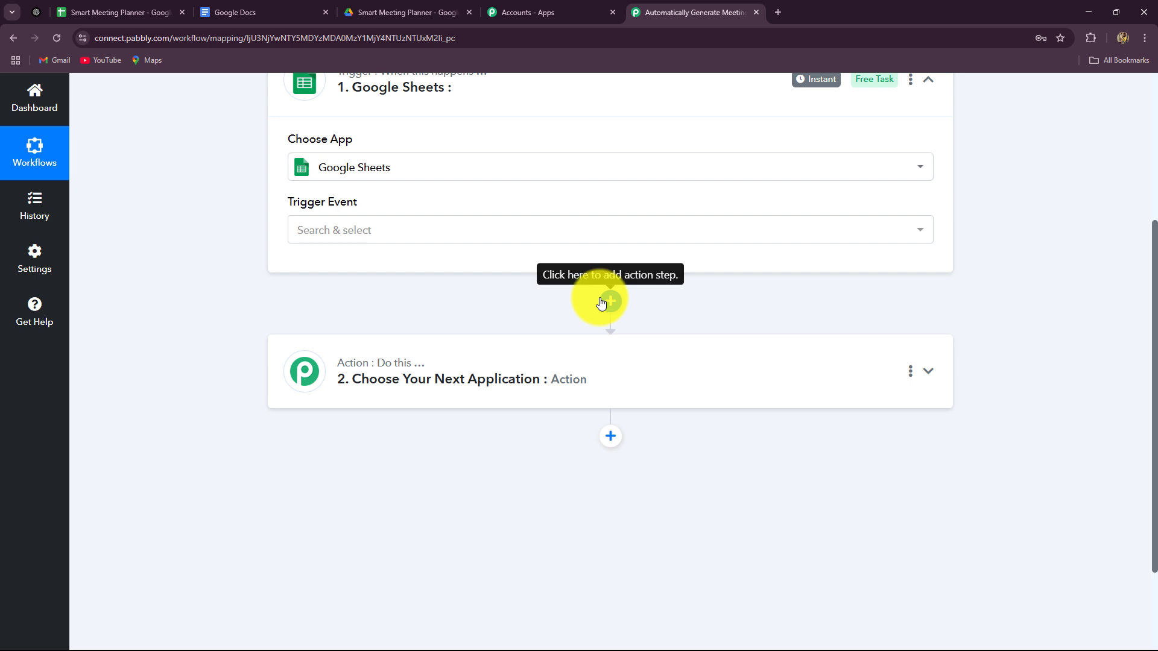
pyautogui.click(473, 237)
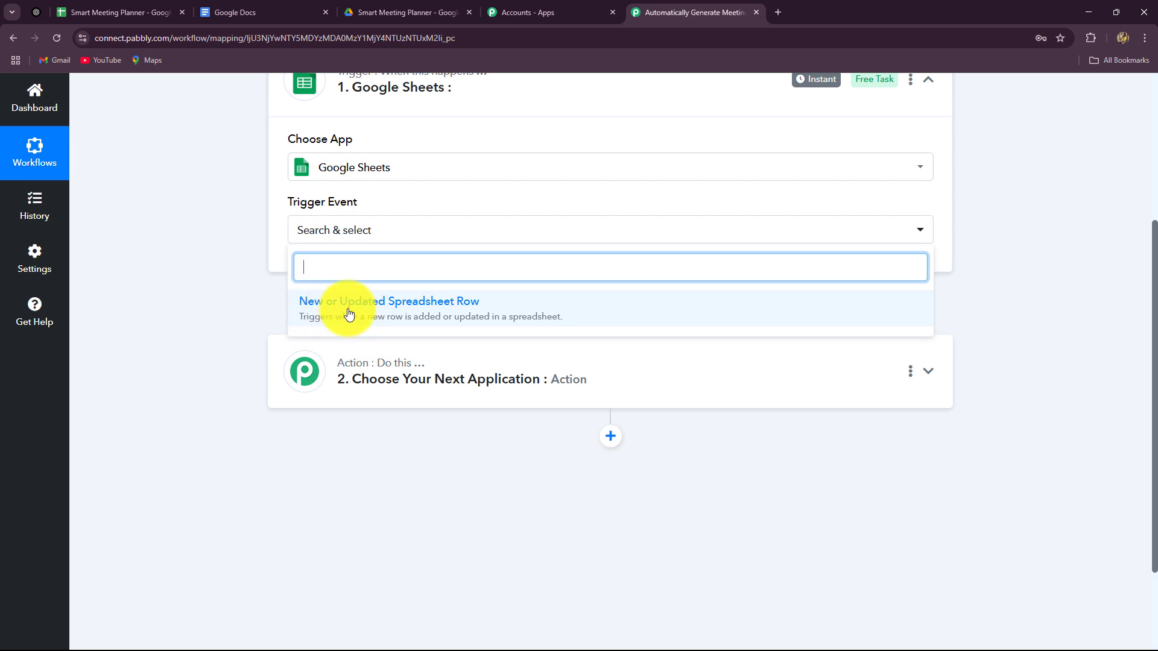
pyautogui.click(344, 313)
pyautogui.scroll(2, 252, 295)
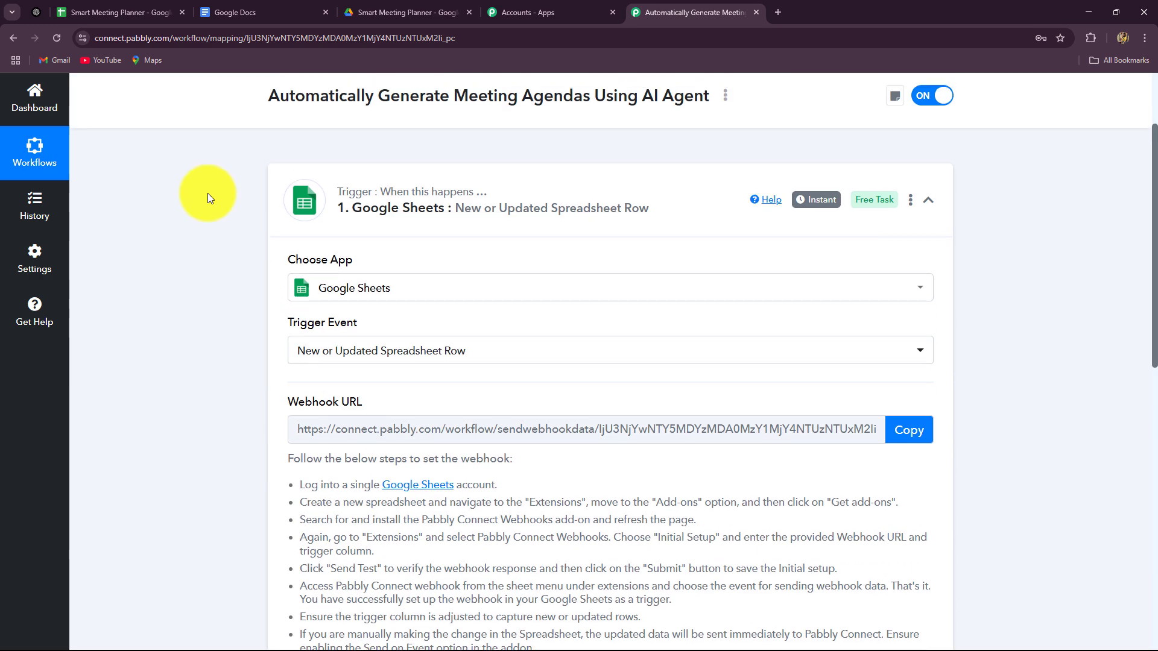
pyautogui.click(139, 11)
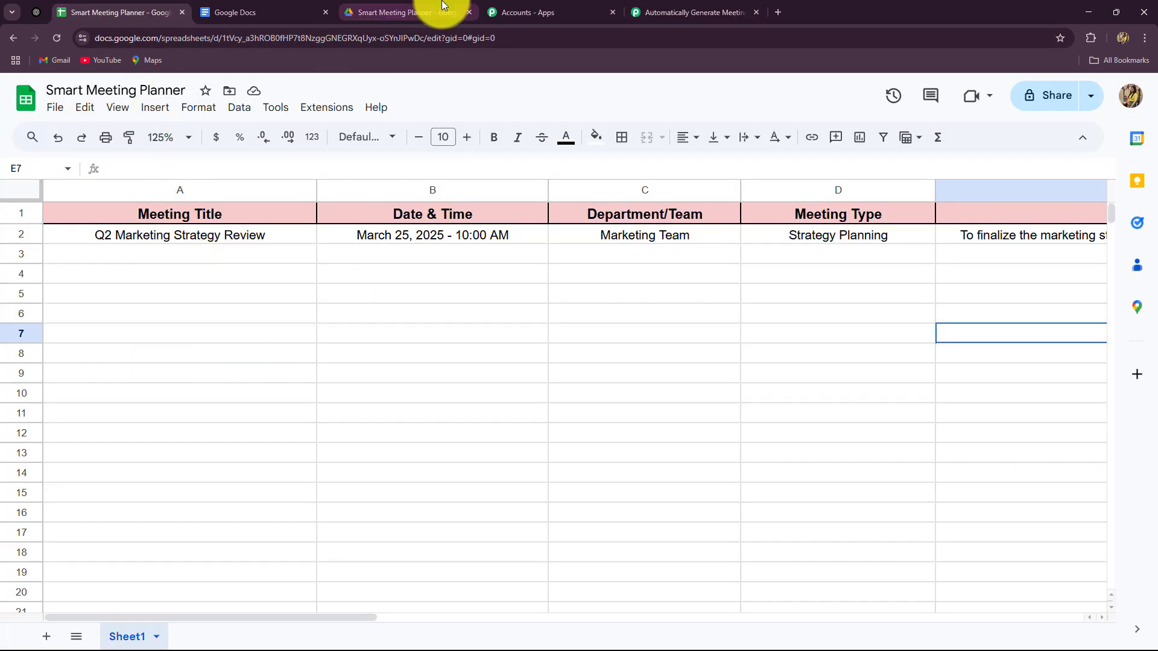
pyautogui.click(693, 4)
pyautogui.scroll(-2, 289, 387)
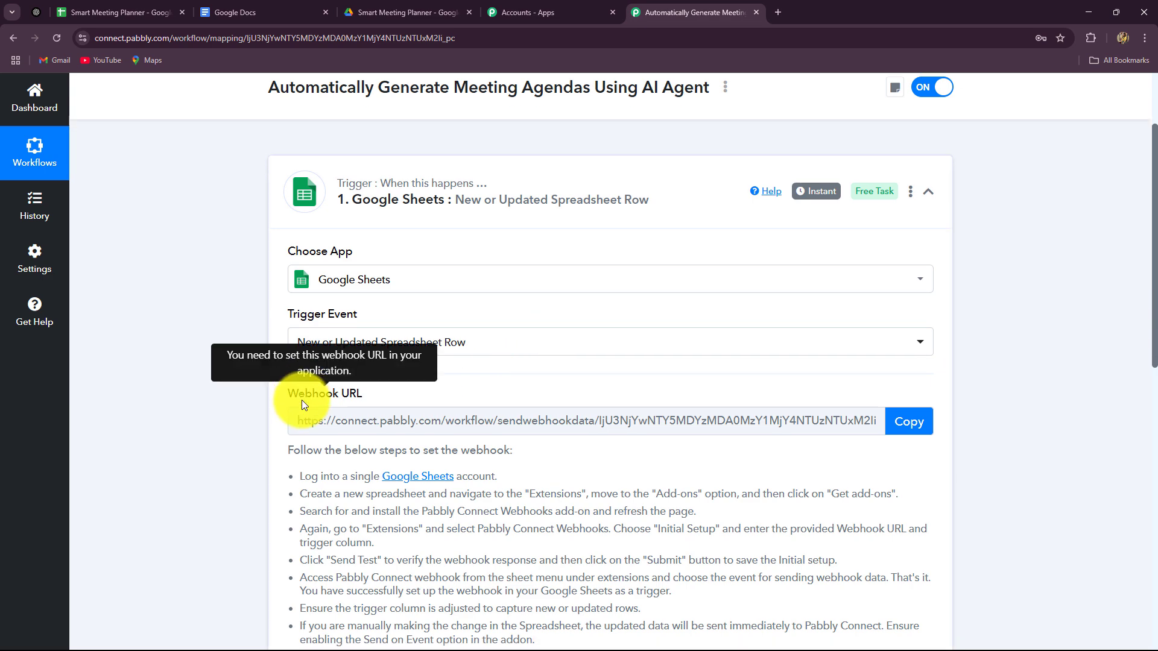
pyautogui.scroll(-2, 664, 371)
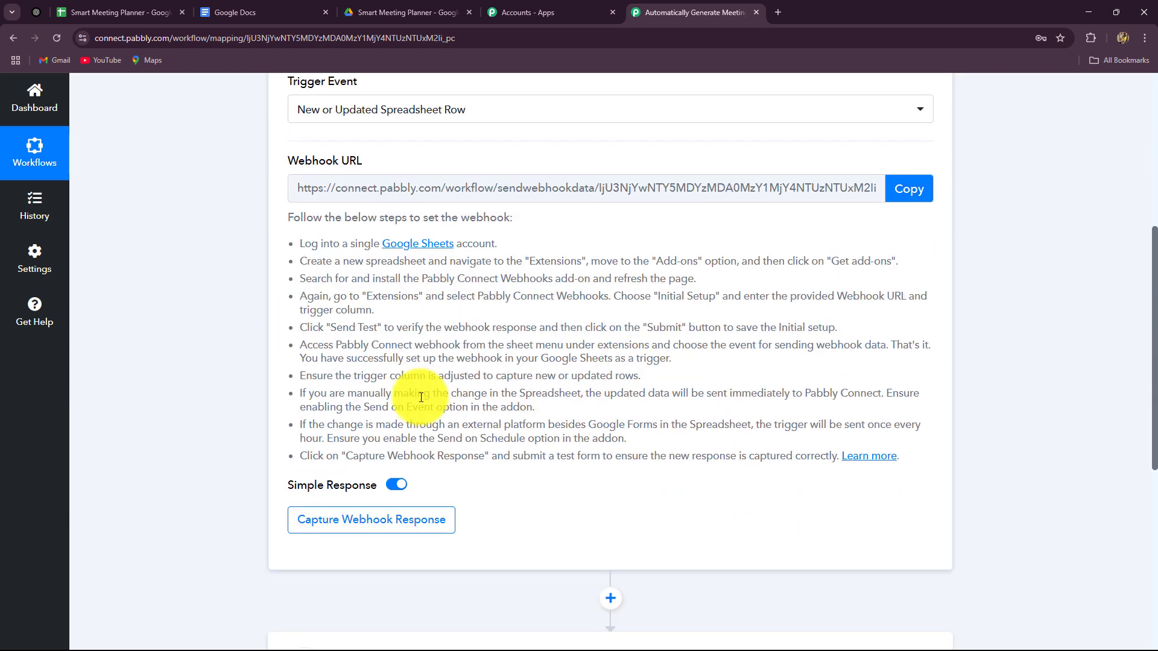
pyautogui.moveTo(689, 424); pyautogui.dragTo(284, 240)
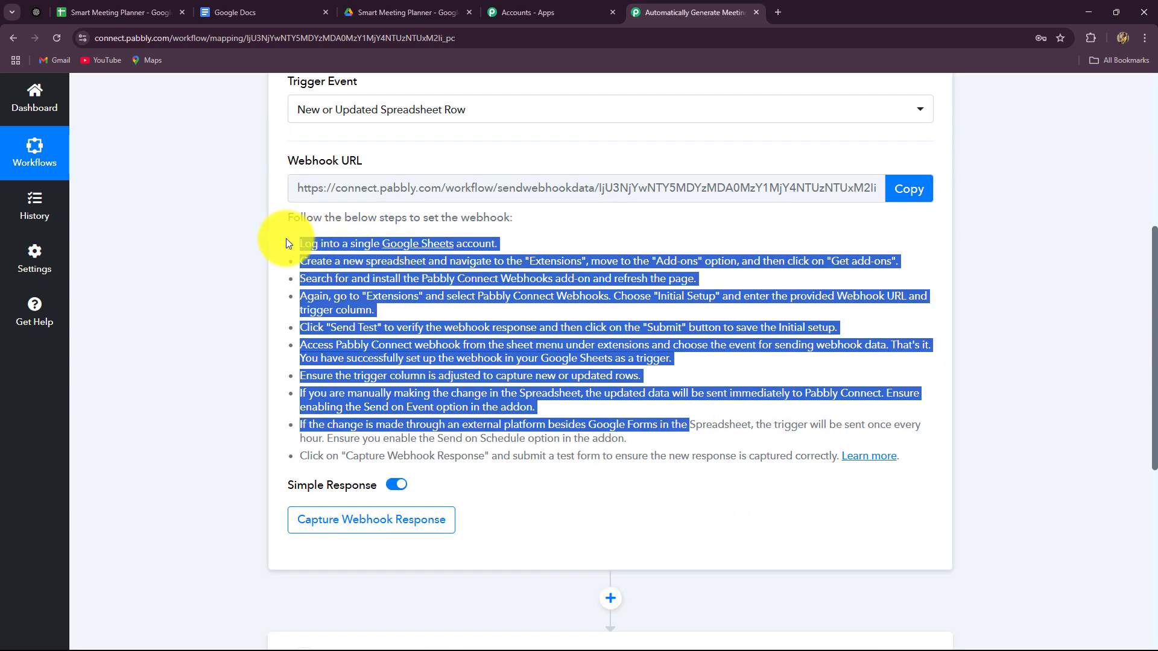
pyautogui.click(143, 367)
pyautogui.moveTo(911, 465); pyautogui.dragTo(377, 262)
pyautogui.click(201, 287)
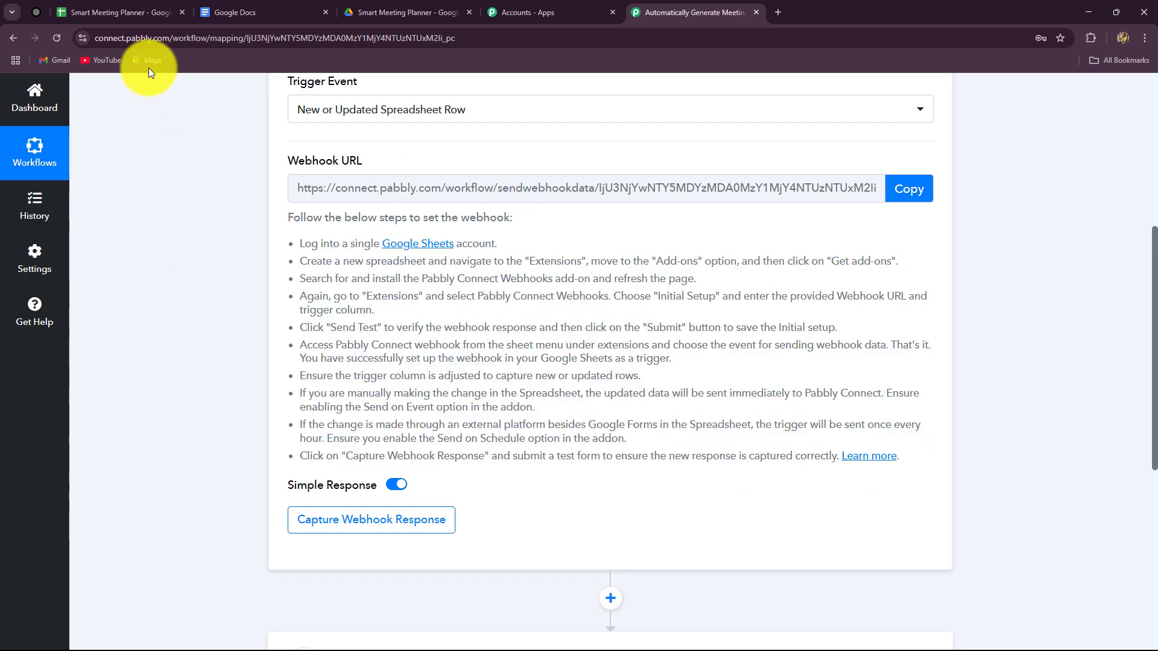
pyautogui.click(115, 12)
pyautogui.click(637, 7)
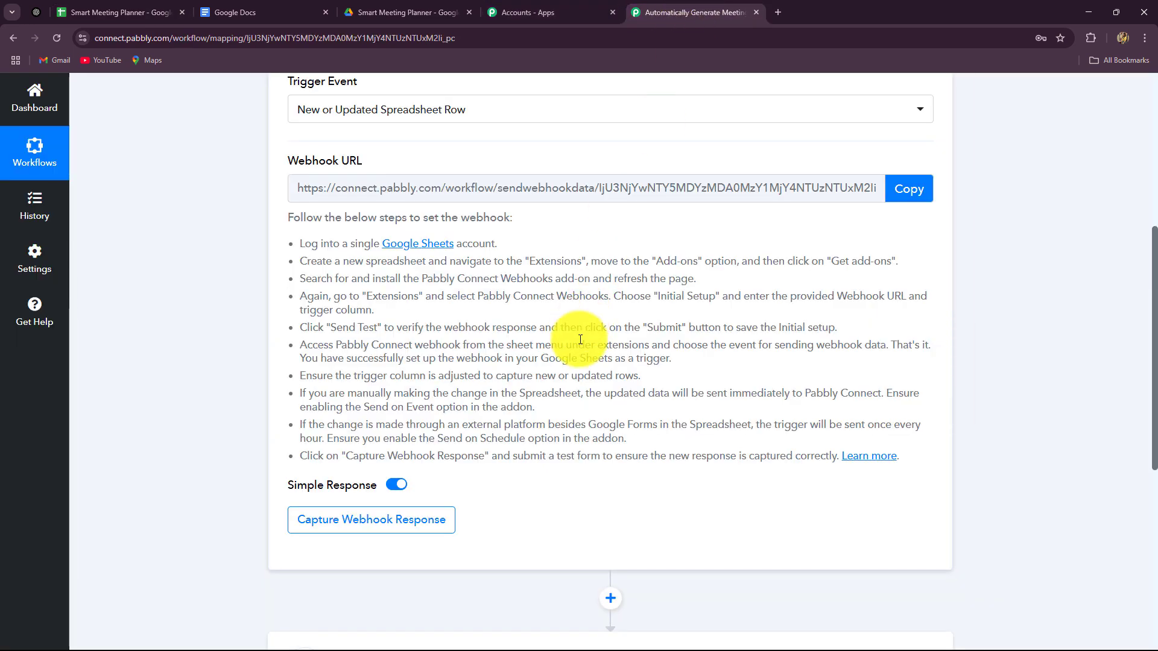
pyautogui.click(112, 13)
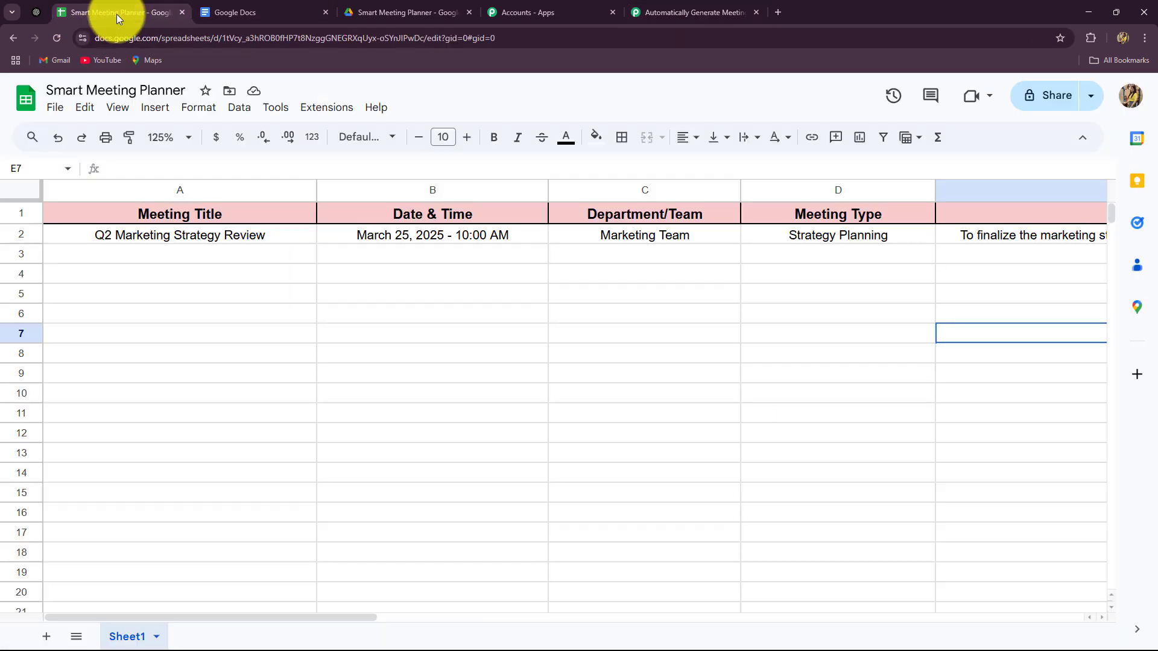
# Copy the trigger's webhook URL and switch back to the Smart Meeting Planner spreadsheet.
pyautogui.click(677, 10)
pyautogui.click(912, 191)
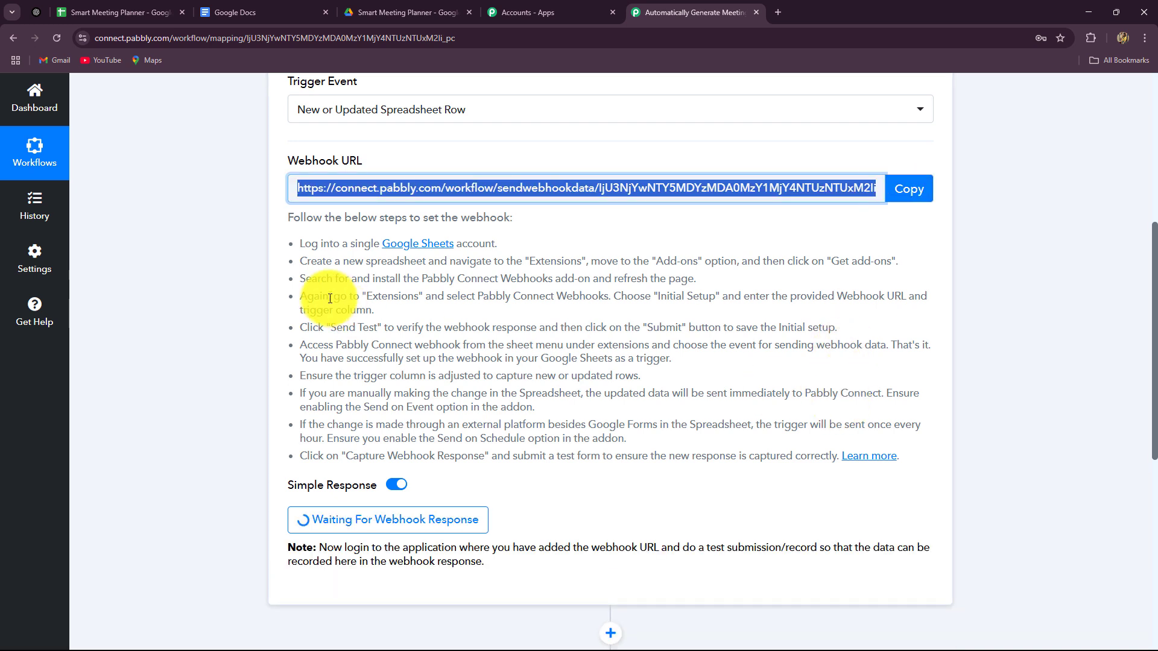
pyautogui.moveTo(329, 296); pyautogui.dragTo(788, 328)
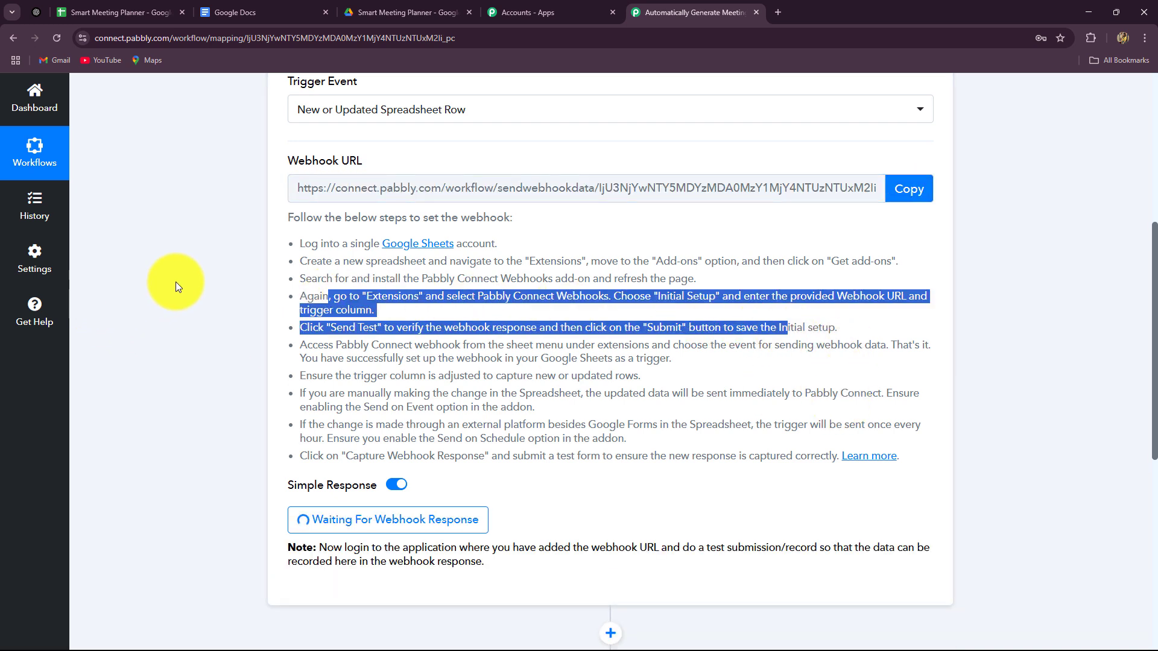
pyautogui.click(236, 282)
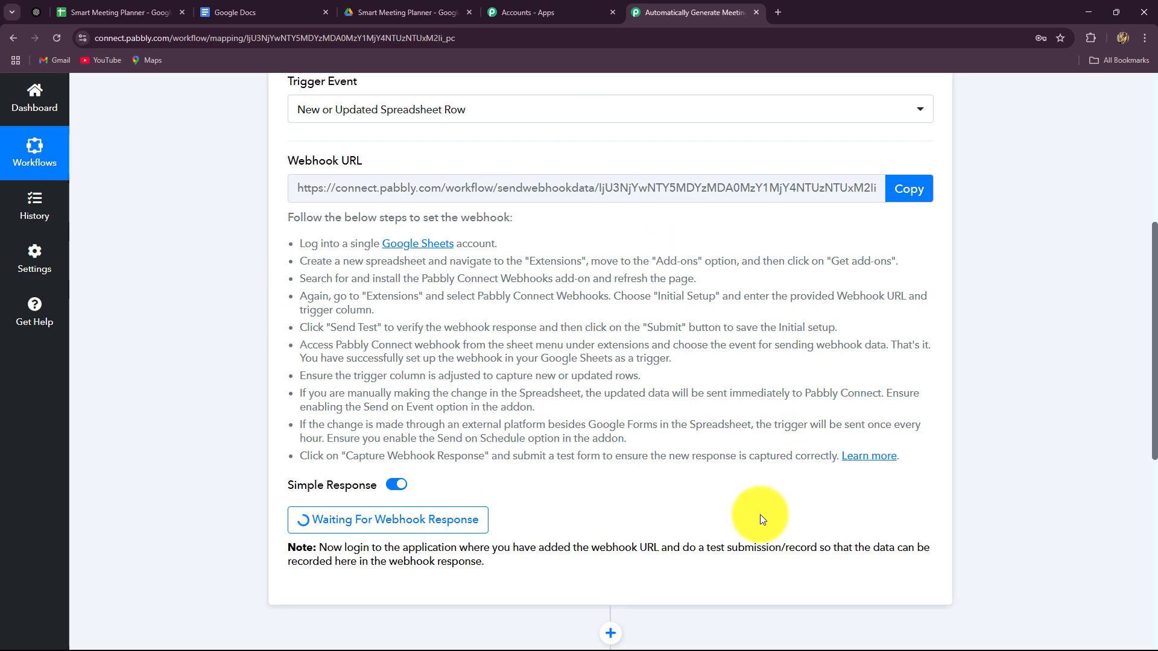
pyautogui.click(96, 11)
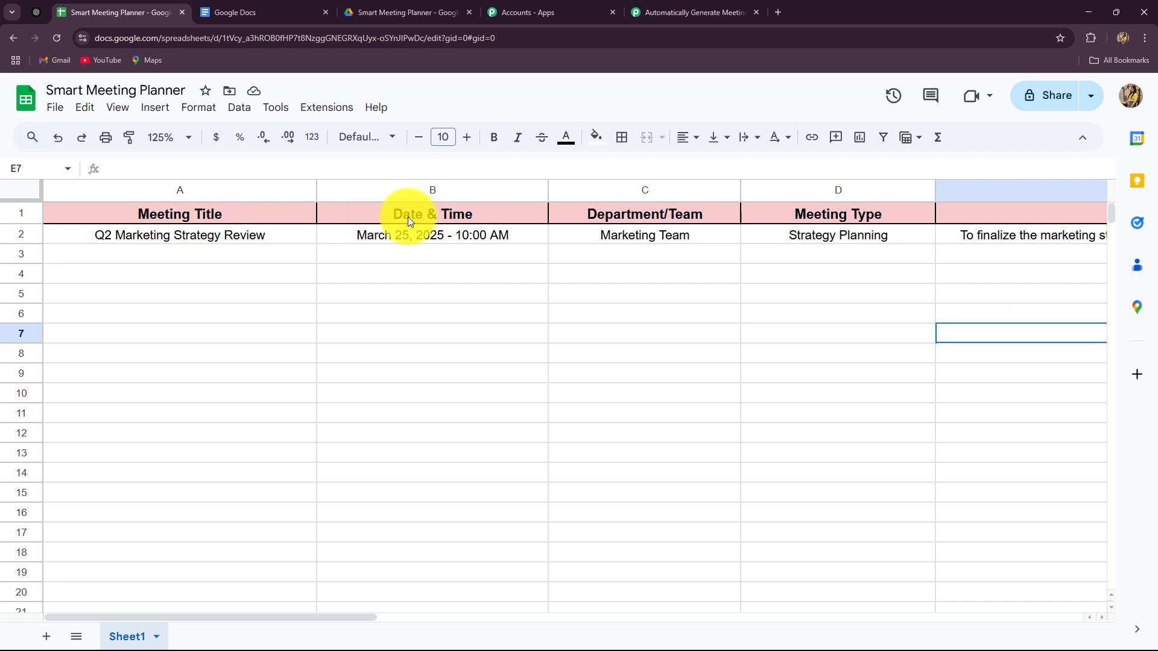
pyautogui.moveTo(134, 618); pyautogui.dragTo(277, 617)
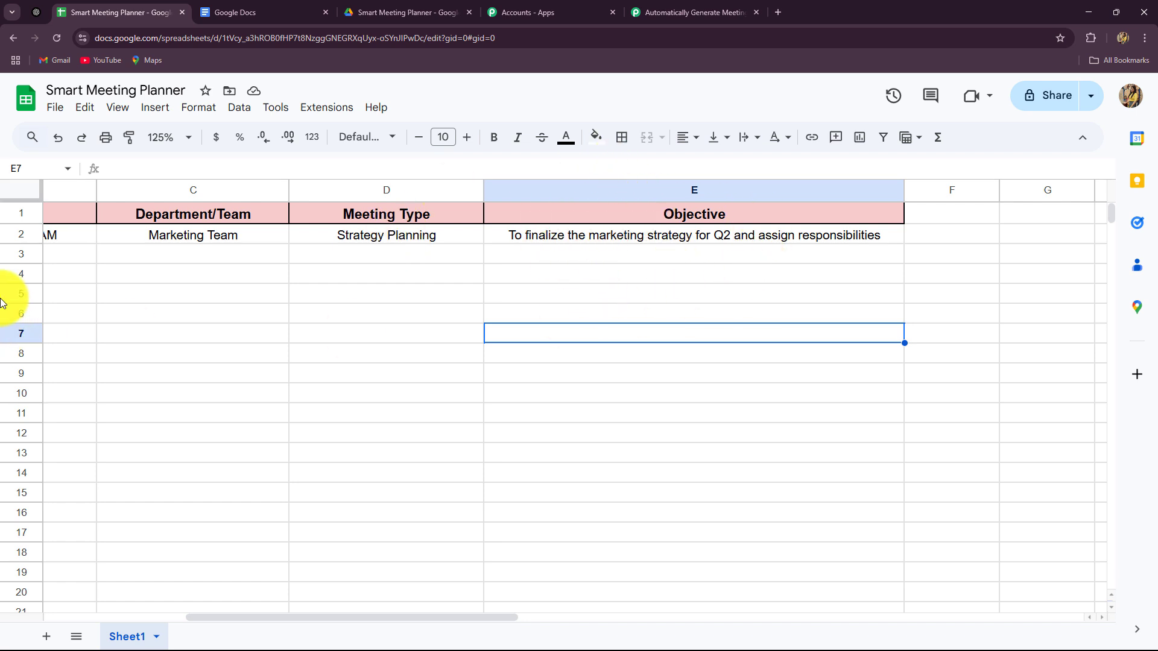
pyautogui.moveTo(227, 619); pyautogui.dragTo(175, 623)
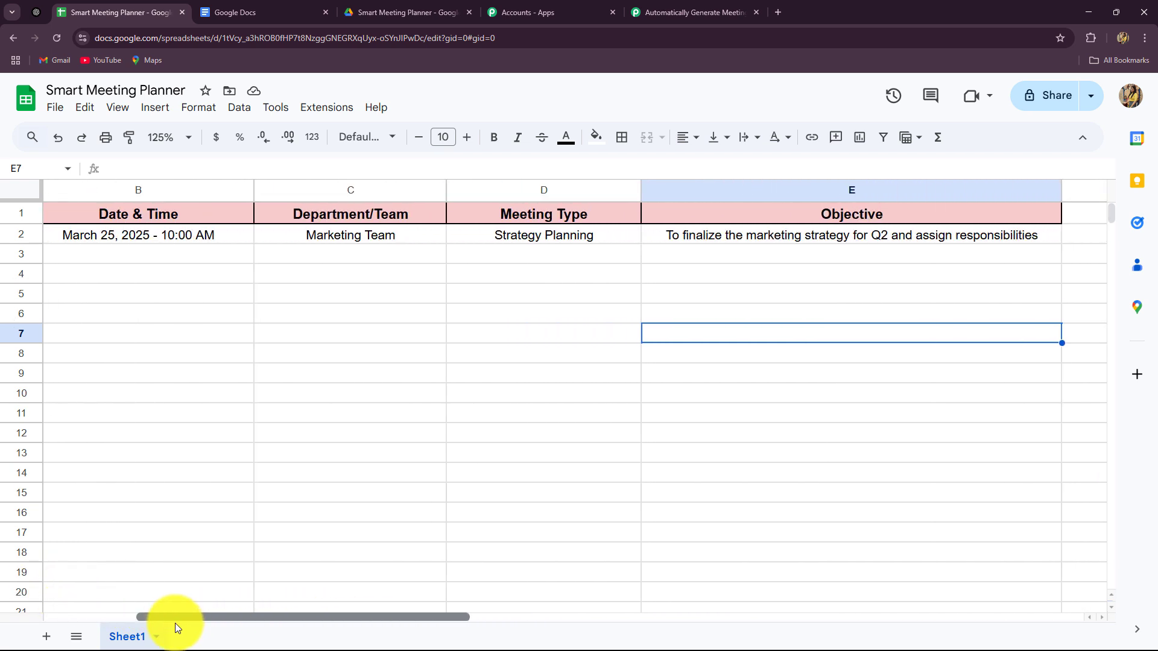
pyautogui.moveTo(175, 624); pyautogui.dragTo(176, 624)
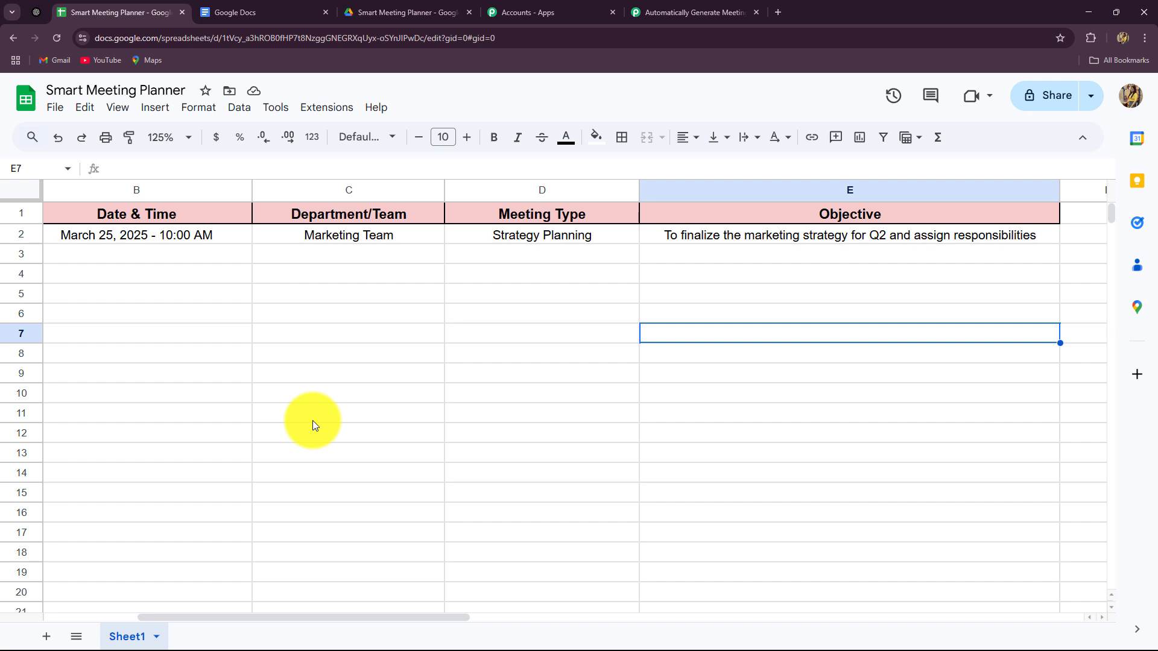
pyautogui.hscroll(-2, 556, 338)
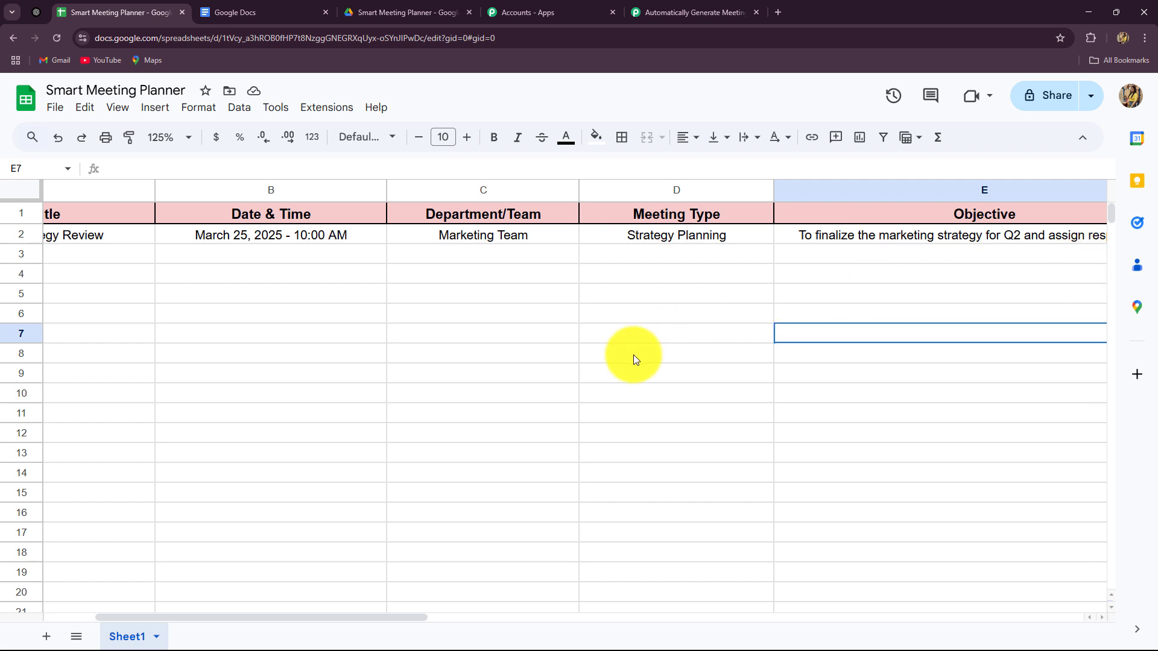
# Search the Workspace Marketplace for 'Pabbly', confirm Pabbly Connect Webhooks is installed, and close it.
pyautogui.click(341, 113)
pyautogui.moveTo(332, 137)
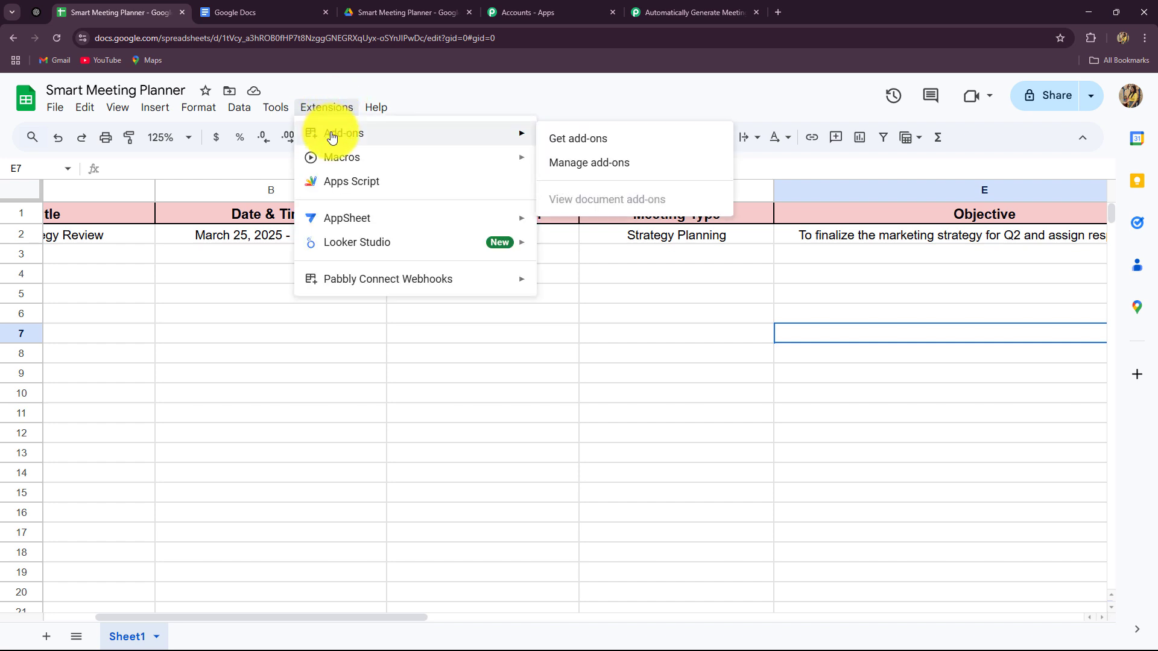
pyautogui.click(588, 140)
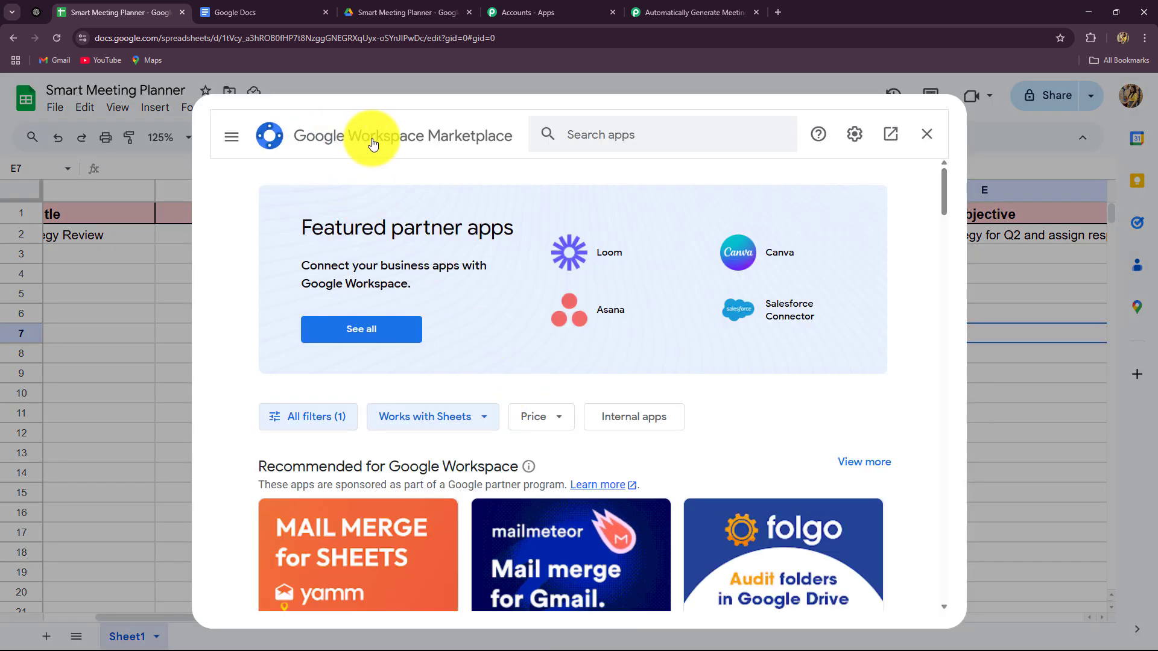
pyautogui.click(605, 130)
pyautogui.write('P')
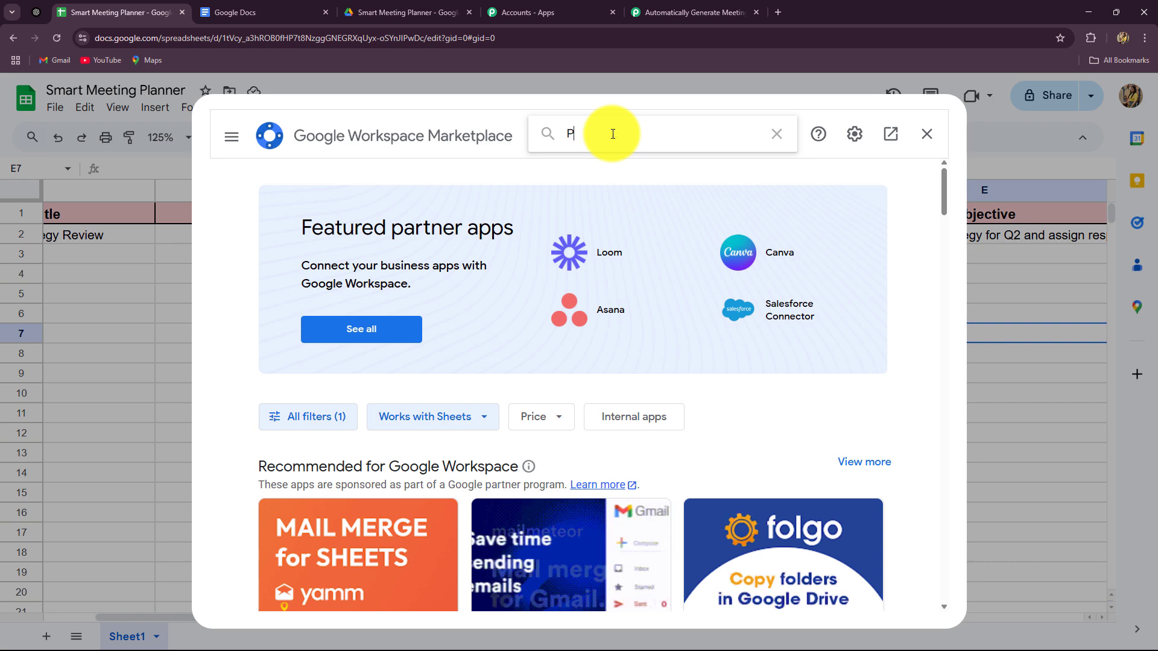
pyautogui.write('abbly')
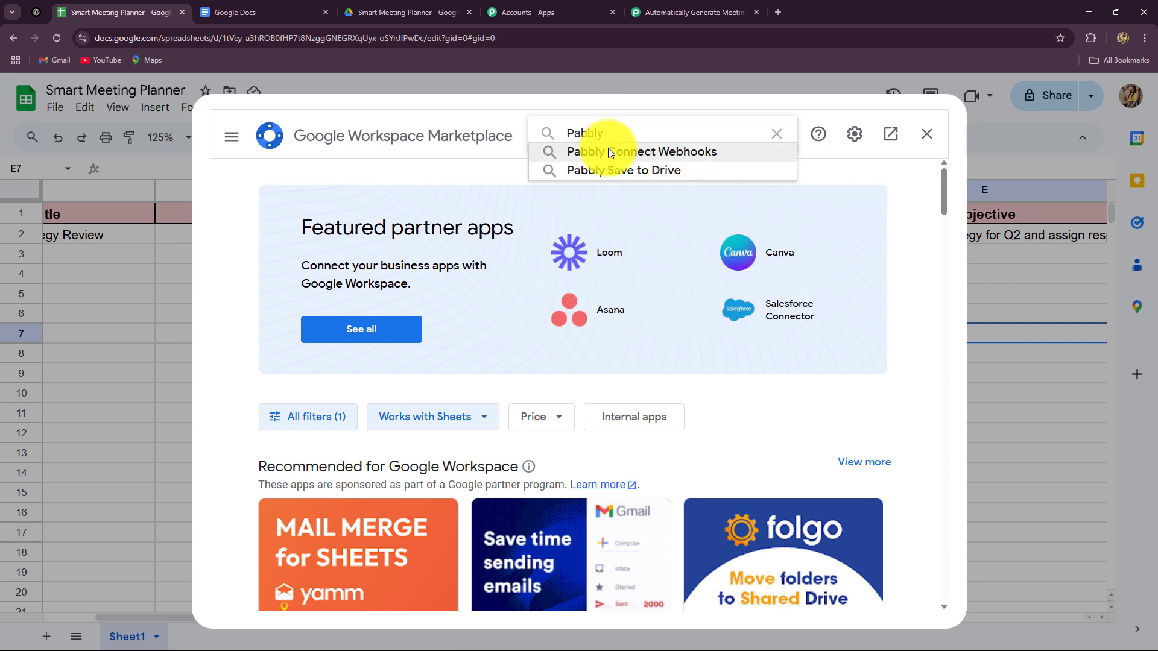
pyautogui.click(608, 151)
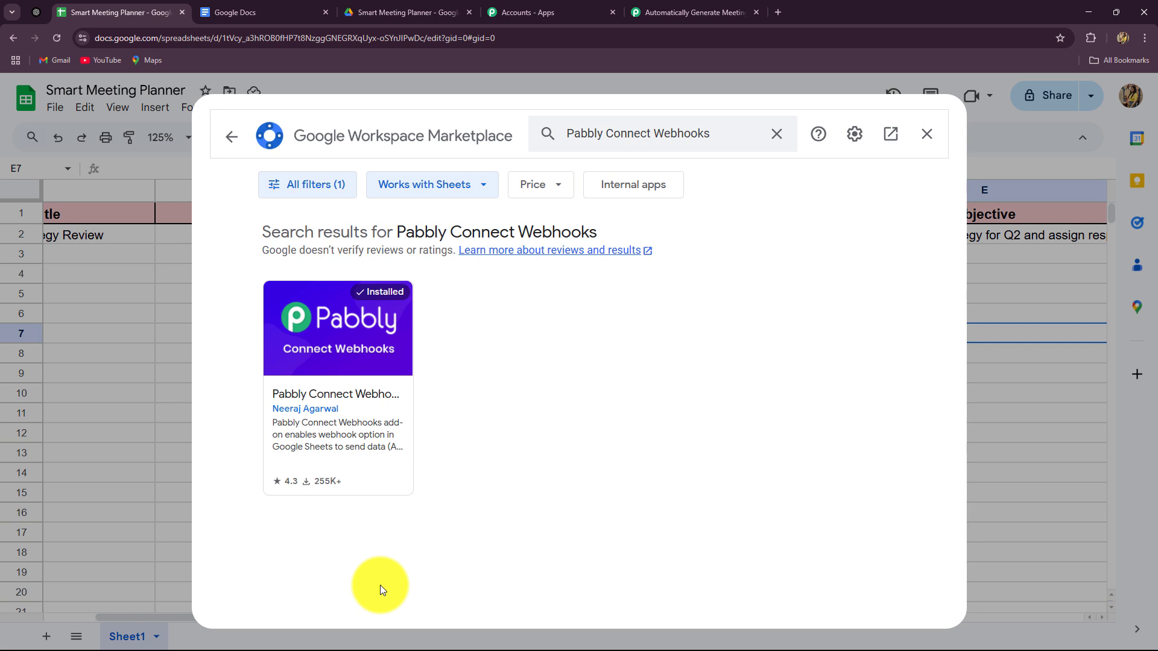
pyautogui.click(936, 135)
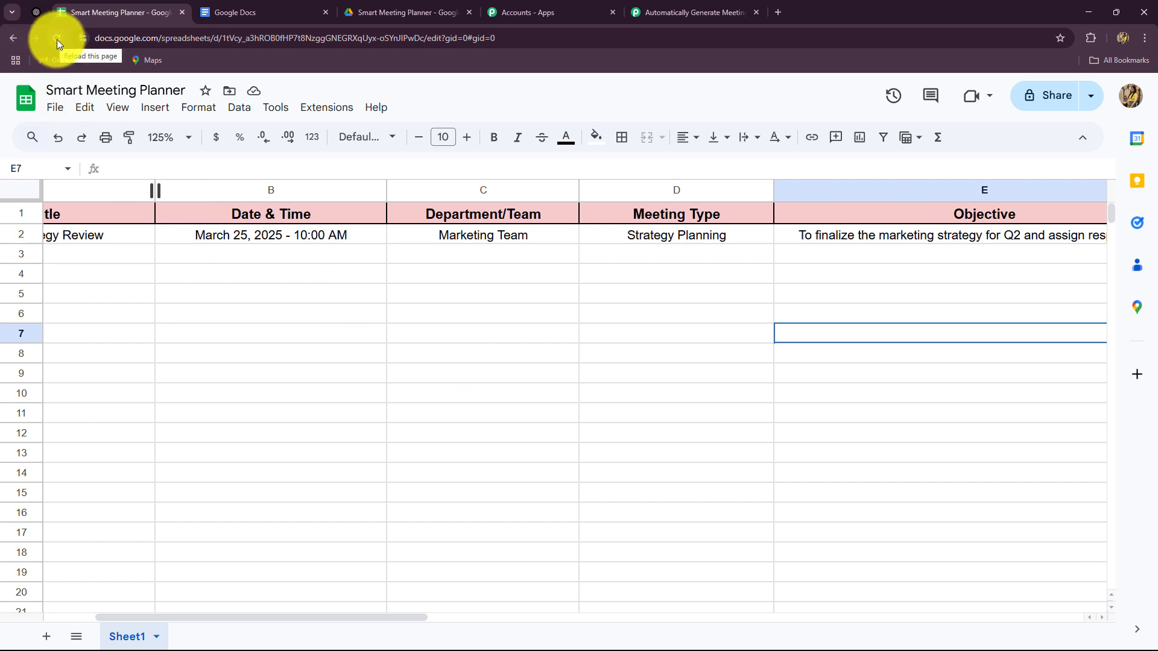
# Open the Pabbly Connect Webhooks Initial Setup and paste in the Pabbly webhook URL.
pyautogui.click(319, 107)
pyautogui.moveTo(336, 280)
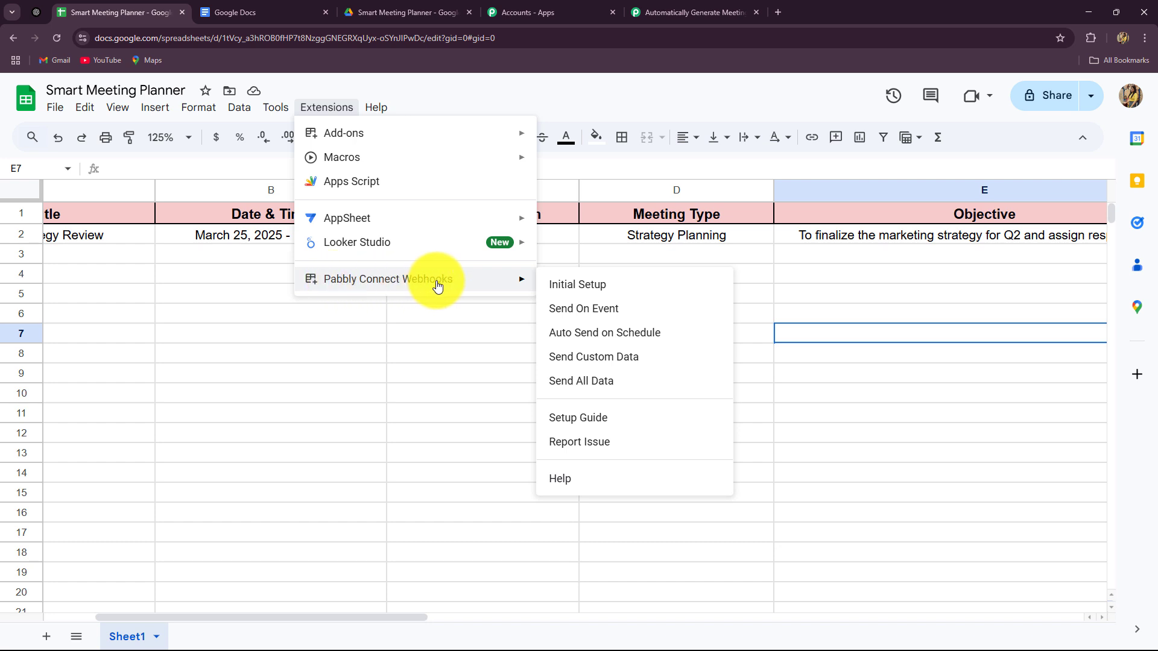
pyautogui.click(579, 287)
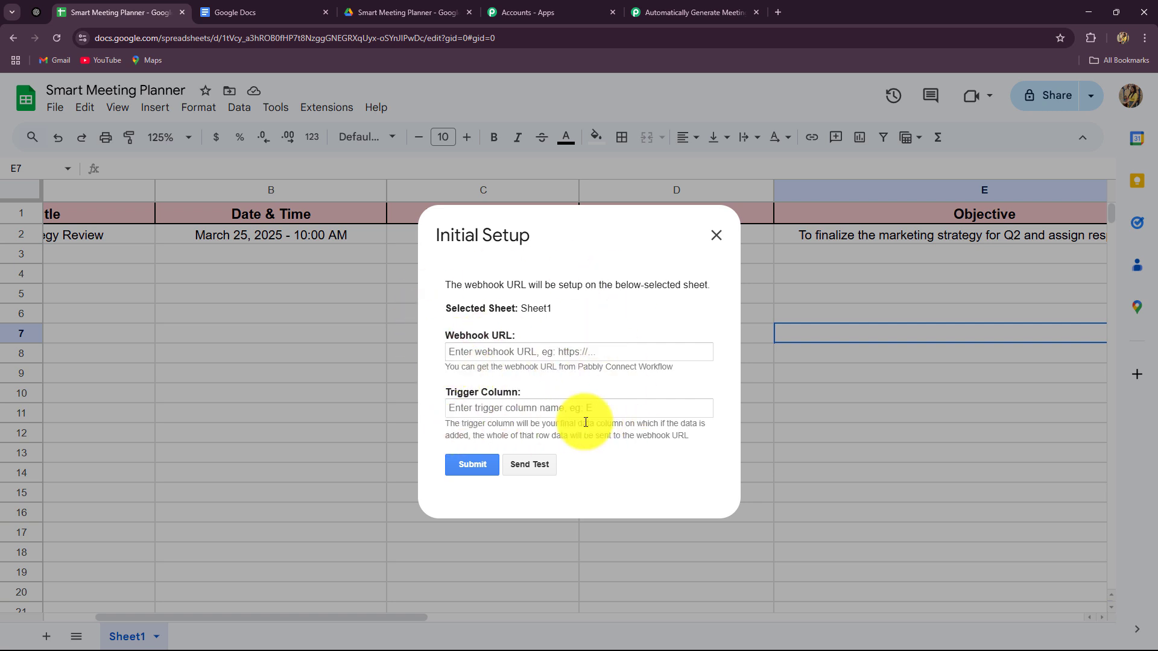
pyautogui.click(518, 350)
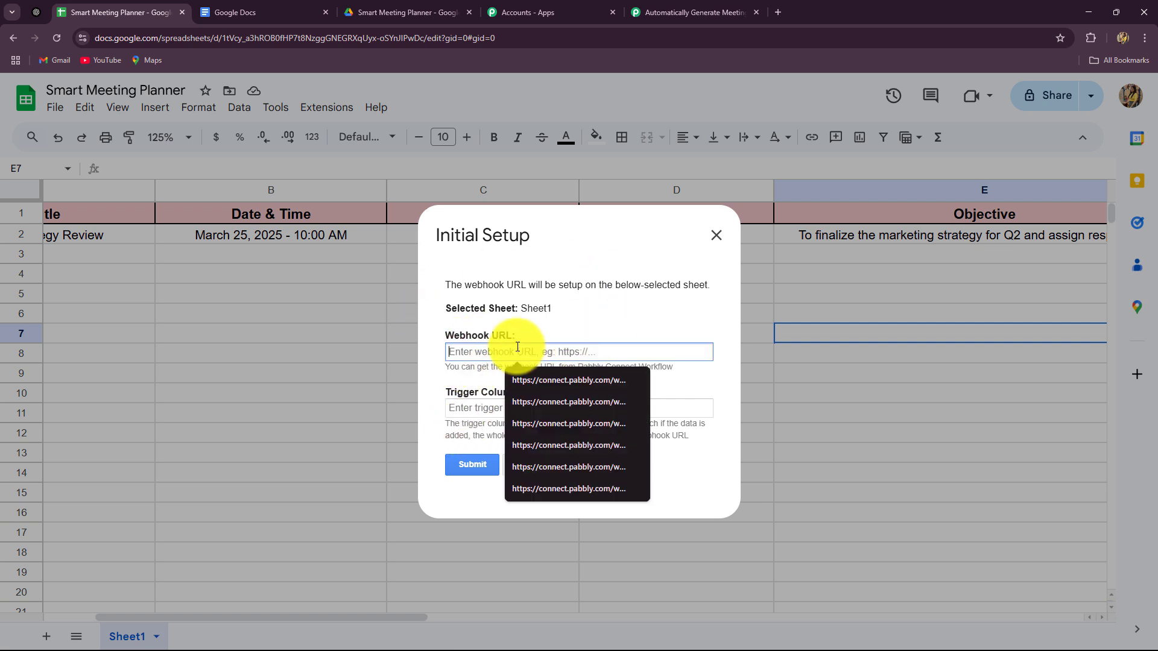
pyautogui.click(742, 9)
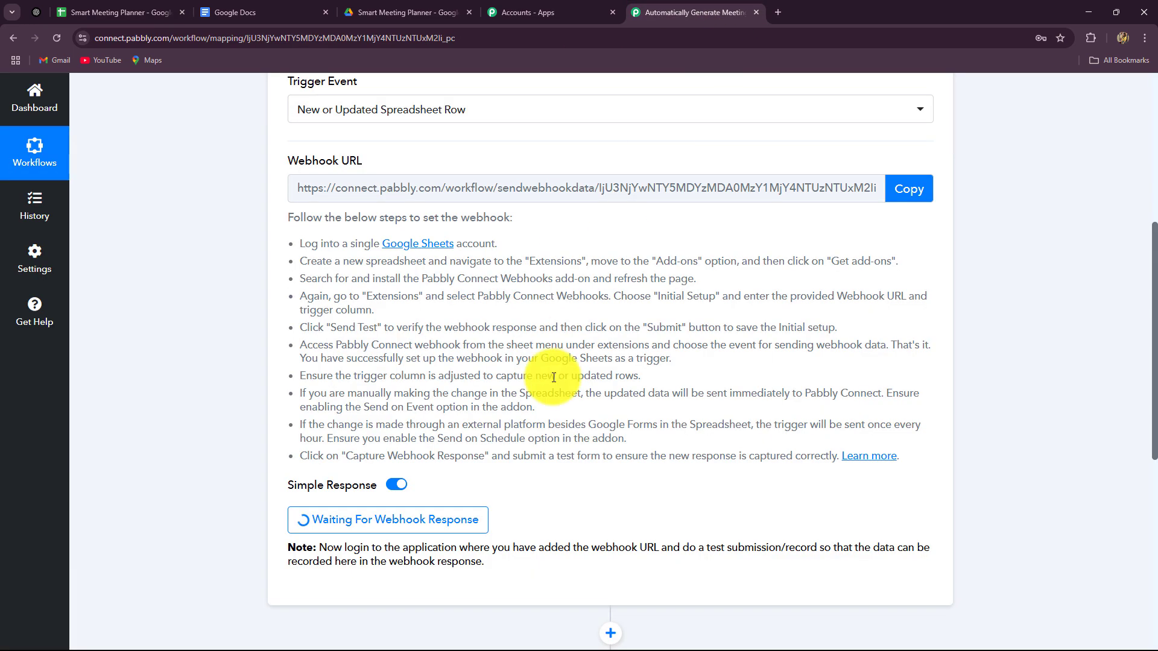
pyautogui.click(158, 4)
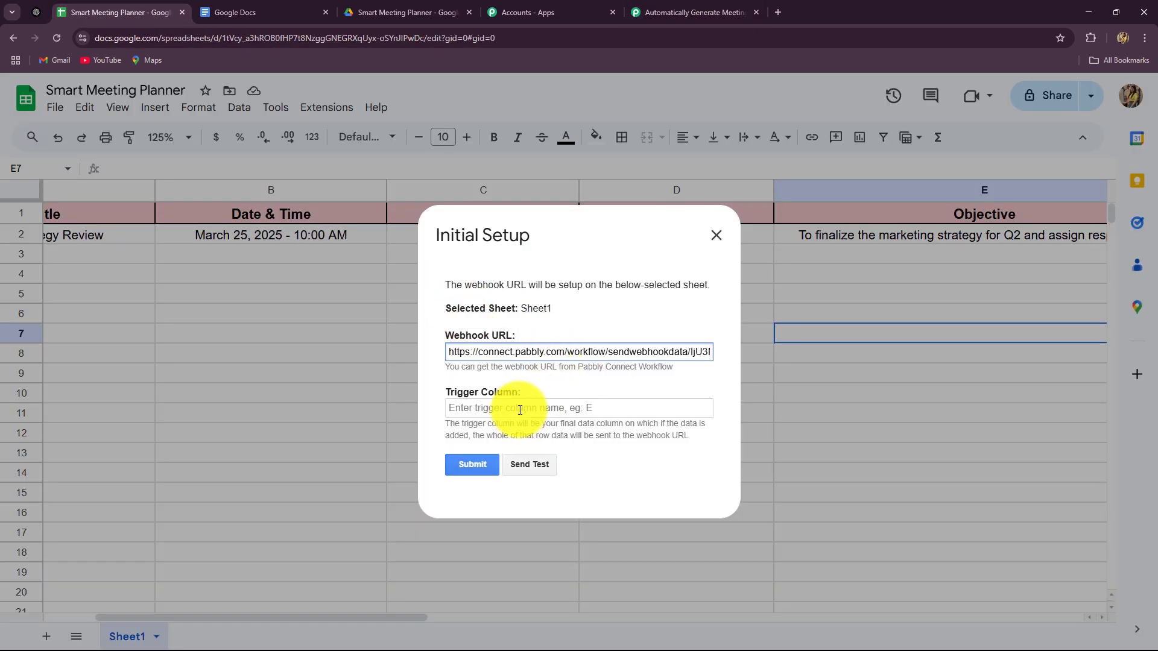
pyautogui.click(520, 410)
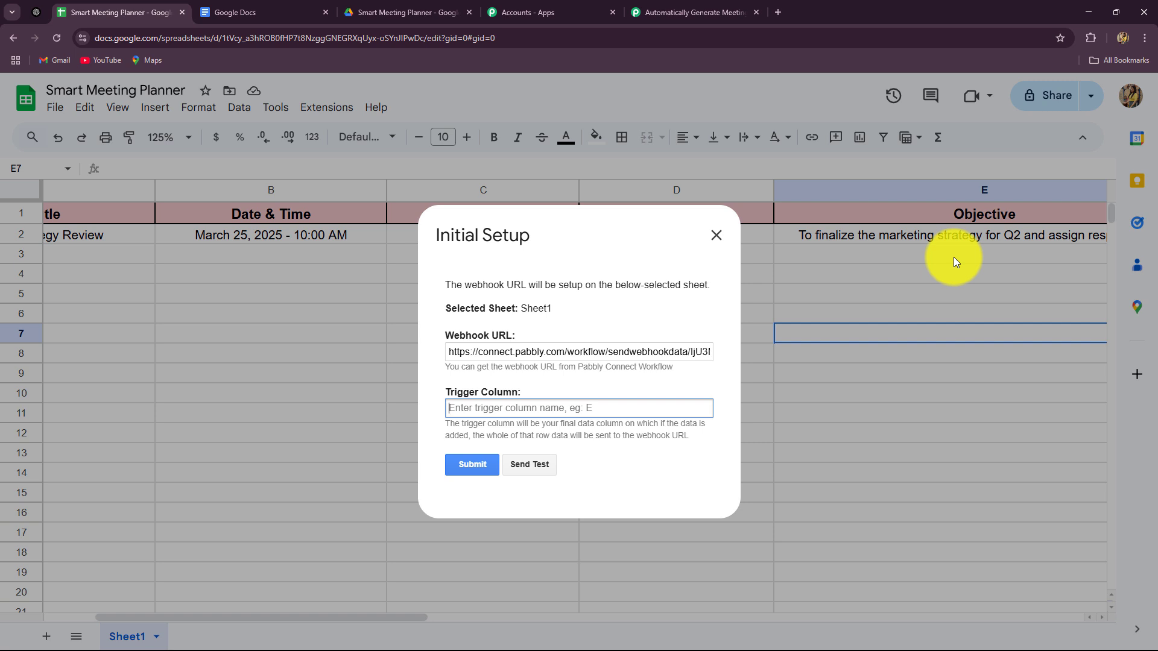
# Set trigger column E, send a test of the row data, and submit the webhook setup.
pyautogui.write('E')
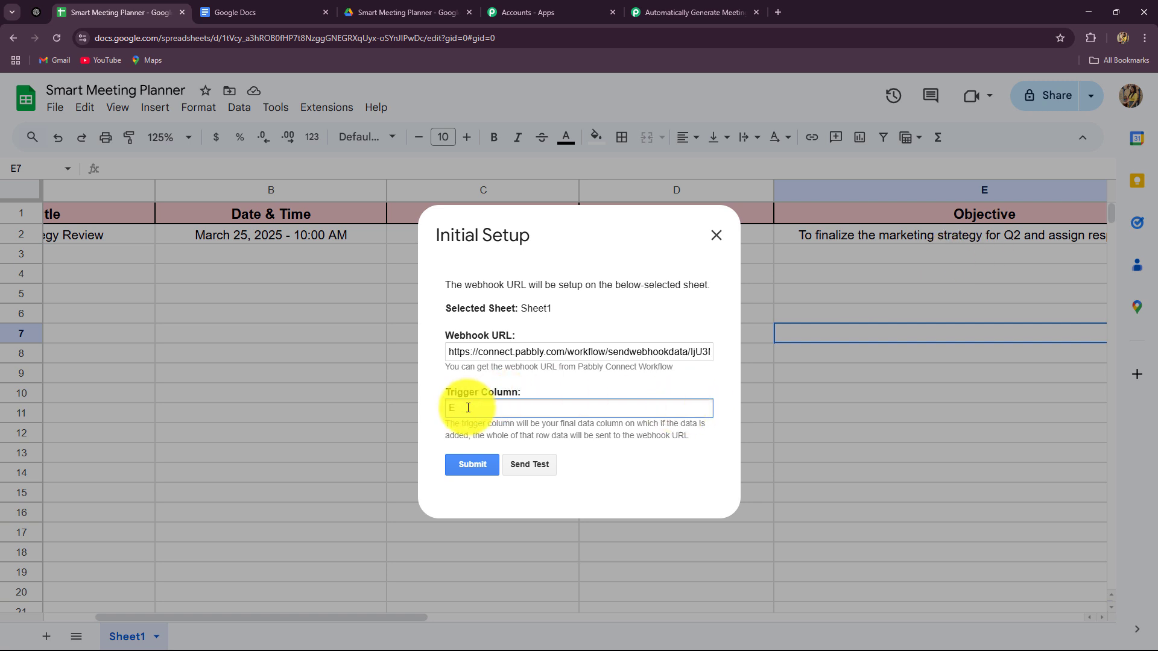
pyautogui.click(539, 464)
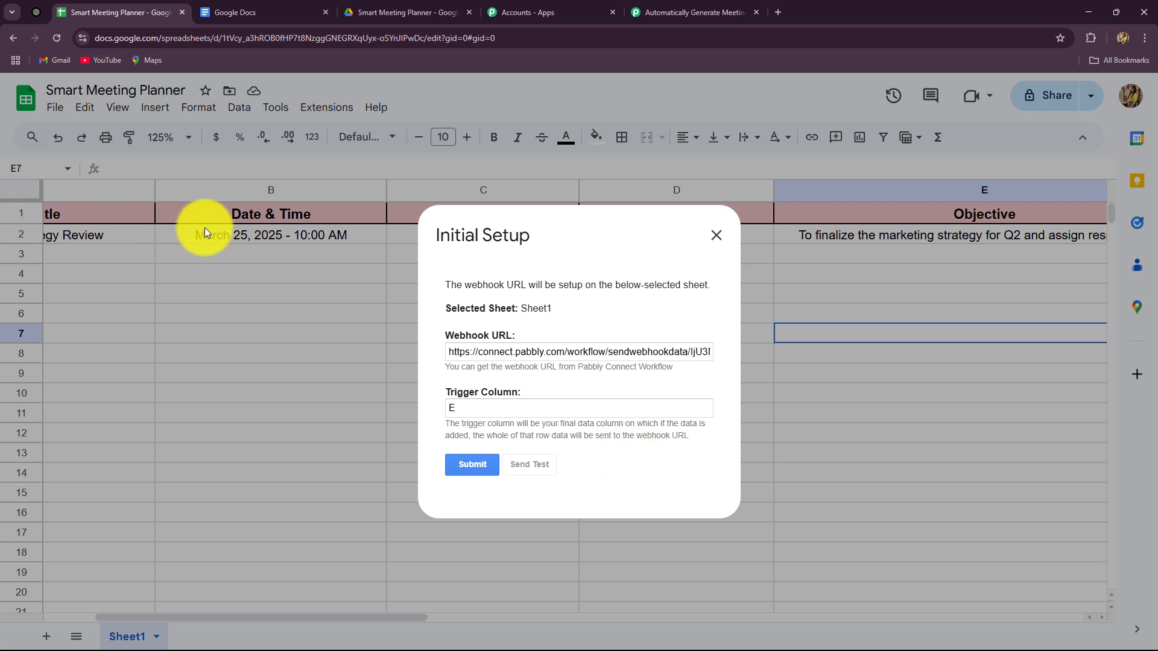
pyautogui.scroll(-2, 589, 404)
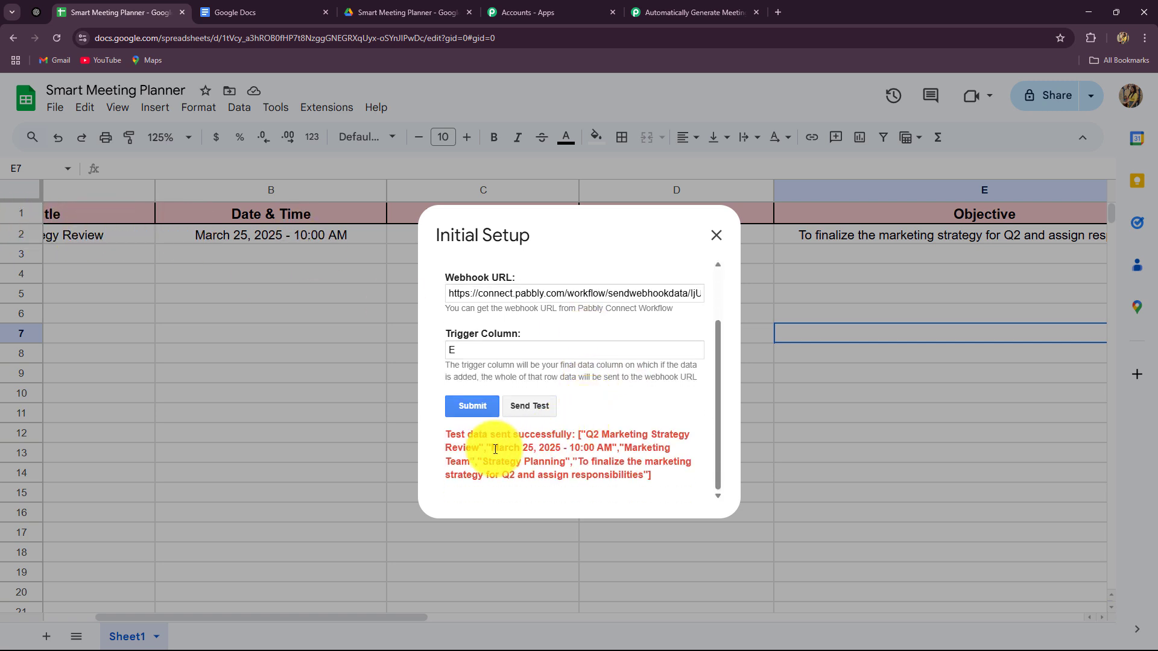
pyautogui.click(472, 412)
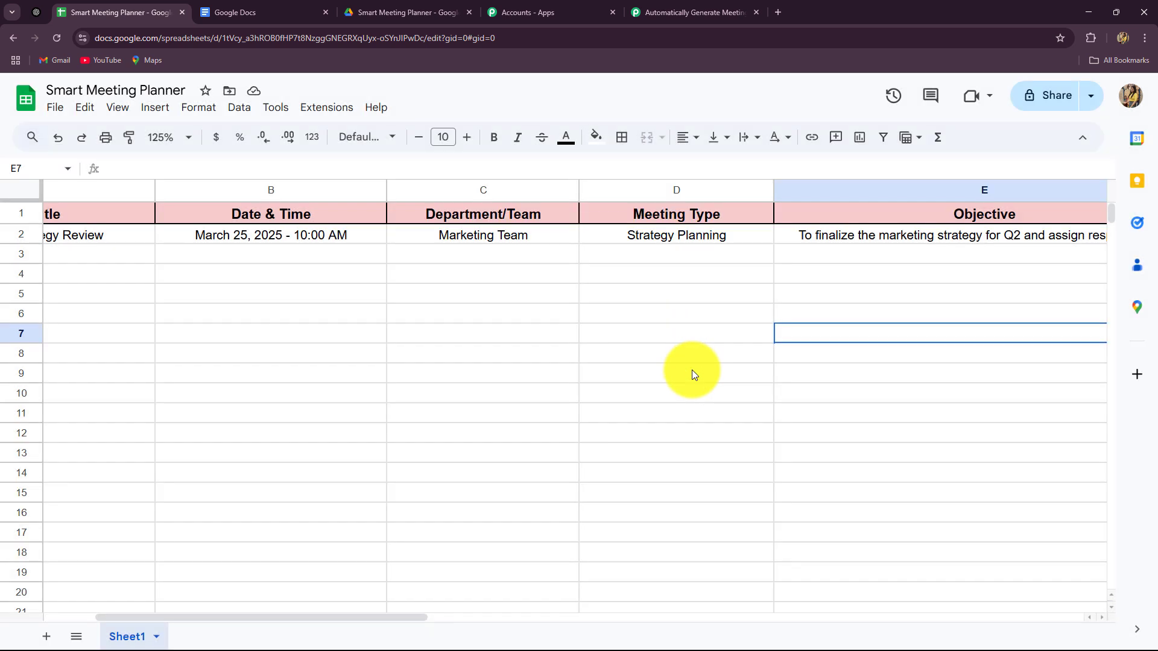
pyautogui.click(640, 11)
# Review the captured TriggerColumn, SpreadsheetName, SpreadsheetID, SheetName, SheetID and RowIndex values.
pyautogui.scroll(-1, 234, 349)
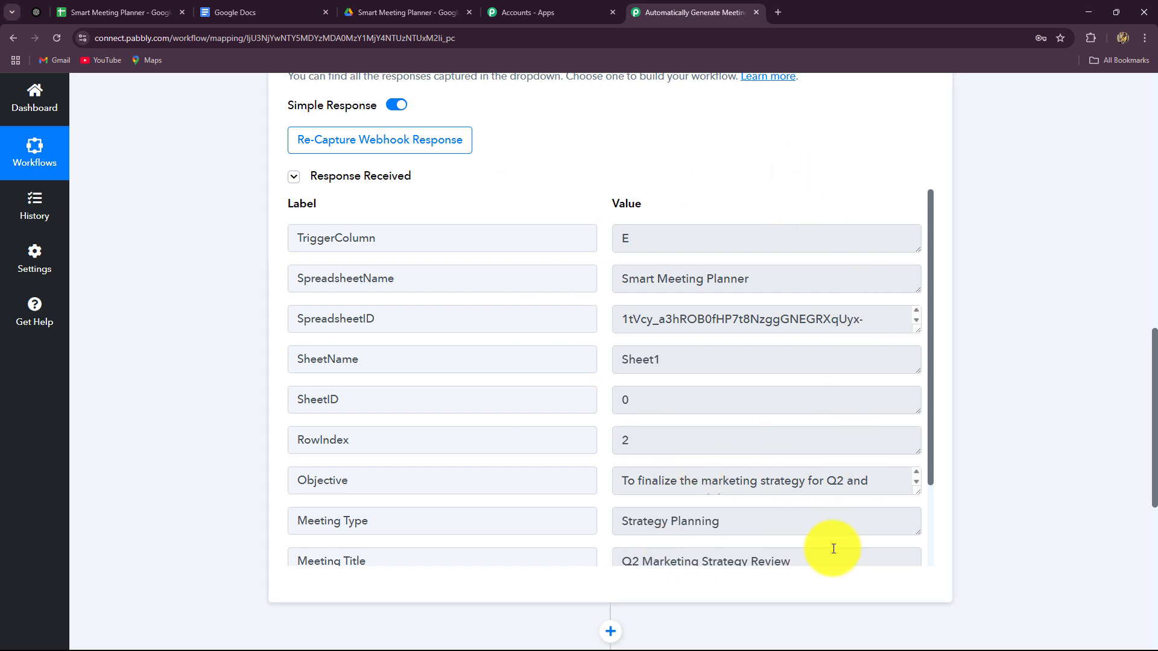
pyautogui.click(667, 235)
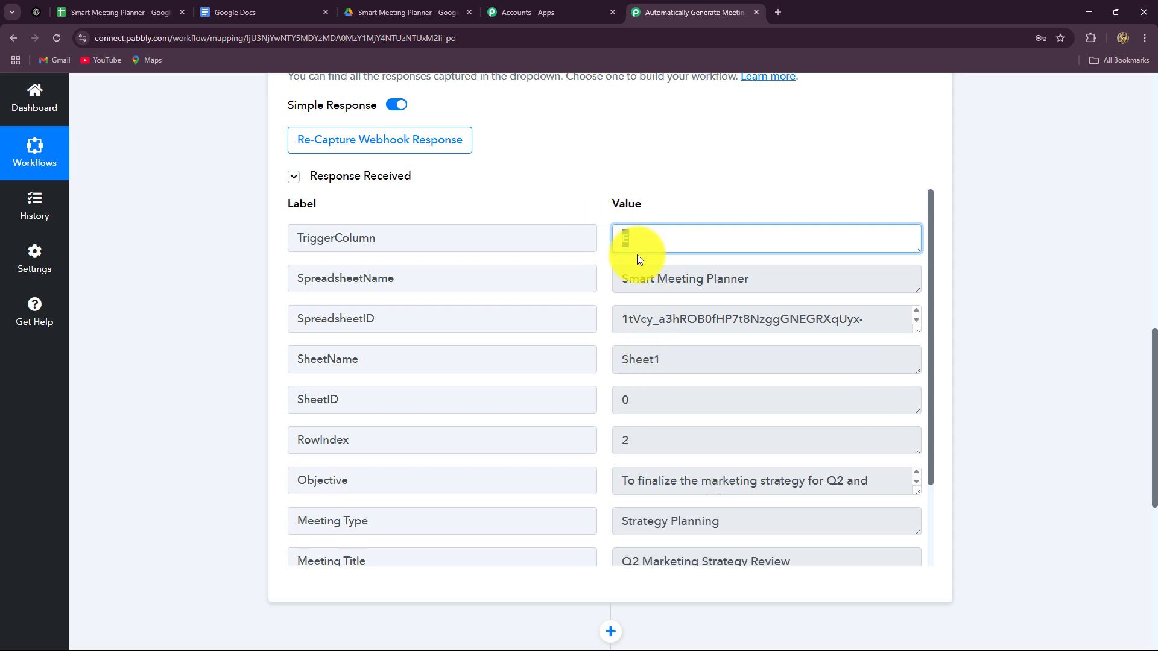
pyautogui.click(766, 288)
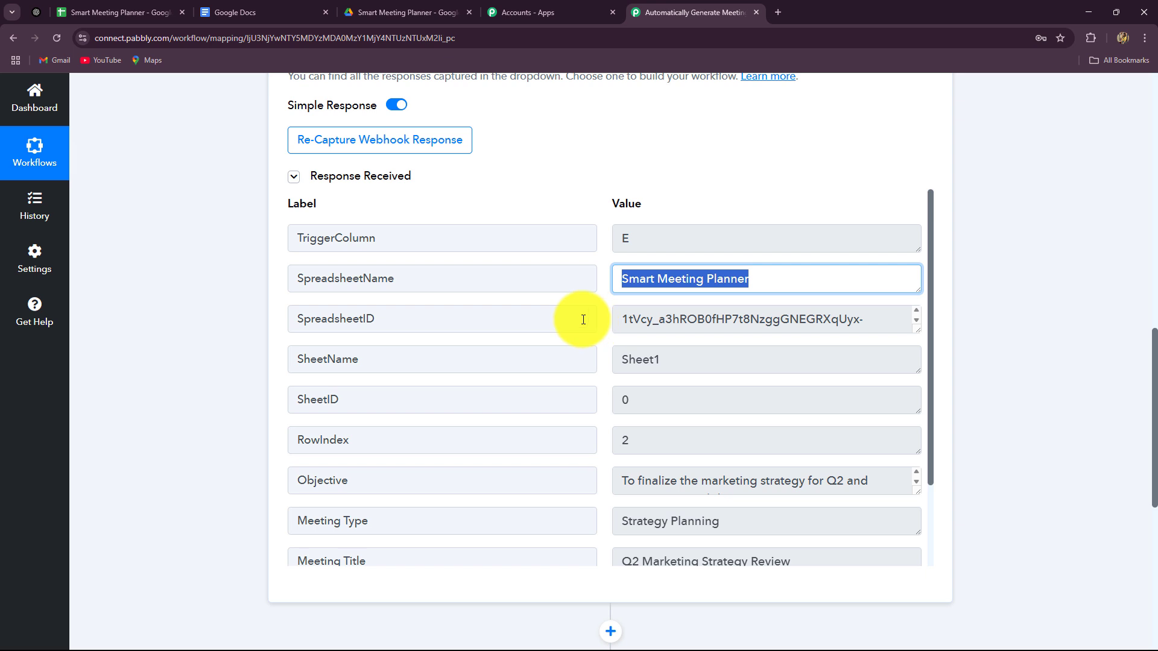
pyautogui.press('Tab')
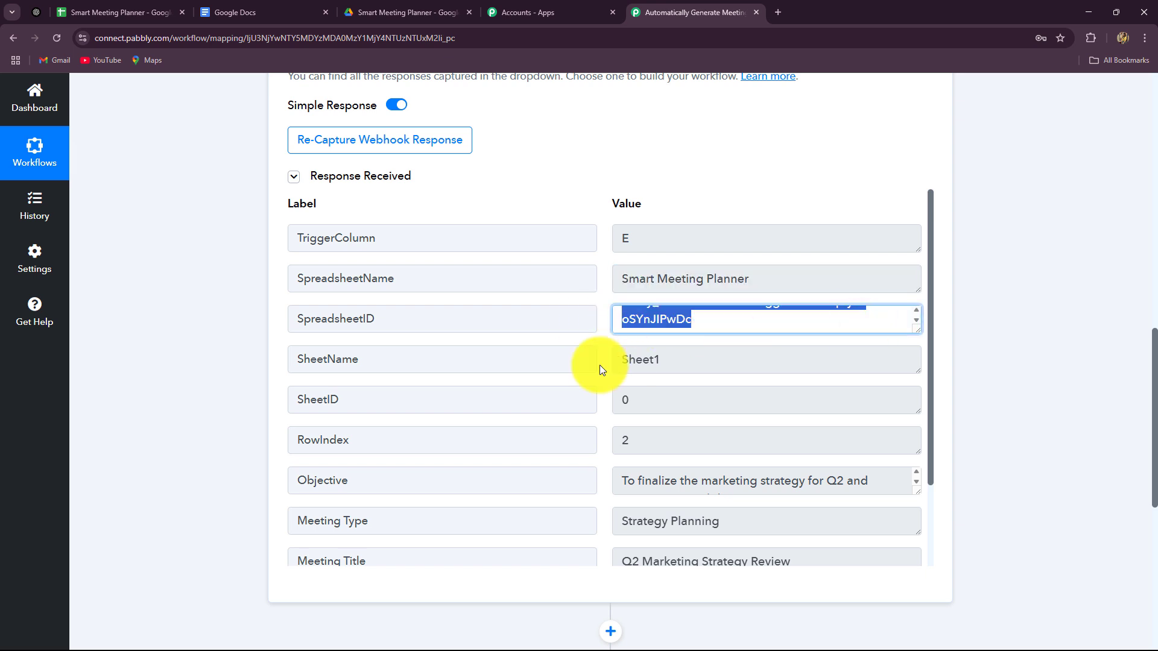
pyautogui.press('Tab')
pyautogui.press('Tab')
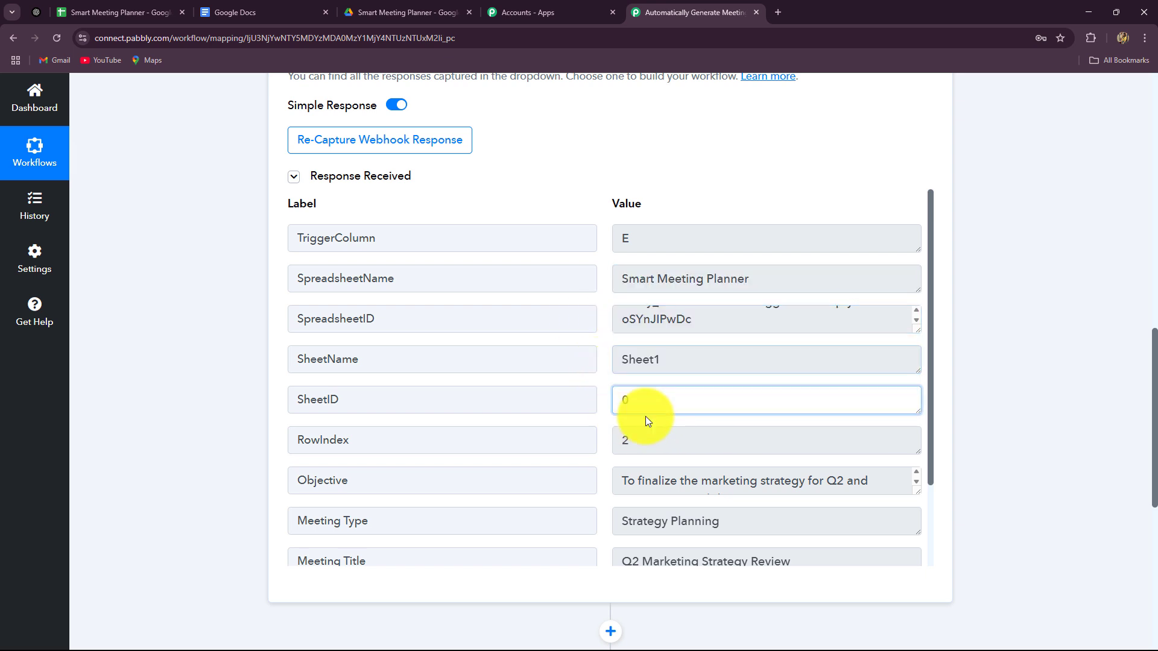
pyautogui.press('Tab')
pyautogui.hotkey('ctrl', '1')
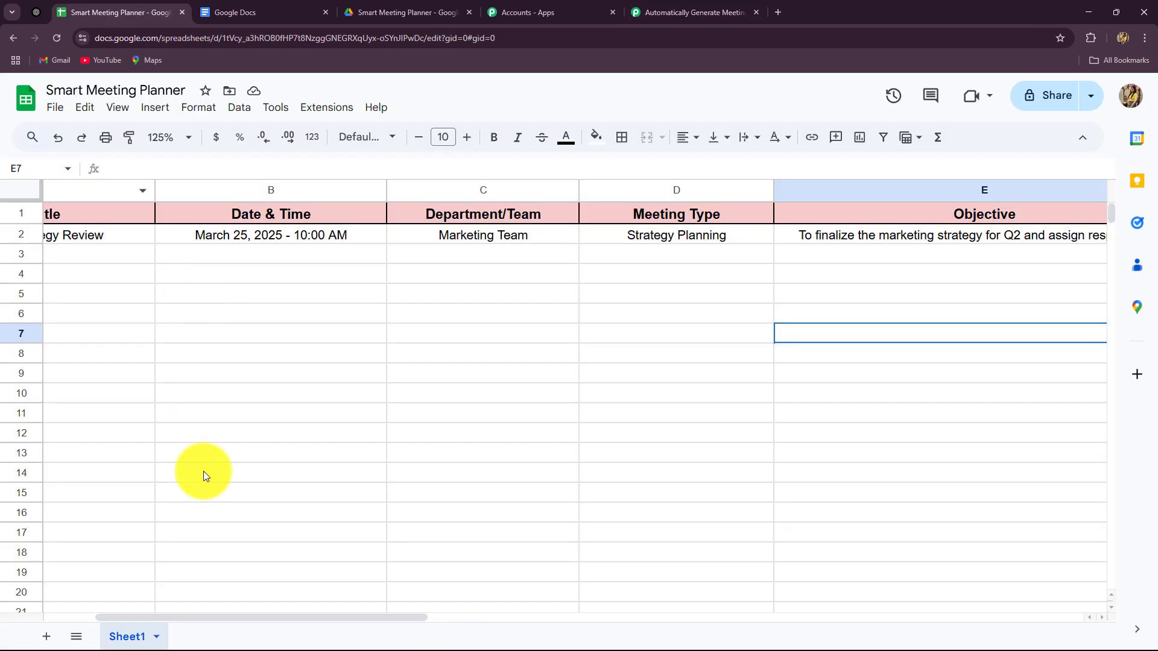
pyautogui.moveTo(177, 619); pyautogui.dragTo(48, 625)
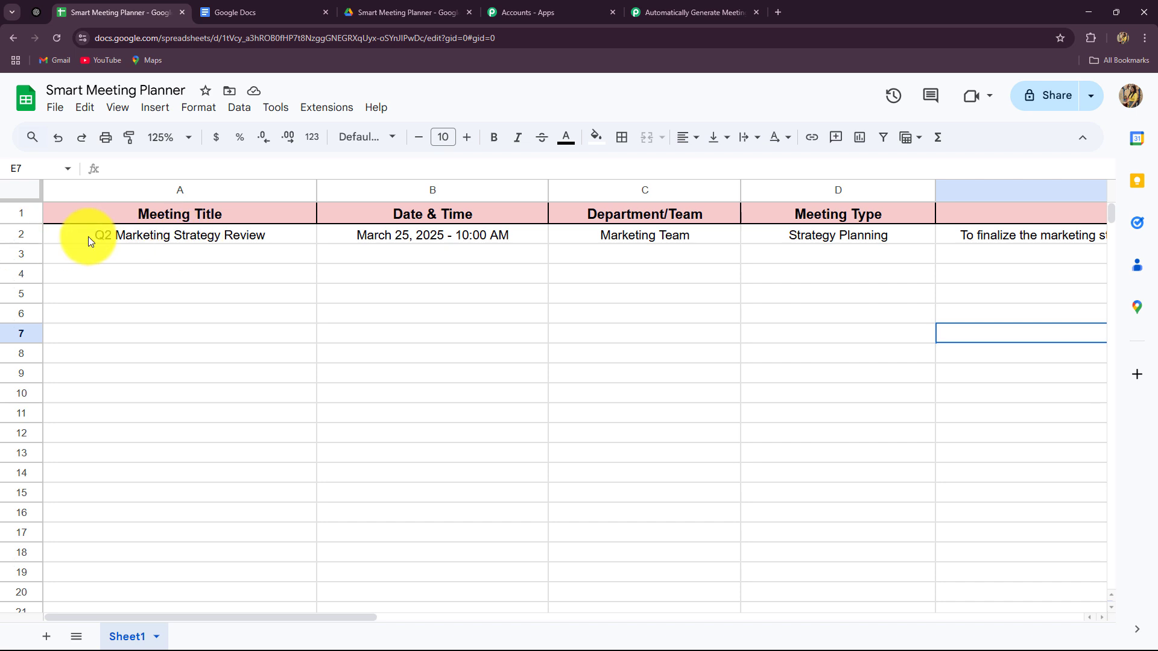
# Check the captured Objective, Meeting Title and Department/Team values in the response.
pyautogui.click(682, 11)
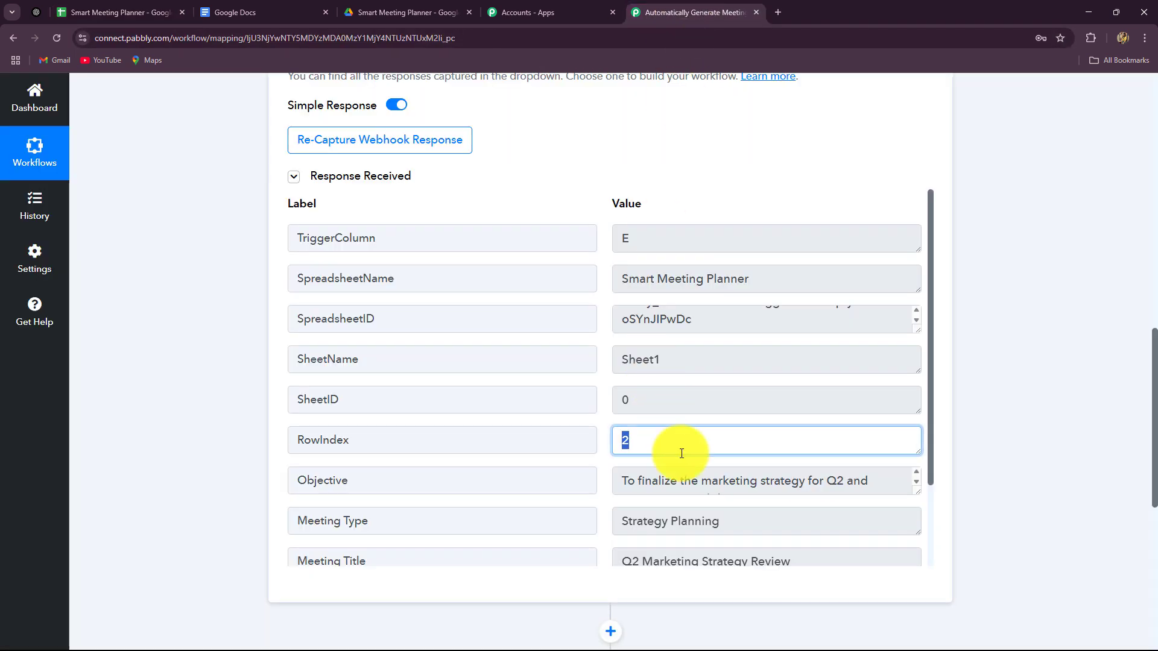
pyautogui.scroll(-2, 539, 443)
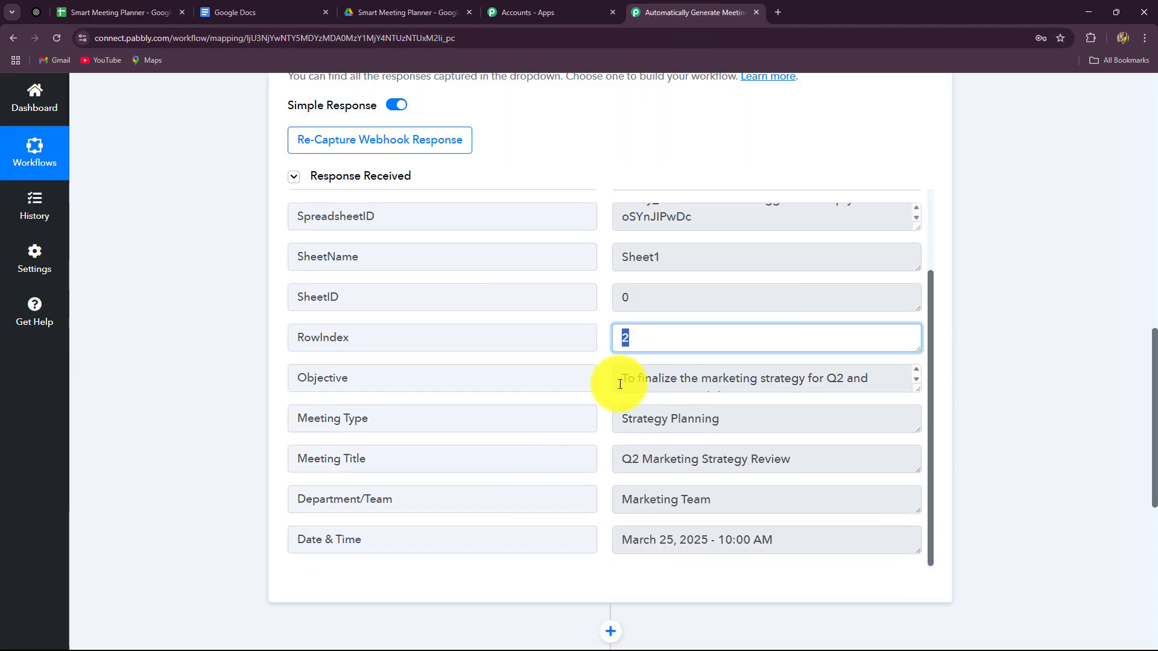
pyautogui.press('Tab')
pyautogui.press('Tab')
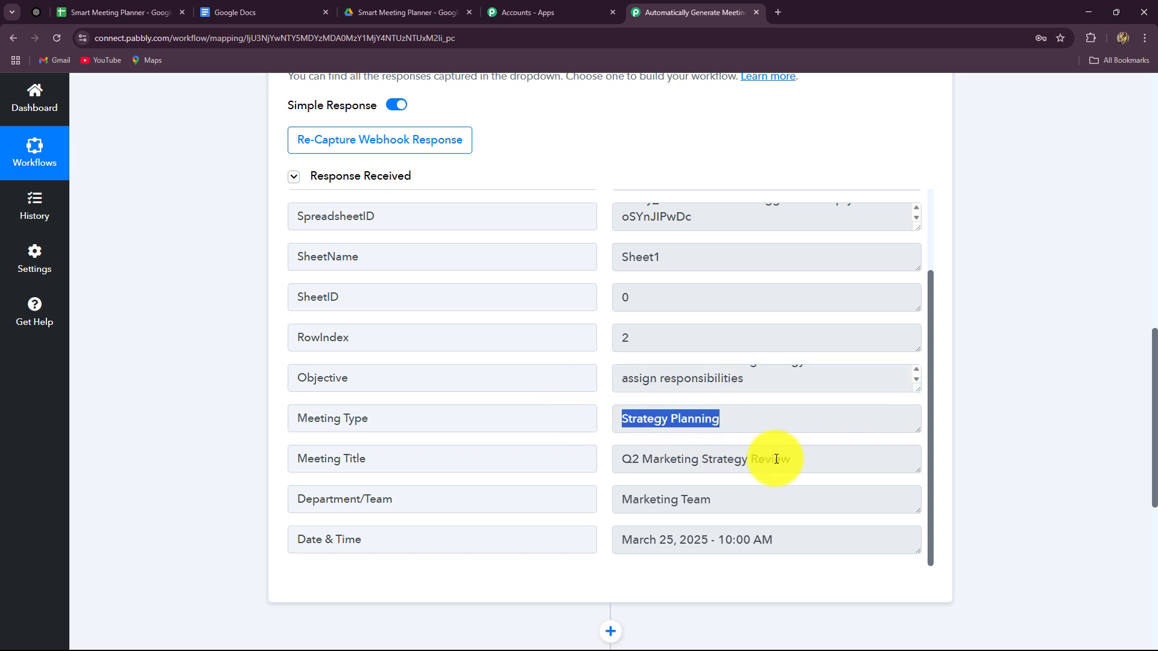
pyautogui.press('Tab')
pyautogui.press('Tab')
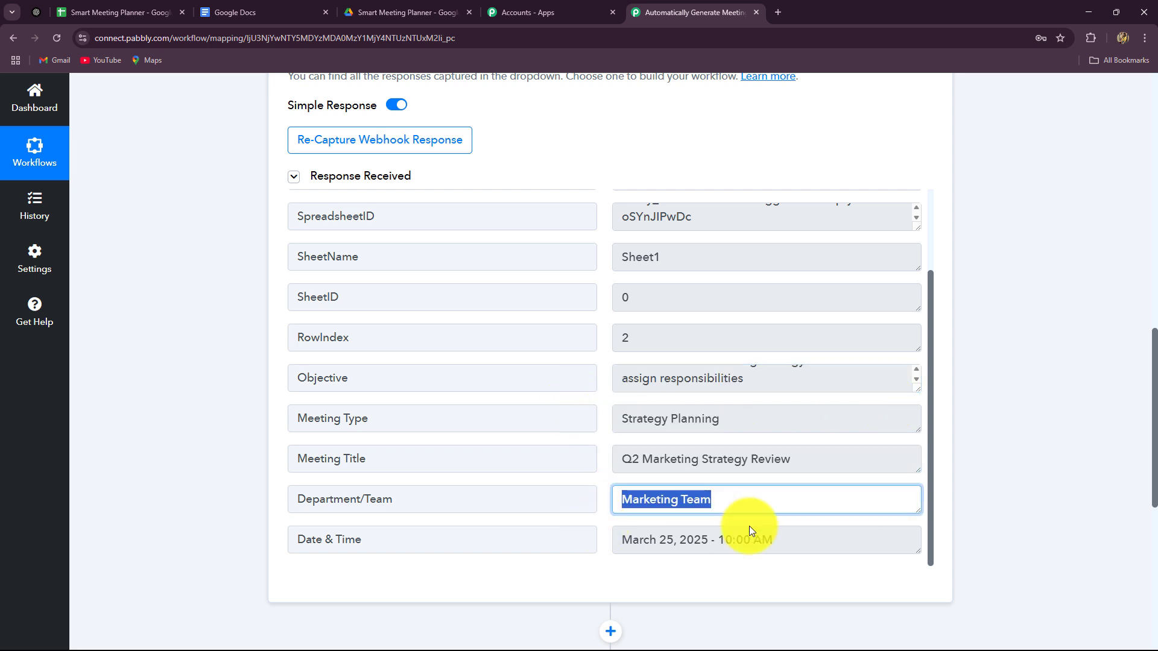
pyautogui.press('Tab')
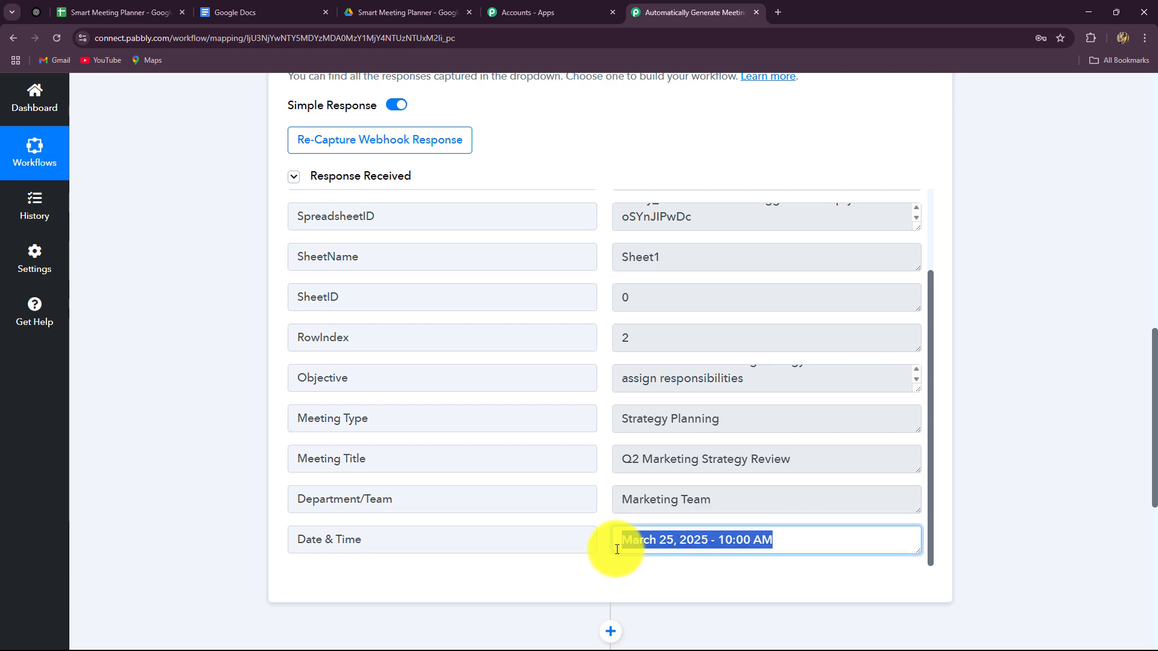
pyautogui.scroll(-2, 676, 517)
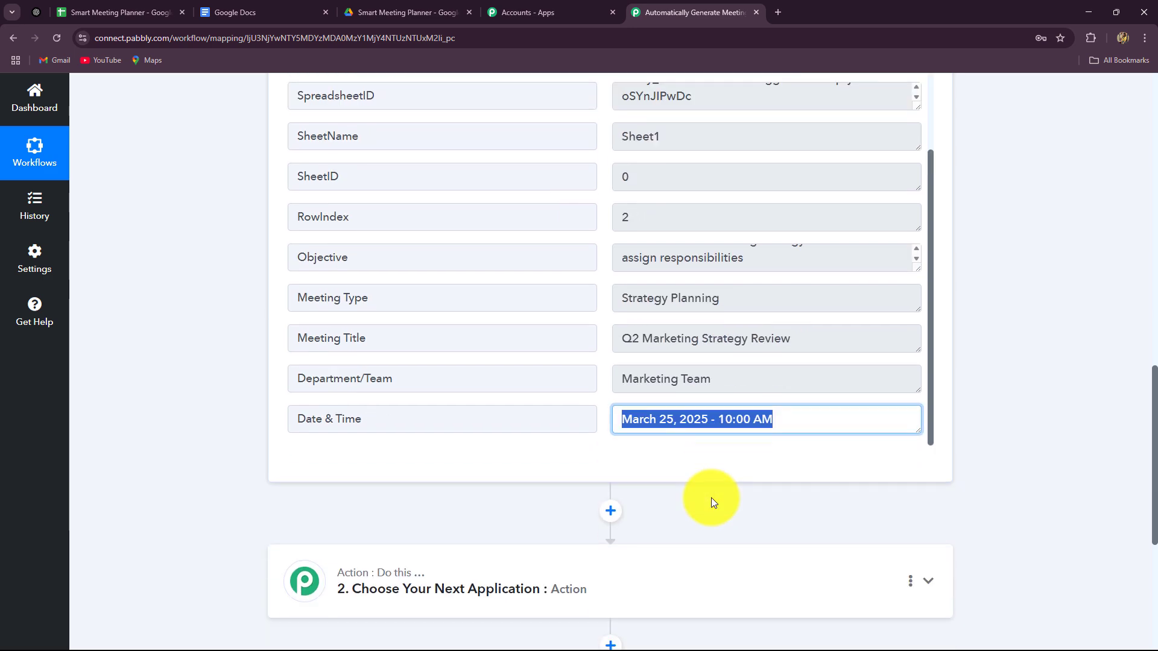
pyautogui.scroll(4, 712, 496)
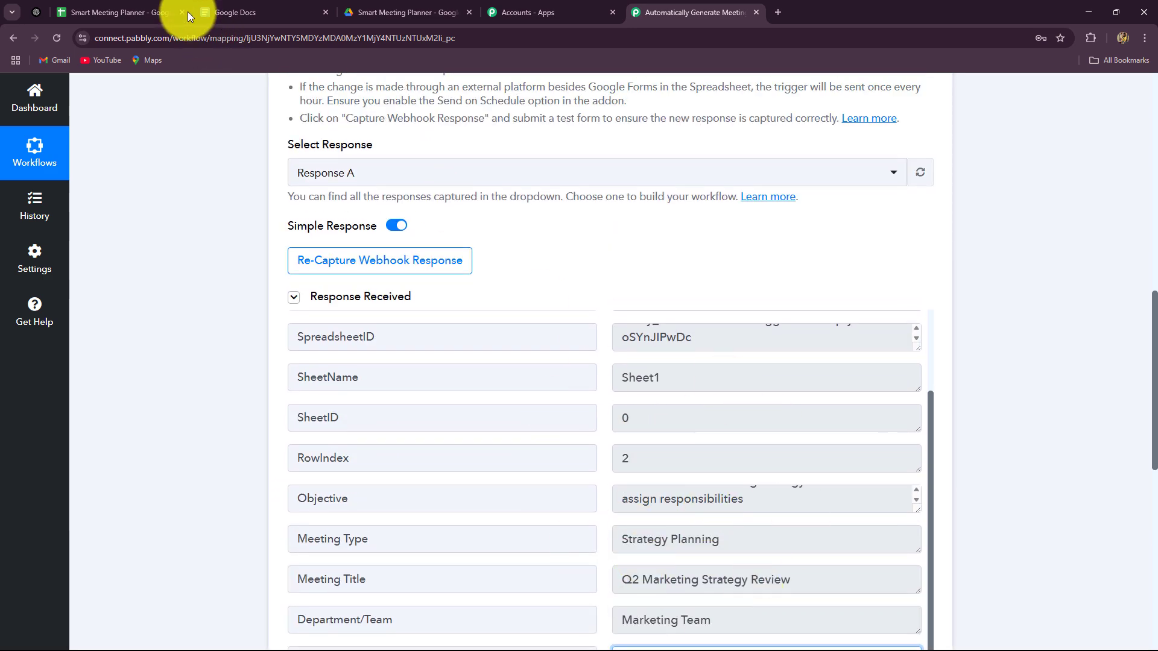
# Compare the response with the sheet's row 2 and collapse the Google Sheets trigger step.
pyautogui.click(161, 12)
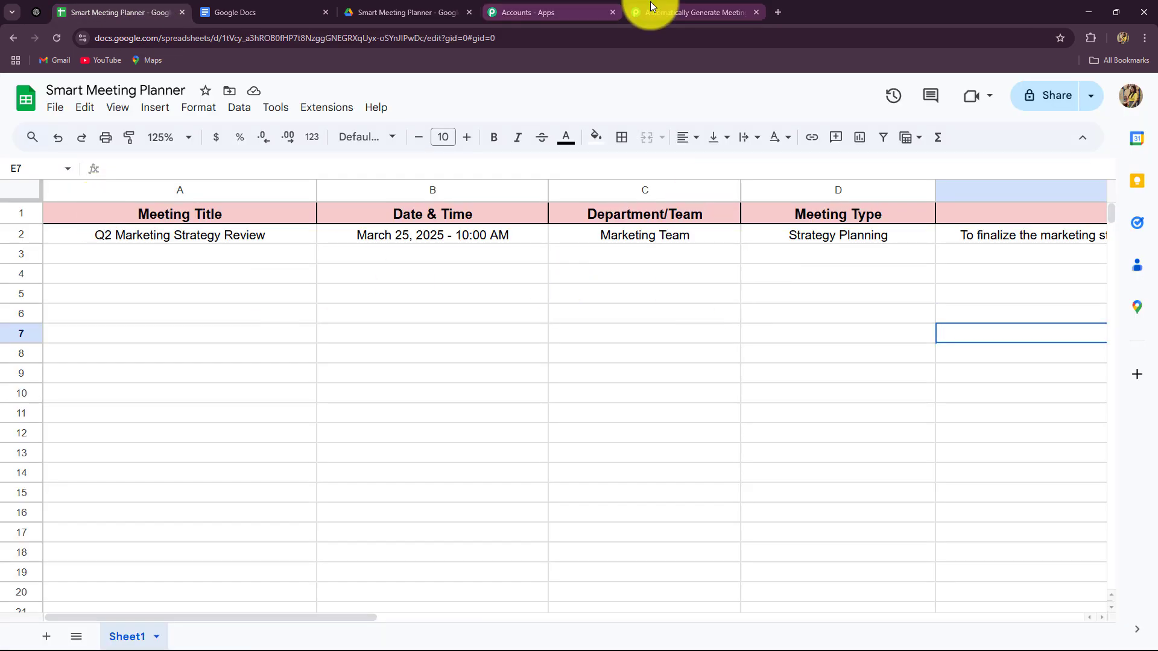
pyautogui.click(658, 12)
pyautogui.scroll(10, 1143, 295)
pyautogui.scroll(3, 1156, 302)
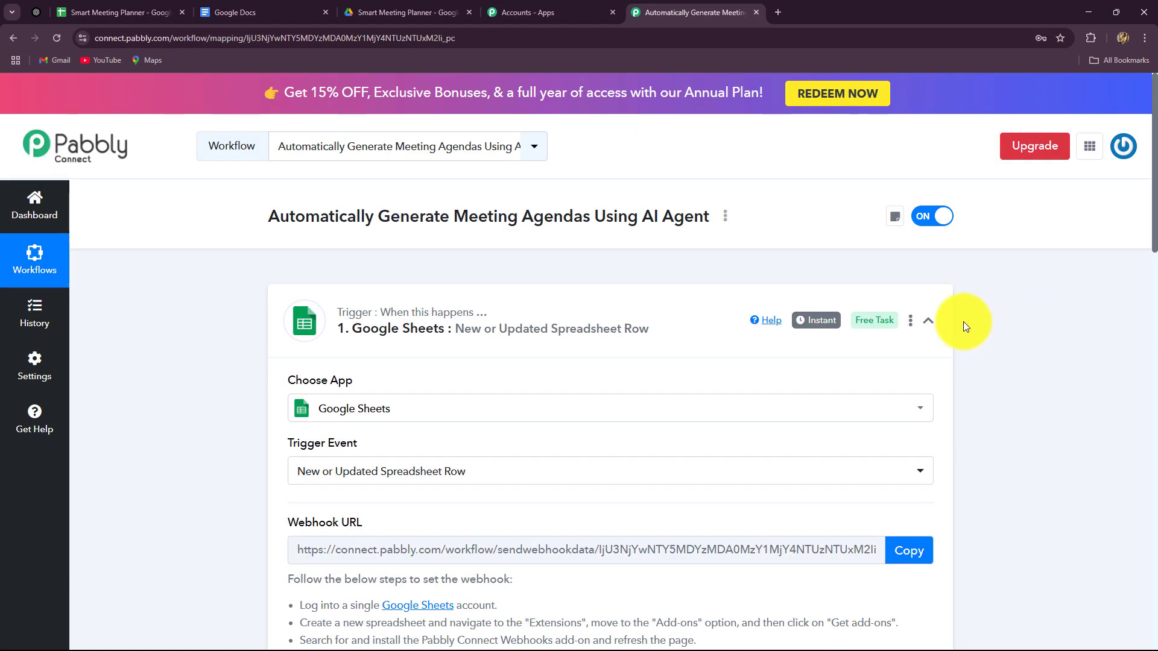
pyautogui.click(931, 324)
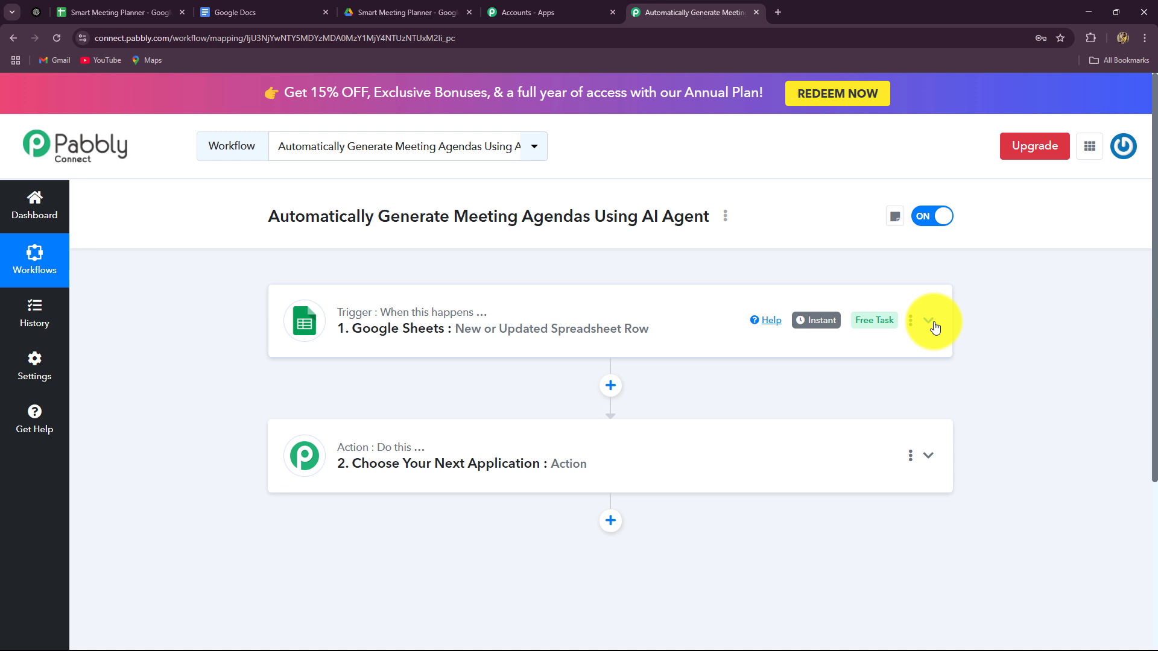
pyautogui.click(115, 12)
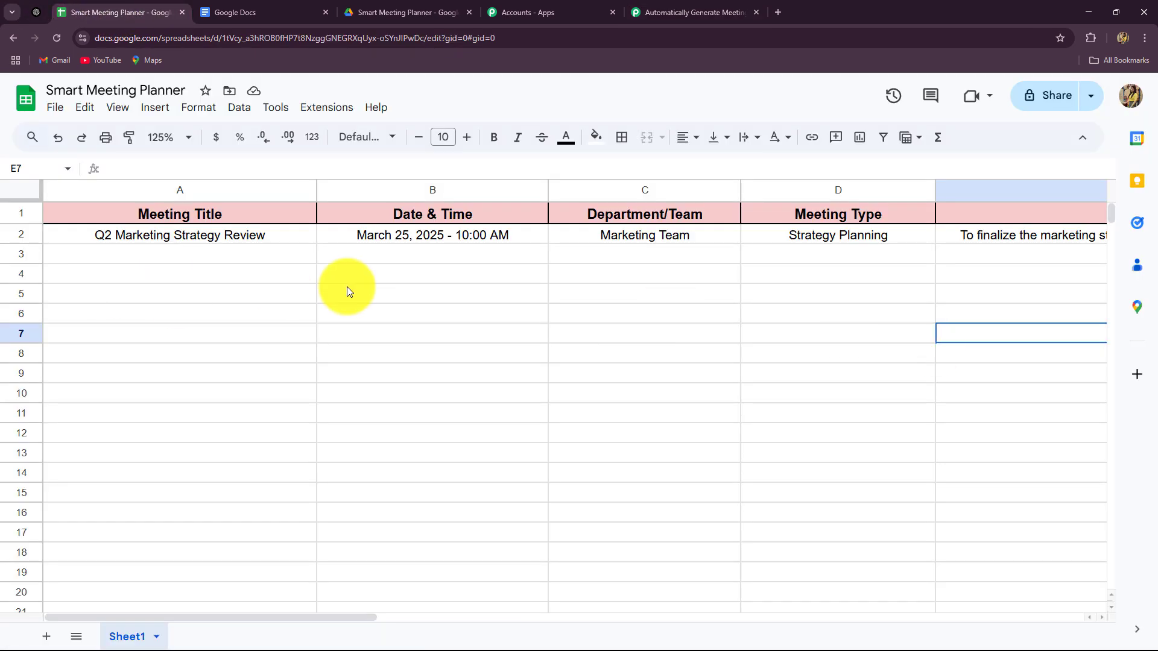
# Enable Extensions > Pabbly Connect Webhooks > Send On Event so row changes reach Pabbly.
pyautogui.moveTo(288, 617); pyautogui.dragTo(266, 632)
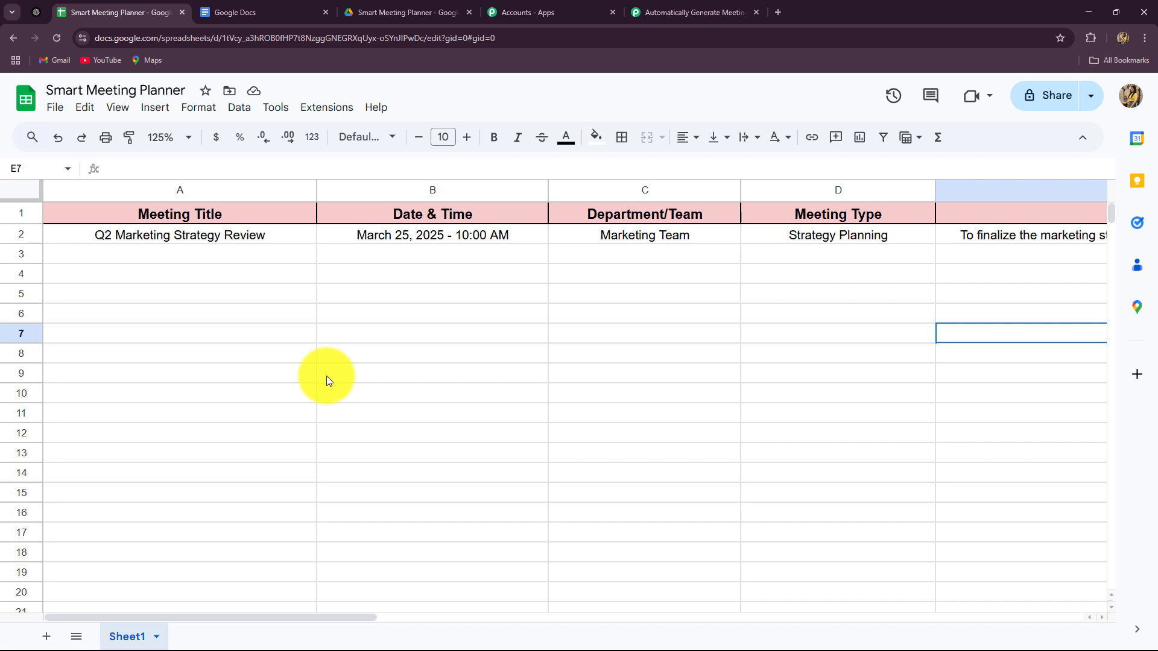
pyautogui.click(325, 108)
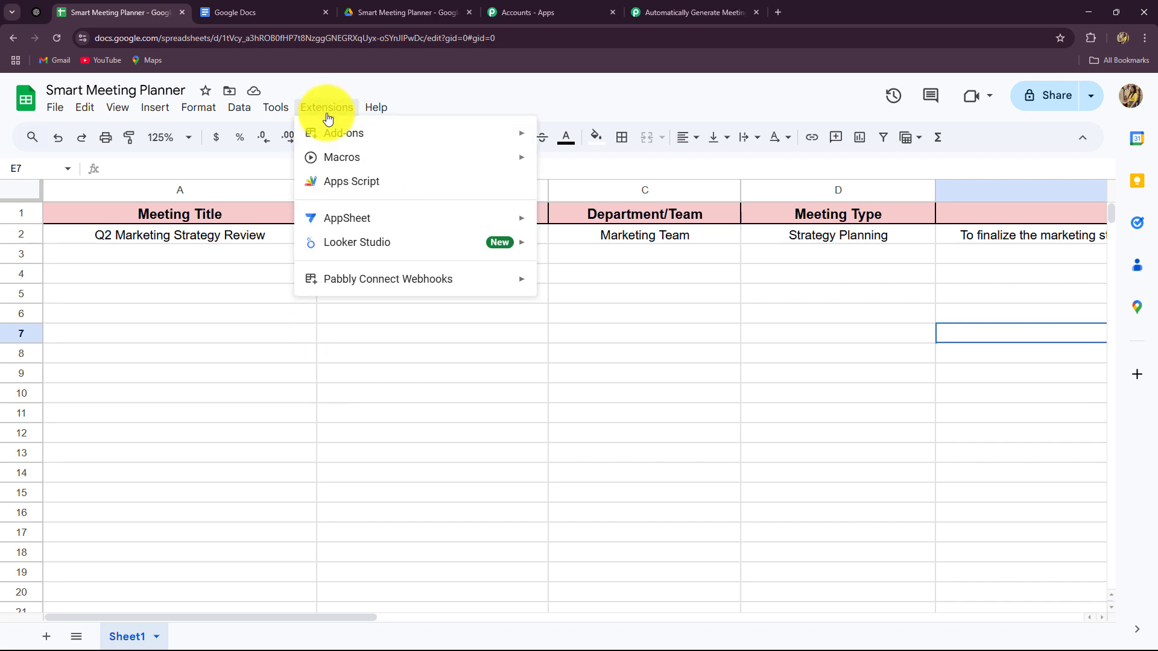
pyautogui.moveTo(342, 283)
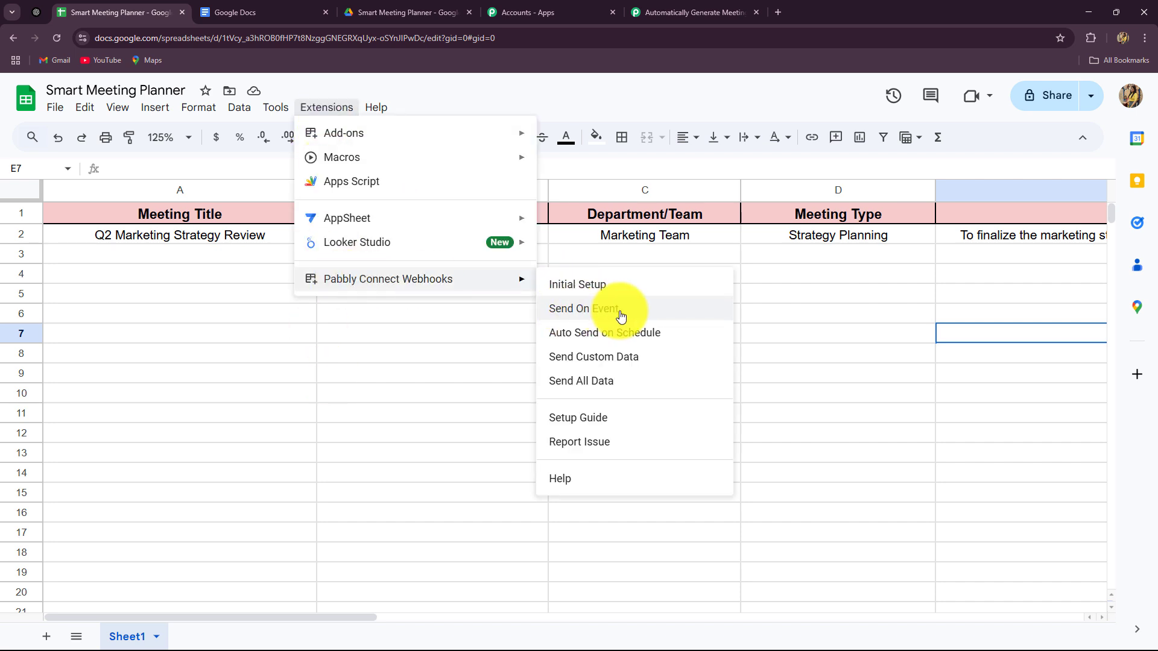
pyautogui.click(567, 313)
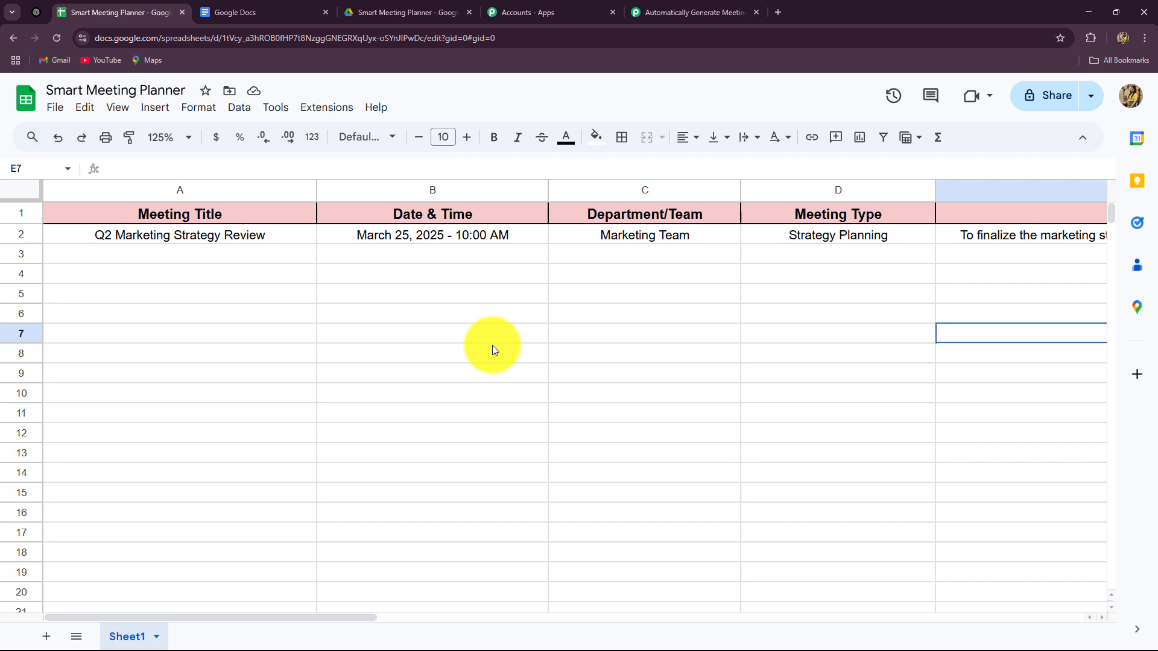
pyautogui.click(714, 11)
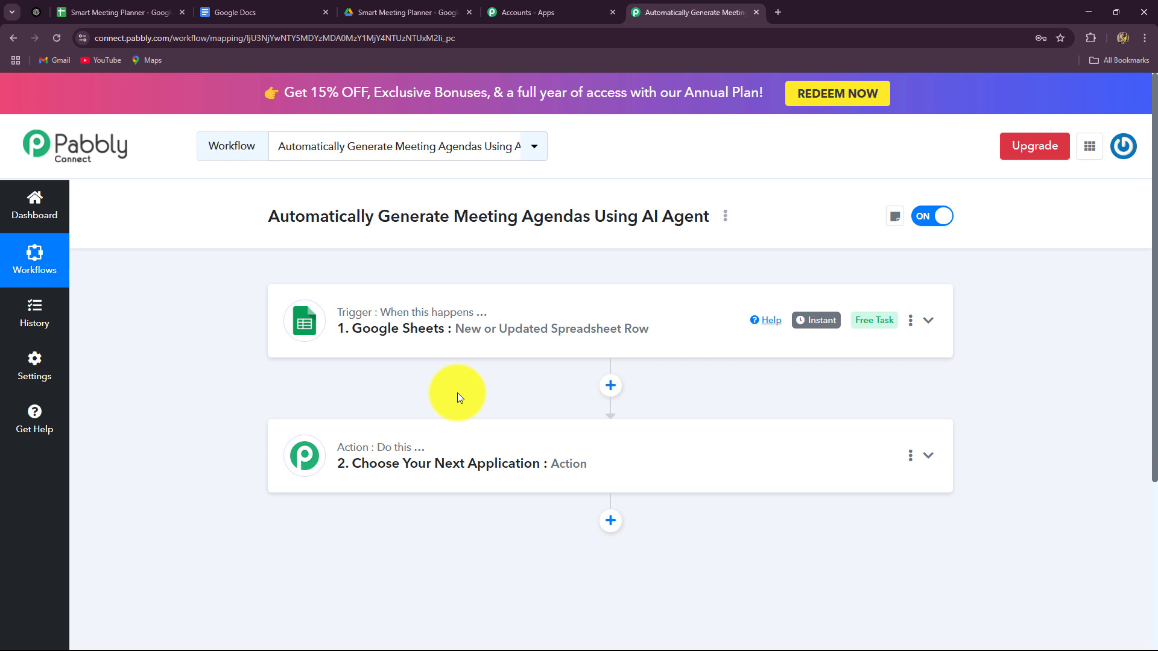
# Set the second step's app to OpenAI (ChatGPT, DALL-E, Whisper) with the ChatGPT action event.
pyautogui.scroll(-2, 417, 450)
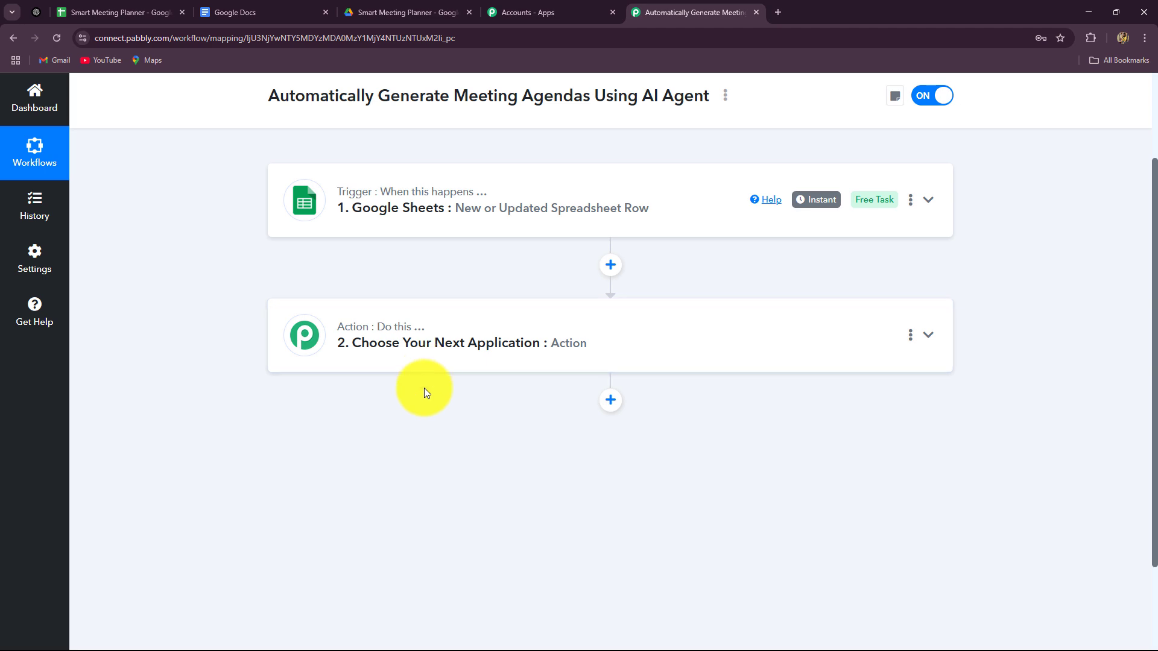
pyautogui.click(37, 14)
pyautogui.click(694, 10)
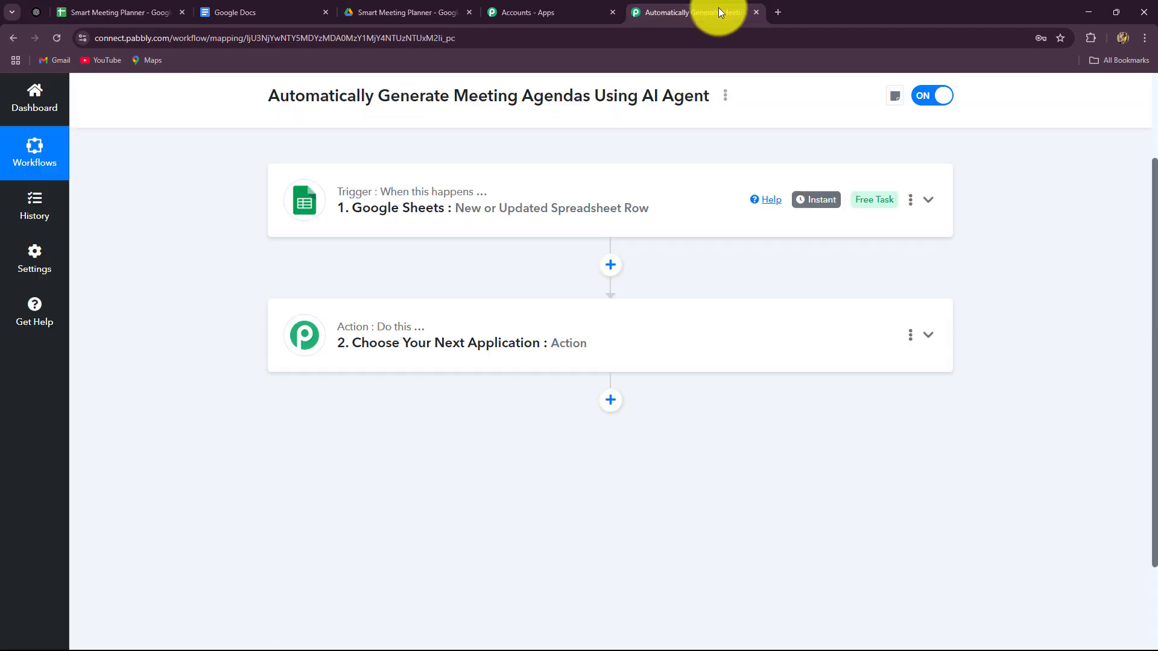
pyautogui.click(496, 325)
pyautogui.click(365, 208)
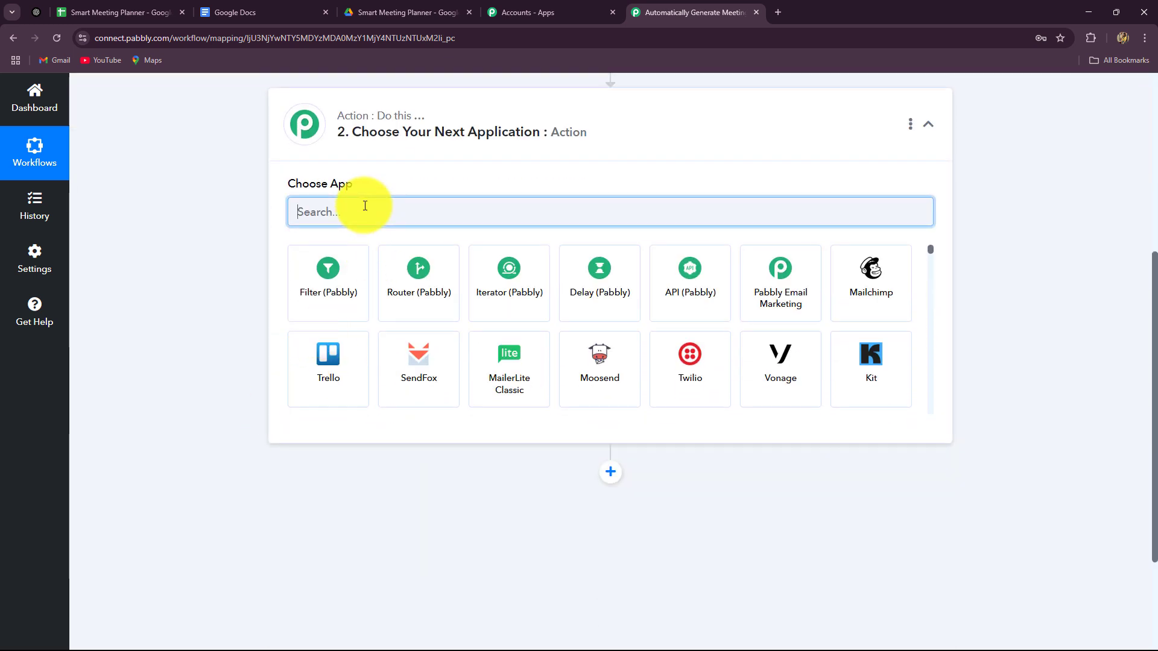
pyautogui.write('Open')
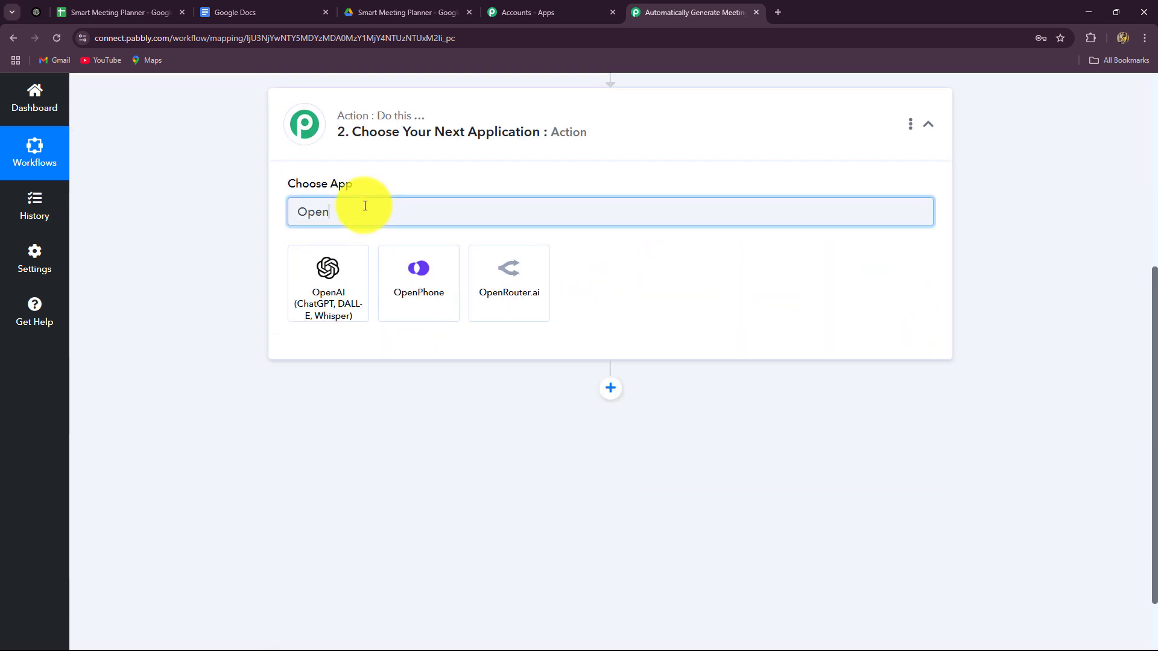
pyautogui.click(333, 277)
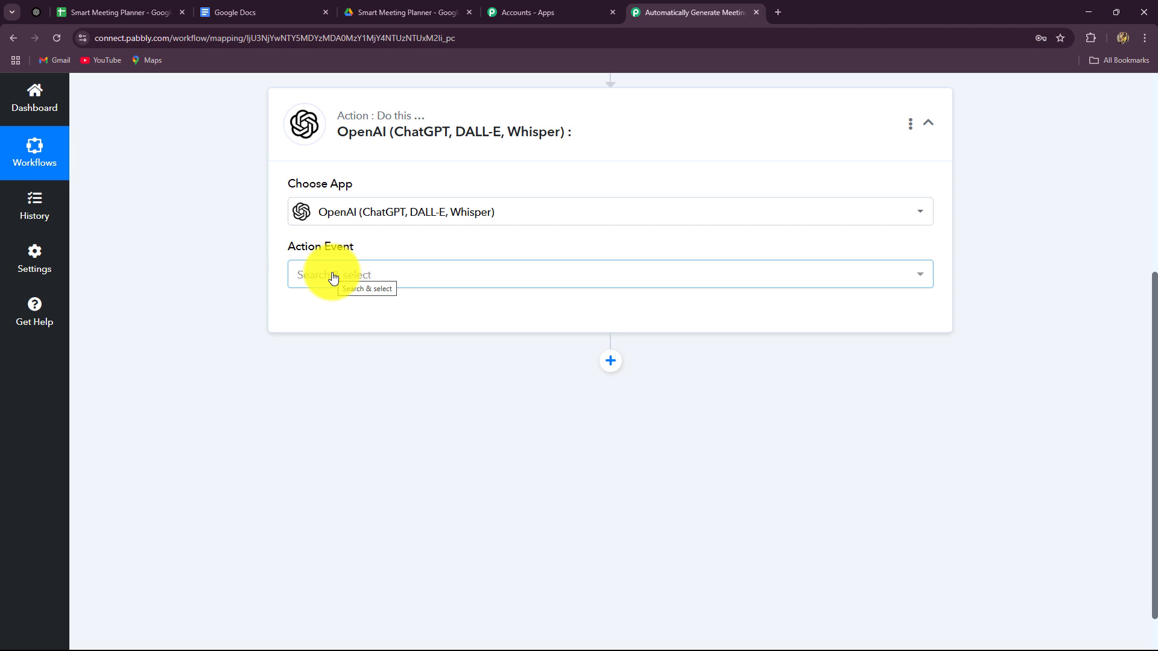
pyautogui.click(334, 277)
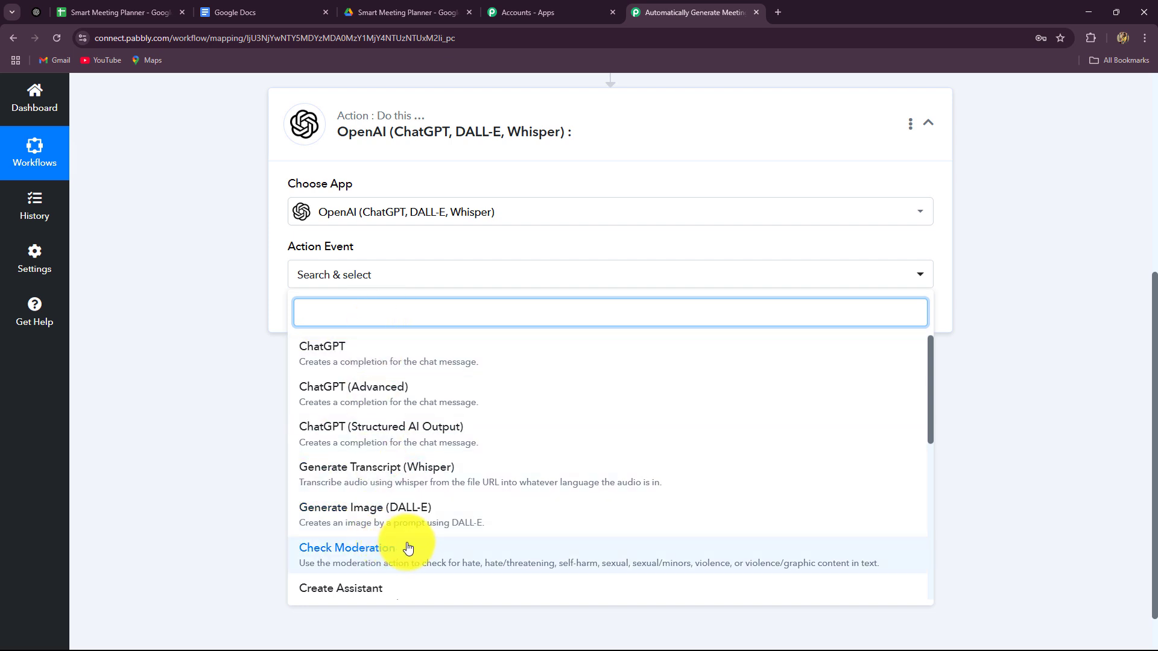
pyautogui.click(335, 354)
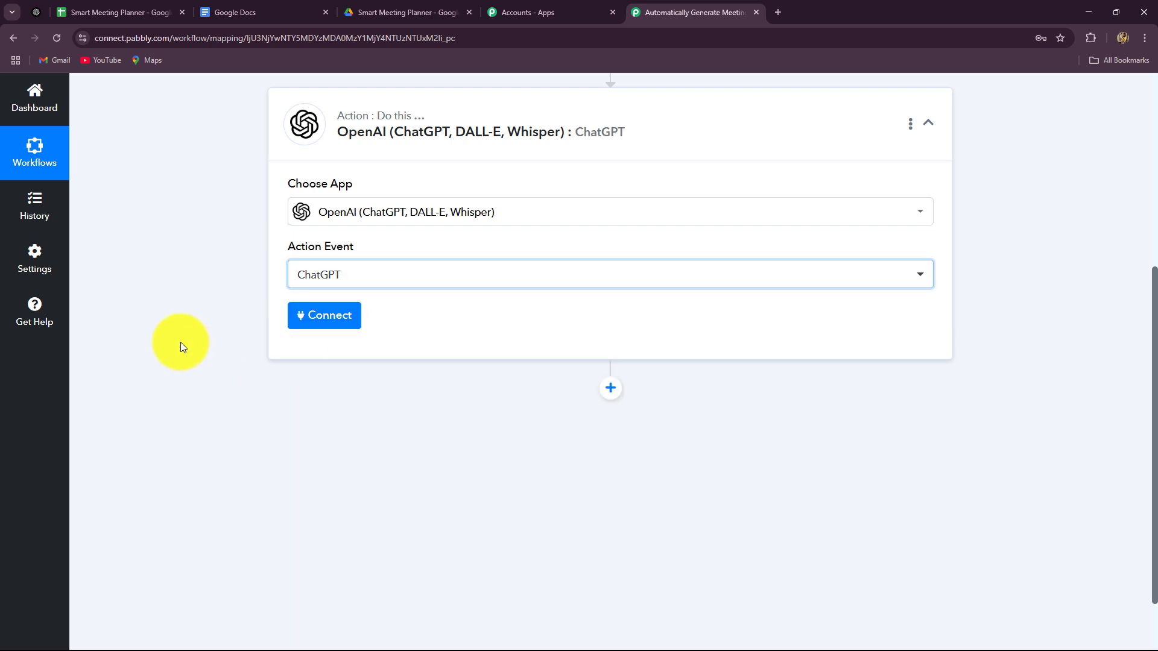
# Start an OpenAI connection via Add New Connection, named OpenAI (ChatGPT, DALL-E, Whisper) #15.
pyautogui.click(330, 319)
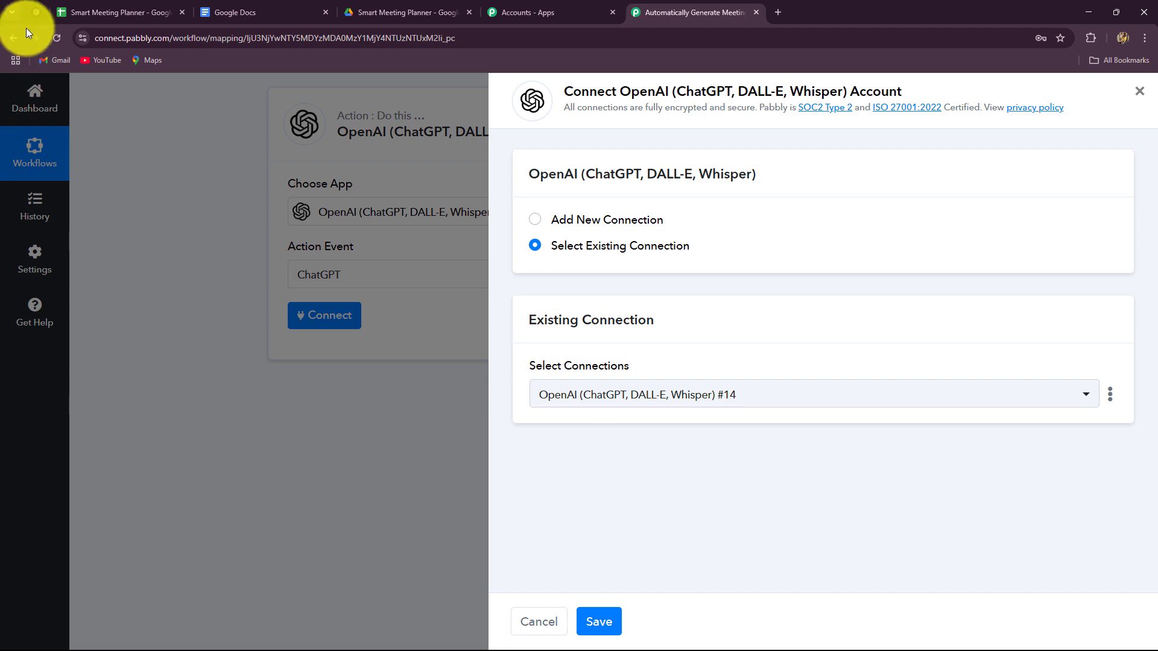
pyautogui.click(36, 12)
pyautogui.click(672, 10)
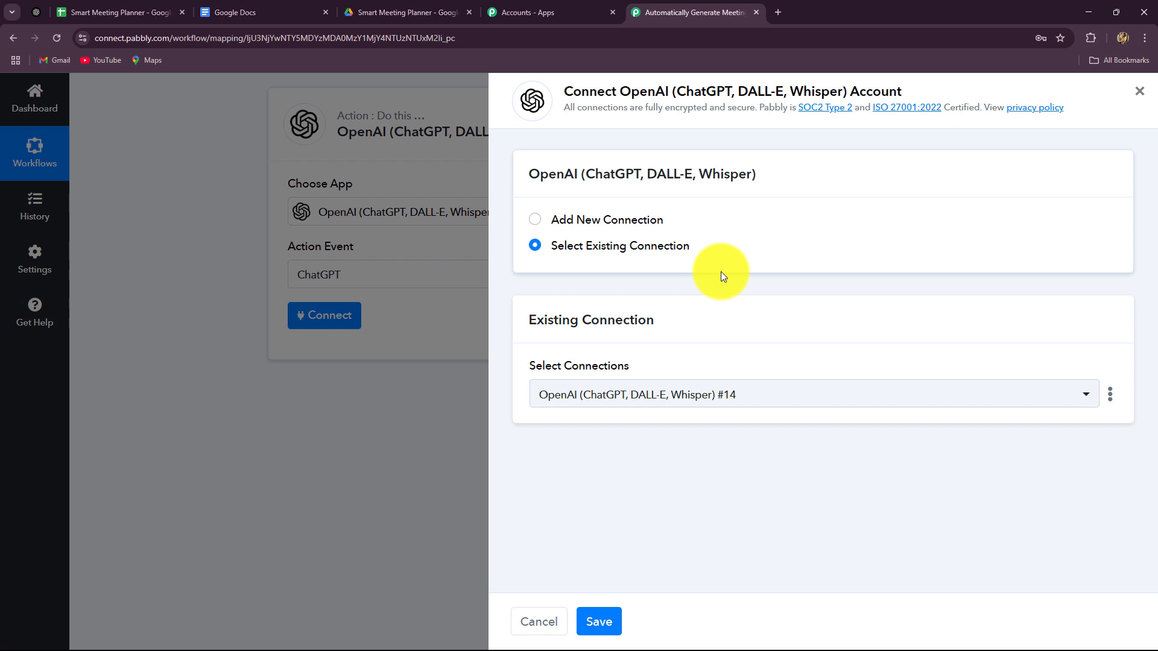
pyautogui.click(549, 223)
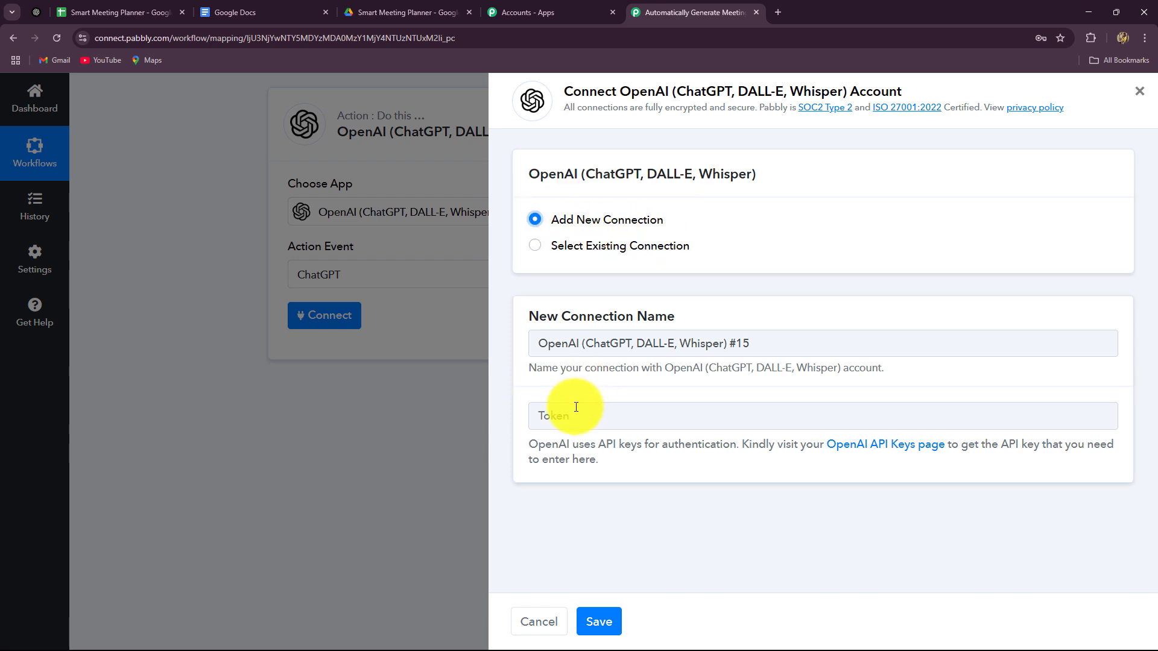
# Create an OpenAI secret key named Meeting Agenda in the Default project and copy it.
pyautogui.click(870, 449)
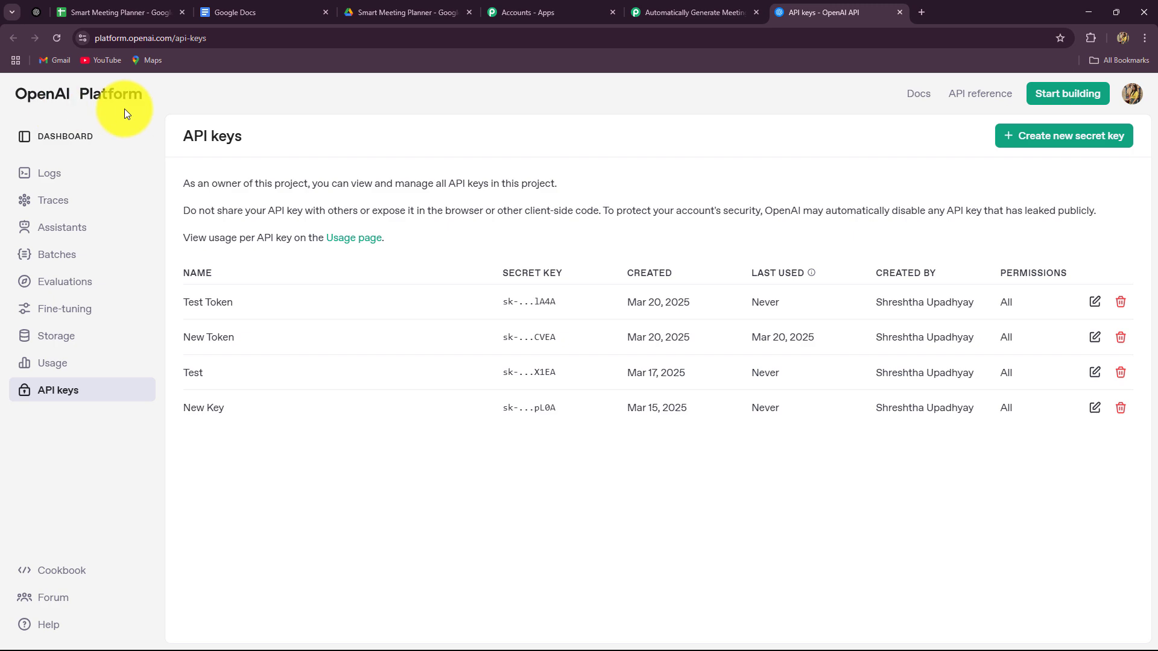
pyautogui.click(1101, 148)
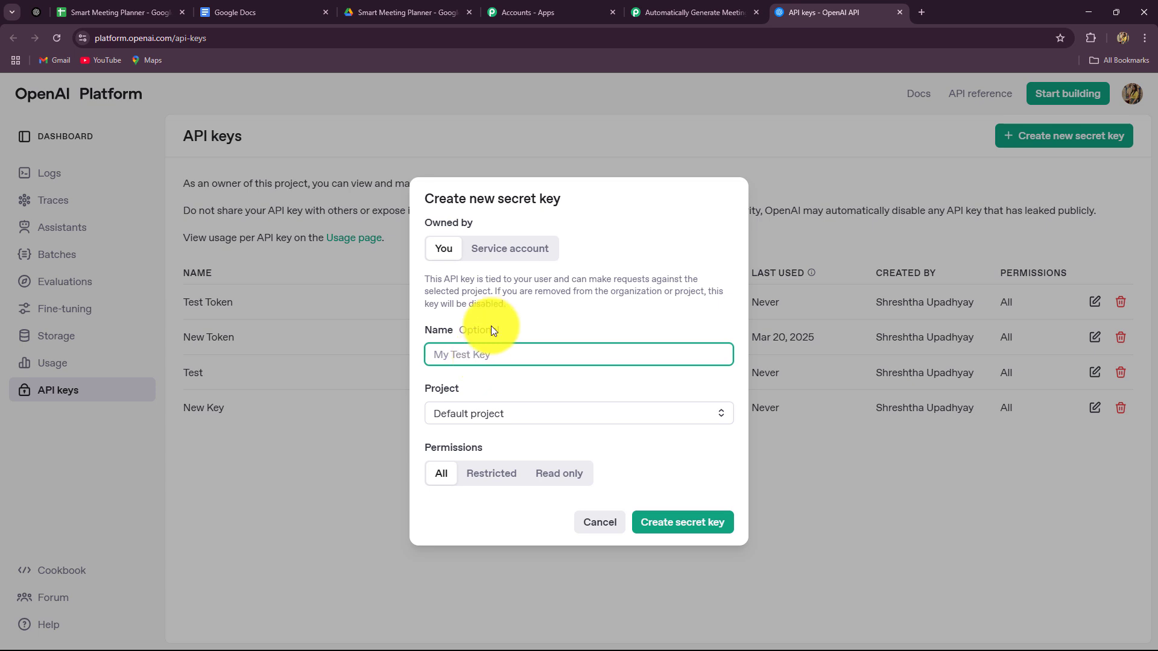
pyautogui.write('Meeting Agenda')
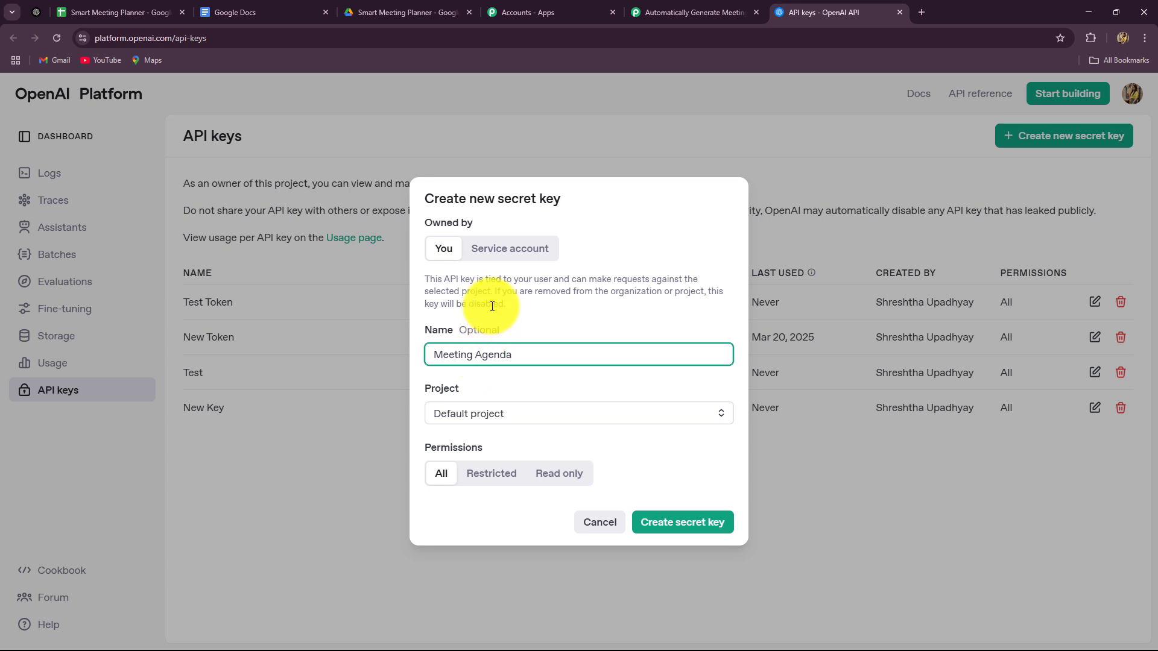
pyautogui.click(519, 419)
pyautogui.click(510, 441)
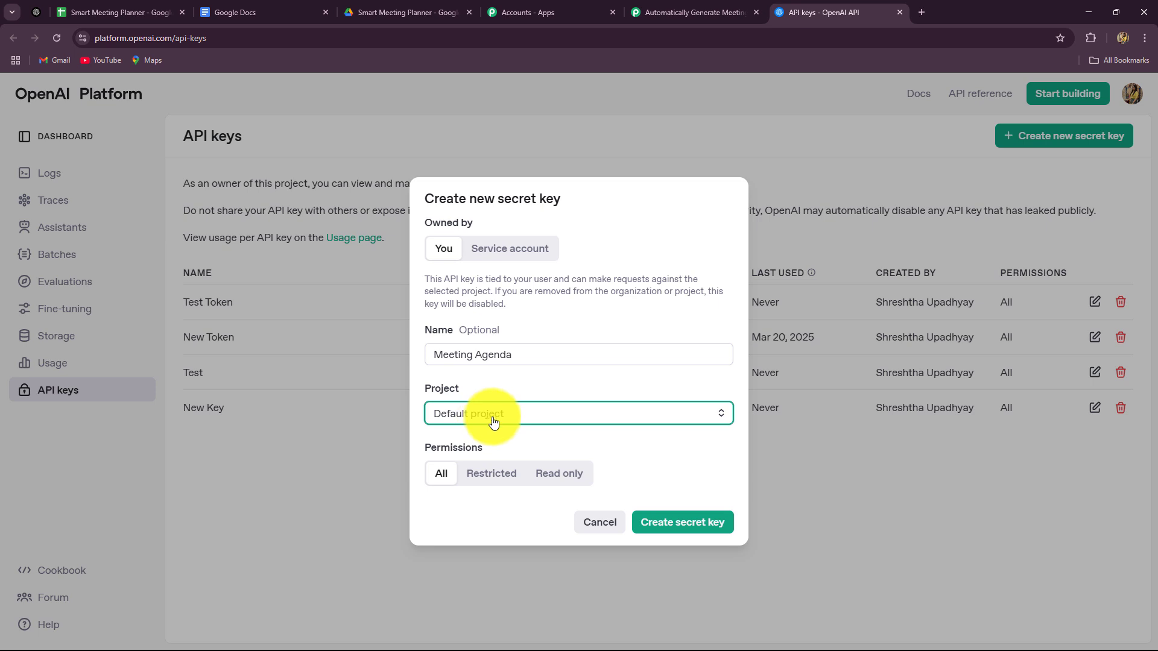
pyautogui.click(645, 522)
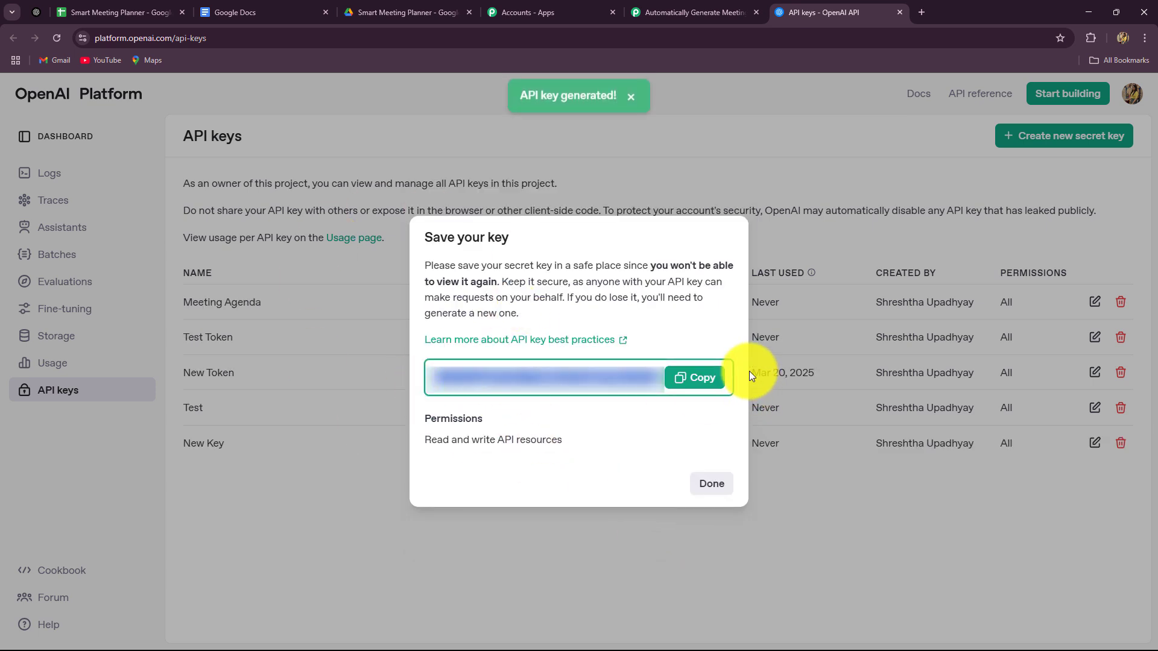
pyautogui.click(694, 377)
pyautogui.click(711, 484)
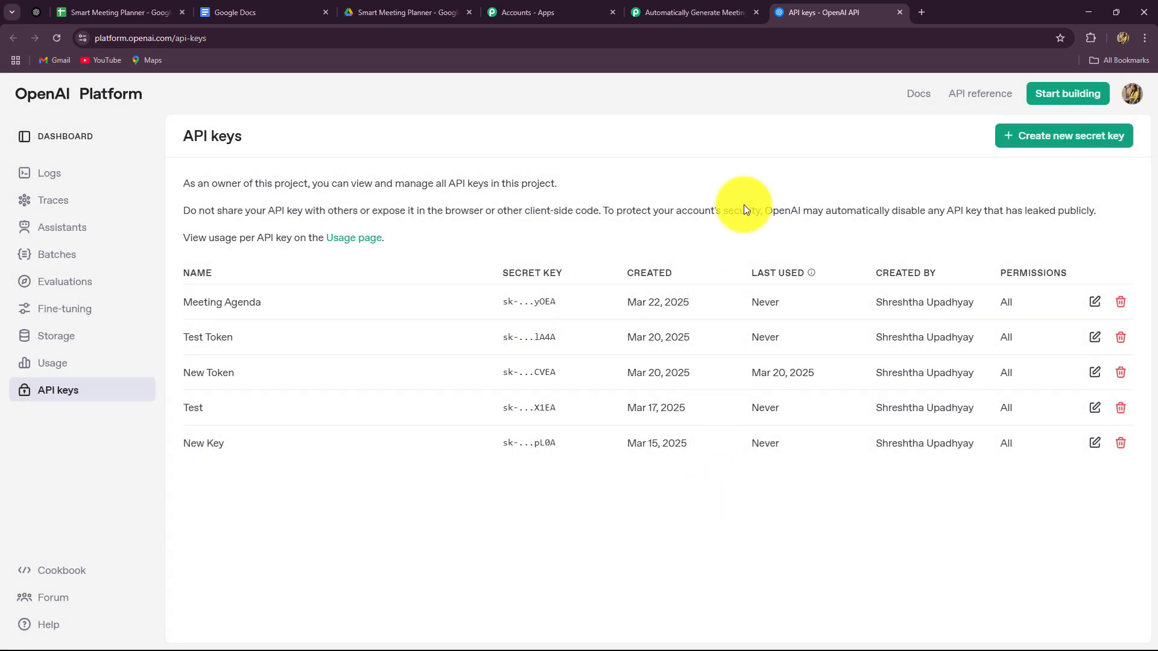
pyautogui.click(694, 12)
pyautogui.click(634, 417)
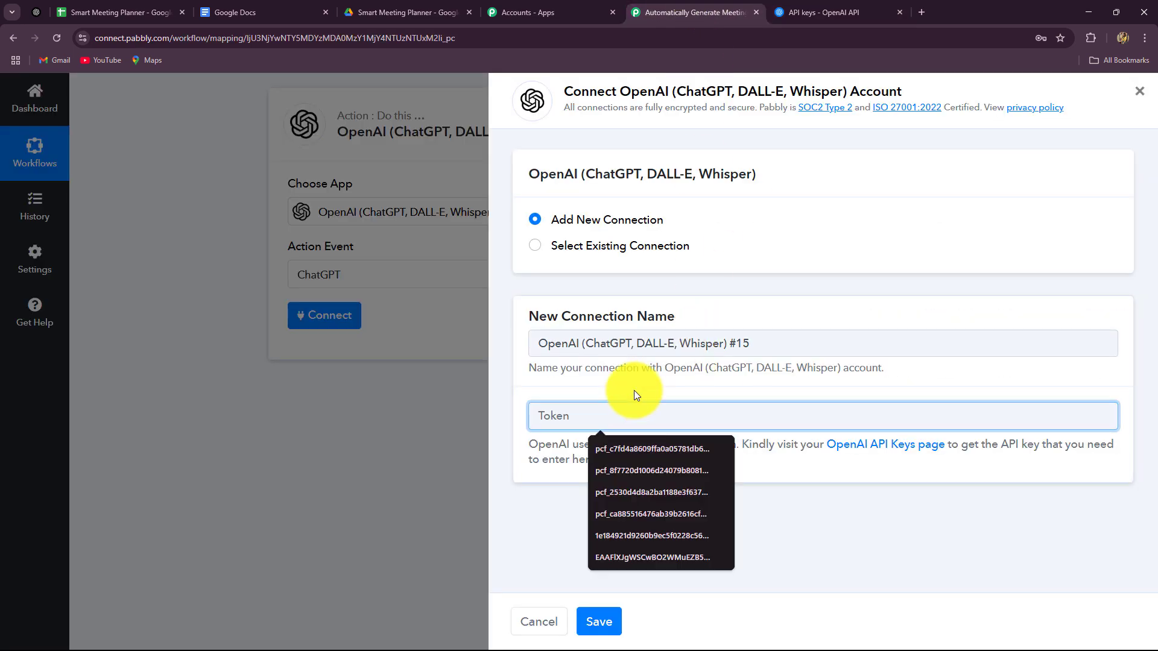
# Save the OpenAI connection with the pasted API key token and choose the gpt-4o-mini model.
pyautogui.hotkey('ctrl', 'v')
pyautogui.click(599, 621)
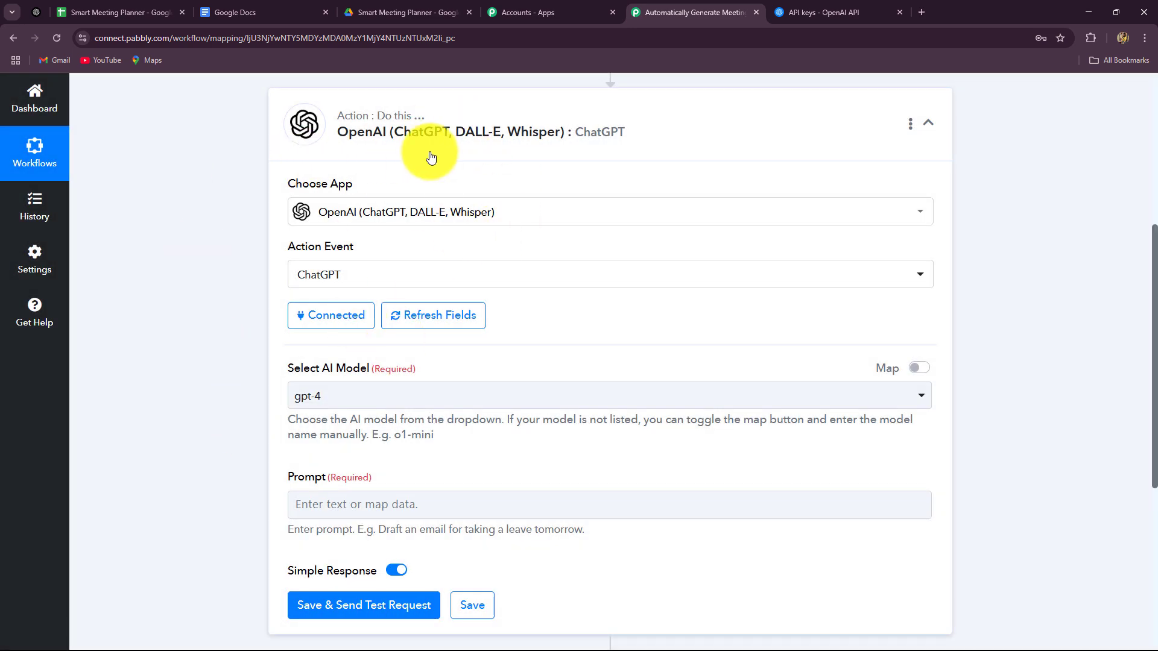
pyautogui.scroll(-2, 198, 398)
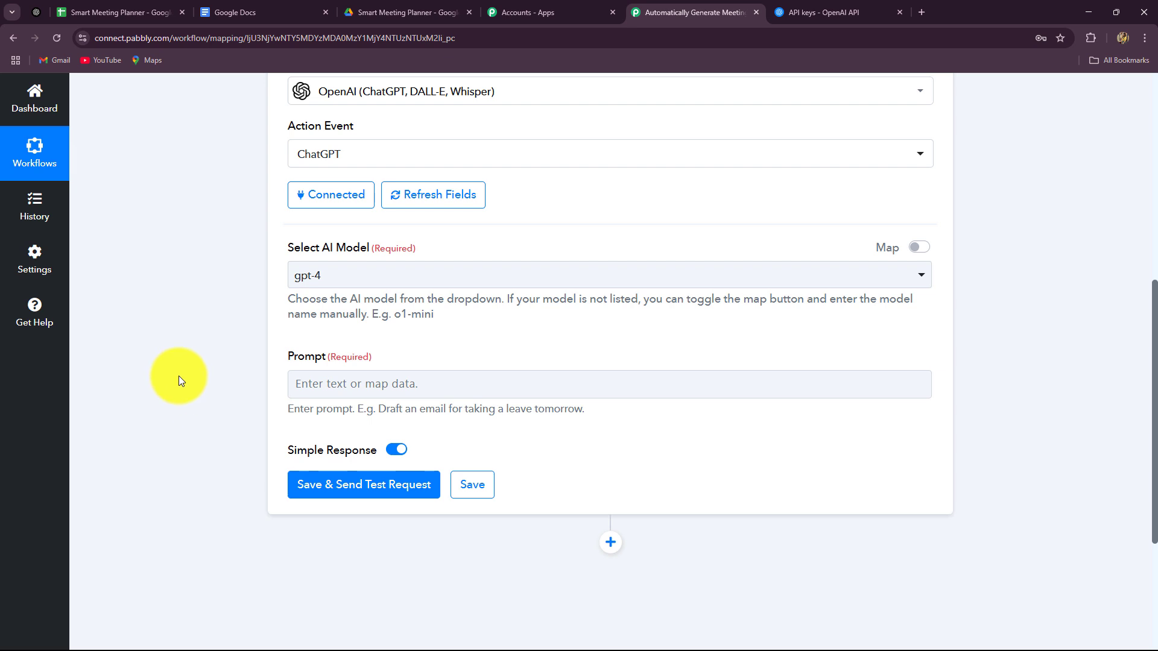
pyautogui.click(398, 279)
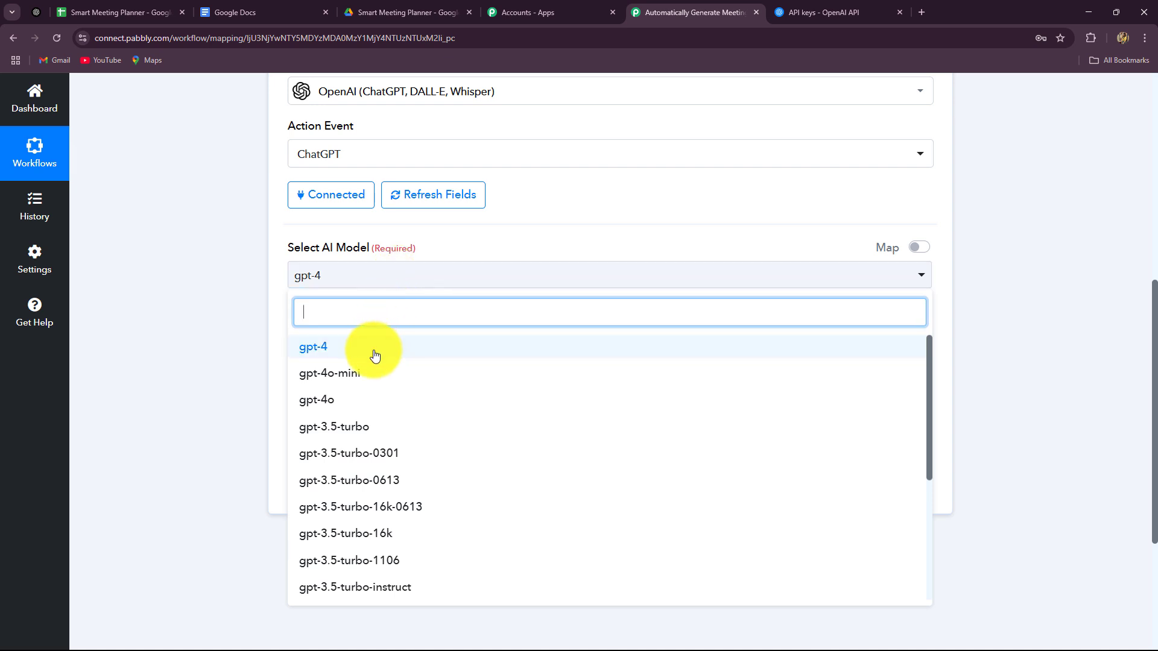
pyautogui.click(355, 380)
pyautogui.scroll(-2, 134, 285)
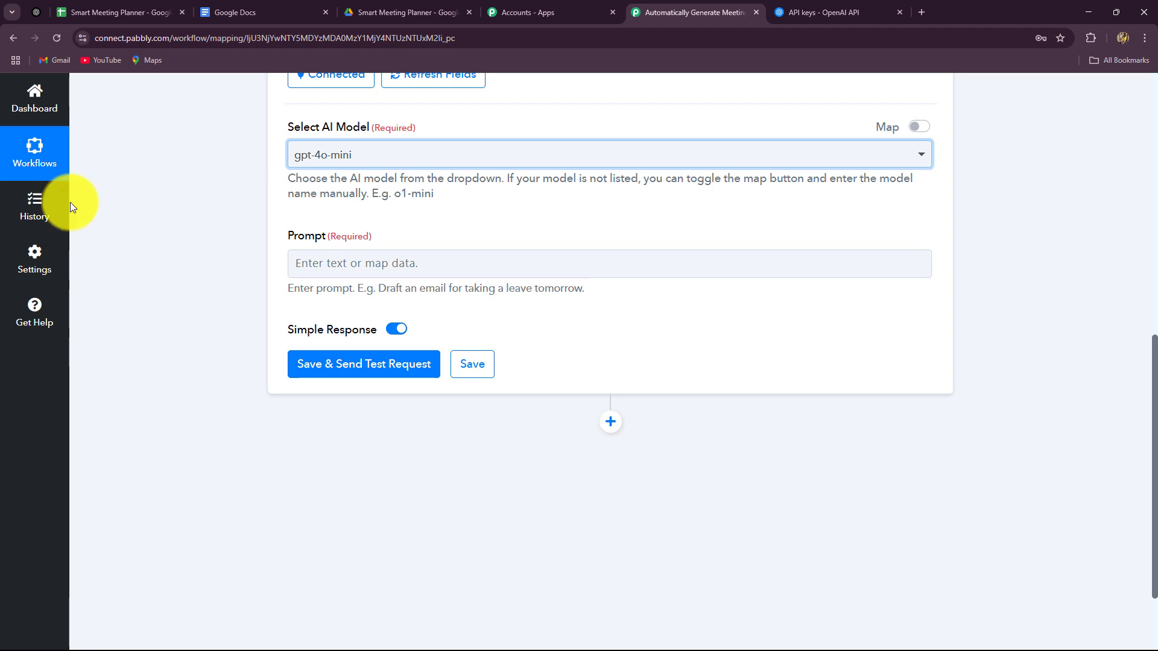
# Paste the prepared structured-meeting-agenda prompt into the ChatGPT Prompt field.
pyautogui.click(93, 11)
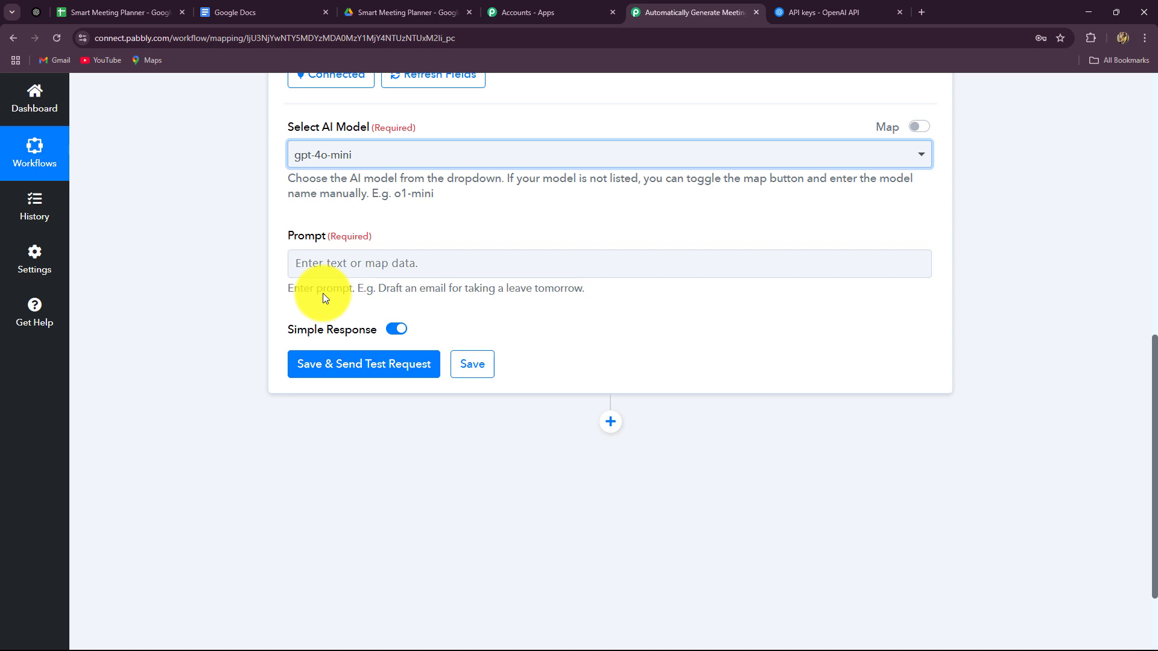
pyautogui.click(313, 262)
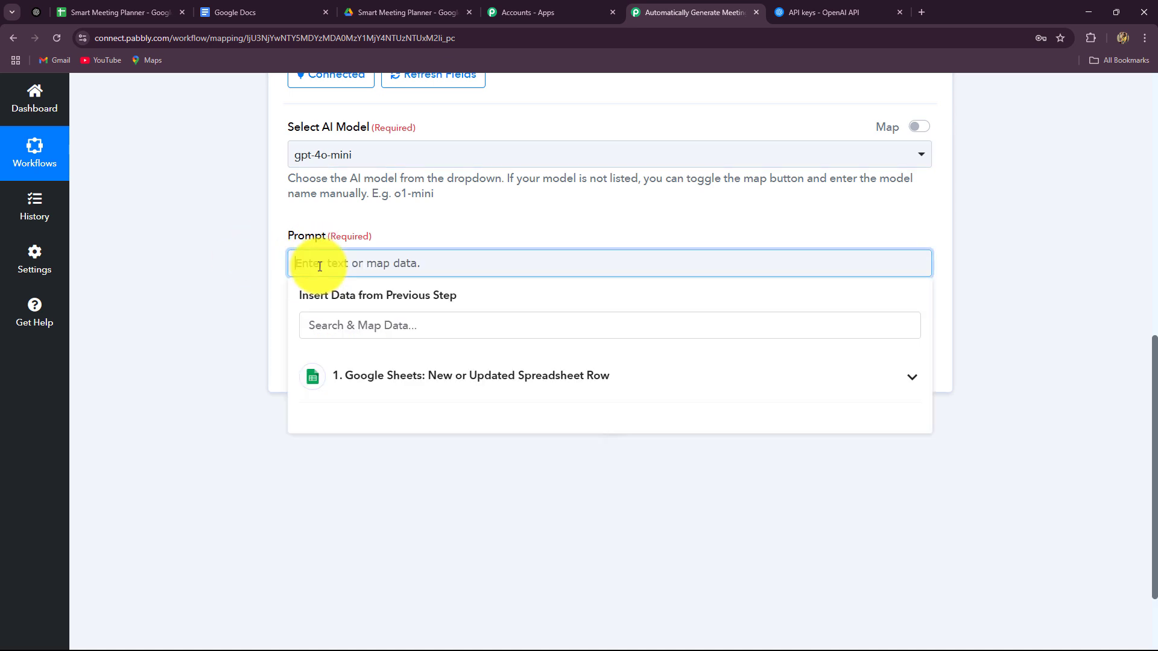
pyautogui.hotkey('ctrl', 'v')
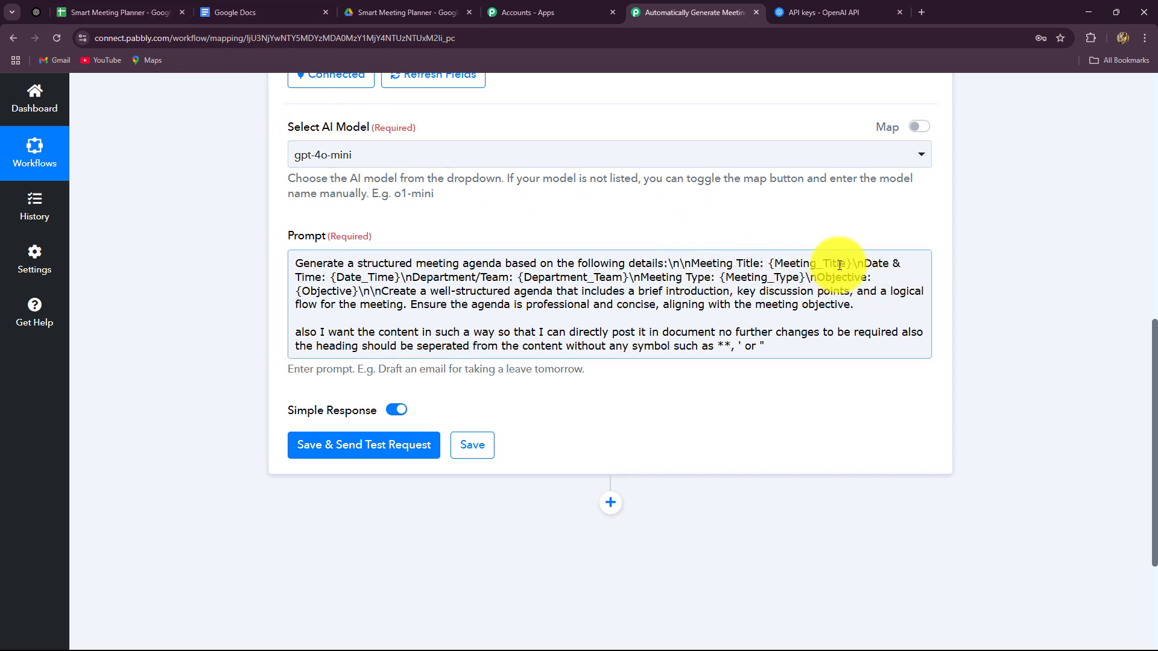
# Replace the {Meeting_Title} placeholder with the Google Sheets Meeting Title field.
pyautogui.moveTo(853, 263); pyautogui.dragTo(766, 261)
pyautogui.press('BackSpace')
pyautogui.click(509, 458)
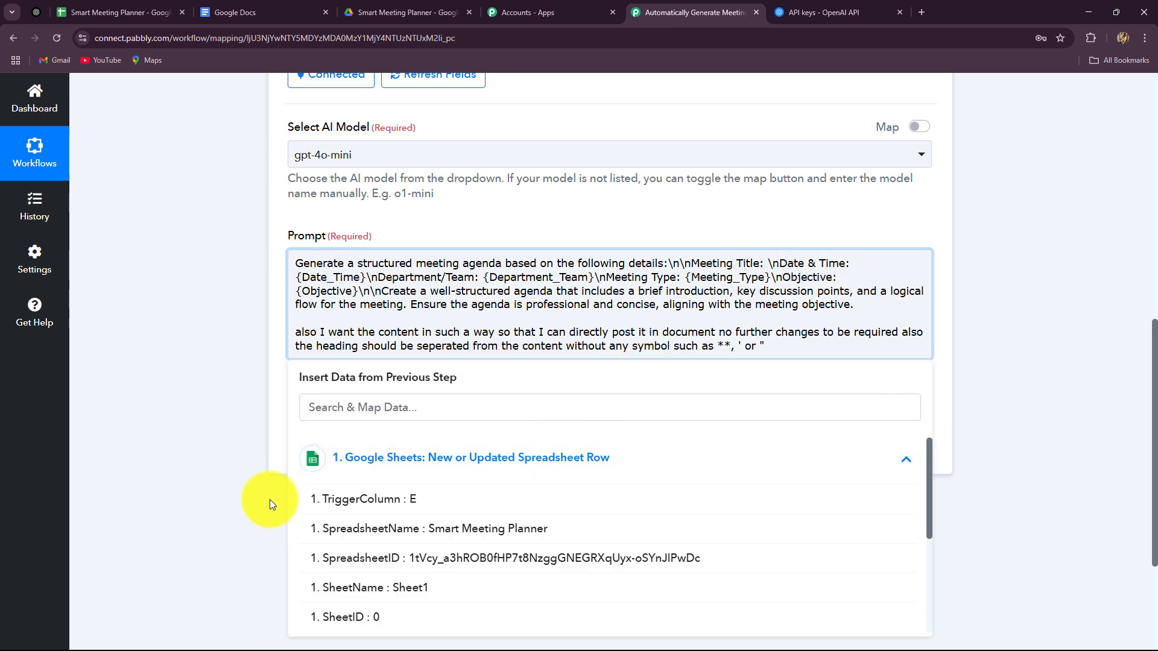
pyautogui.scroll(-3, 187, 446)
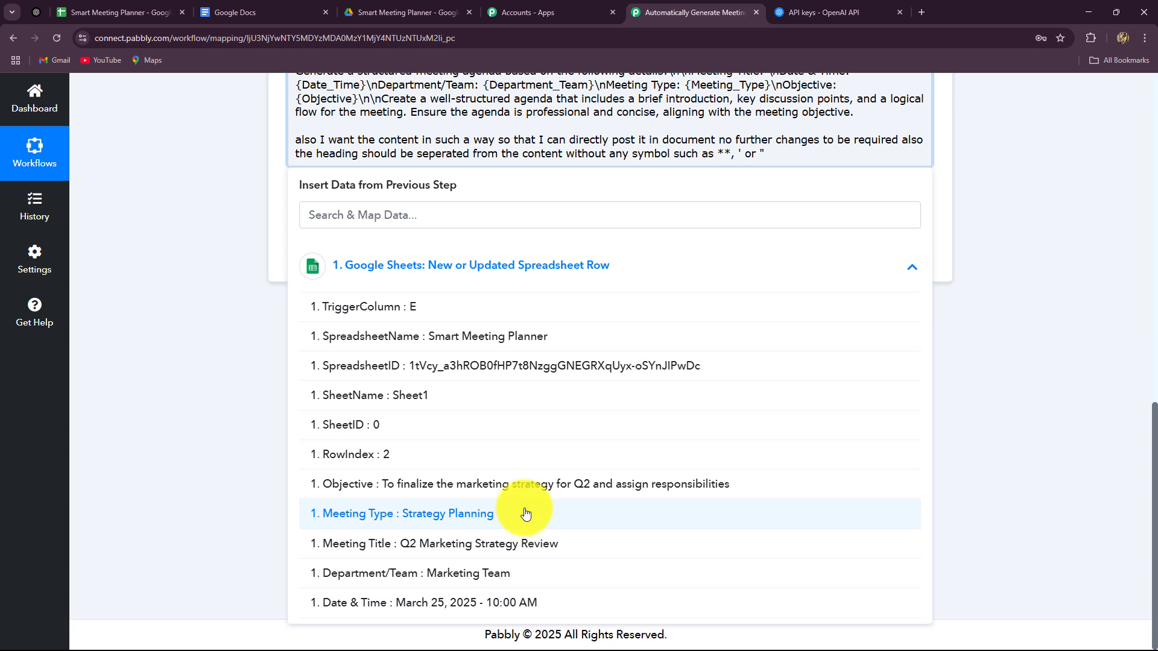
pyautogui.click(463, 553)
pyautogui.click(1073, 407)
pyautogui.scroll(4, 1067, 410)
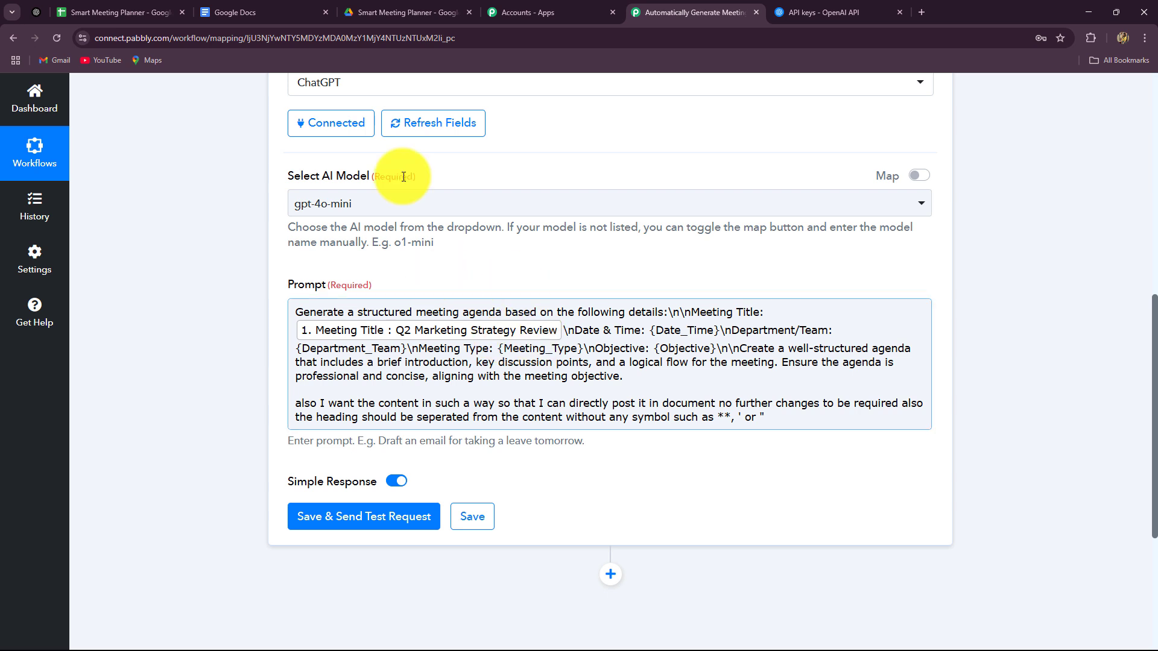
pyautogui.click(103, 12)
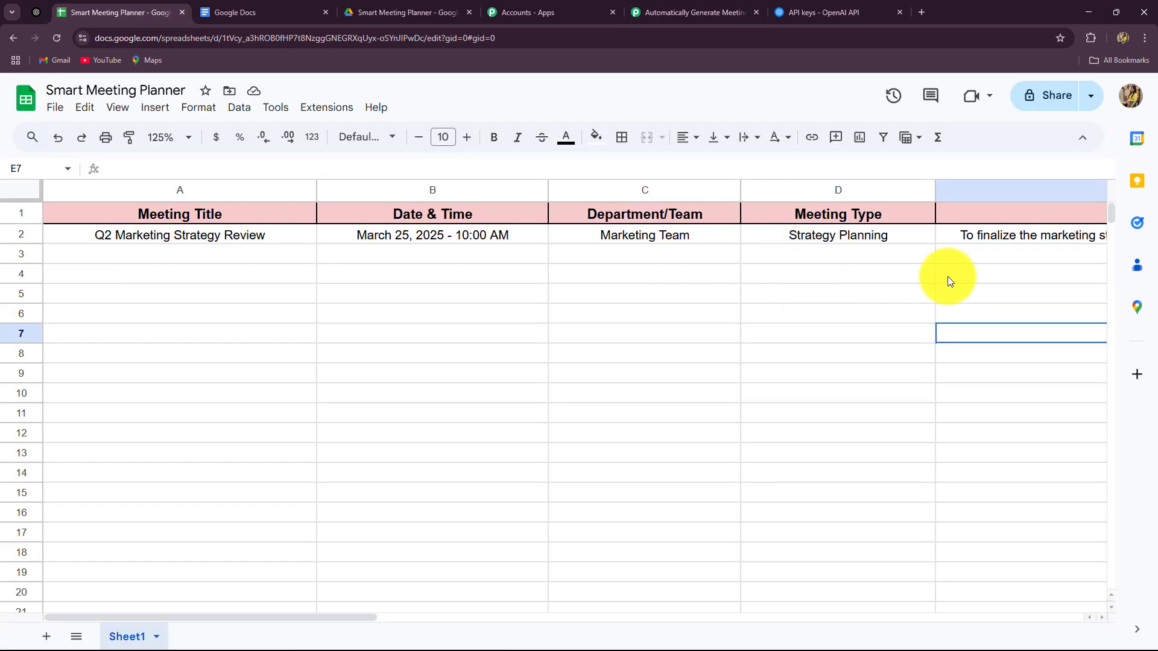
# Return from the spreadsheet to the ChatGPT prompt in the Pabbly workflow.
pyautogui.click(648, 12)
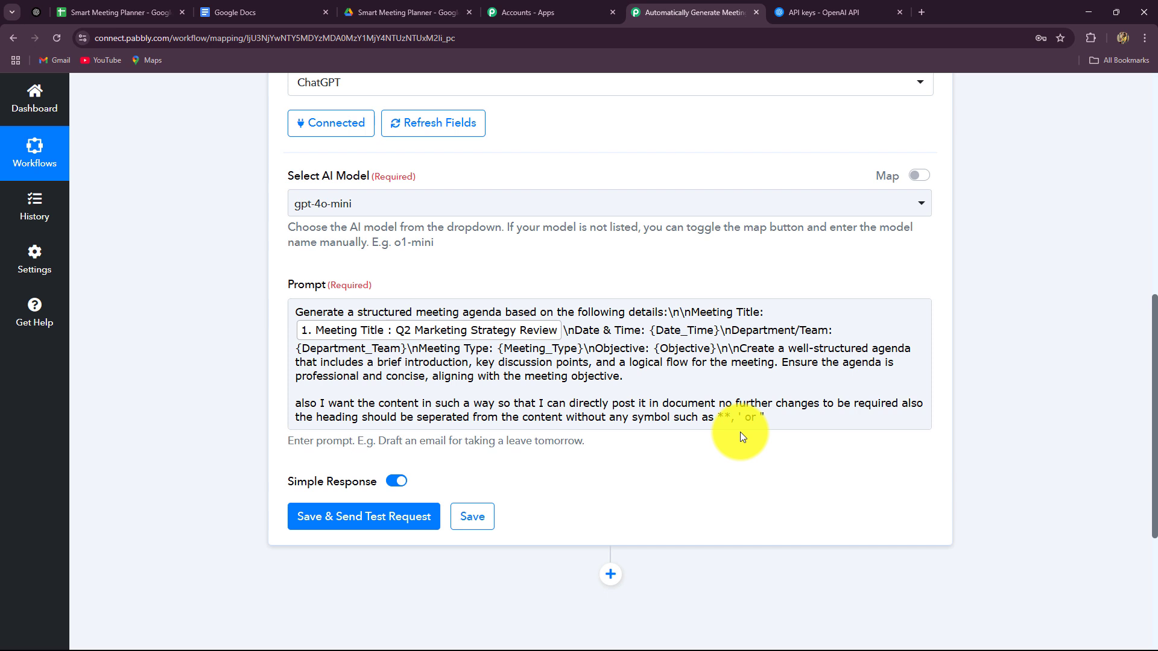
# Replace the {Date_Time} and {Department_Team} placeholders with the sheet's Date & Time and Department/Team fields.
pyautogui.moveTo(721, 331); pyautogui.dragTo(649, 333)
pyautogui.press('BackSpace')
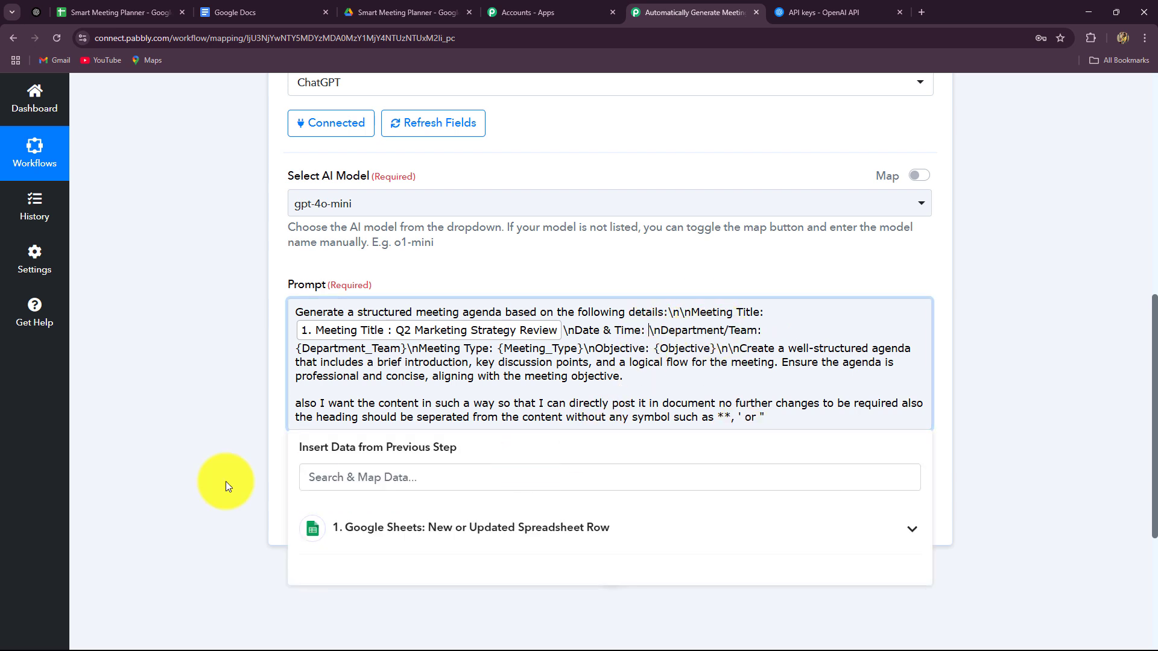
pyautogui.scroll(-2, 230, 455)
pyautogui.click(432, 406)
pyautogui.scroll(-3, 452, 543)
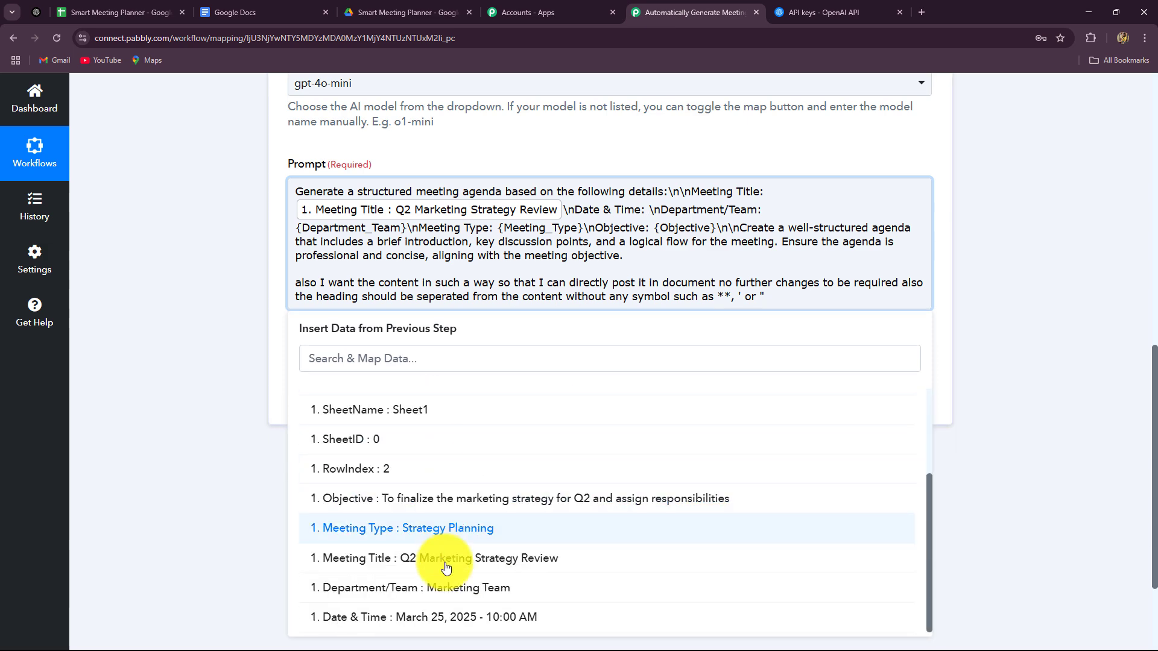
pyautogui.click(499, 615)
pyautogui.click(1132, 392)
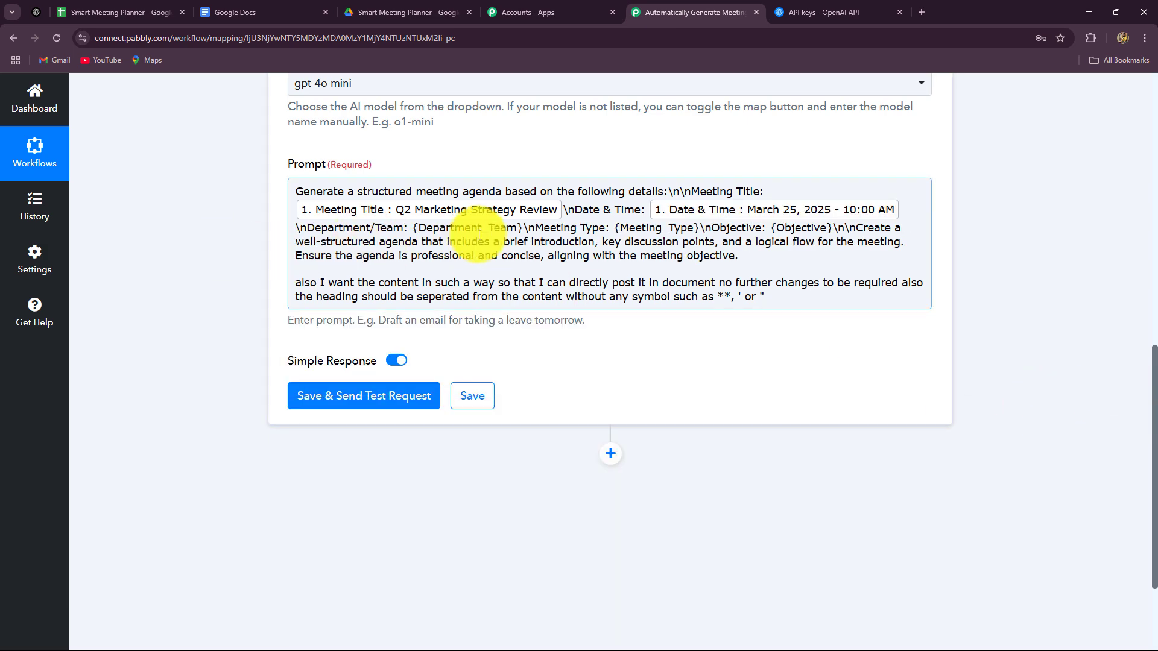
pyautogui.moveTo(525, 228); pyautogui.dragTo(405, 227)
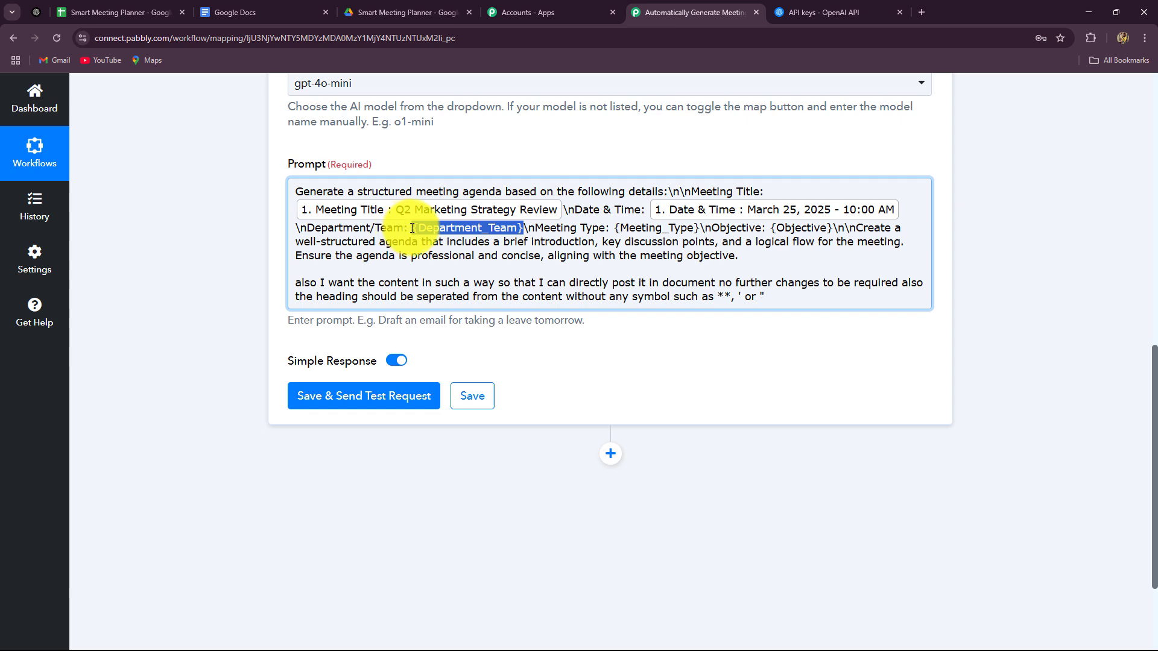
pyautogui.press('BackSpace')
pyautogui.click(422, 411)
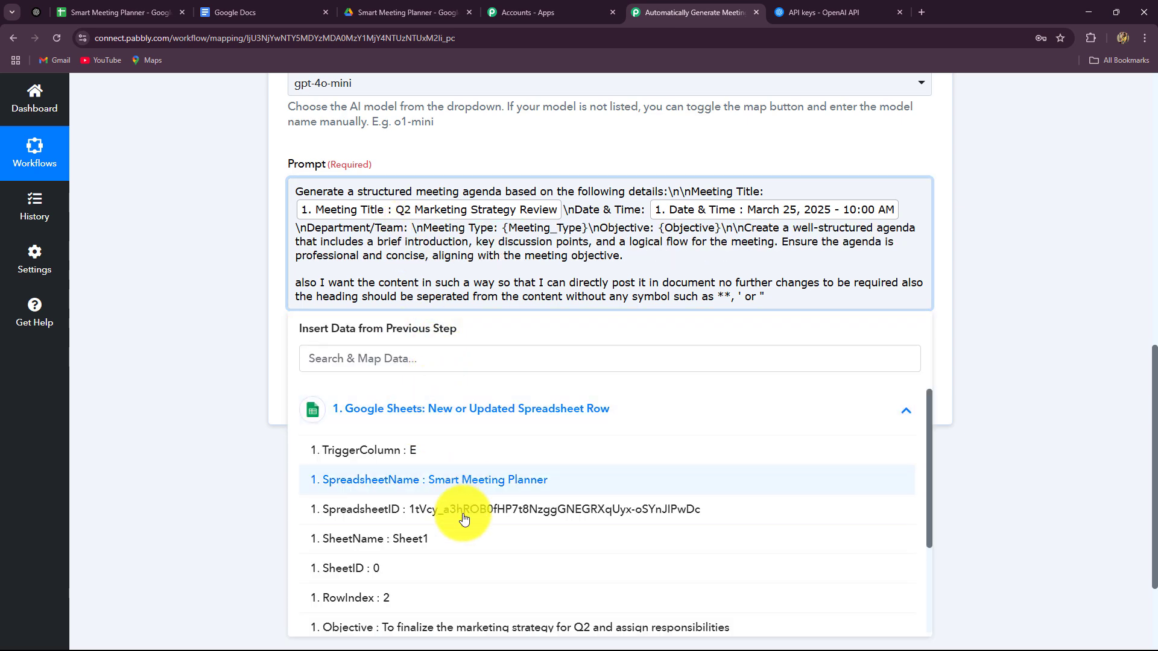
pyautogui.scroll(-3, 460, 519)
pyautogui.click(457, 595)
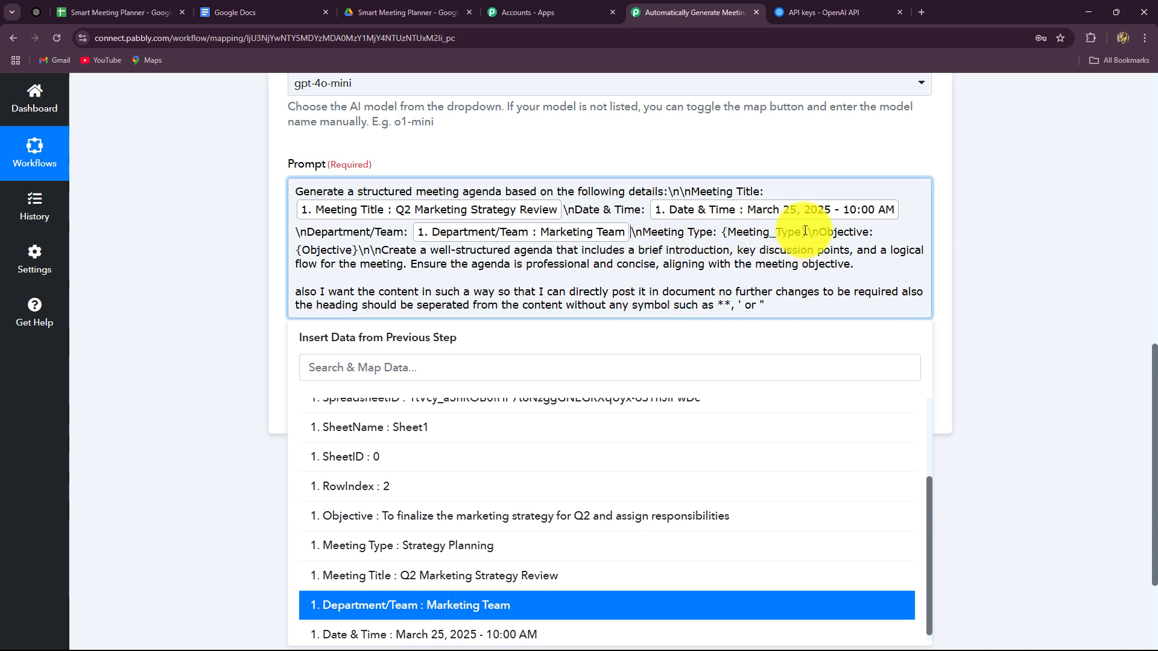
# Map Meeting Type and Objective into the prompt, then save and send a test request.
pyautogui.moveTo(807, 233); pyautogui.dragTo(721, 237)
pyautogui.press('BackSpace')
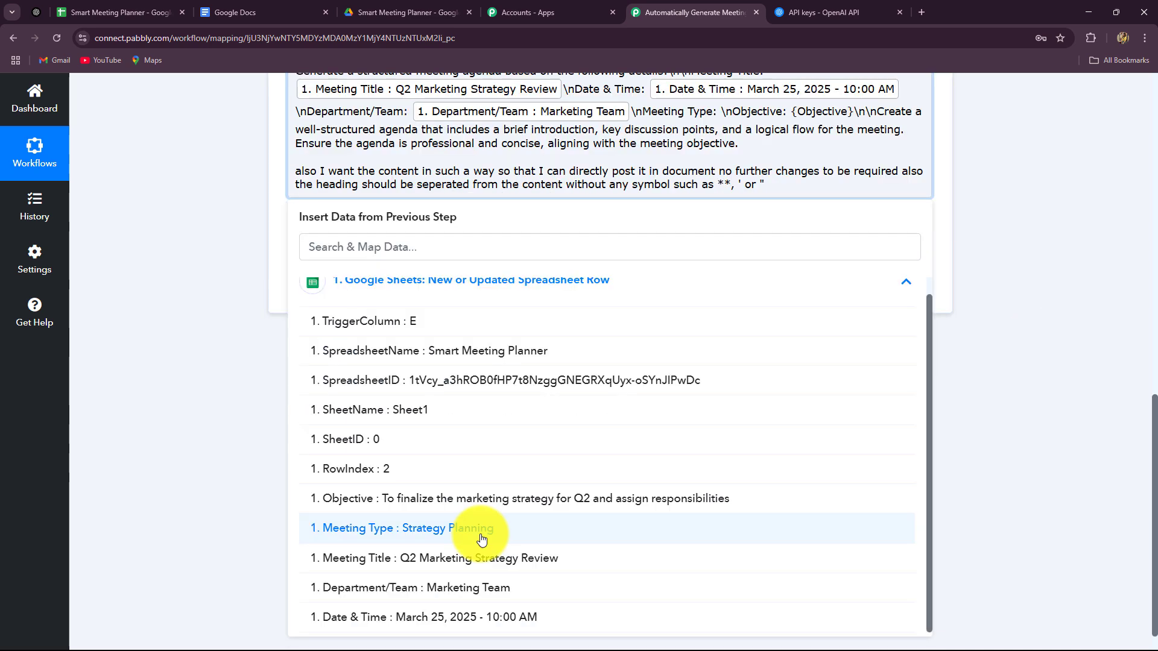
pyautogui.click(491, 462)
pyautogui.click(1044, 289)
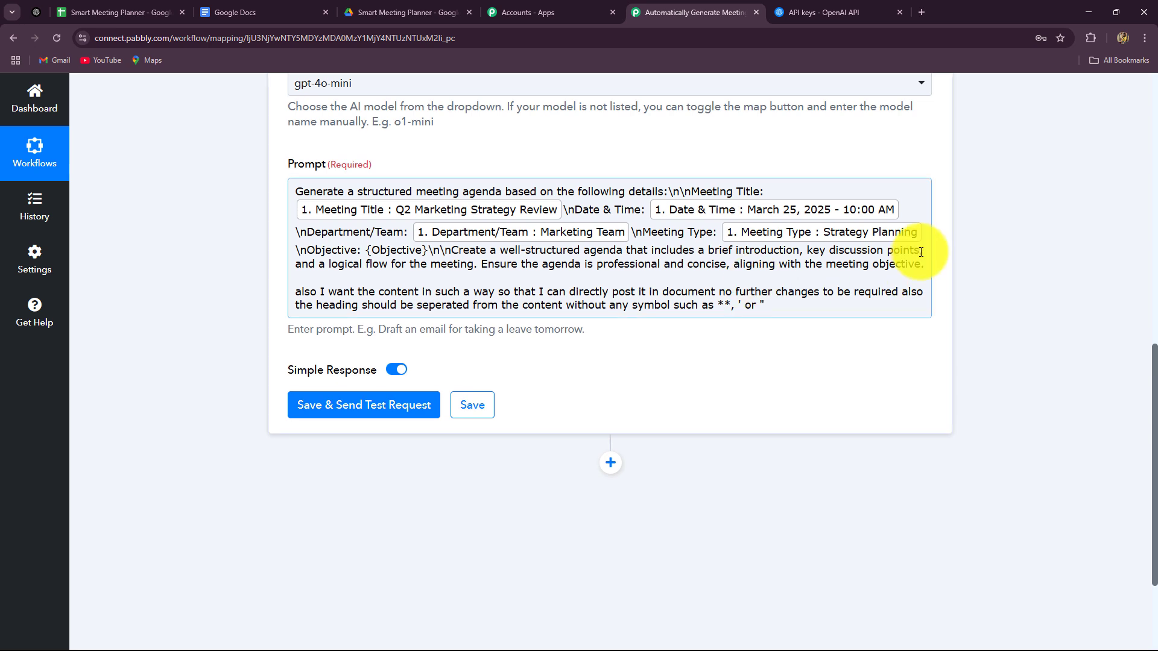
pyautogui.moveTo(431, 253); pyautogui.dragTo(365, 255)
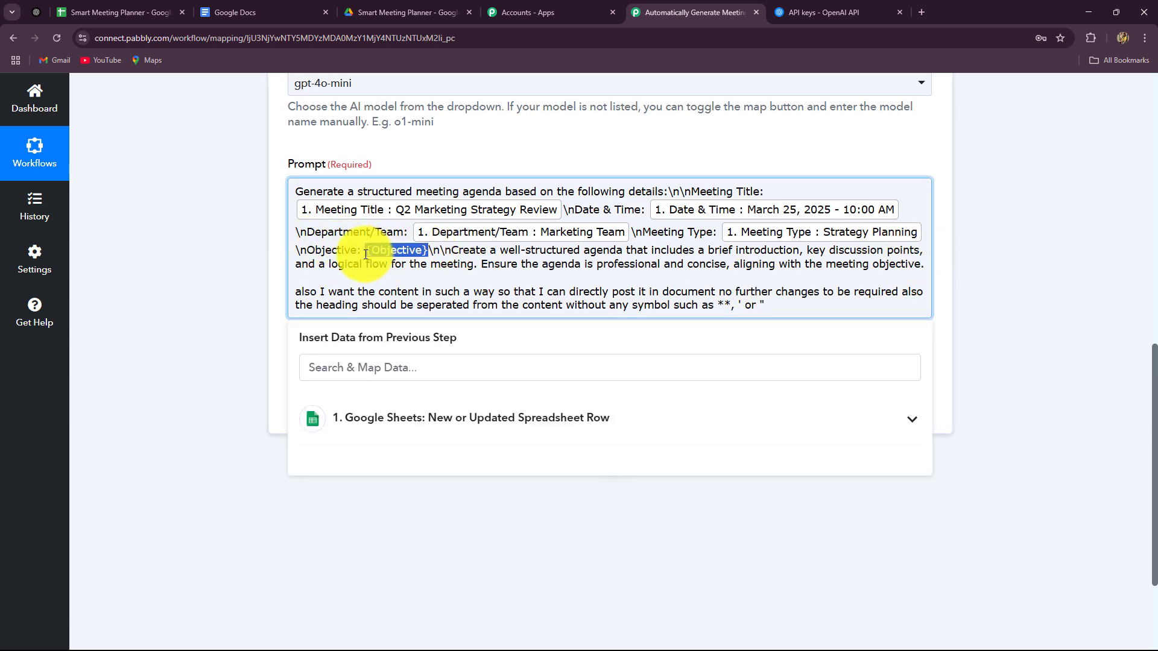
pyautogui.press('BackSpace')
pyautogui.click(400, 422)
pyautogui.scroll(-3, 473, 504)
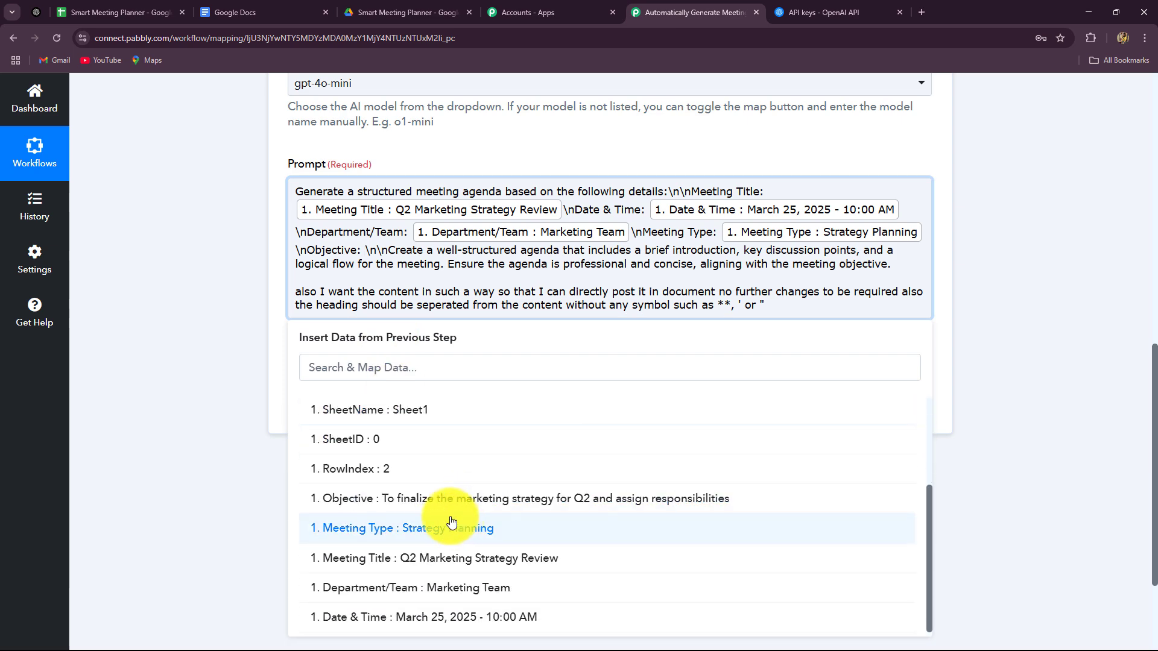
pyautogui.click(453, 520)
pyautogui.click(96, 386)
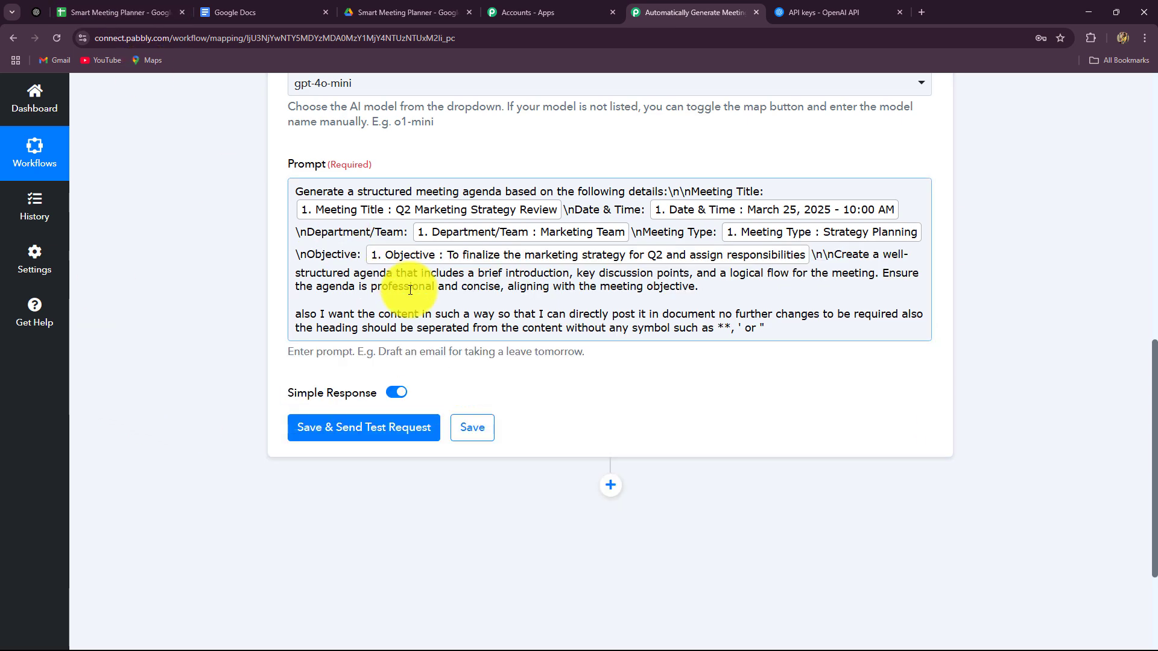
pyautogui.click(391, 434)
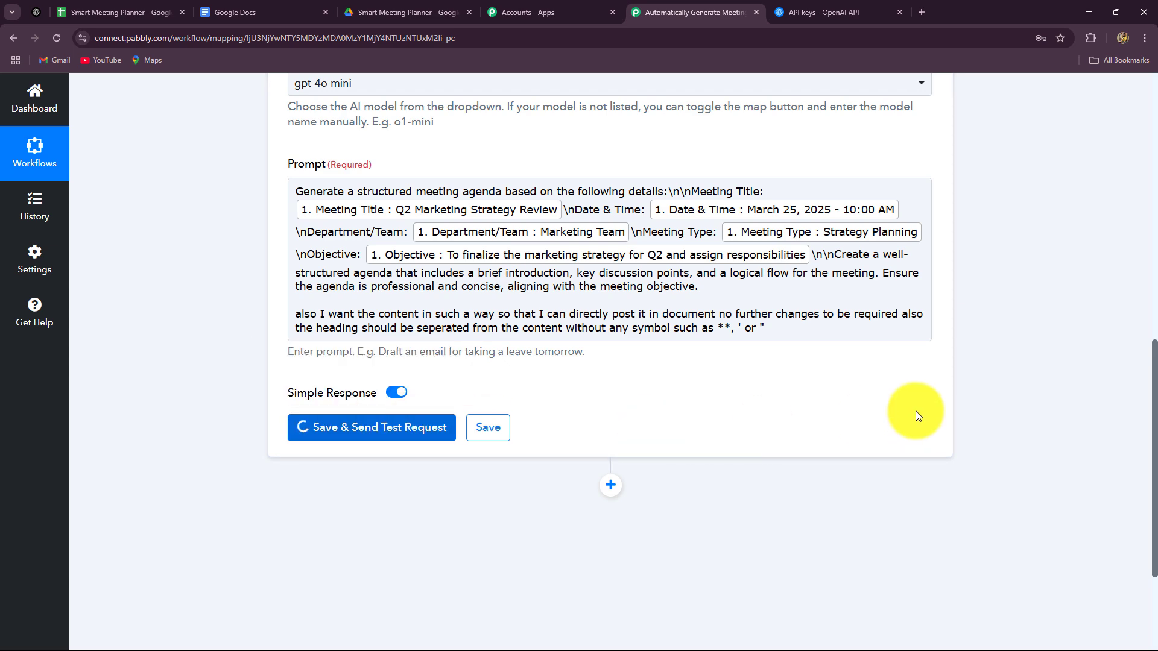
# Enlarge the Choices 0 Message Content field holding ChatGPT's generated agenda.
pyautogui.scroll(2, 794, 301)
pyautogui.scroll(-2, 794, 302)
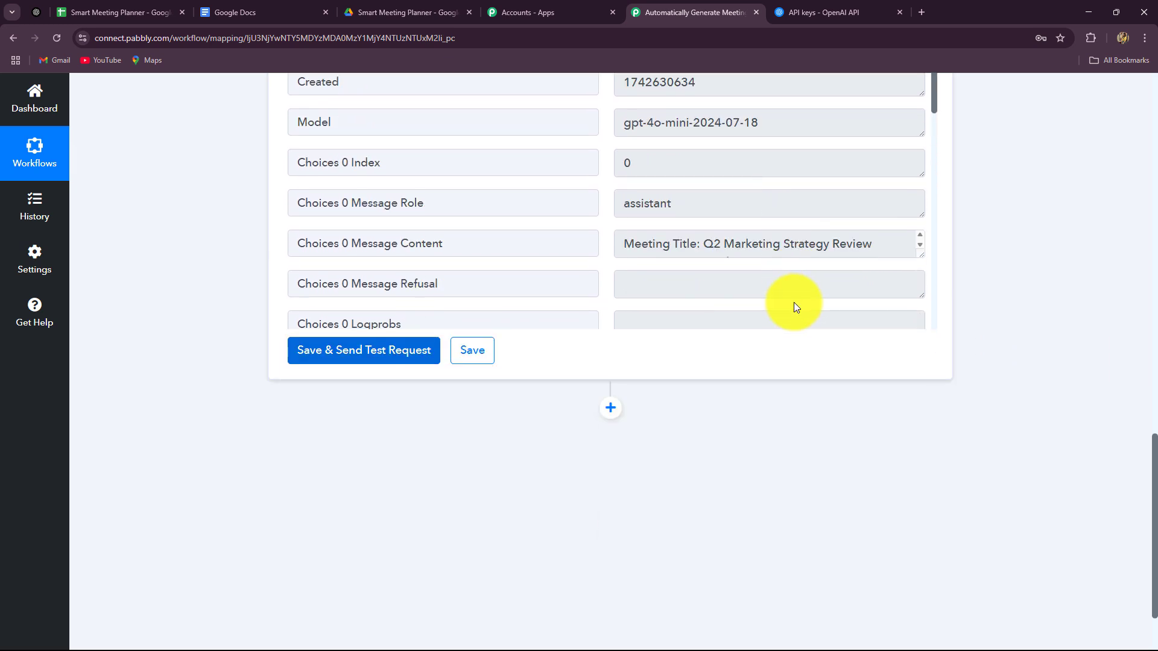
pyautogui.click(913, 256)
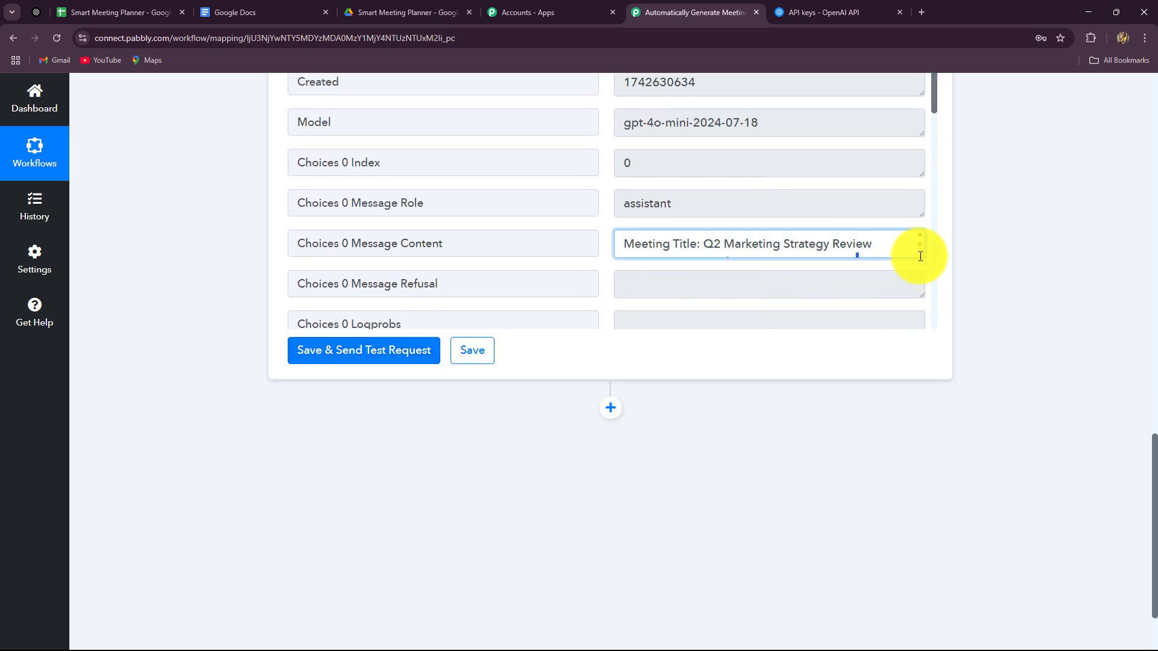
pyautogui.moveTo(915, 254); pyautogui.dragTo(915, 310)
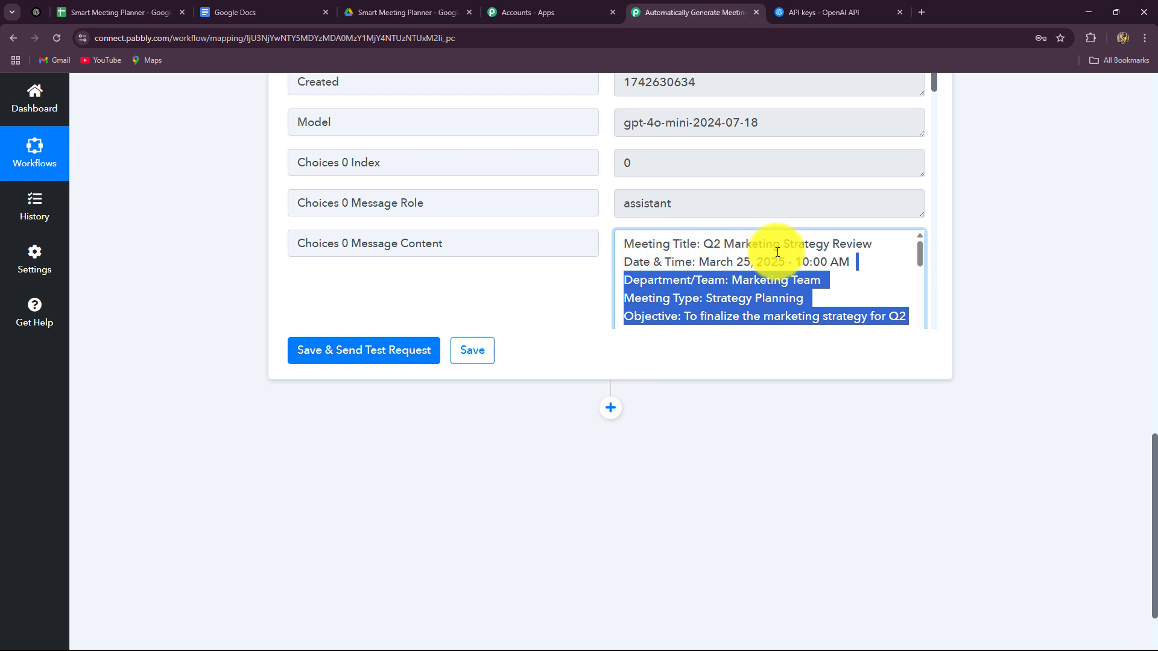
# Read the Q2 Marketing Strategy Review agenda down to 9. Adjournment, then expand Response Received.
pyautogui.scroll(-3, 782, 275)
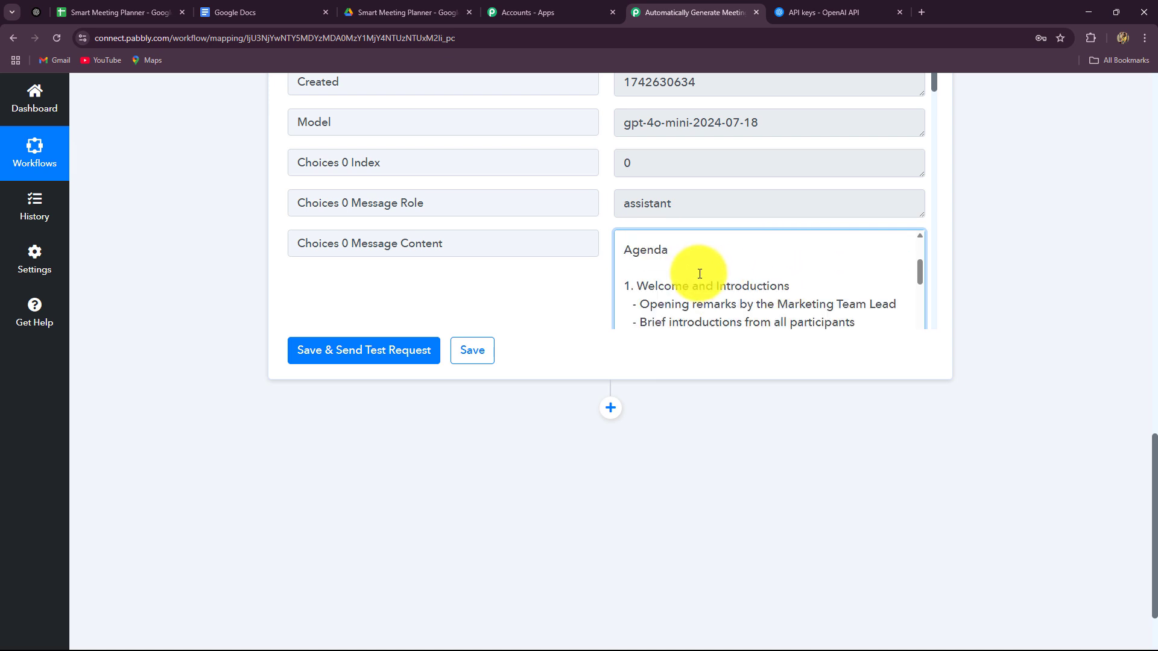
pyautogui.scroll(3, 681, 272)
pyautogui.scroll(-3, 639, 276)
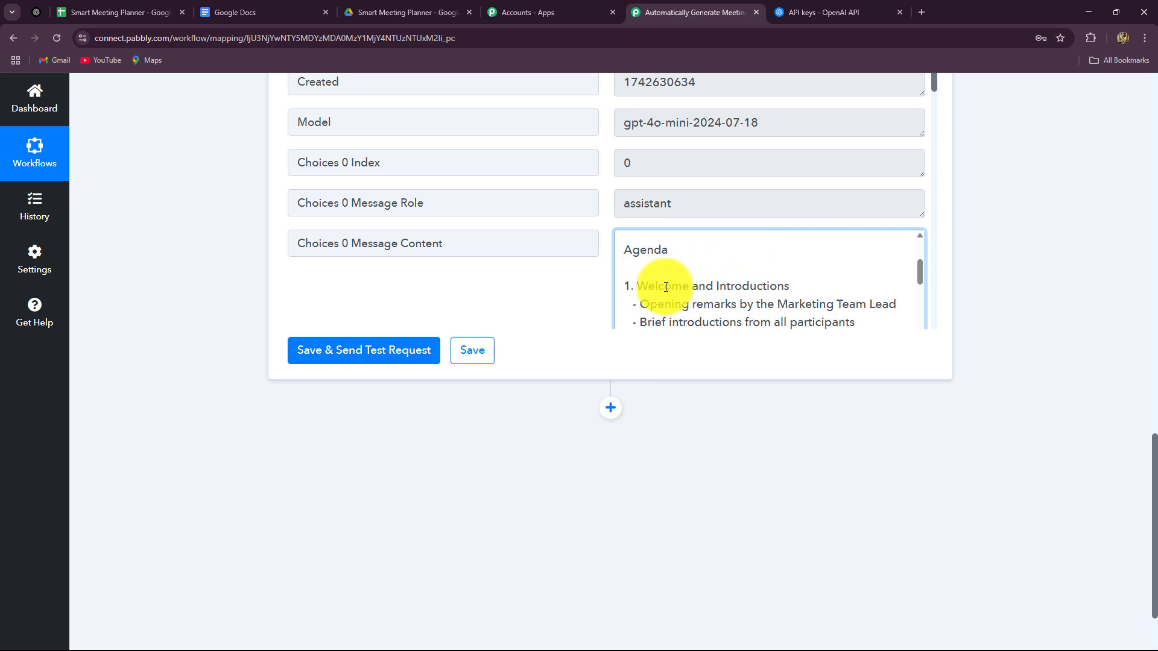
pyautogui.scroll(-2, 663, 287)
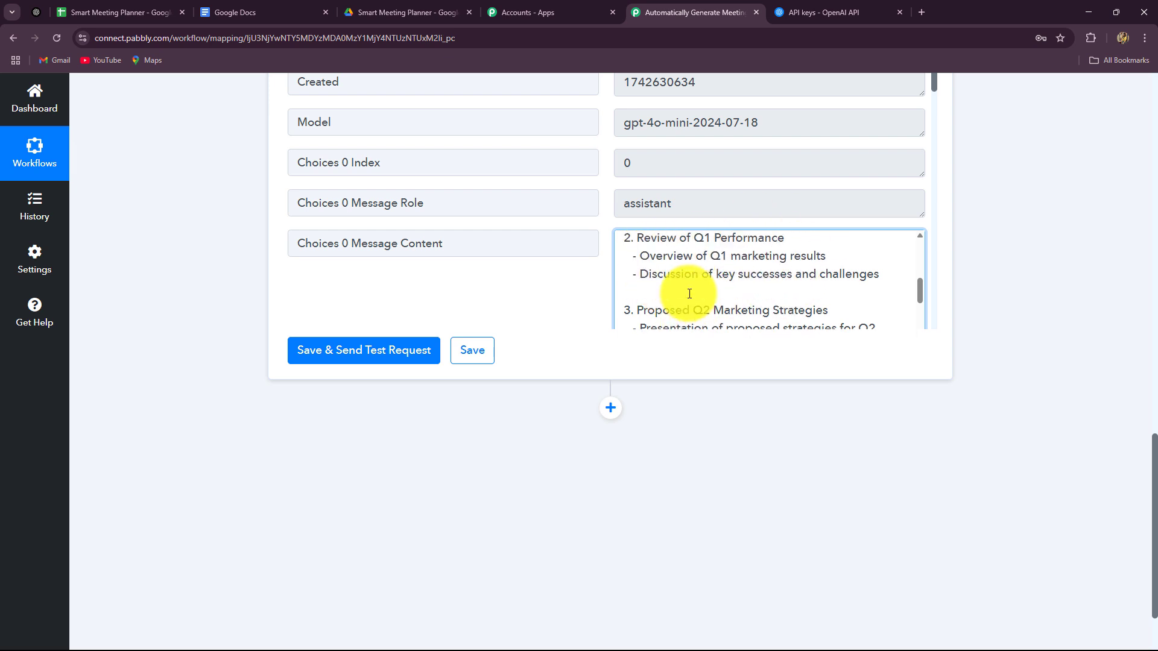
pyautogui.scroll(-8, 699, 292)
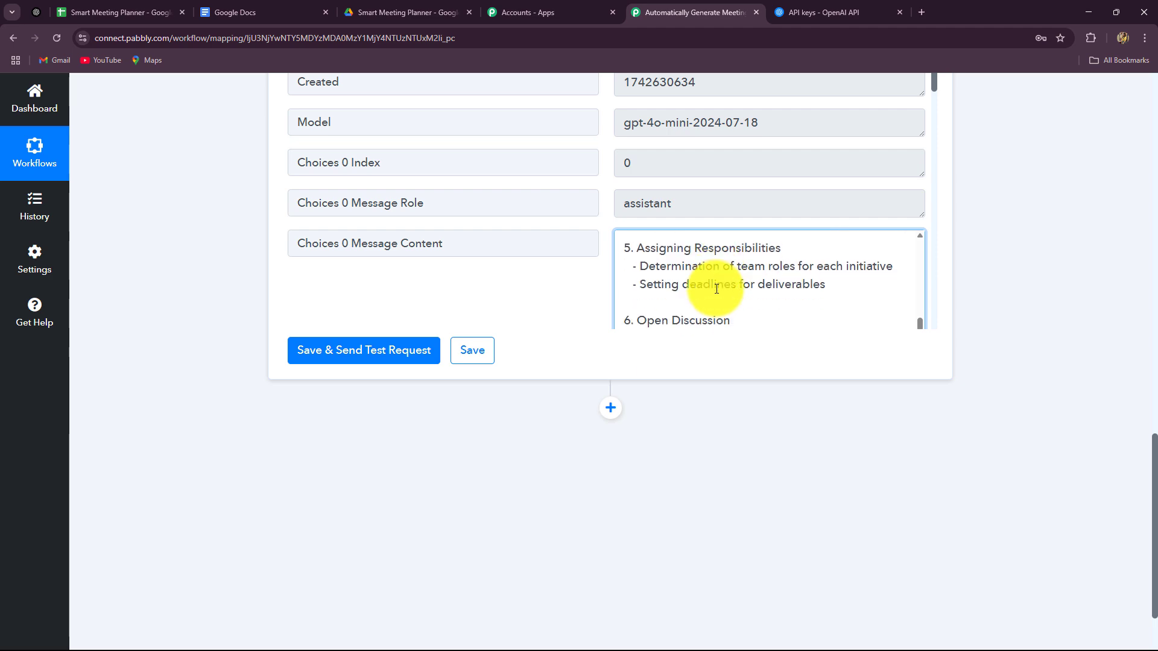
pyautogui.scroll(-5, 716, 289)
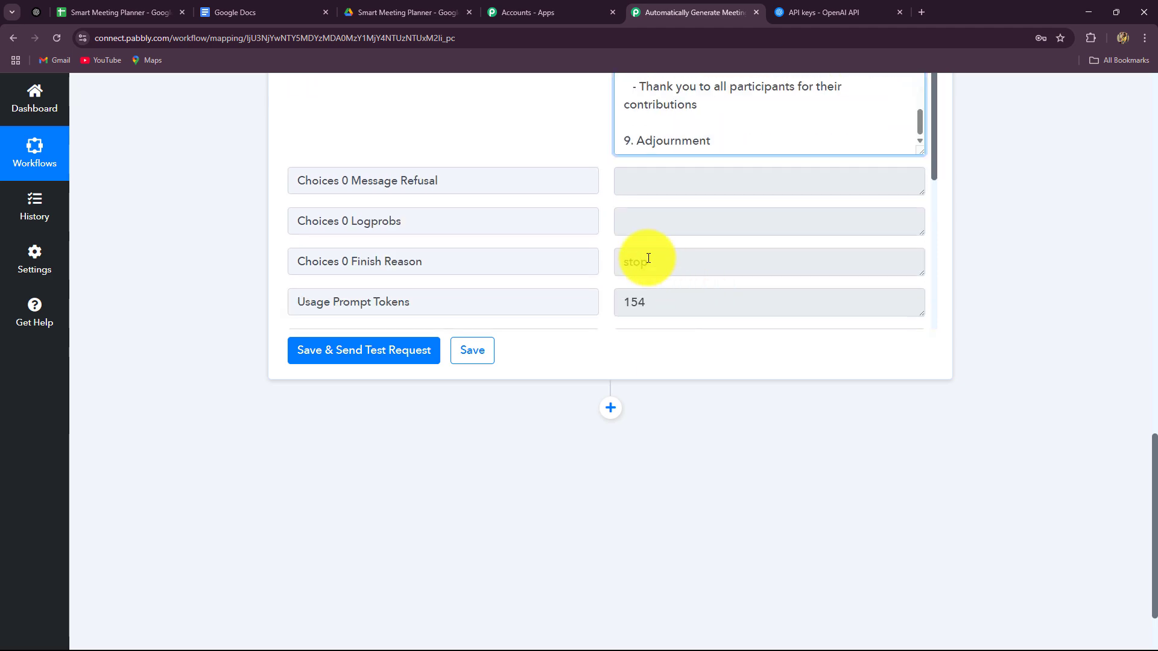
pyautogui.scroll(5, 649, 258)
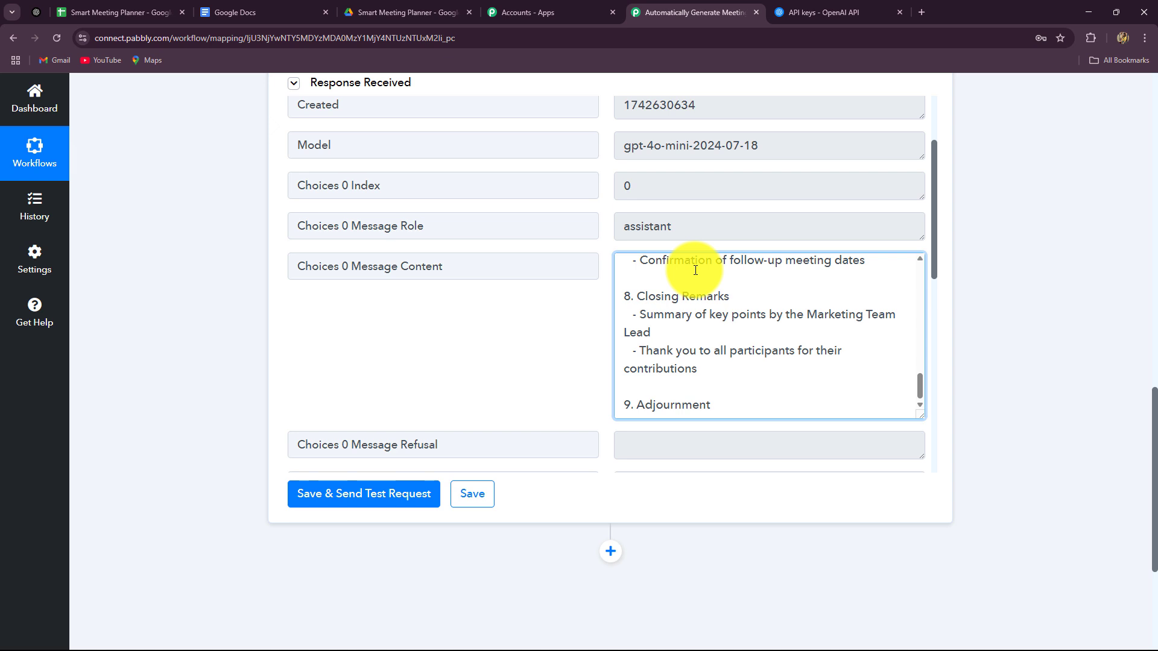
pyautogui.scroll(3, 1142, 447)
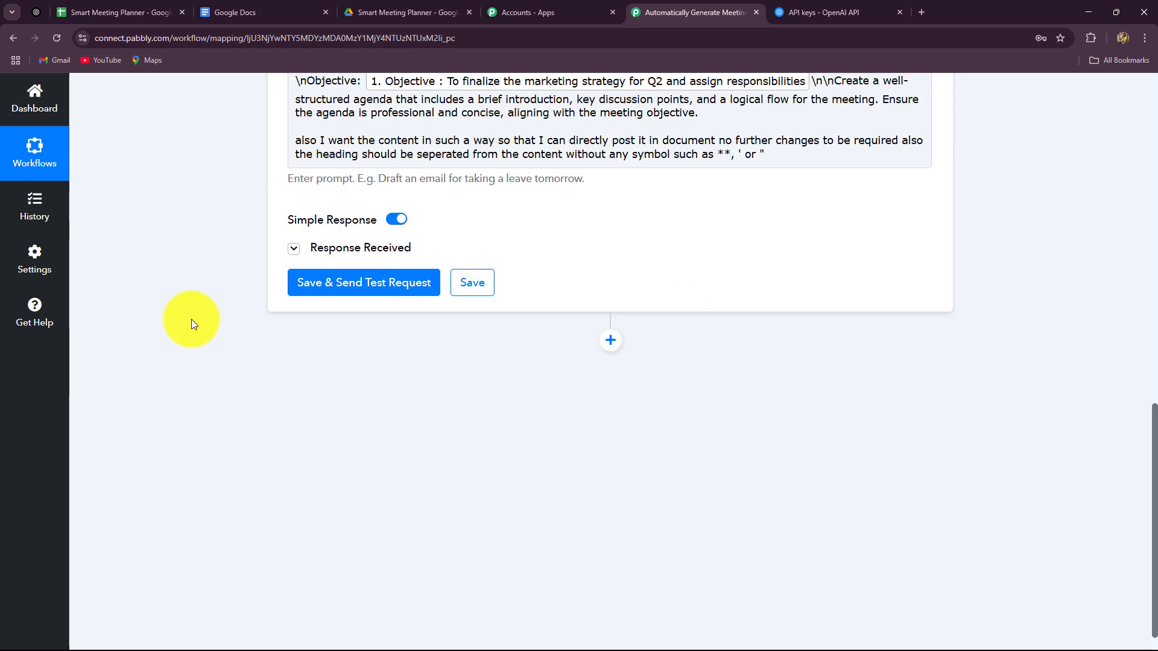
pyautogui.click(341, 249)
pyautogui.scroll(-5, 998, 483)
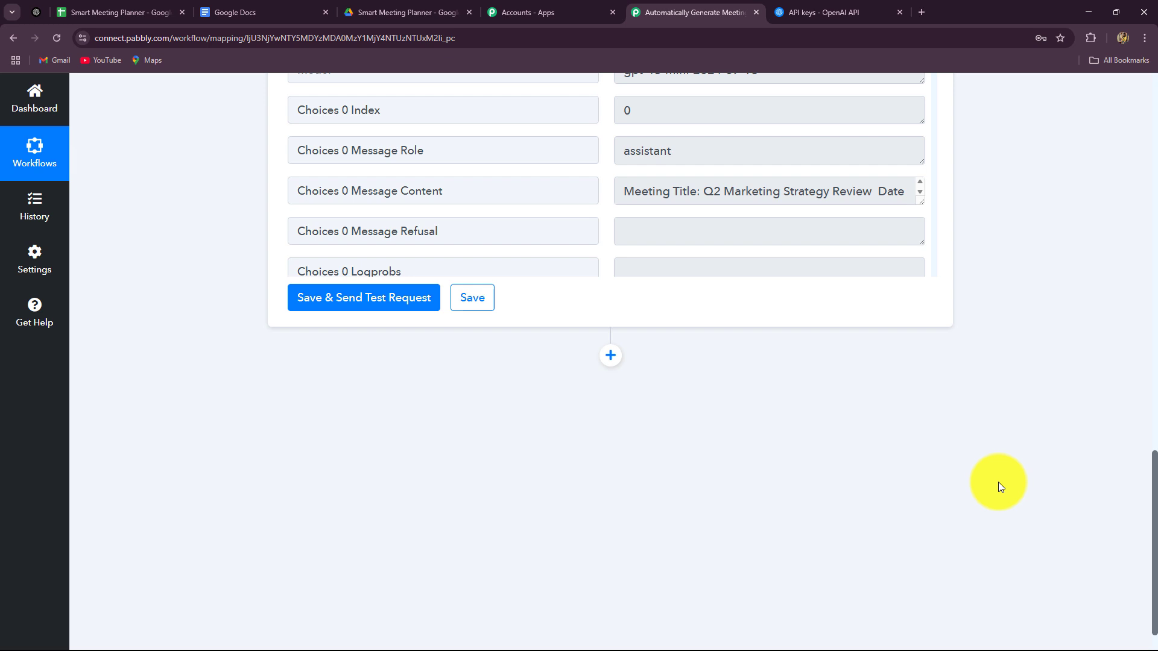
pyautogui.click(391, 13)
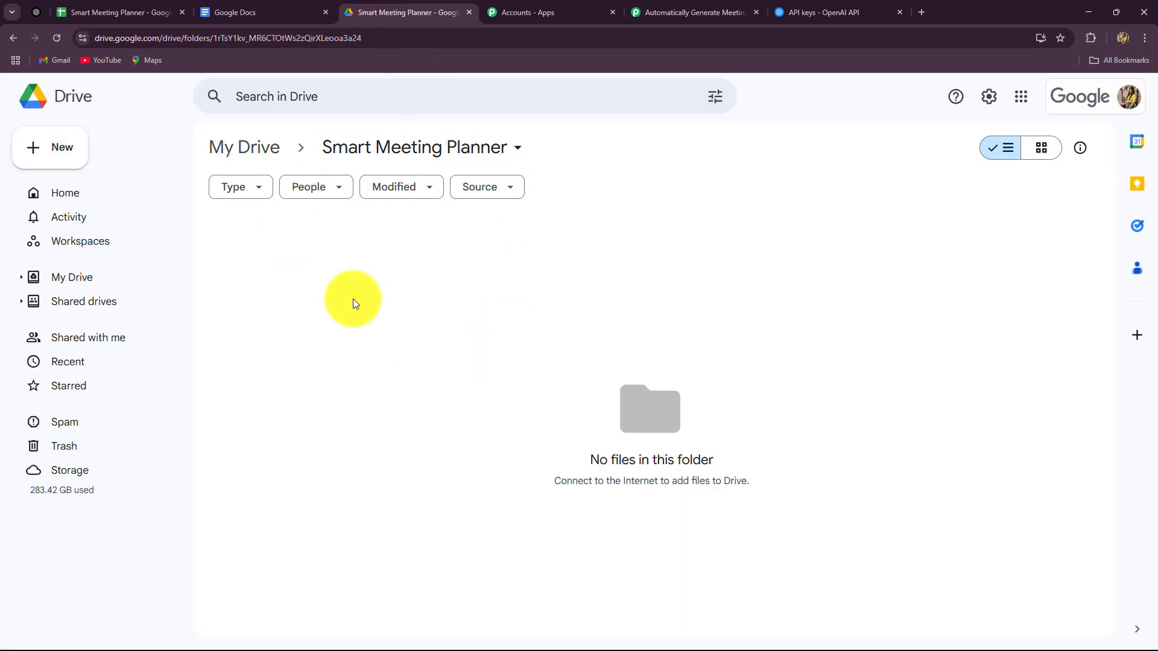
pyautogui.click(679, 8)
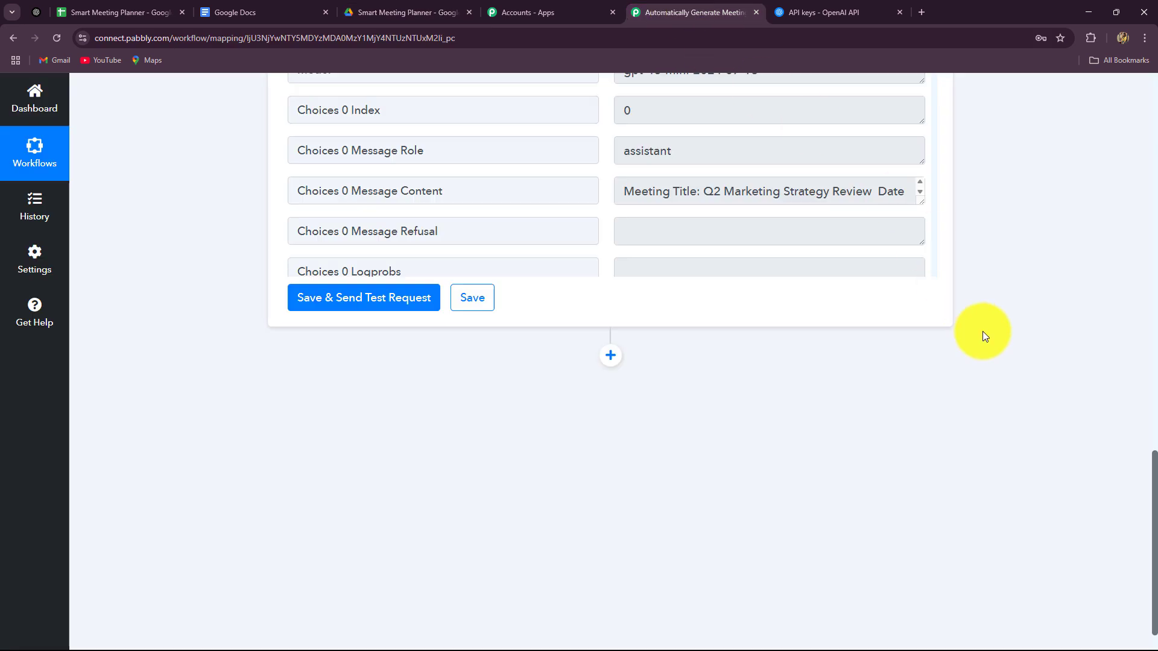
pyautogui.scroll(-1, 937, 446)
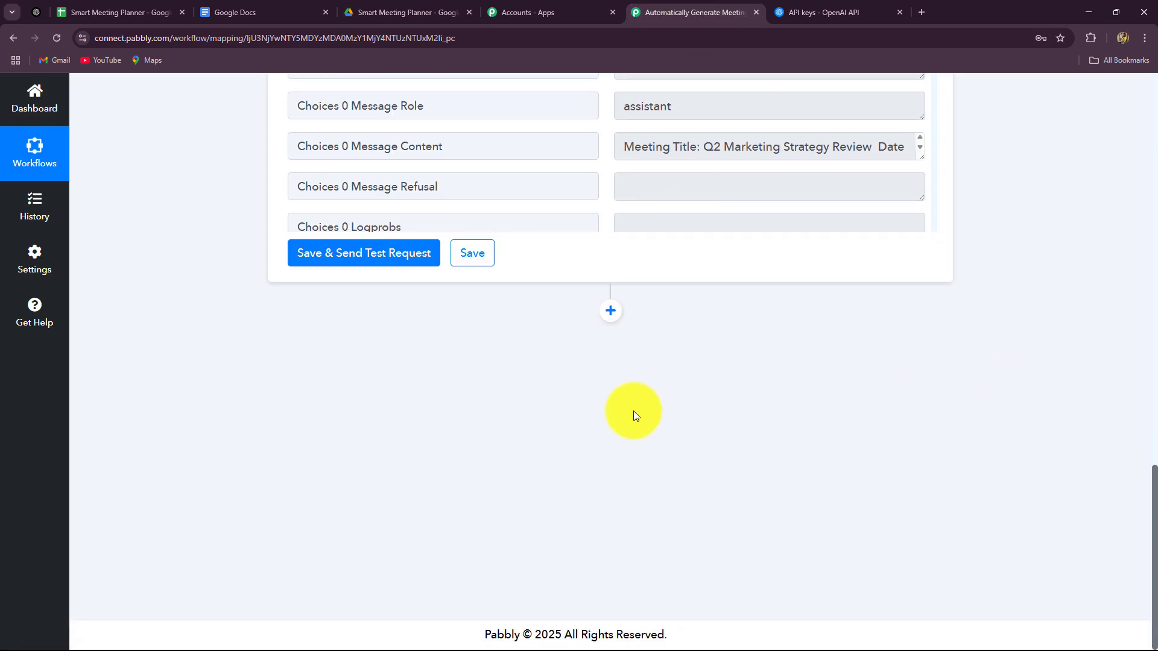
# Add a Google Docs step with the Create a Blank Document action and begin connecting an account.
pyautogui.click(609, 311)
pyautogui.scroll(2, 983, 385)
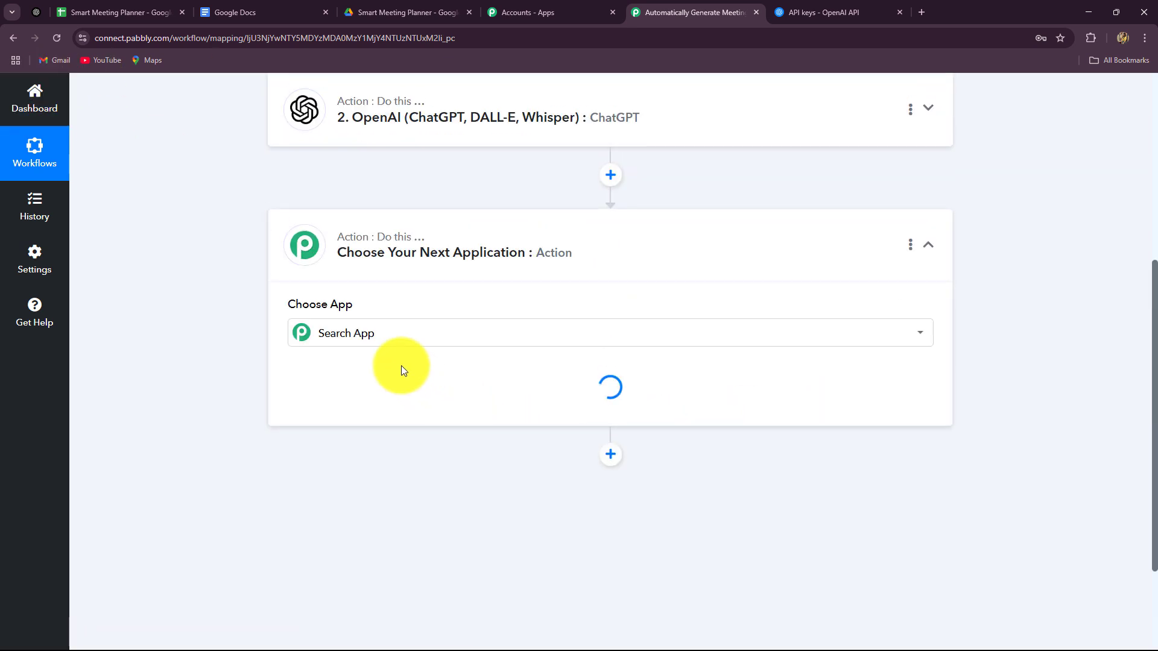
pyautogui.click(384, 336)
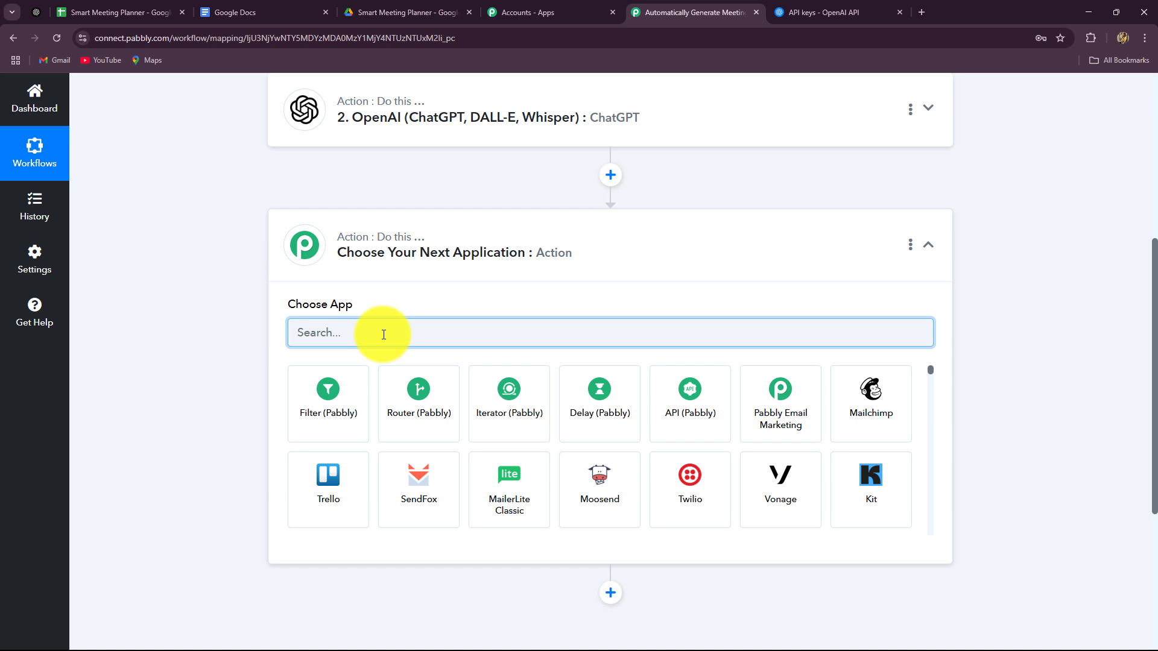
pyautogui.write('Docs')
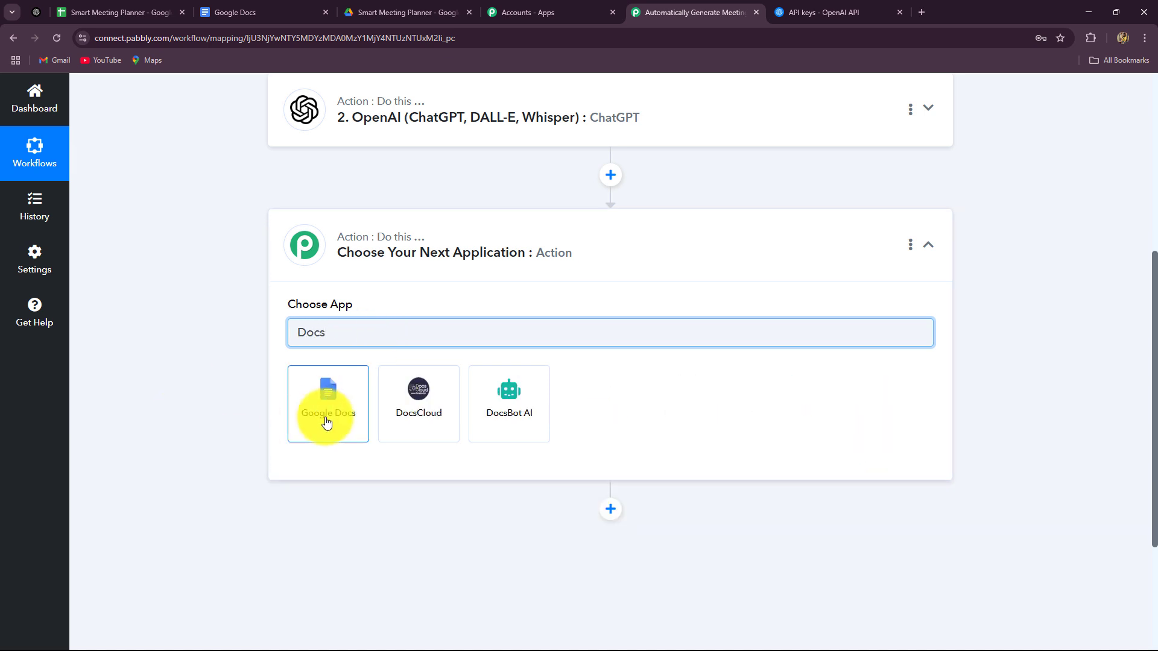
pyautogui.click(326, 423)
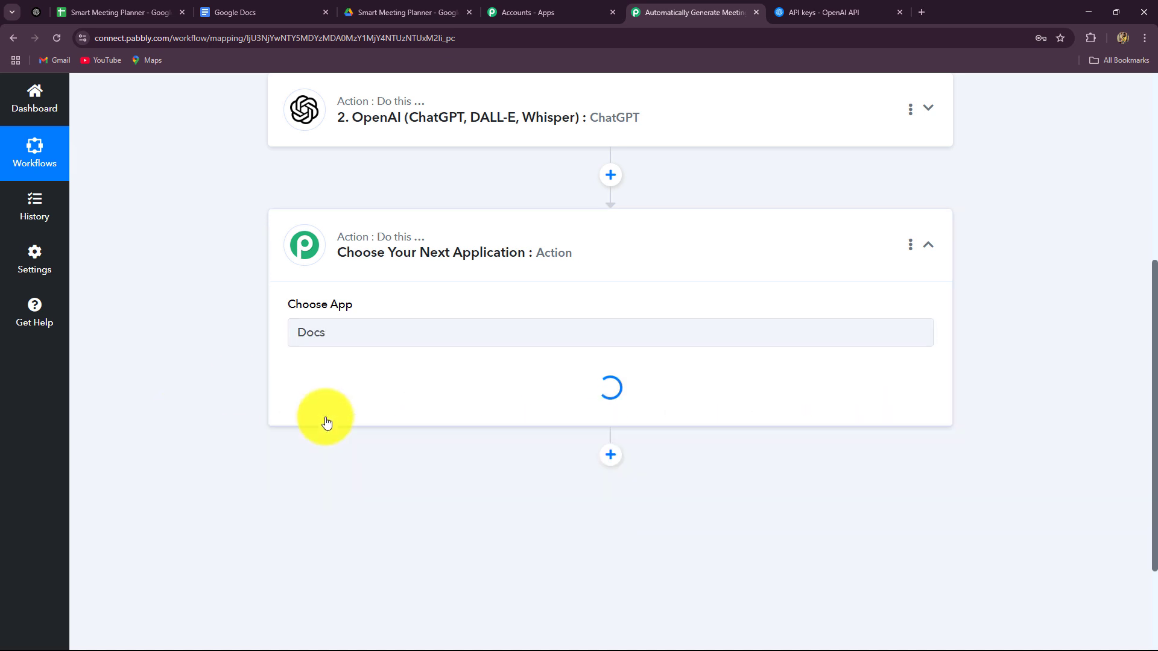
pyautogui.click(328, 395)
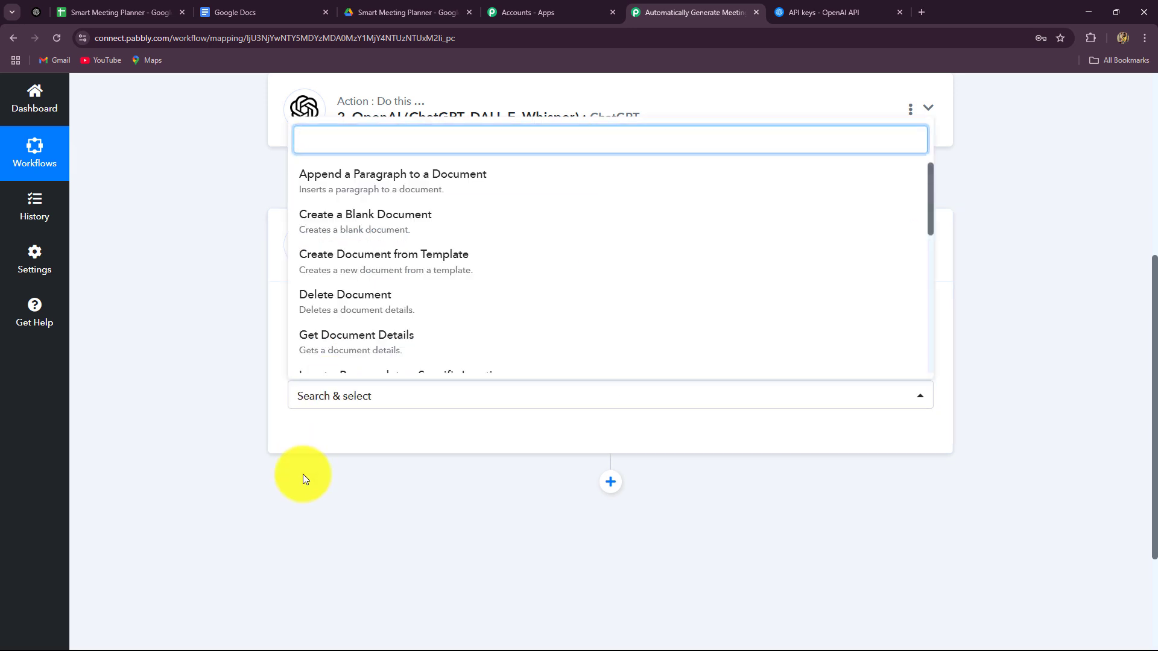
pyautogui.click(329, 226)
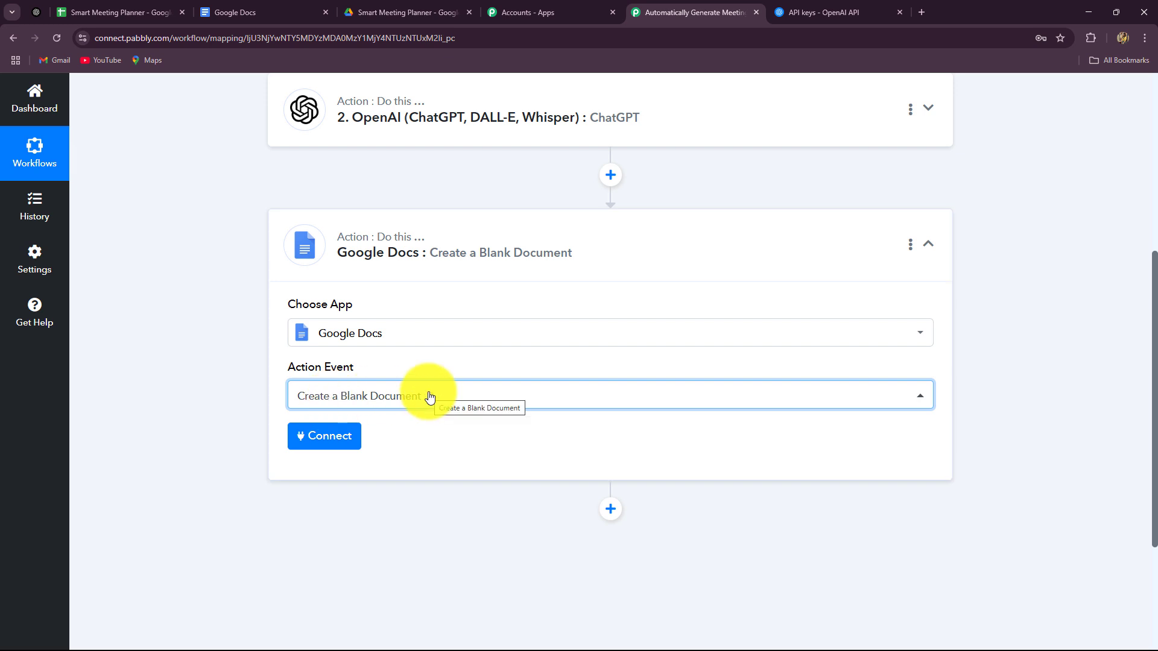
pyautogui.click(332, 438)
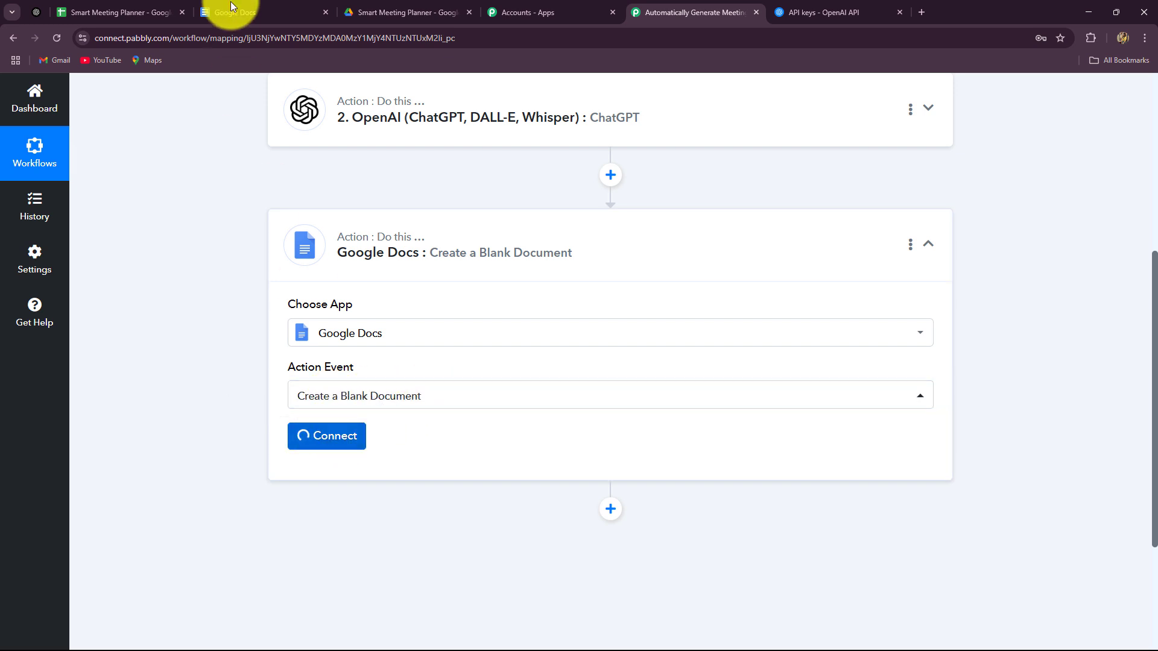
pyautogui.click(231, 7)
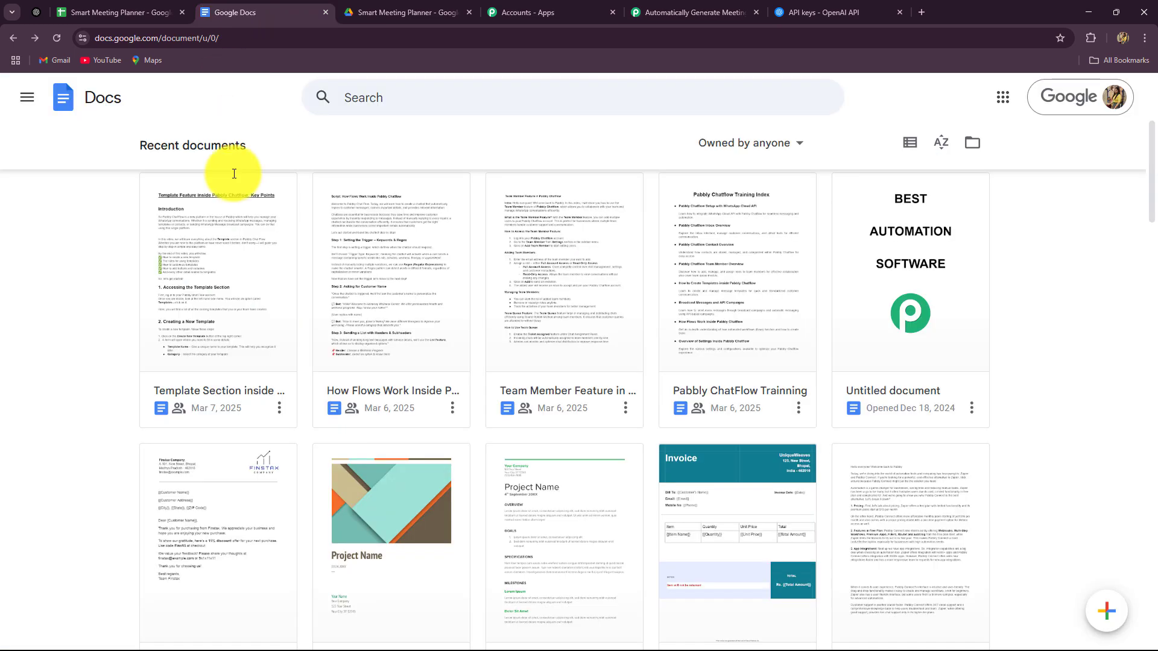
# Add a new Google Docs connection by signing in with the Google account and allowing access.
pyautogui.click(669, 11)
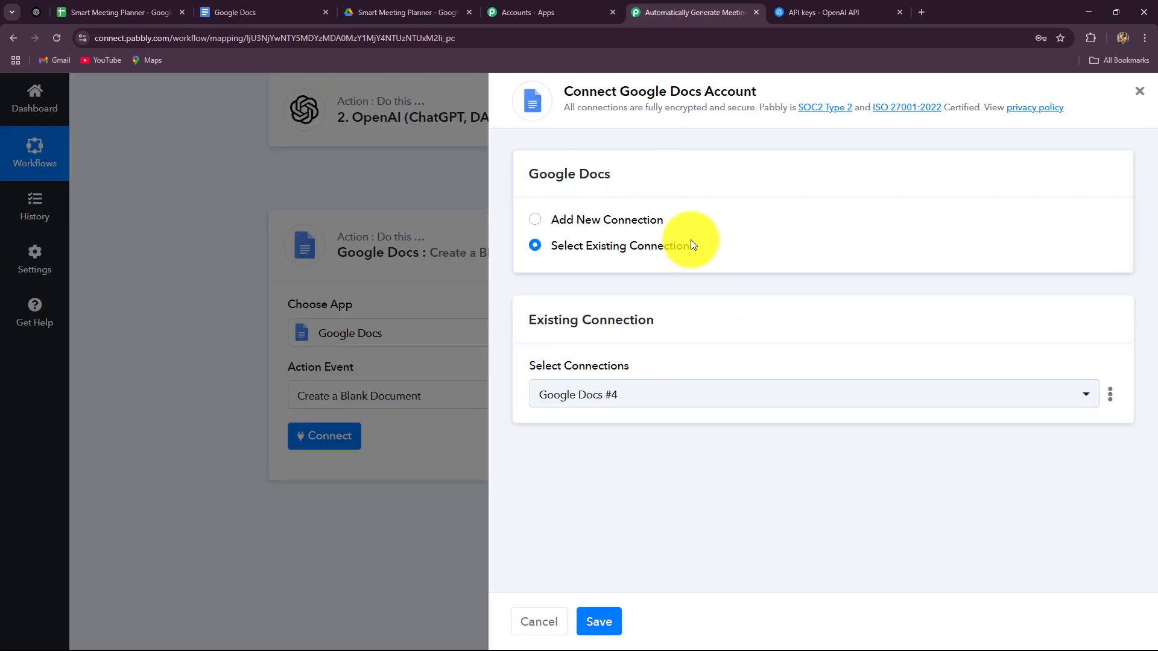
pyautogui.click(536, 221)
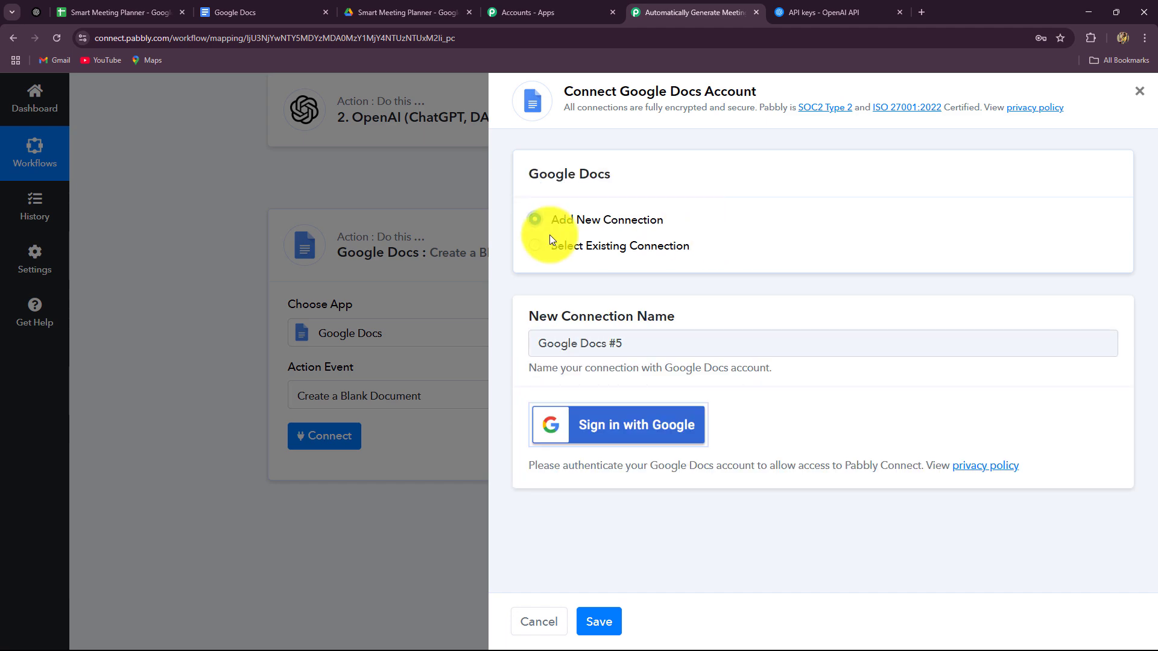
pyautogui.click(607, 443)
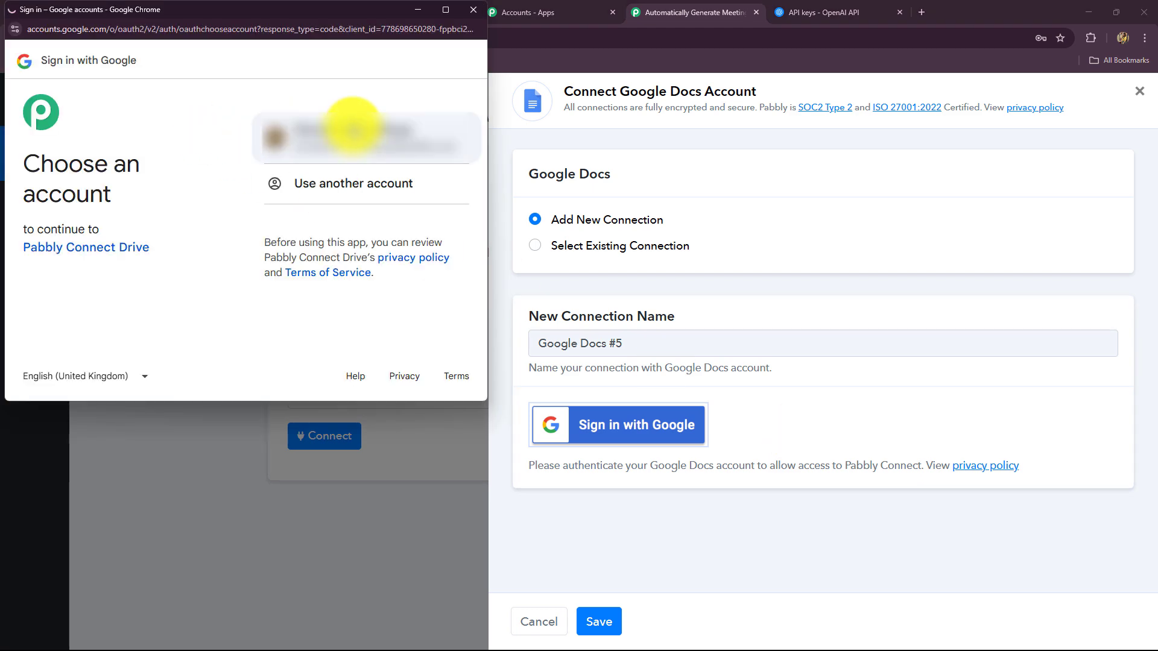
pyautogui.click(349, 127)
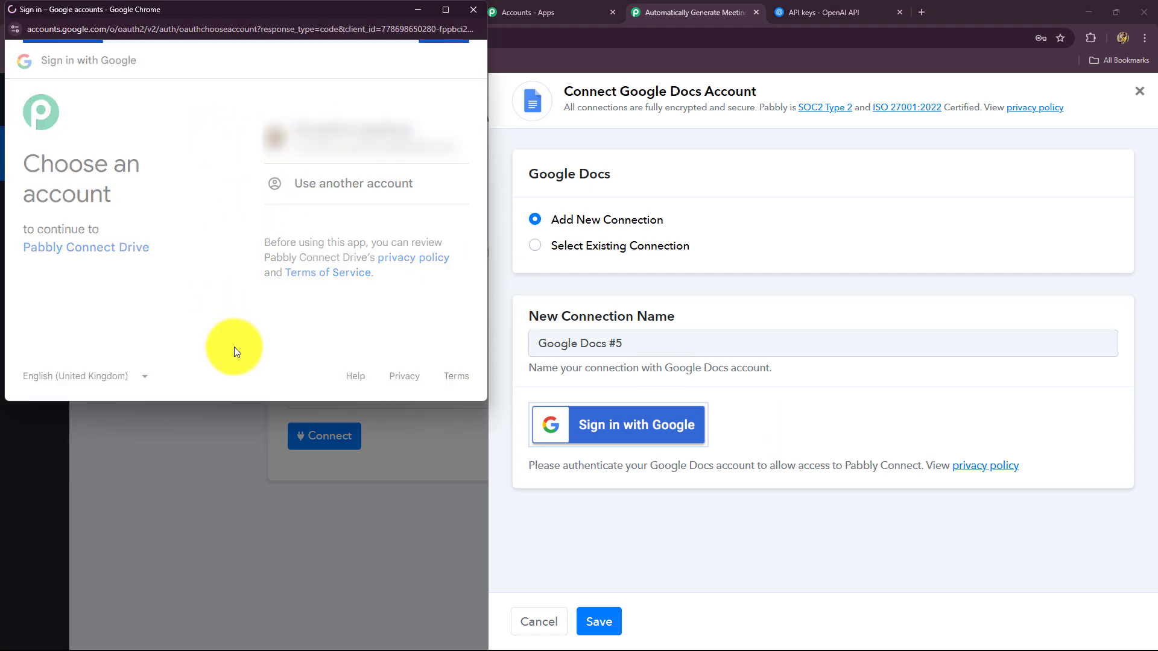
pyautogui.scroll(-3, 236, 344)
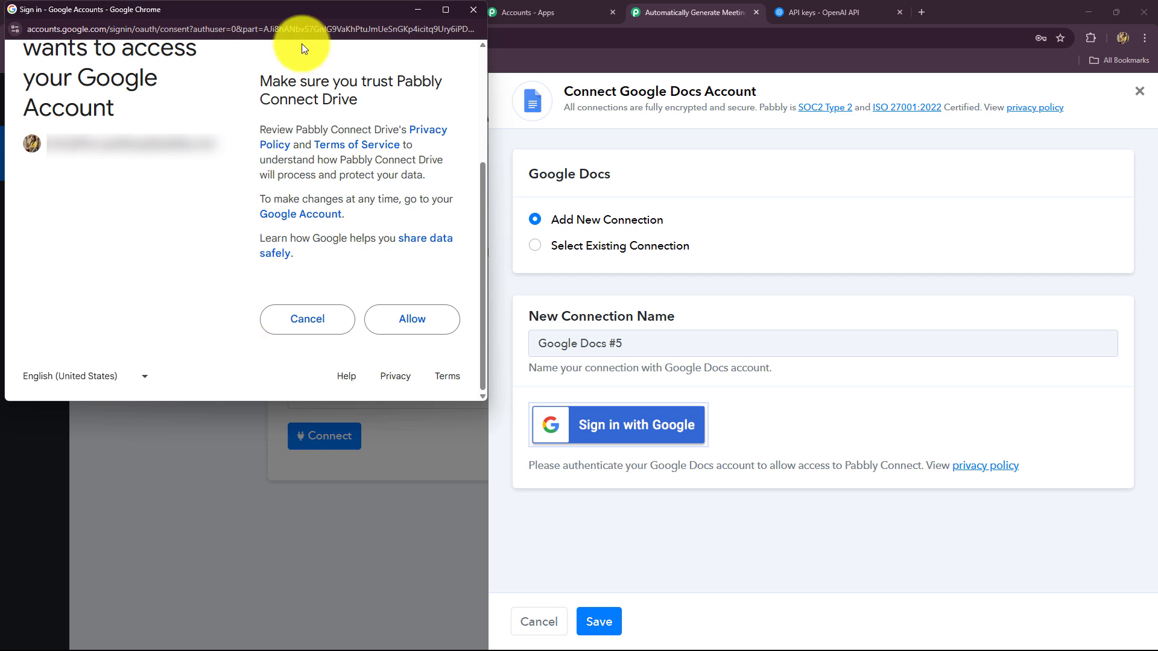
pyautogui.click(412, 331)
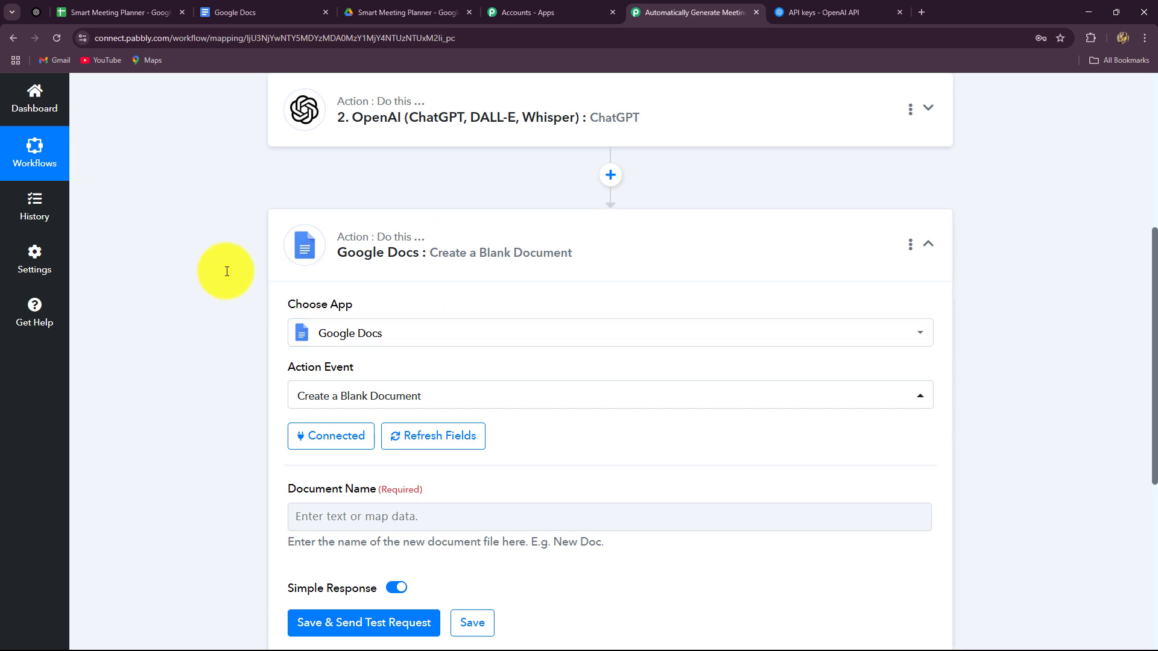
# Set Document Name to the sheet's Meeting Title followed by its Date & Time.
pyautogui.scroll(-4, 370, 336)
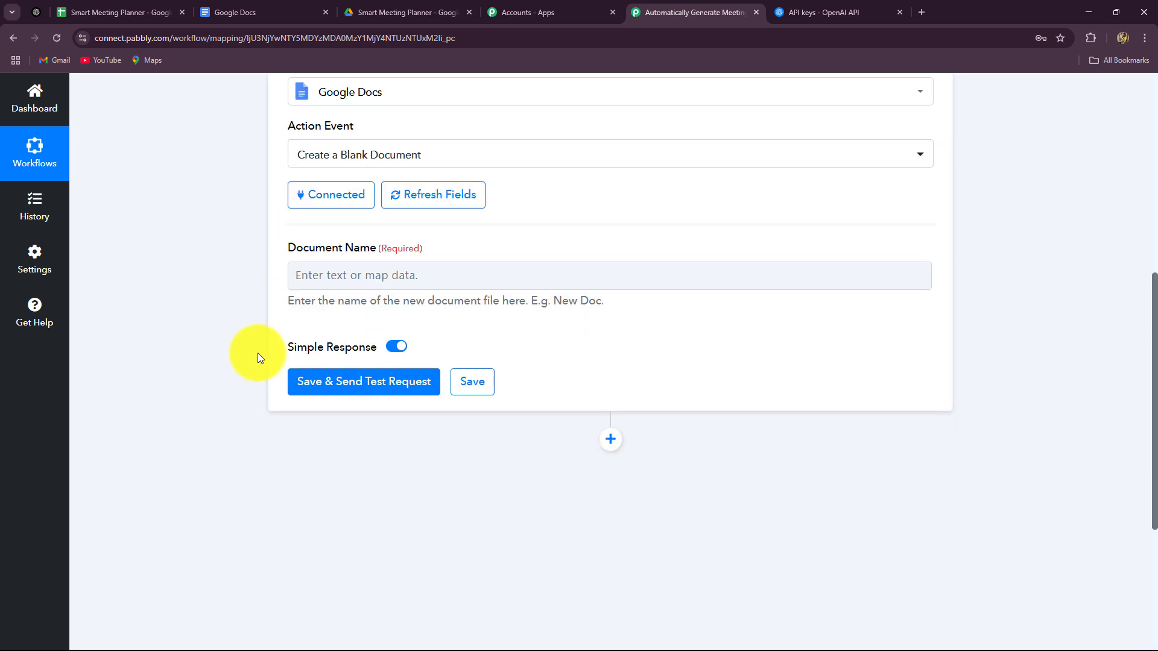
pyautogui.click(362, 285)
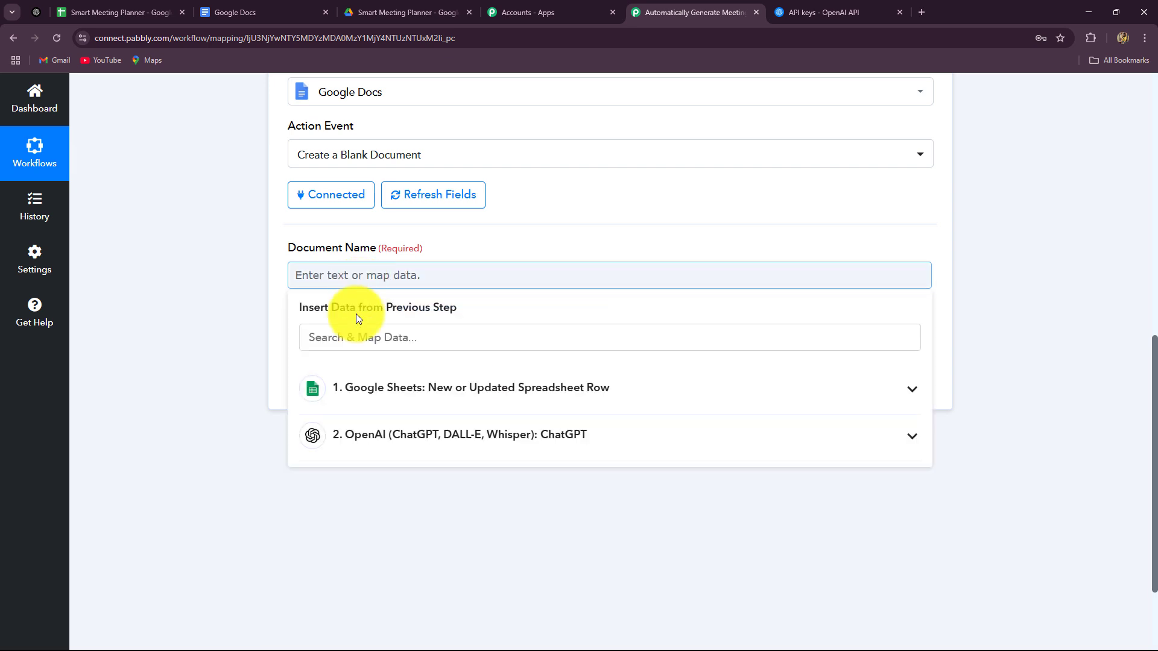
pyautogui.scroll(-3, 223, 403)
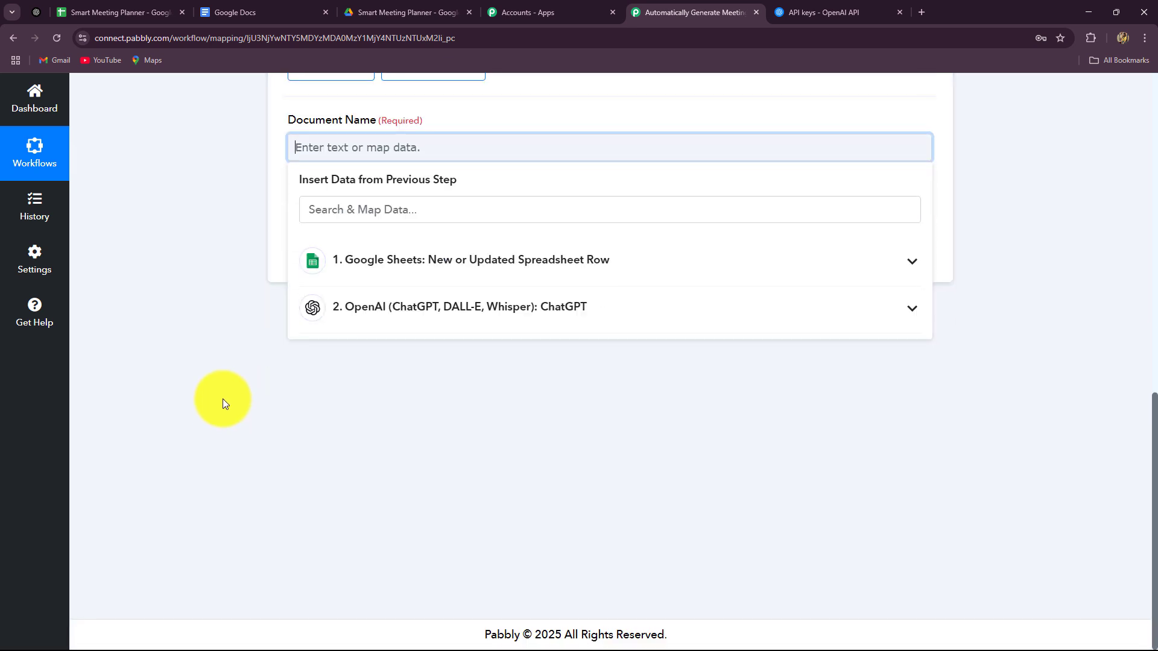
pyautogui.click(499, 272)
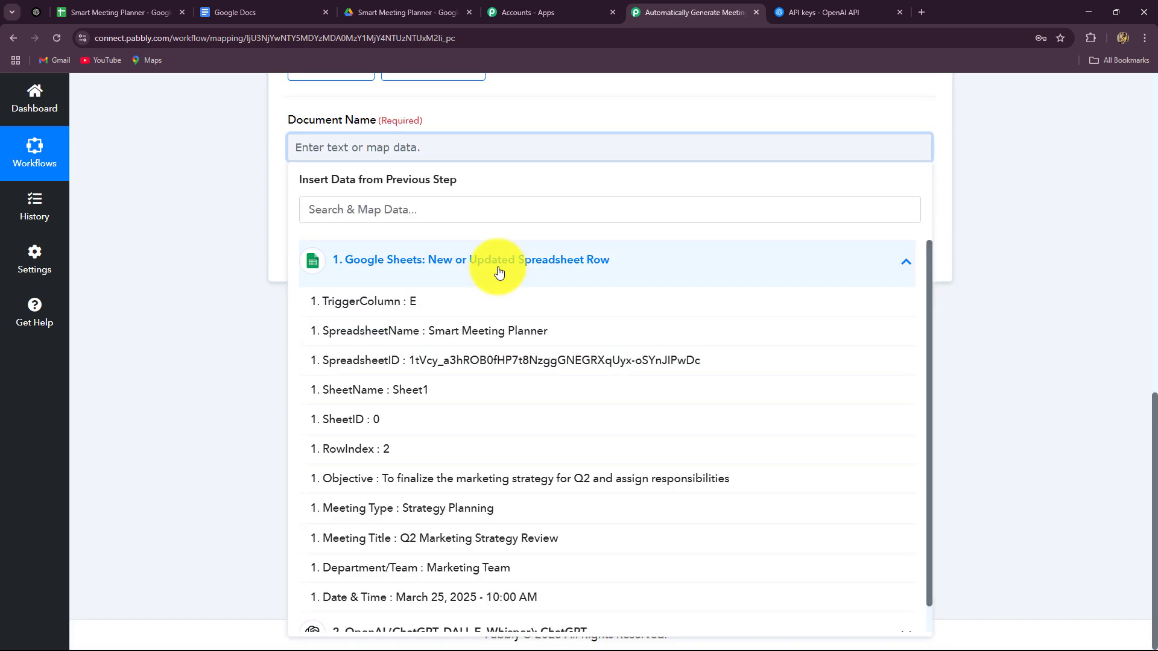
pyautogui.click(443, 542)
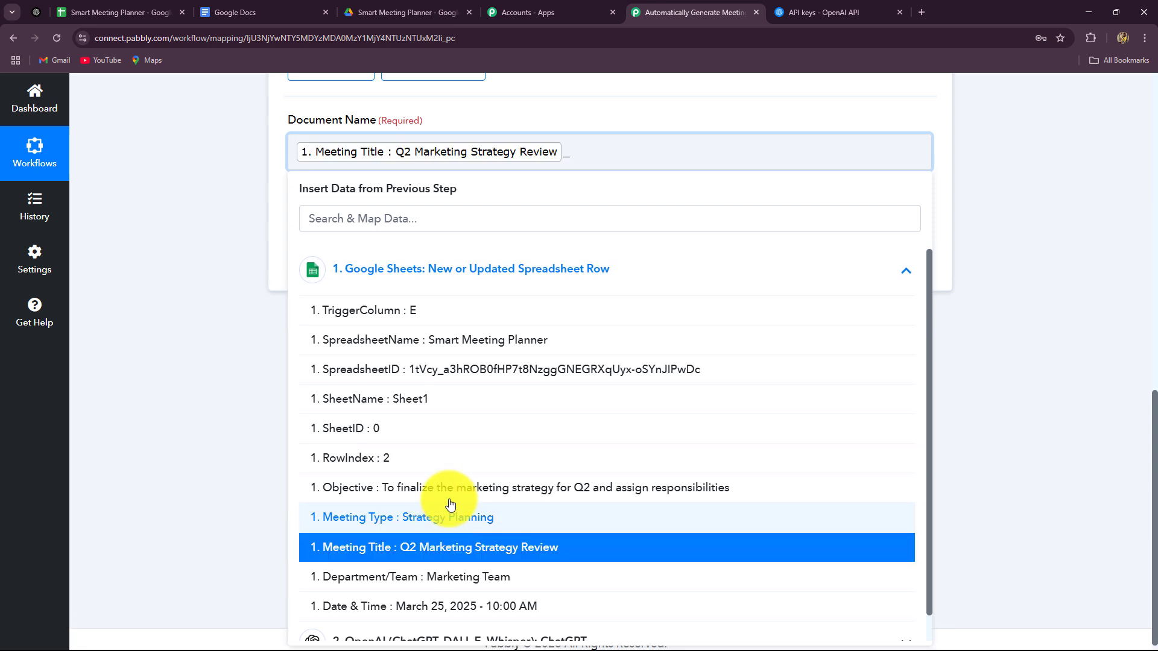
pyautogui.scroll(-1, 387, 512)
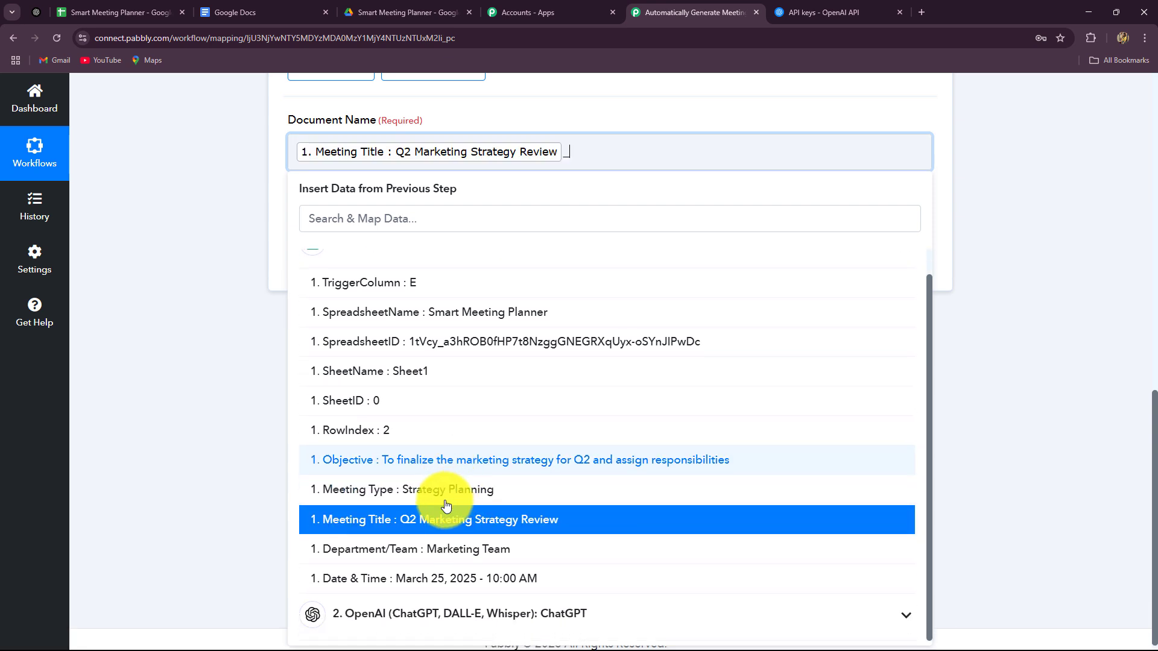
pyautogui.click(414, 581)
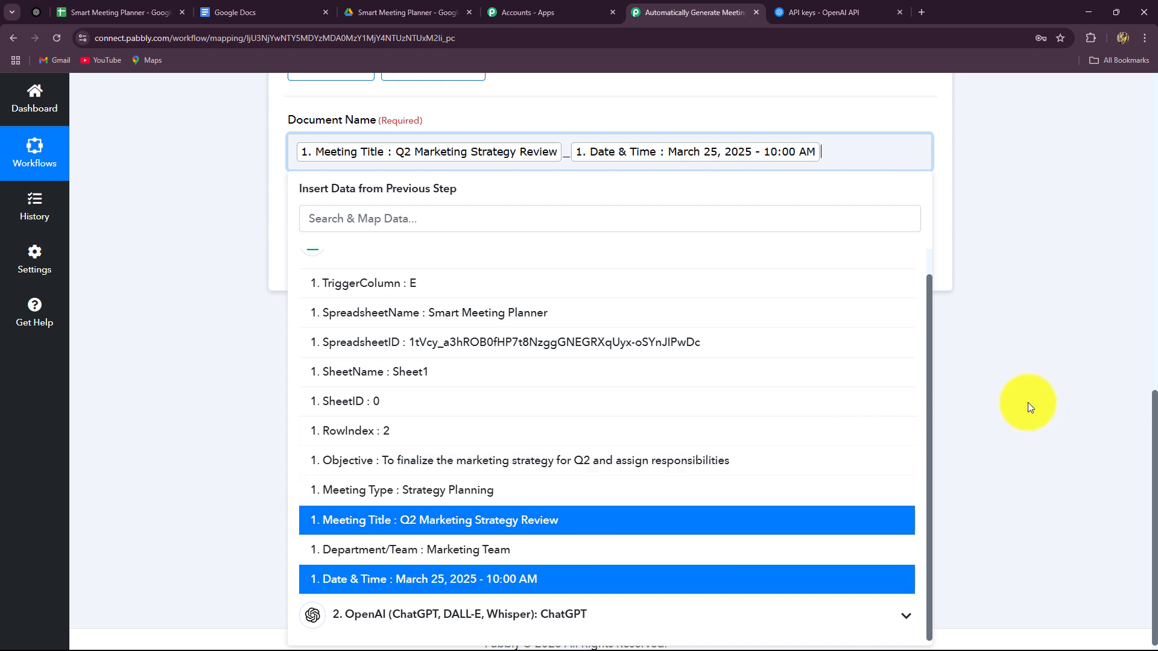
pyautogui.click(1085, 274)
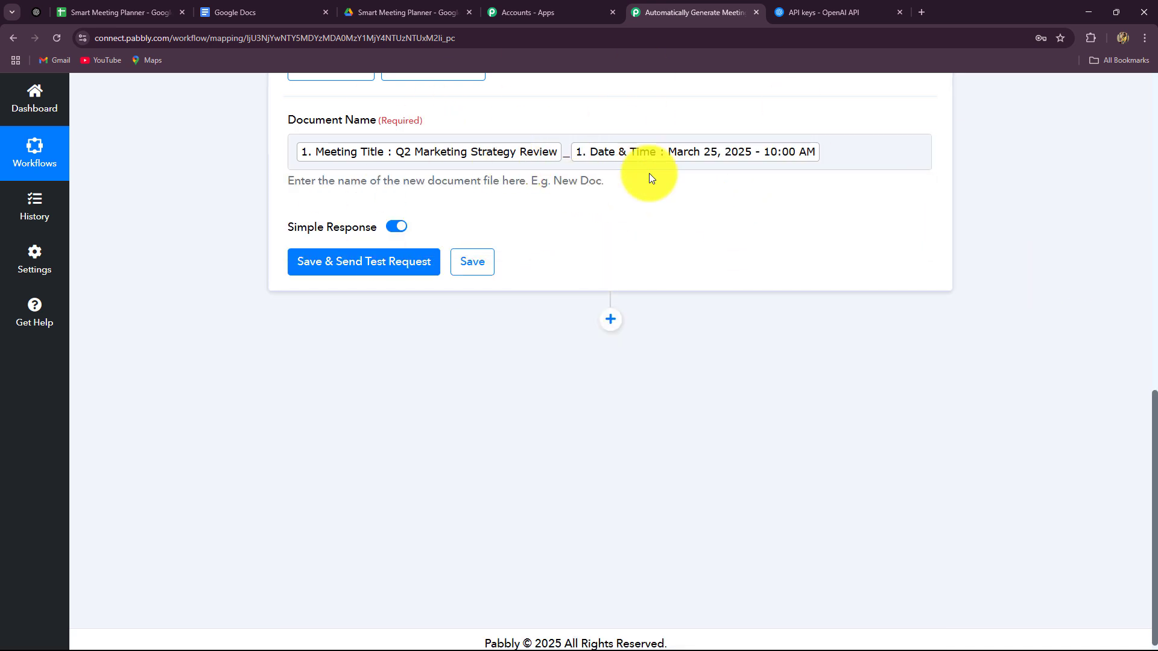
# Test the step, creating 'Q2 Marketing Strategy Review_March 25, 2025 - 10:00 AM'.
pyautogui.click(418, 263)
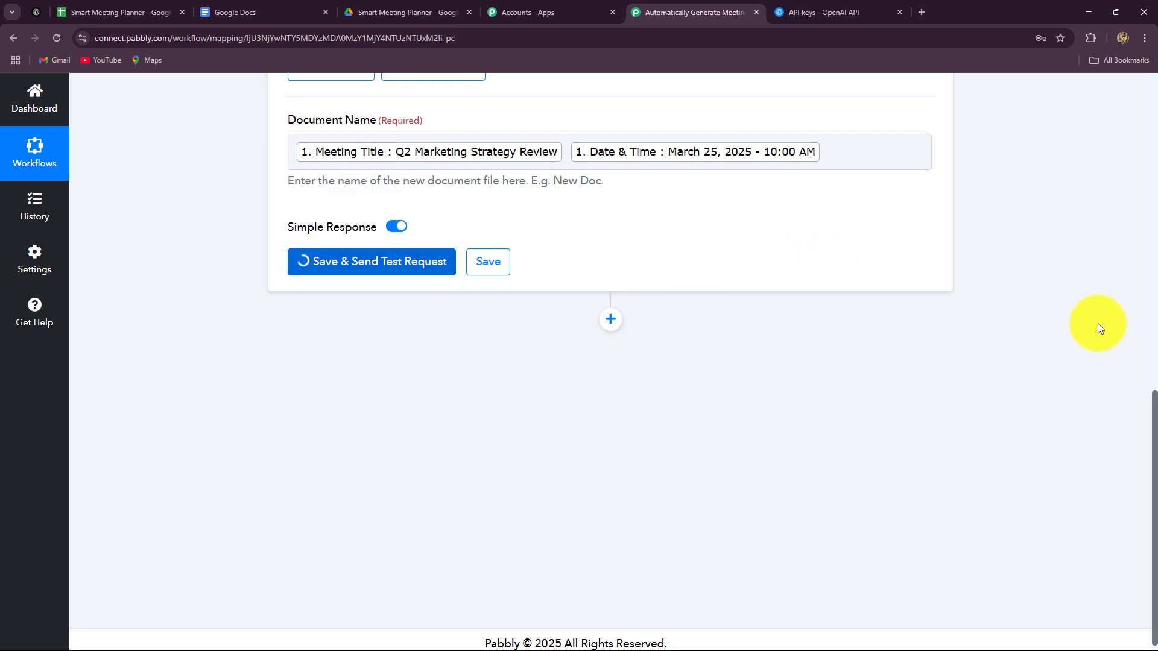
pyautogui.scroll(-4, 1094, 324)
pyautogui.scroll(4, 1094, 324)
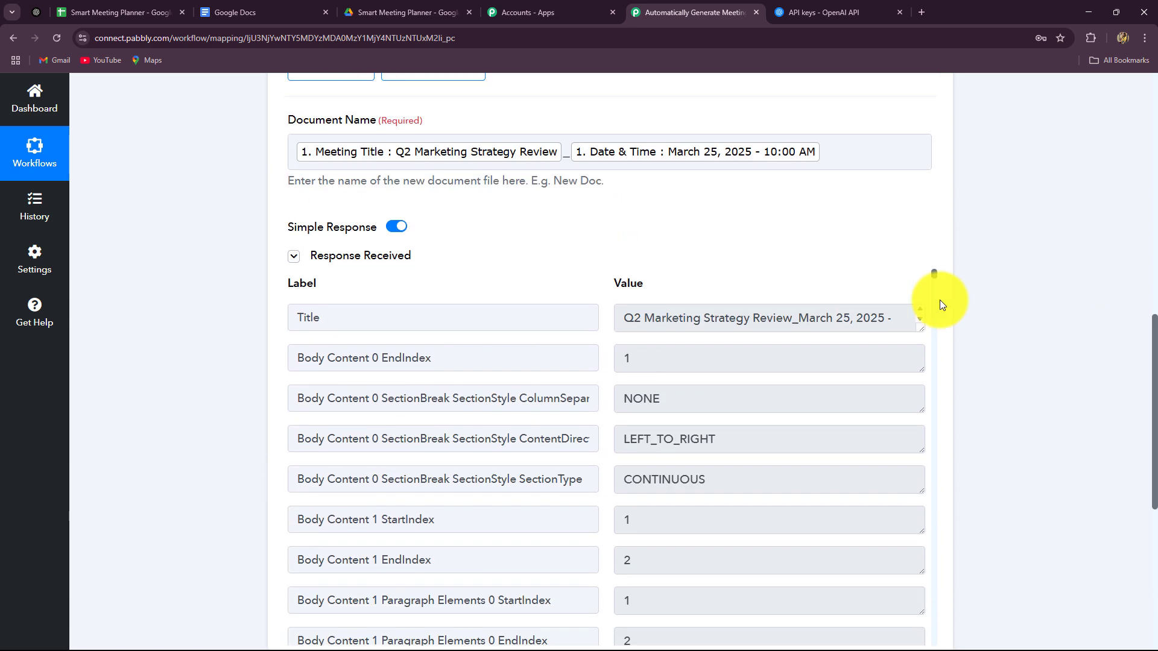
pyautogui.moveTo(620, 323); pyautogui.dragTo(964, 342)
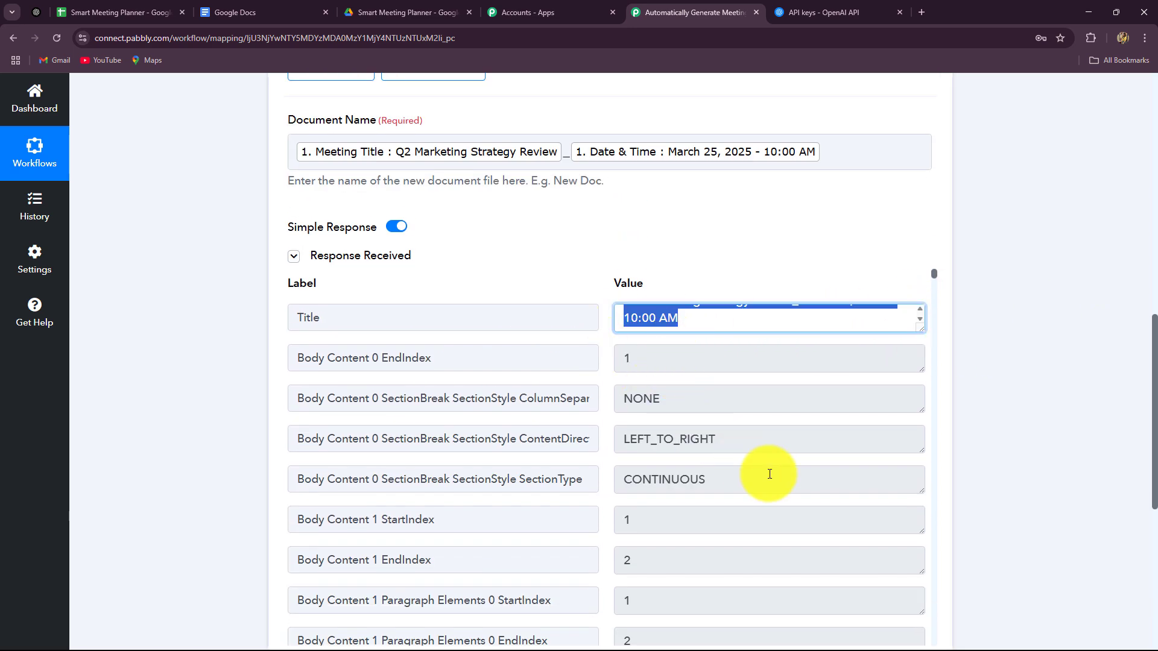
pyautogui.scroll(-5, 769, 474)
# Open the new blank Q2 Marketing Strategy Review document in Google Docs, then return to Pabbly.
pyautogui.click(235, 12)
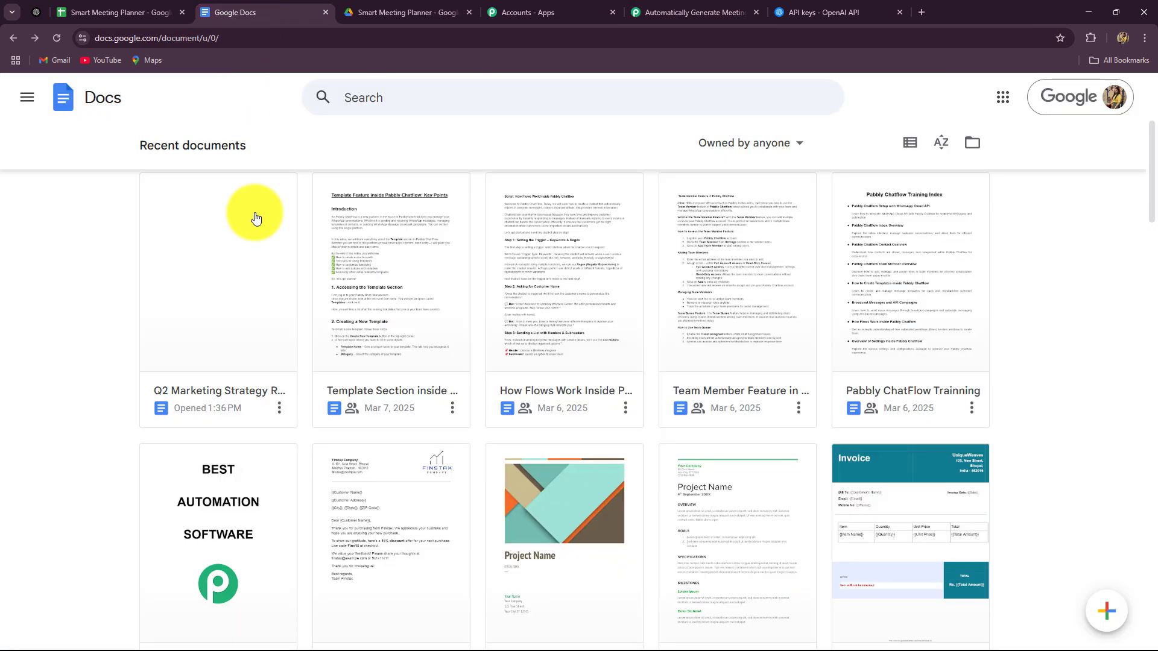
pyautogui.click(228, 246)
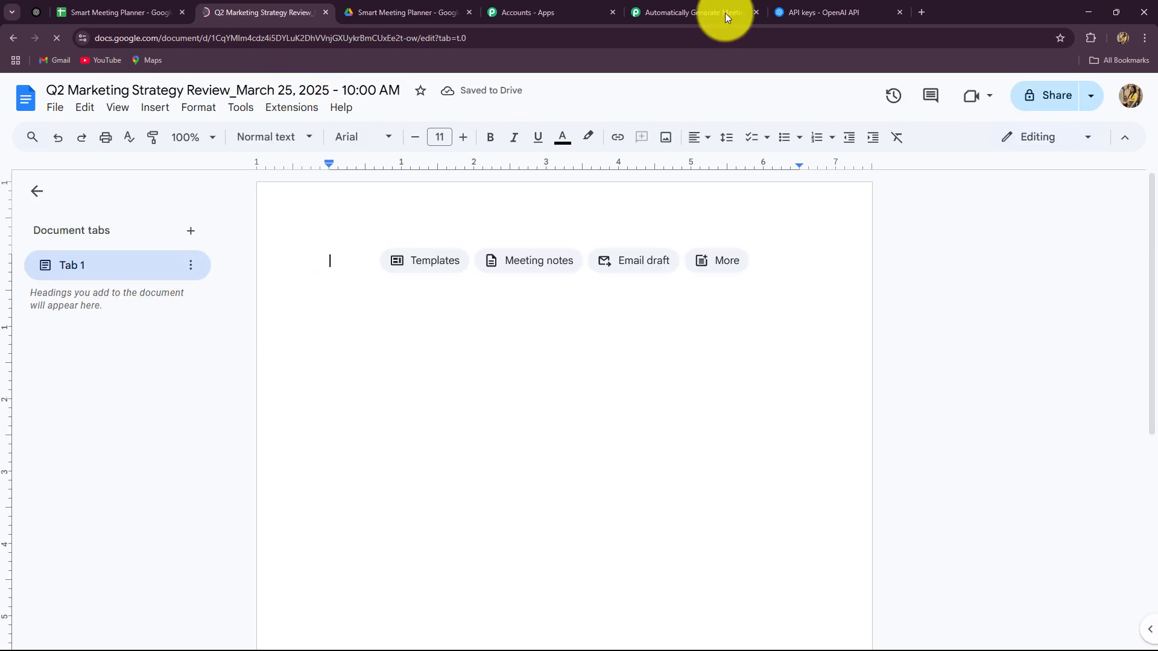
pyautogui.click(688, 11)
pyautogui.scroll(-7, 1012, 269)
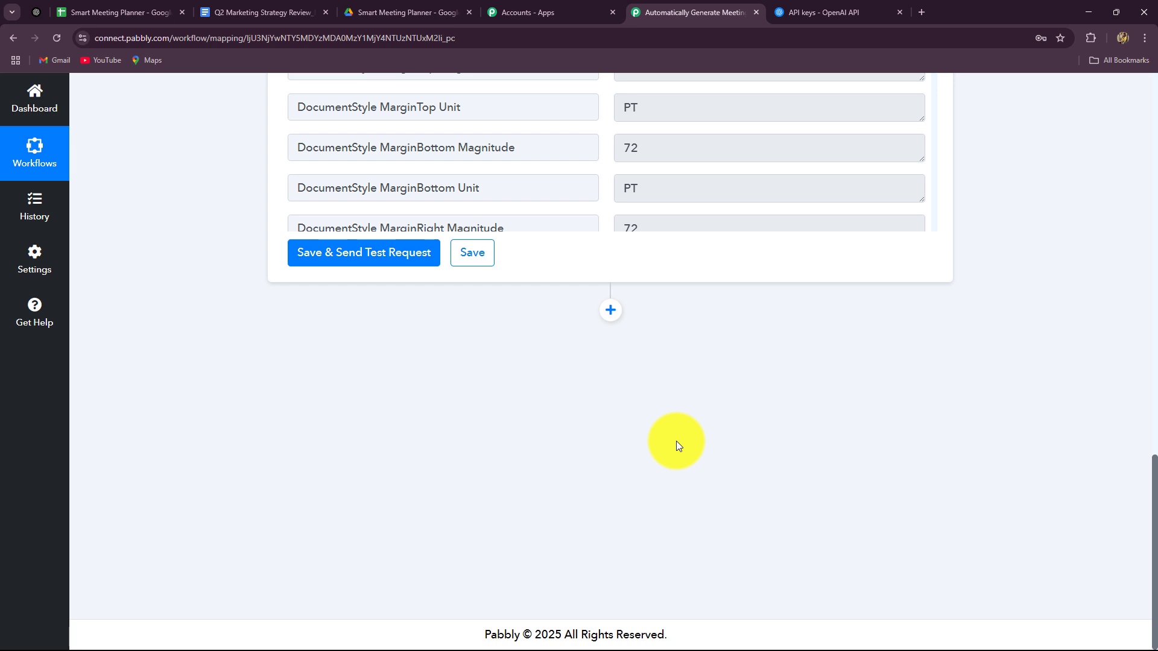
# Add a Google Docs 'Append a Paragraph to a Document' step using the existing Google Docs connection.
pyautogui.click(611, 311)
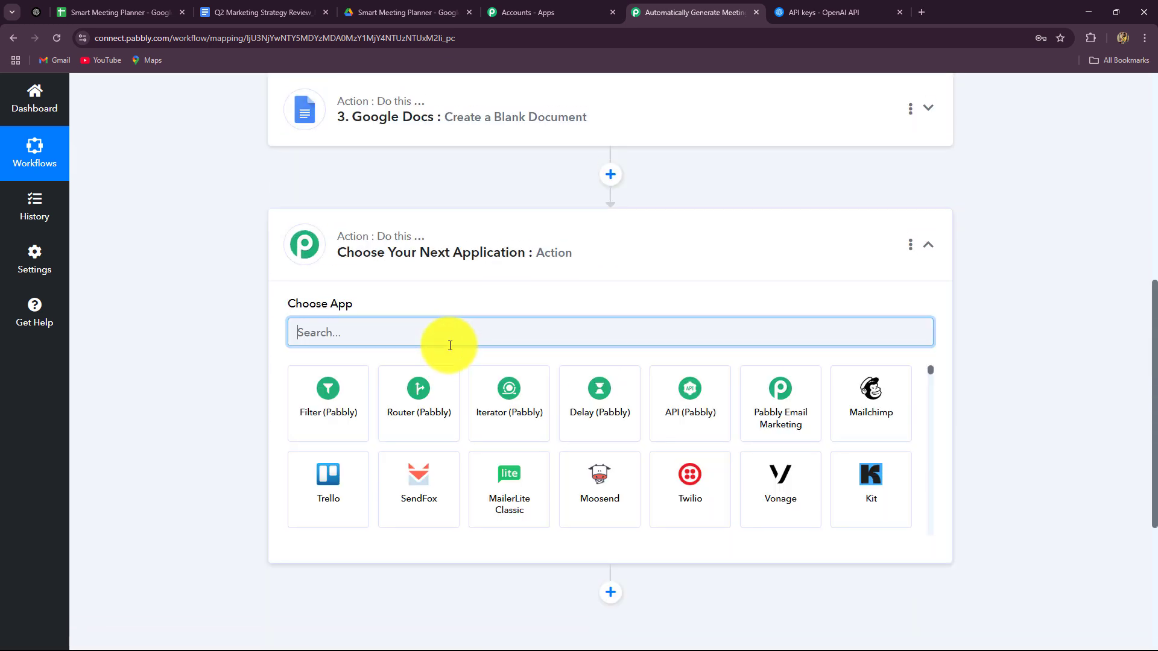
pyautogui.write('doc')
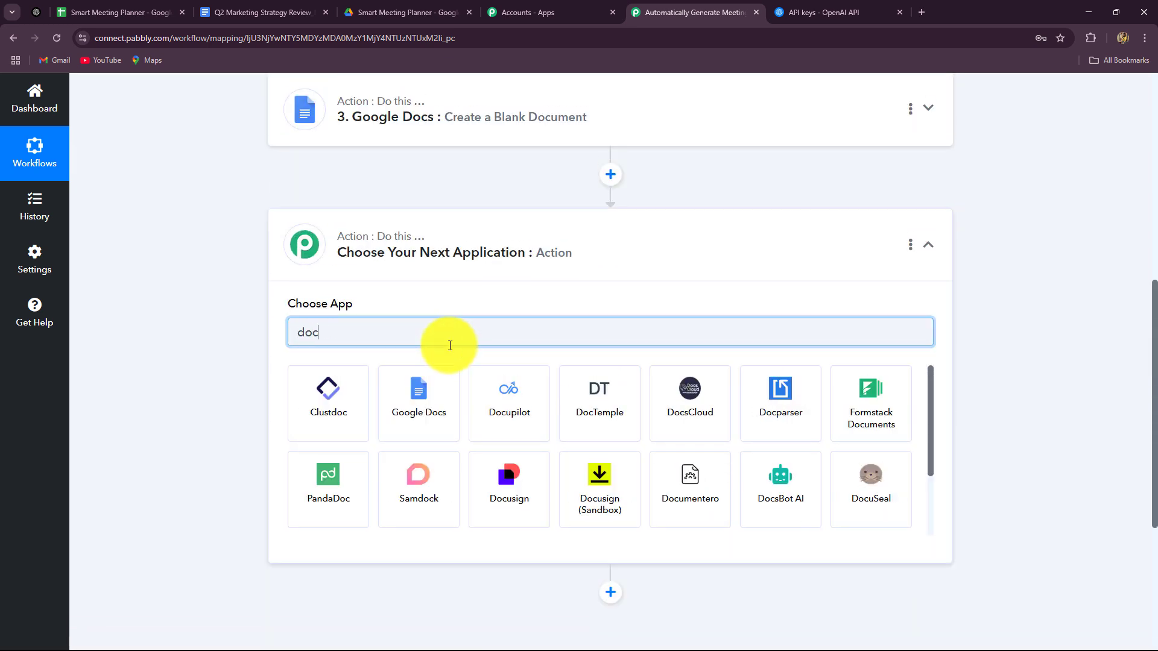
pyautogui.click(441, 401)
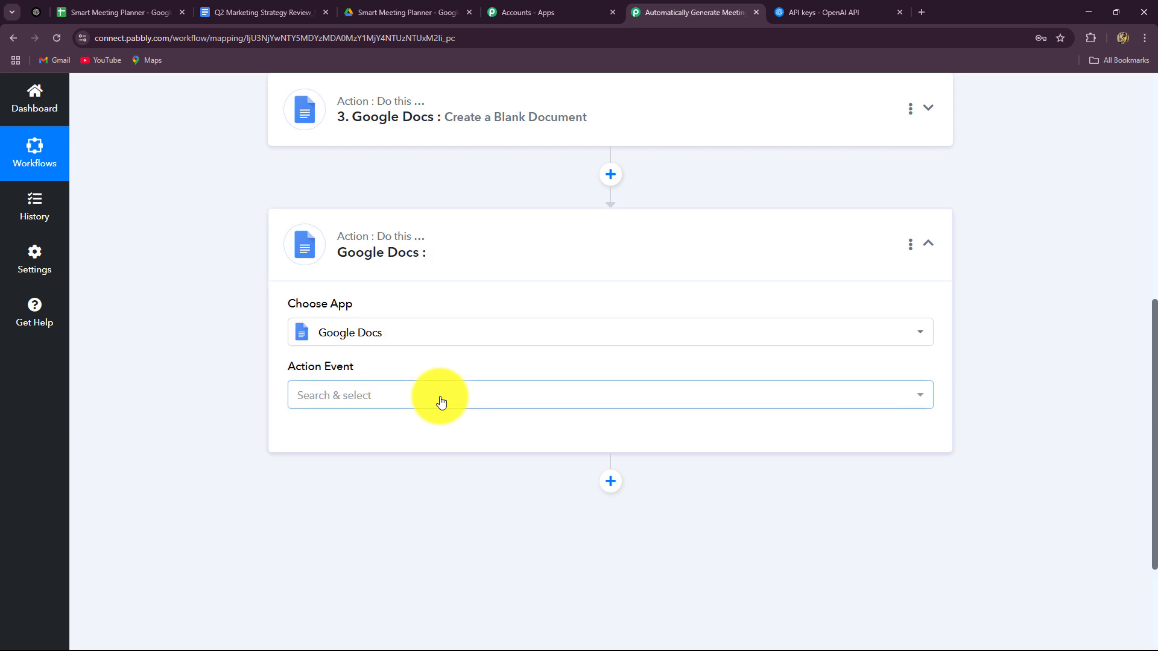
pyautogui.click(440, 398)
pyautogui.click(369, 181)
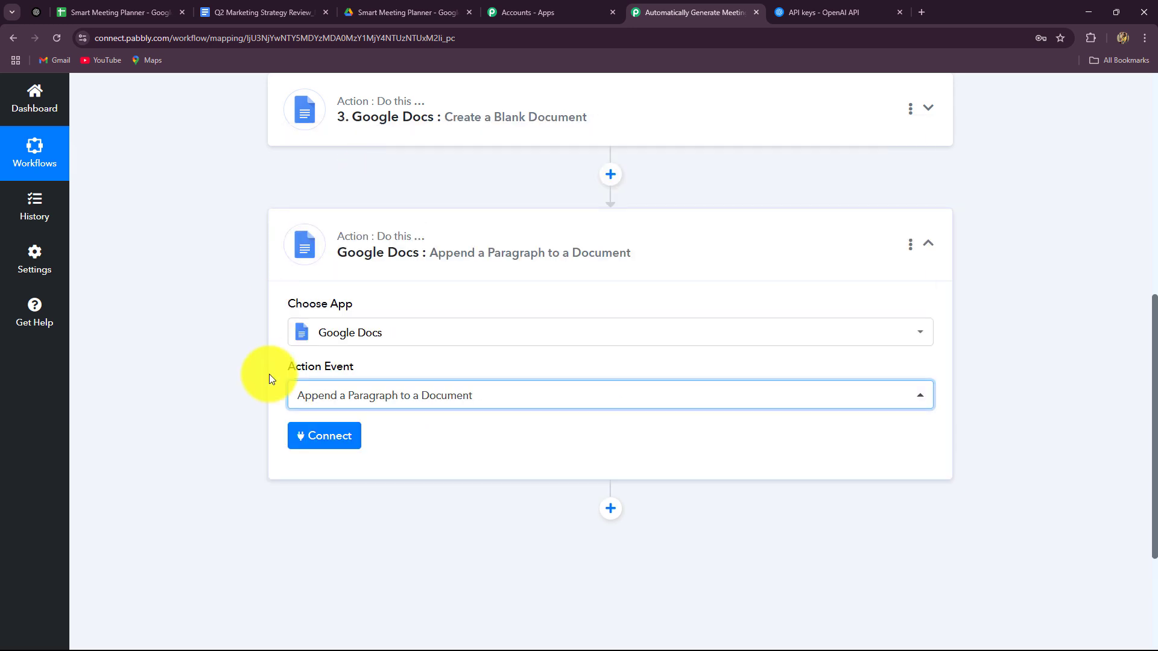
pyautogui.click(310, 435)
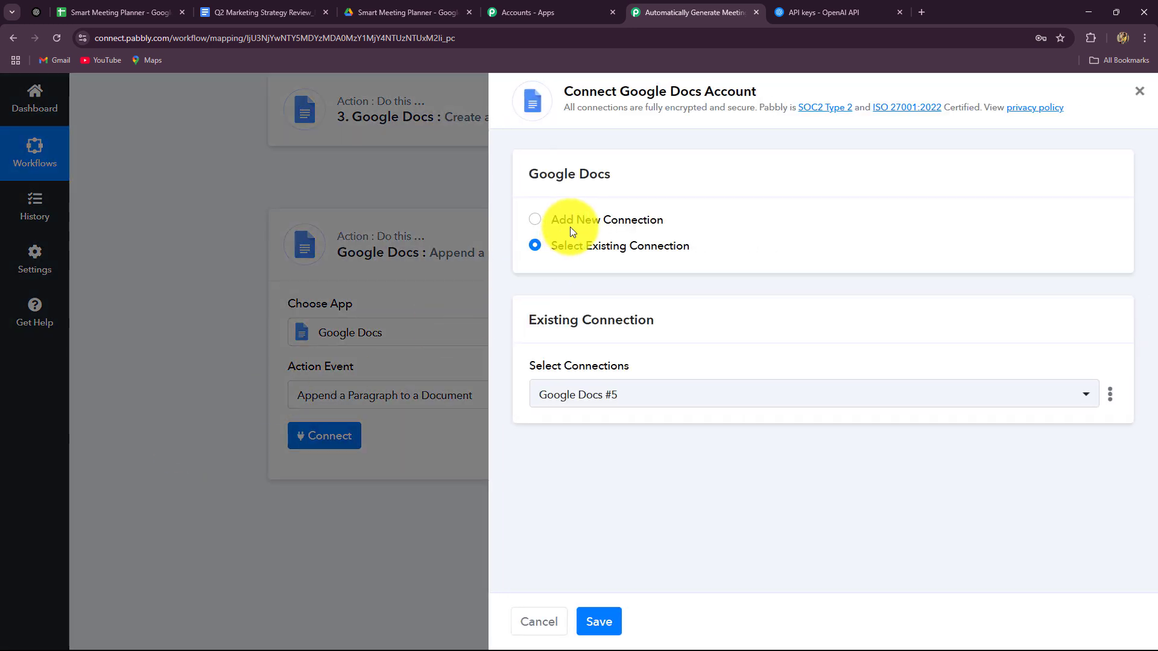
pyautogui.click(597, 621)
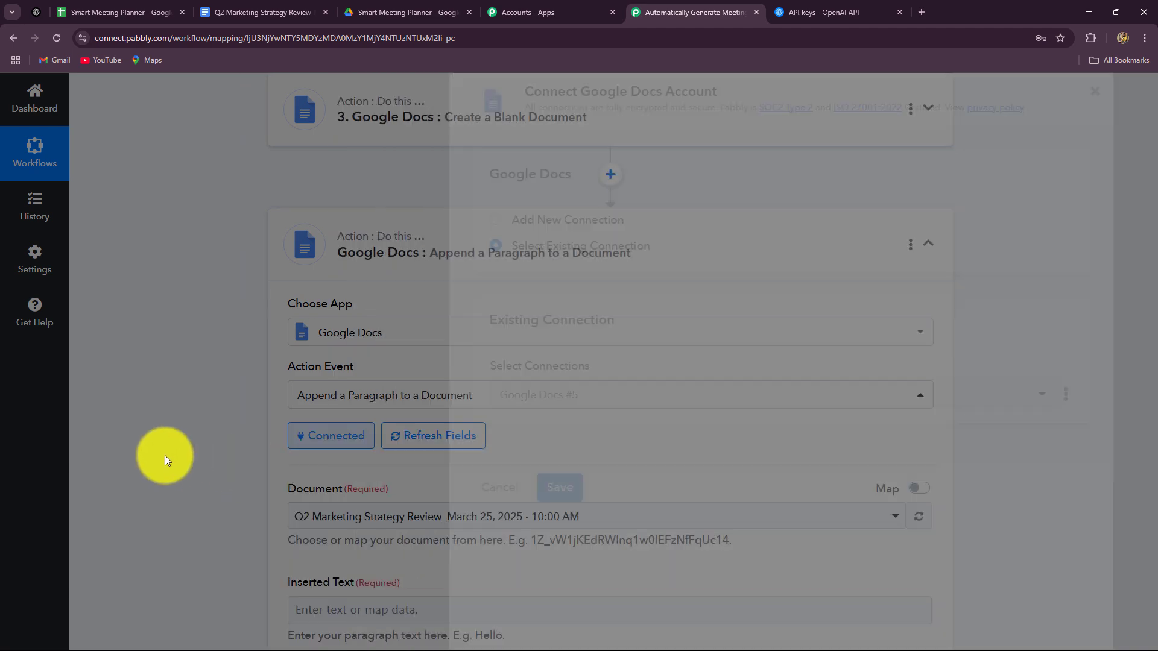
# Check the Smart Meeting Planner spreadsheet and review the loaded Document and Inserted Text fields.
pyautogui.scroll(-3, 164, 455)
pyautogui.scroll(3, 165, 455)
pyautogui.scroll(8, 165, 455)
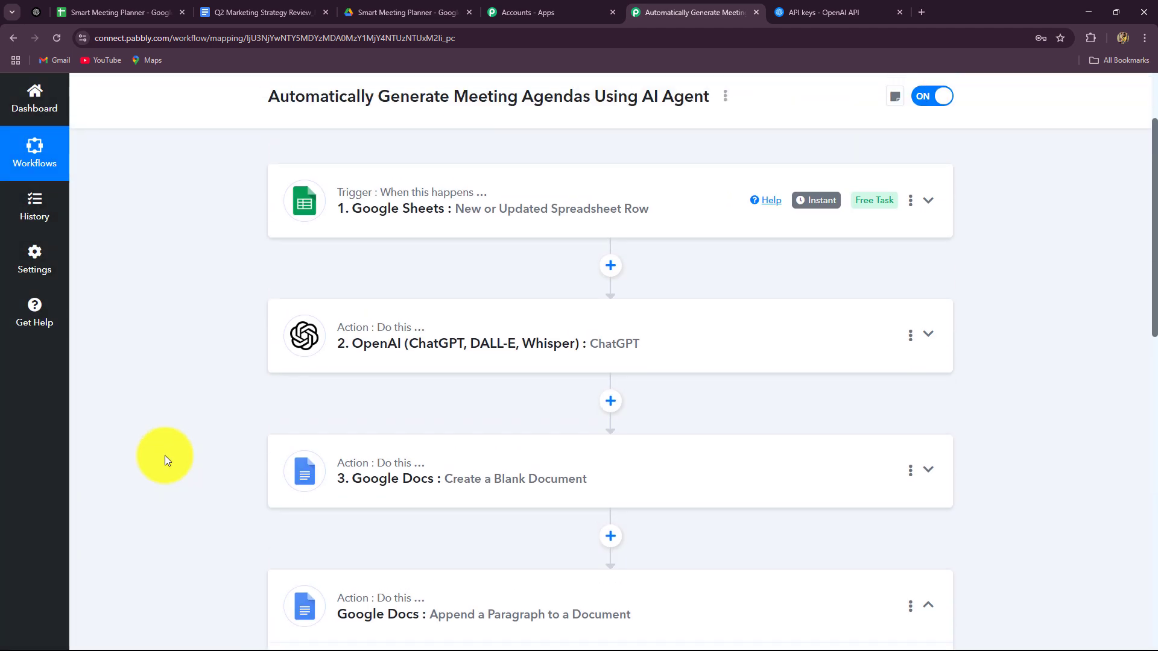
pyautogui.scroll(-6, 165, 455)
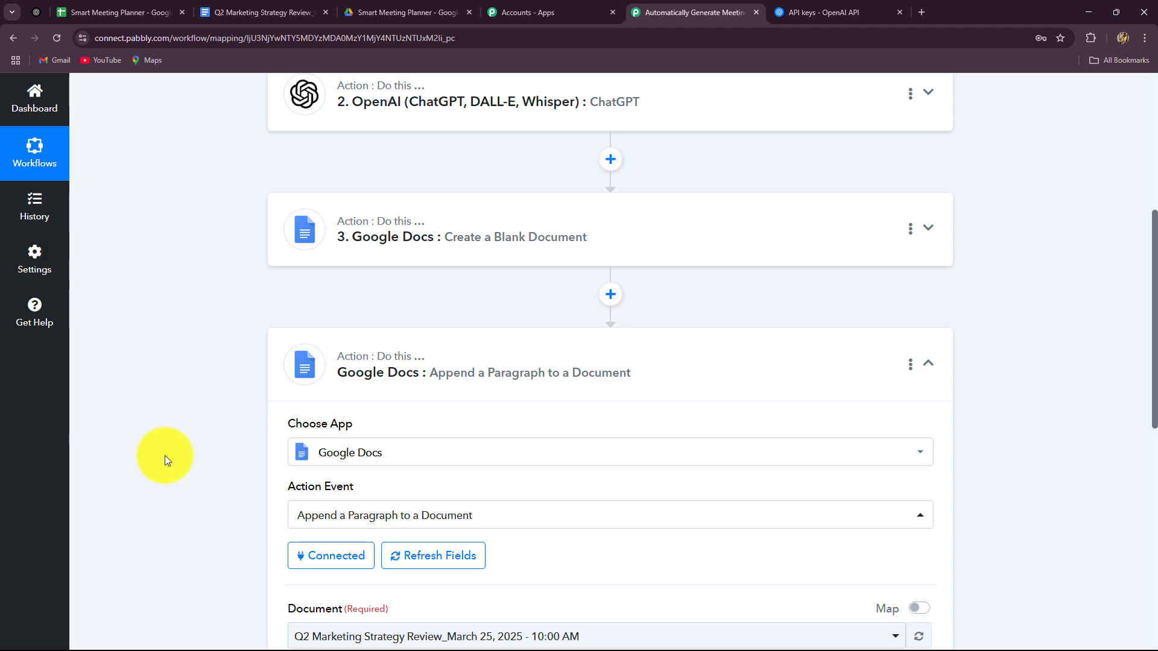
pyautogui.scroll(-4, 167, 464)
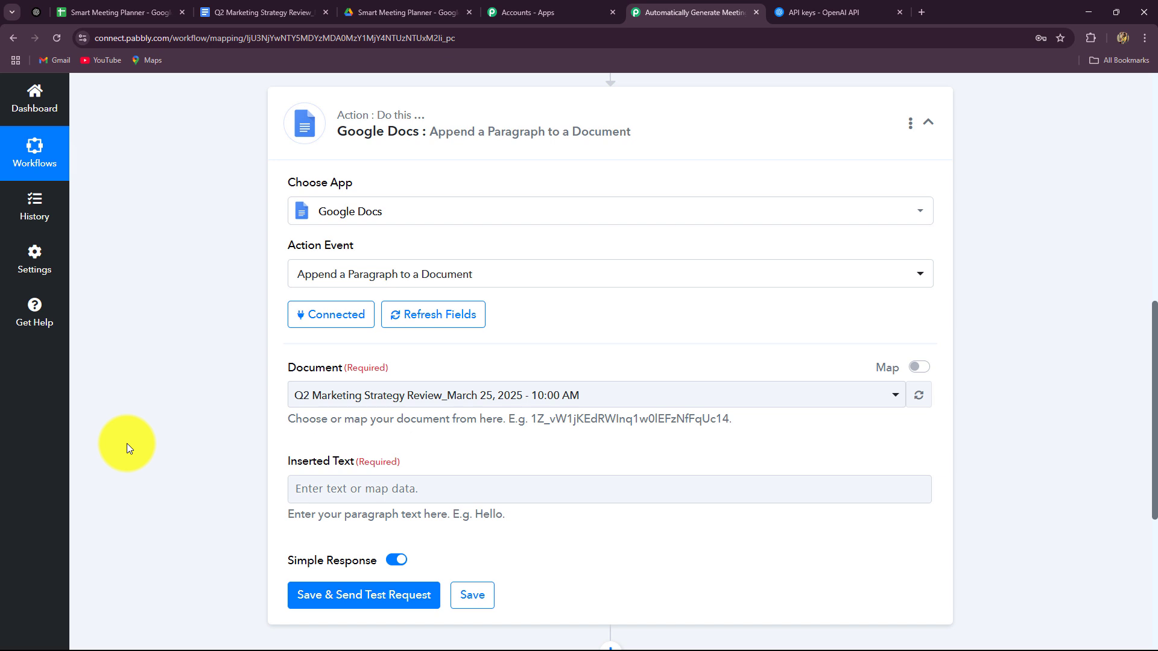
pyautogui.click(160, 9)
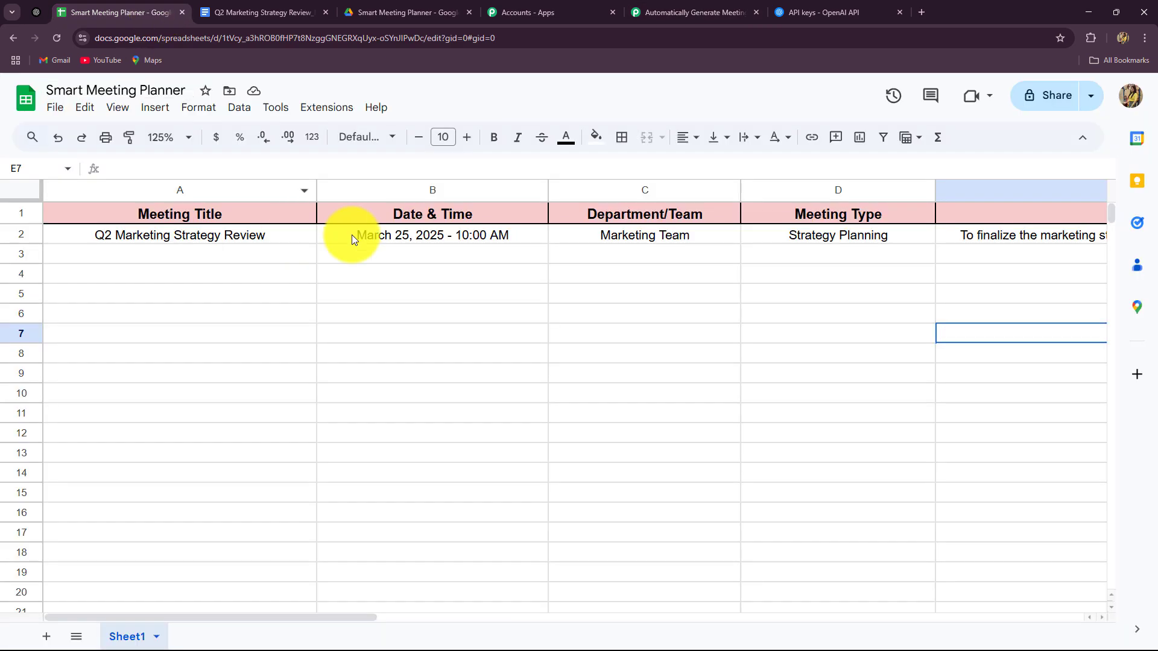
pyautogui.click(686, 9)
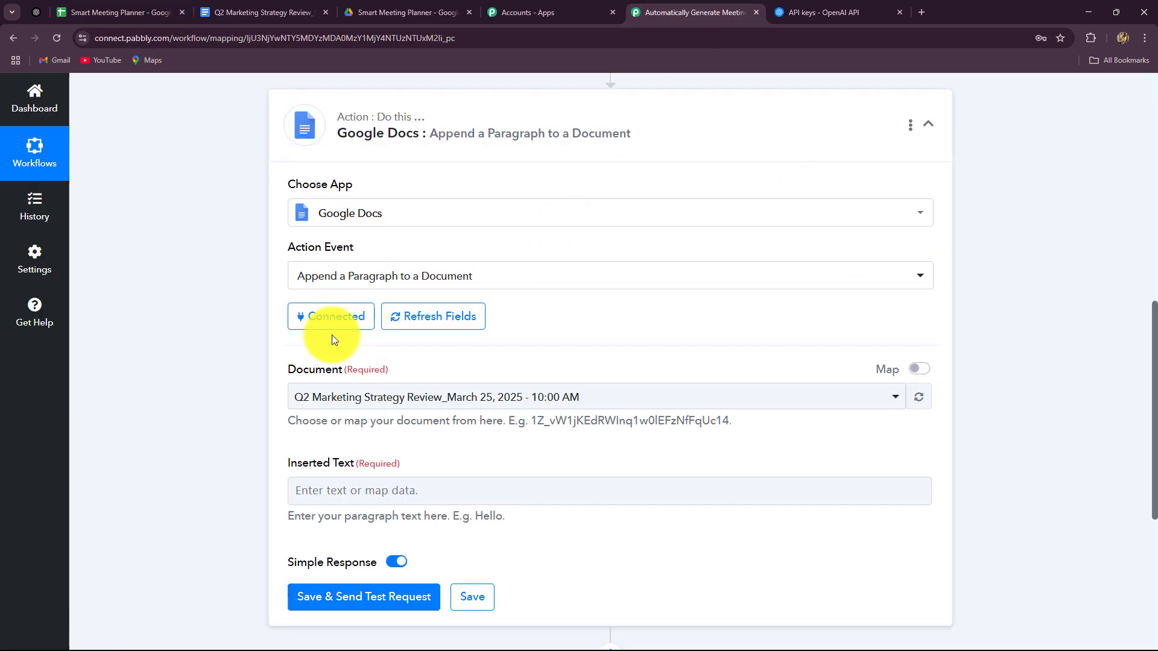
pyautogui.scroll(5, 332, 335)
pyautogui.scroll(5, 350, 361)
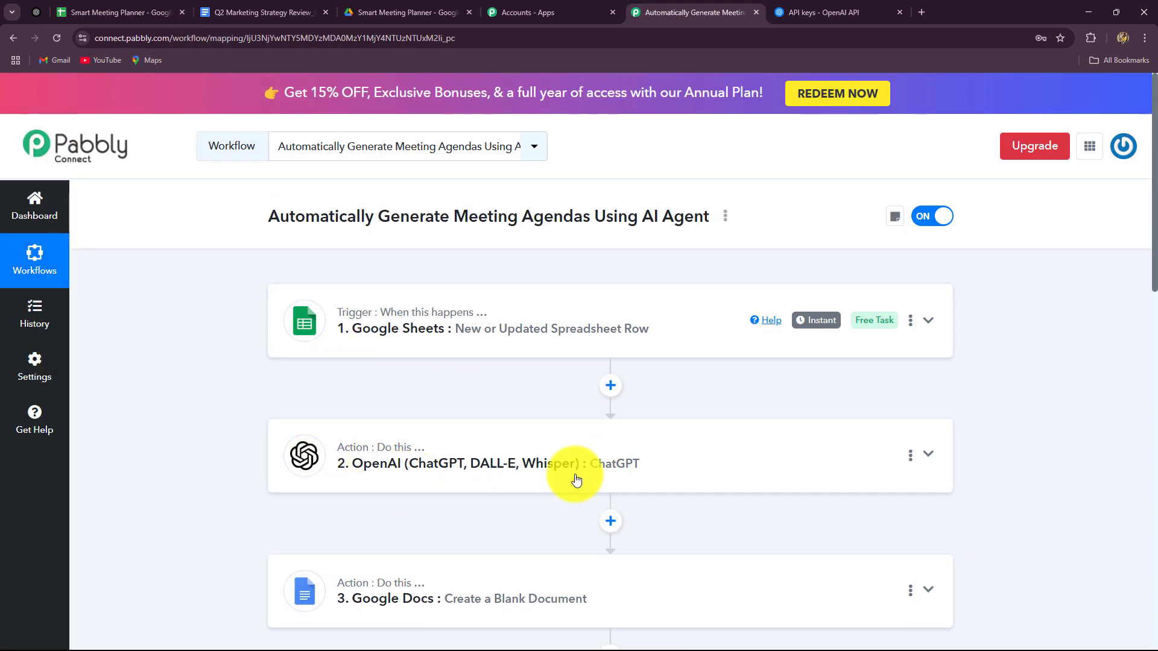
pyautogui.scroll(-5, 573, 474)
pyautogui.scroll(-1, 573, 473)
pyautogui.scroll(-3, 426, 344)
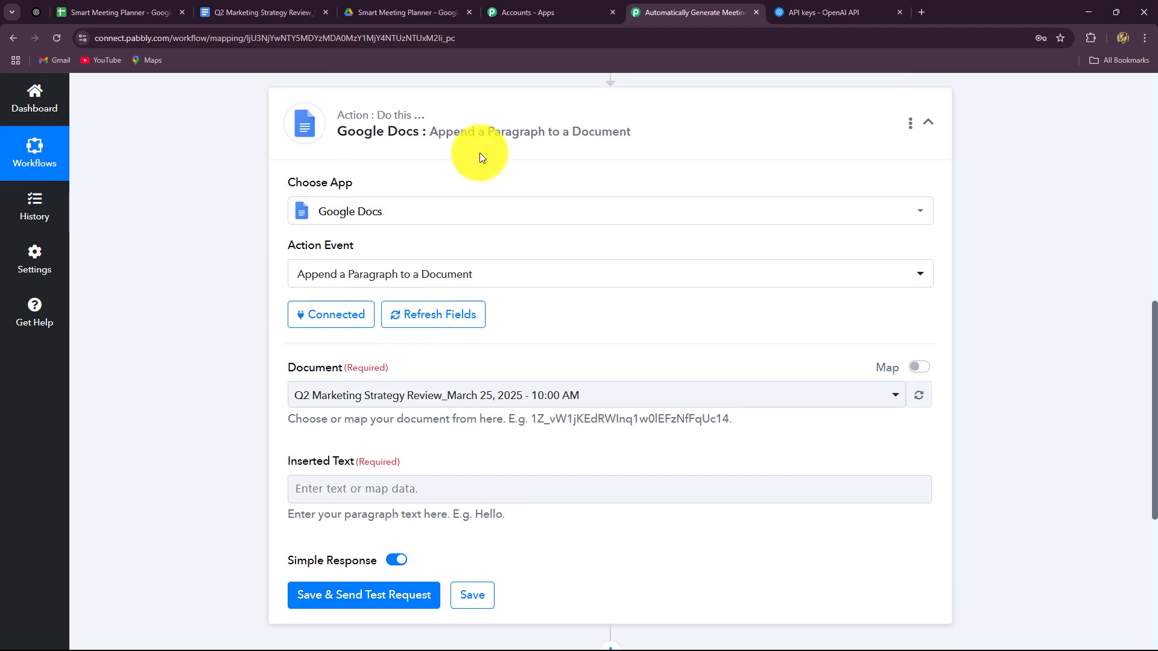
pyautogui.scroll(-5, 230, 357)
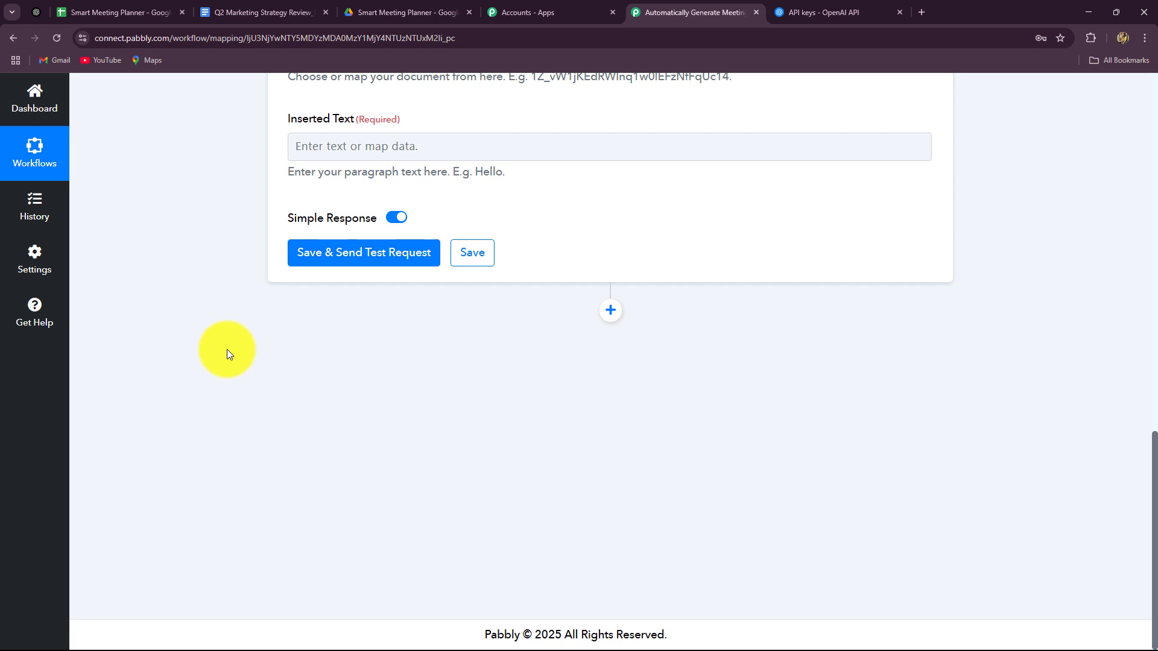
pyautogui.scroll(2, 230, 352)
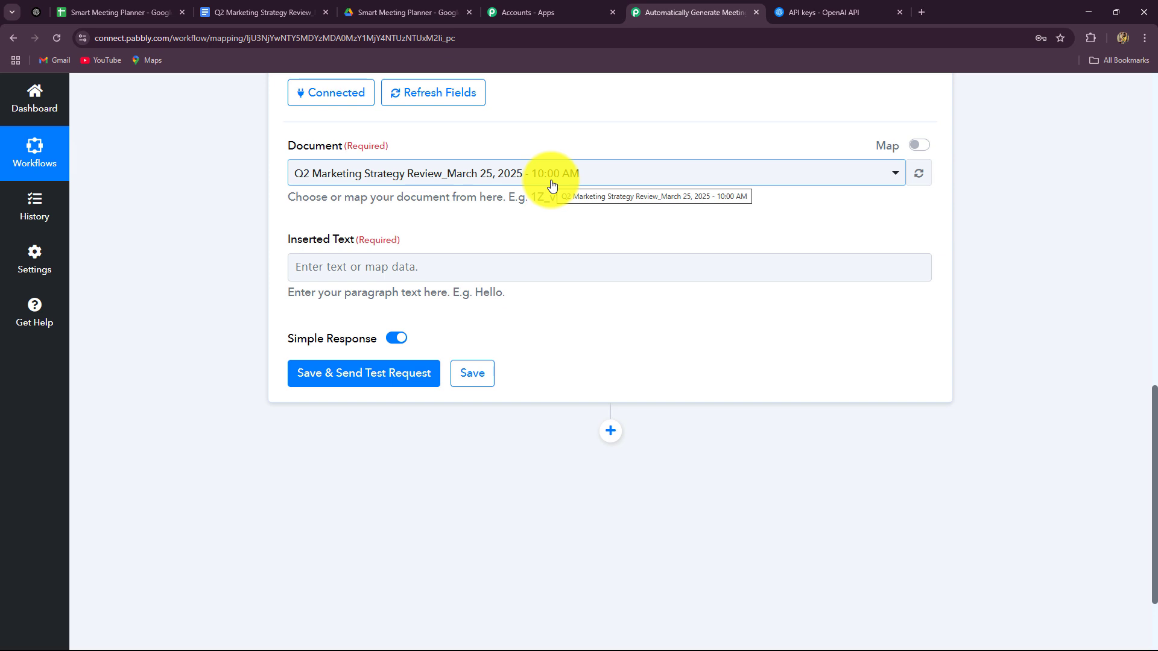
# Switch Document to mapped data and insert the Create a Blank Document step's DocumentId.
pyautogui.click(920, 146)
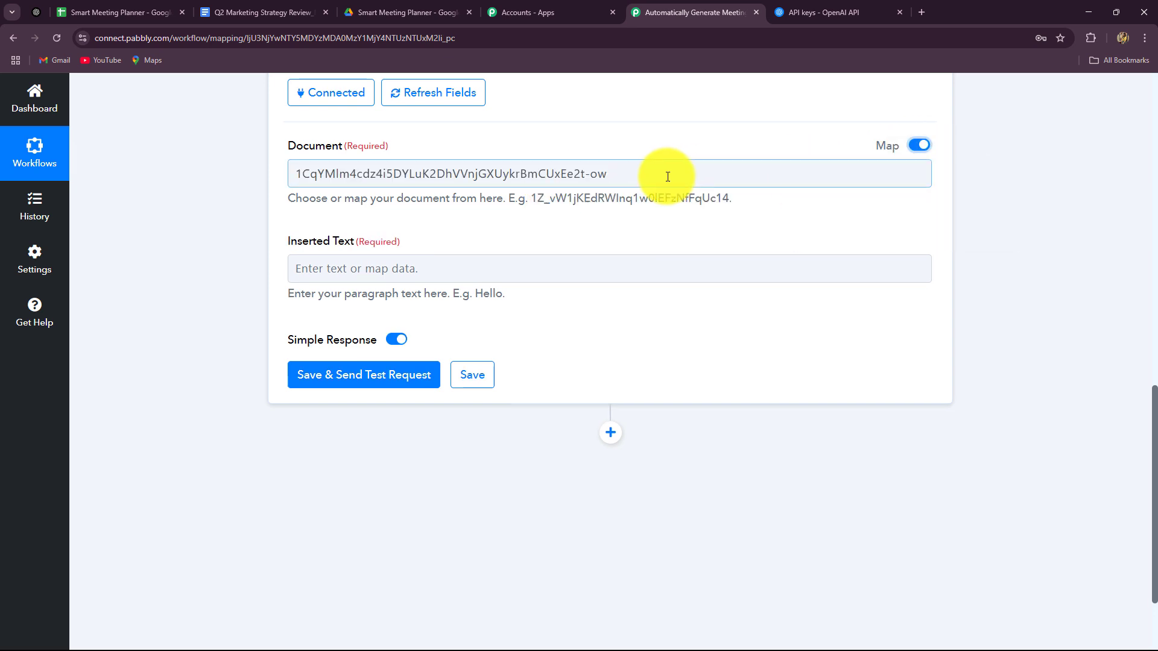
pyautogui.moveTo(667, 176); pyautogui.dragTo(237, 175)
pyautogui.press('BackSpace')
pyautogui.click(401, 182)
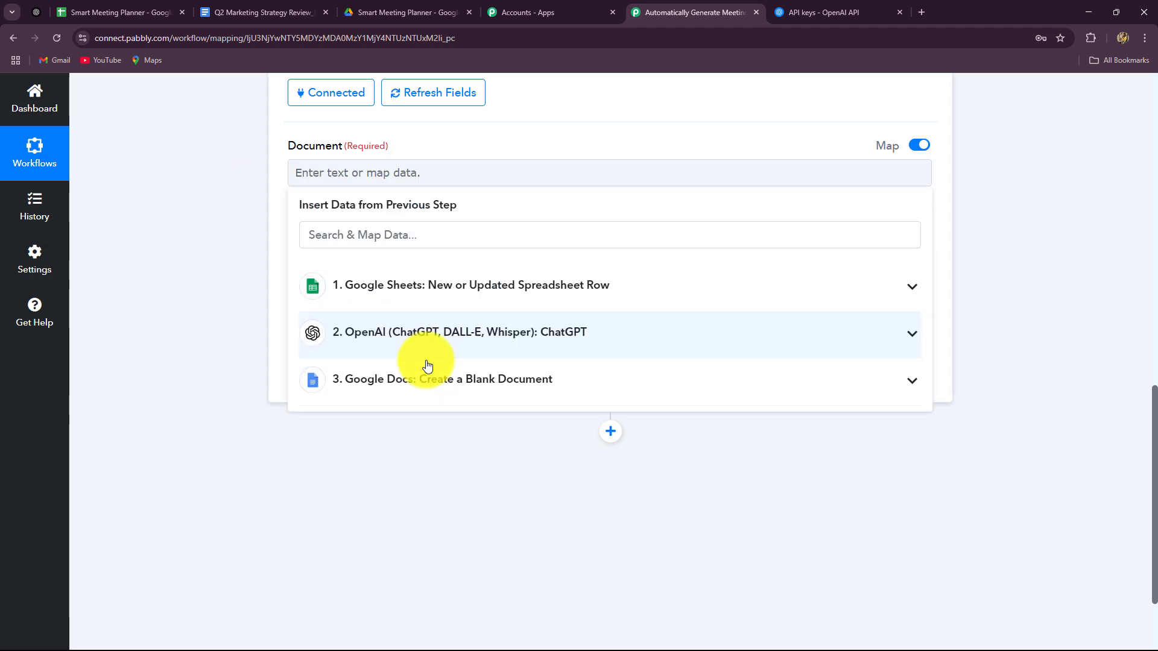
pyautogui.click(426, 385)
pyautogui.click(364, 236)
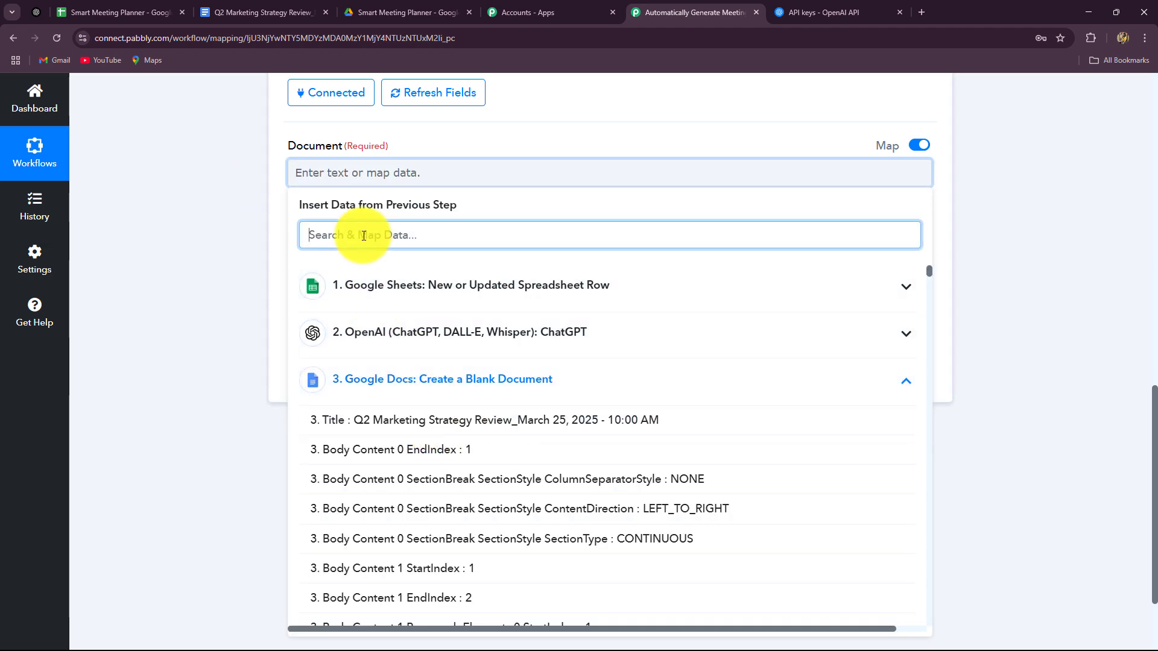
pyautogui.write('id')
pyautogui.scroll(-1, 424, 523)
pyautogui.scroll(-5, 424, 523)
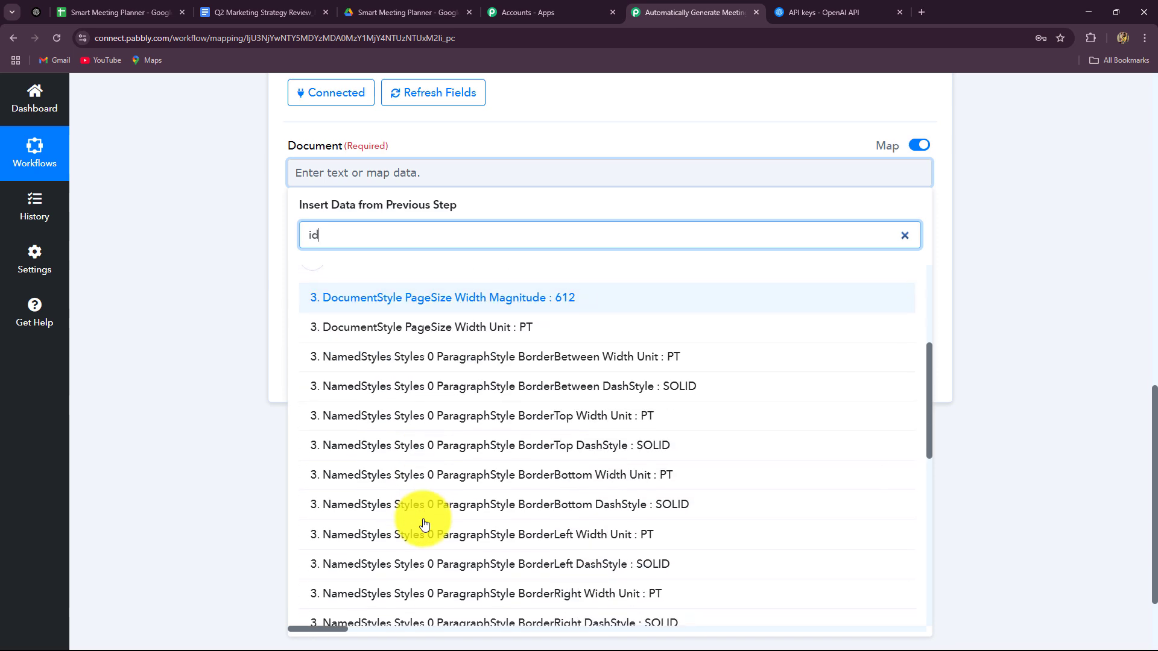
pyautogui.click(409, 592)
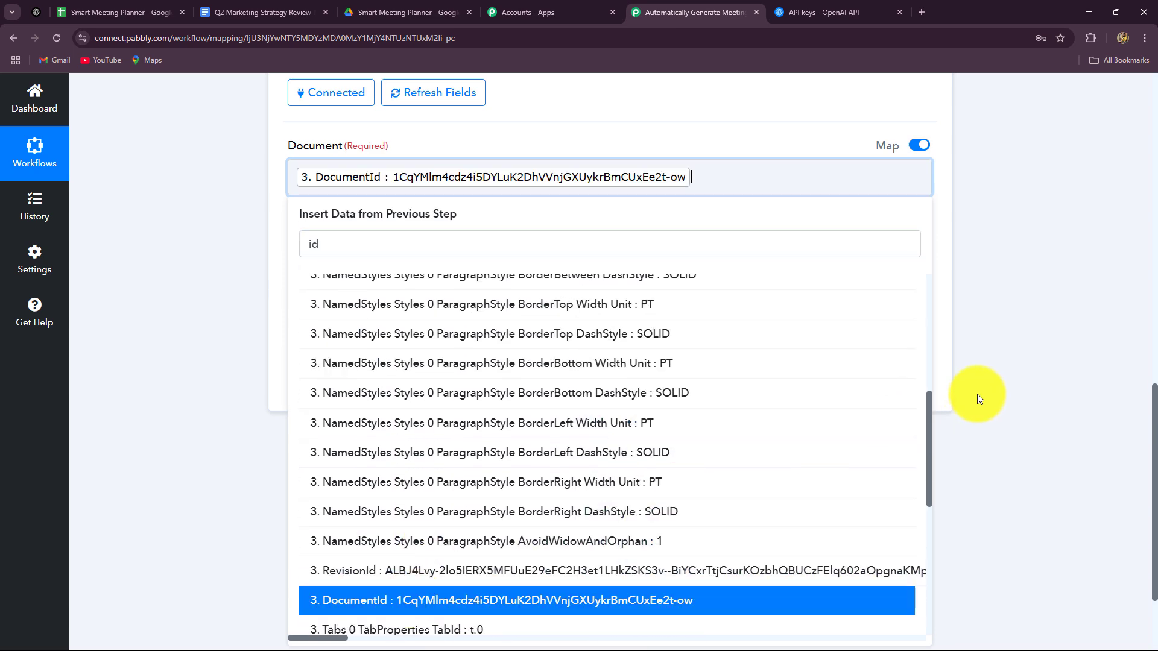
pyautogui.click(977, 394)
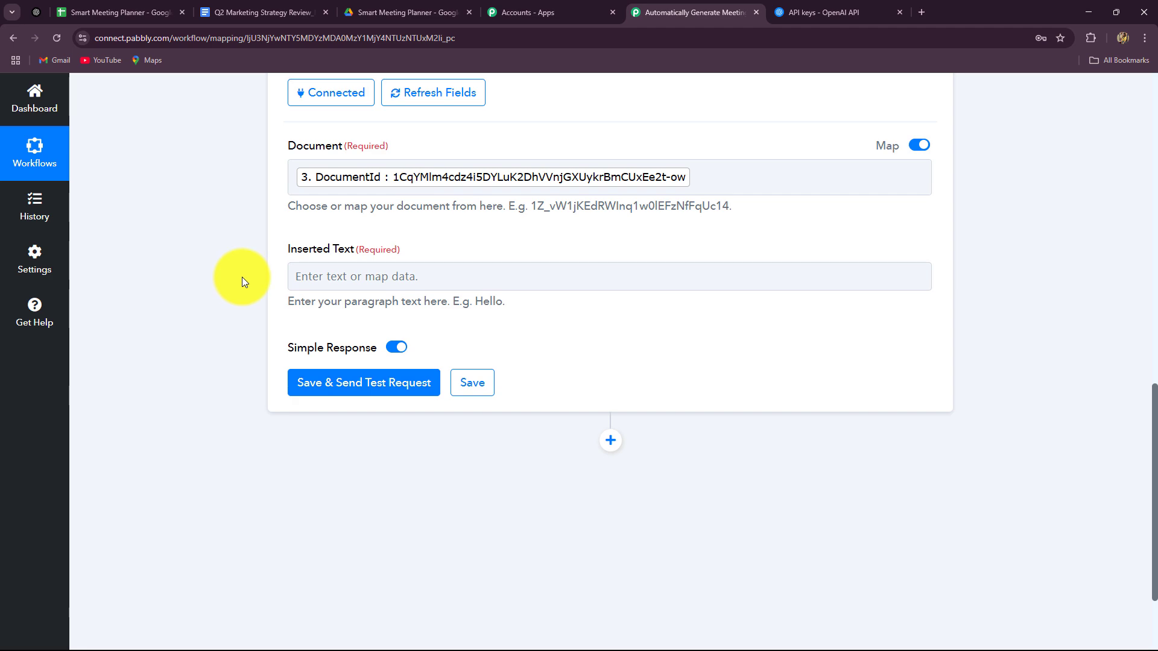
# Insert ChatGPT's Message Content as Inserted Text and test, which warns Document is Required.
pyautogui.scroll(-2, 241, 277)
pyautogui.click(359, 147)
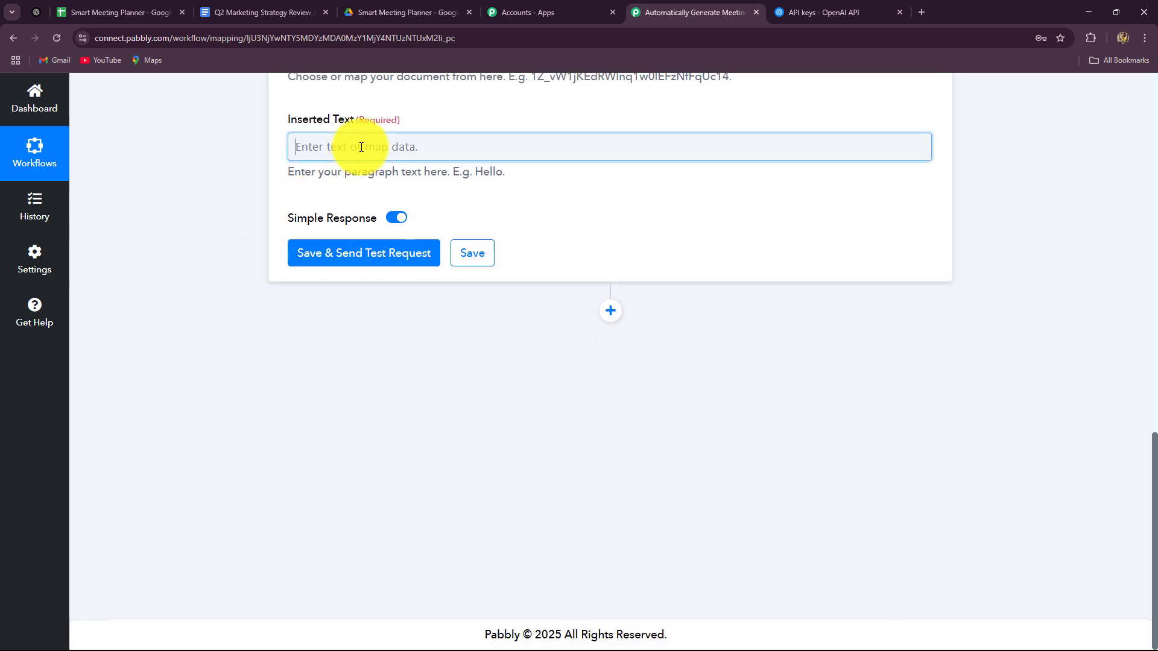
pyautogui.click(441, 358)
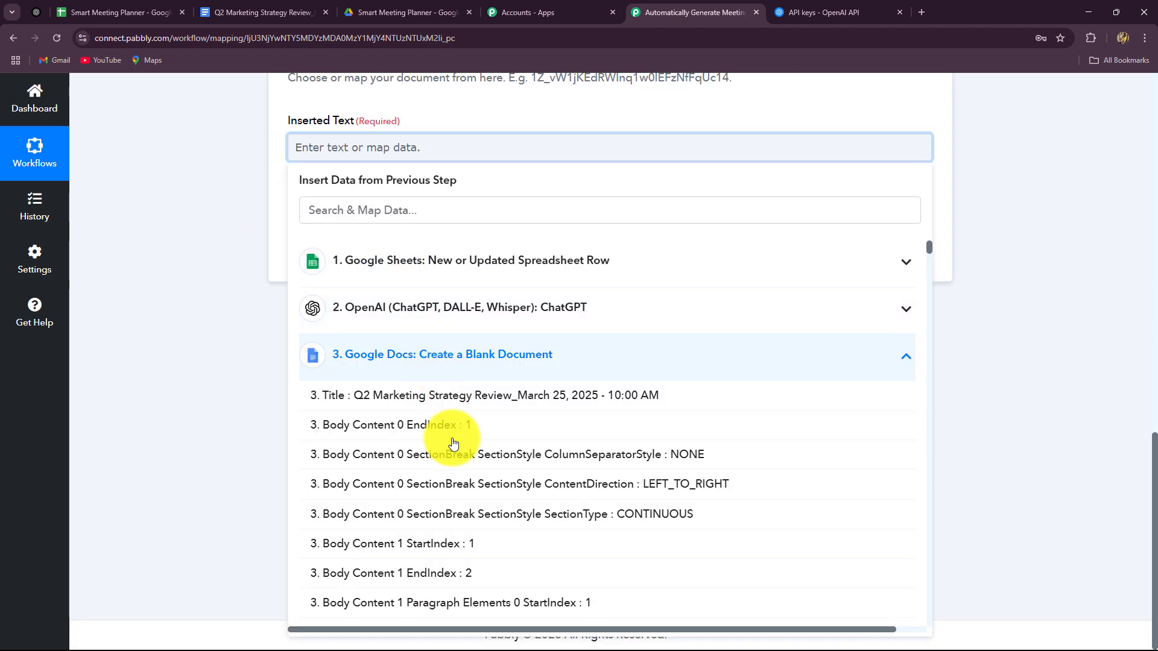
pyautogui.click(392, 304)
pyautogui.click(505, 598)
pyautogui.click(1033, 380)
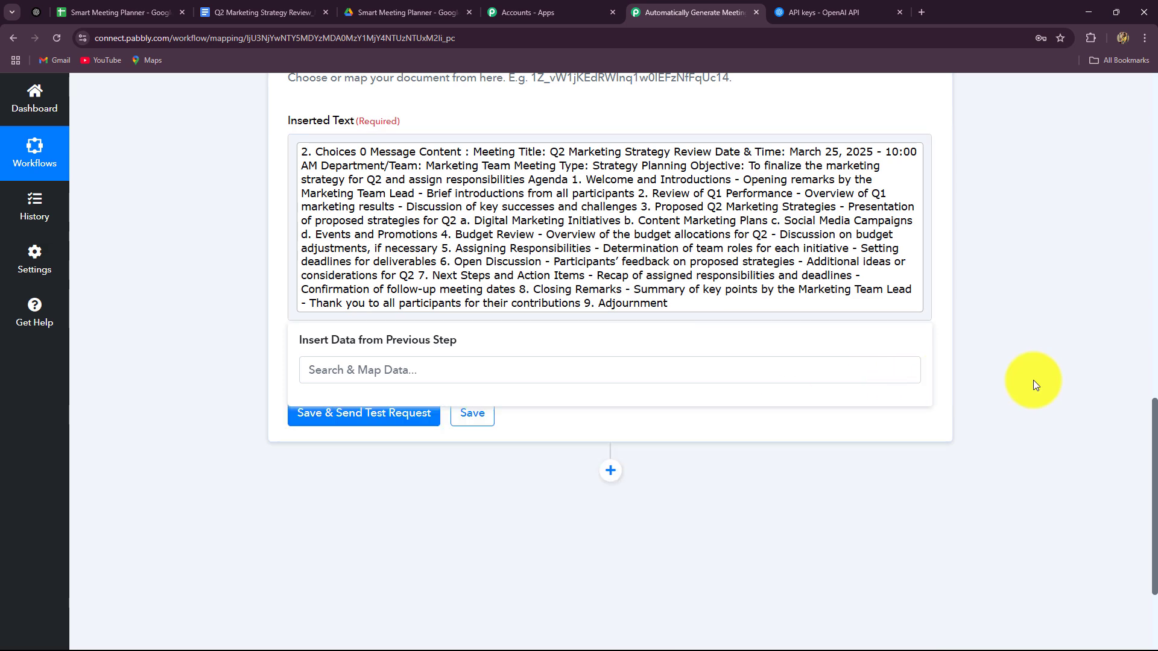
pyautogui.click(403, 427)
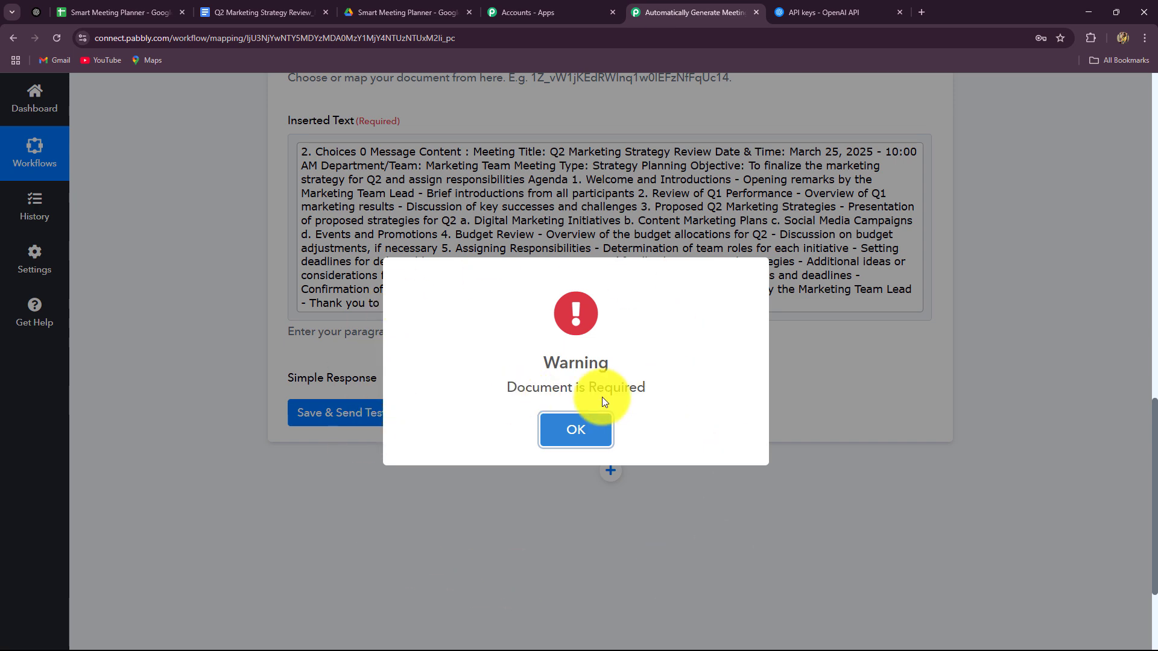
# Dismiss the warning and re-insert step 3's DocumentId into the Document field.
pyautogui.click(551, 440)
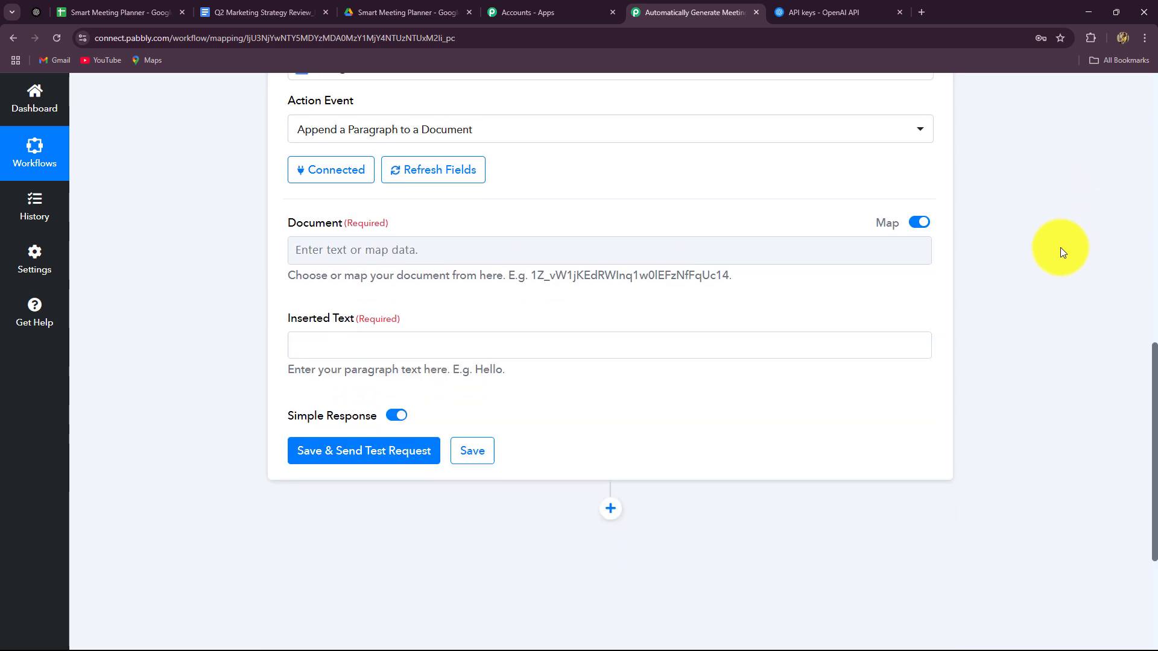
pyautogui.click(563, 170)
pyautogui.scroll(-3, 442, 349)
pyautogui.click(444, 194)
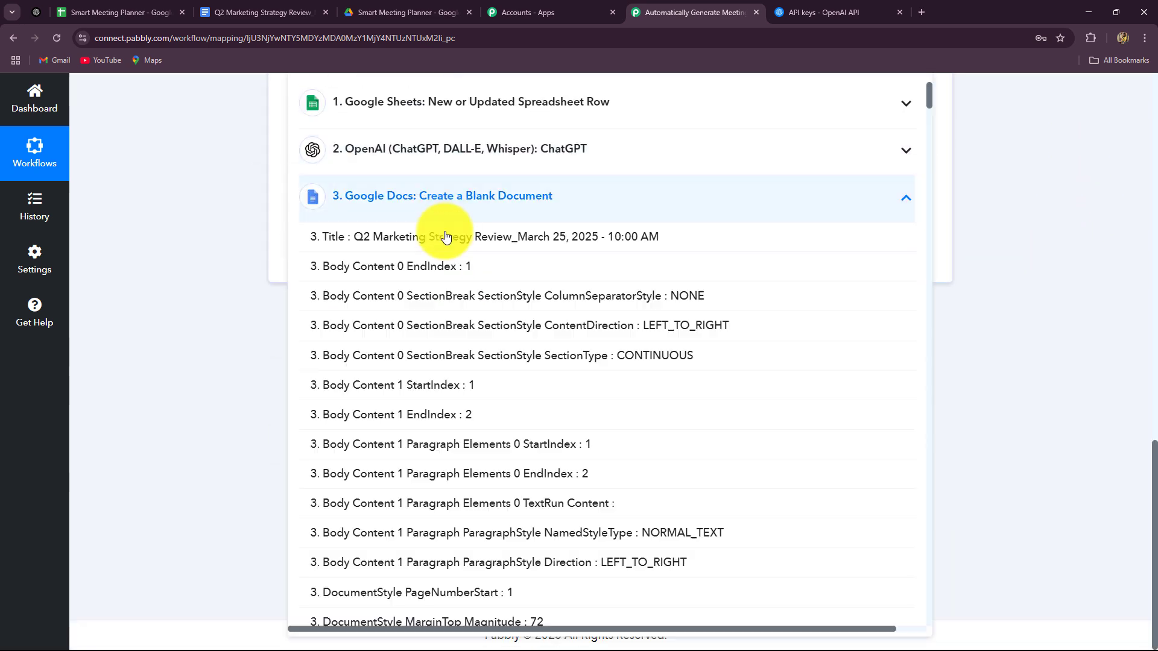
pyautogui.scroll(-4, 456, 406)
pyautogui.scroll(10, 457, 407)
pyautogui.click(453, 173)
pyautogui.write('id')
pyautogui.scroll(-9, 398, 543)
pyautogui.click(393, 412)
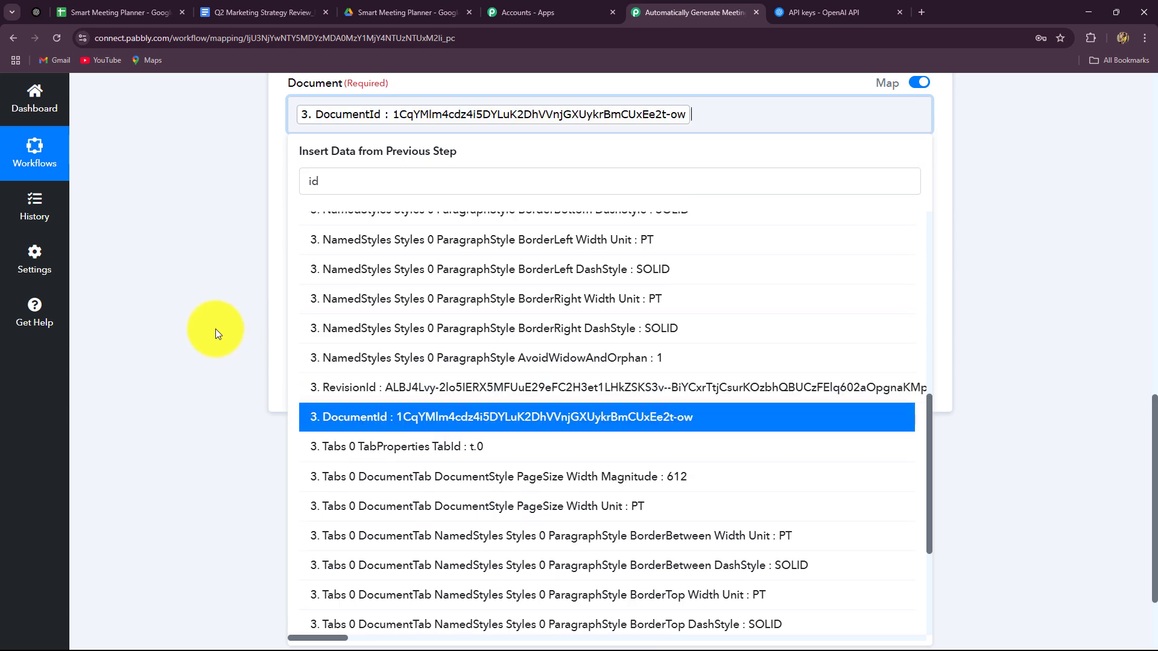
pyautogui.click(215, 329)
pyautogui.click(358, 388)
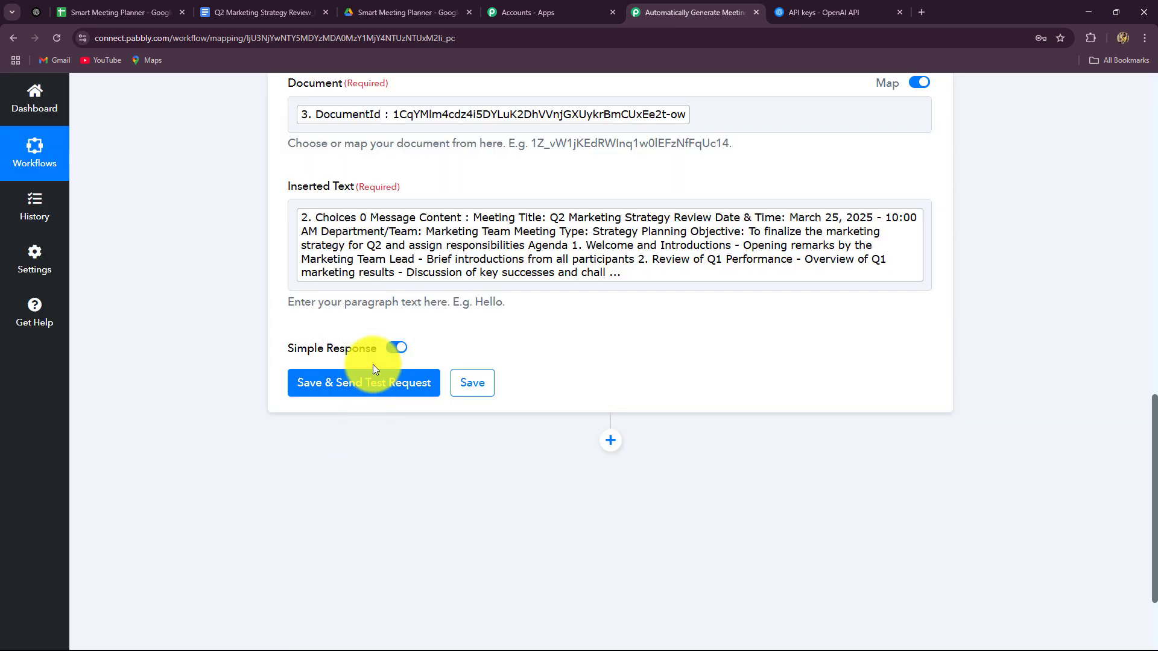
# Rerun the test, which now succeeds and returns the DocumentId.
pyautogui.click(373, 373)
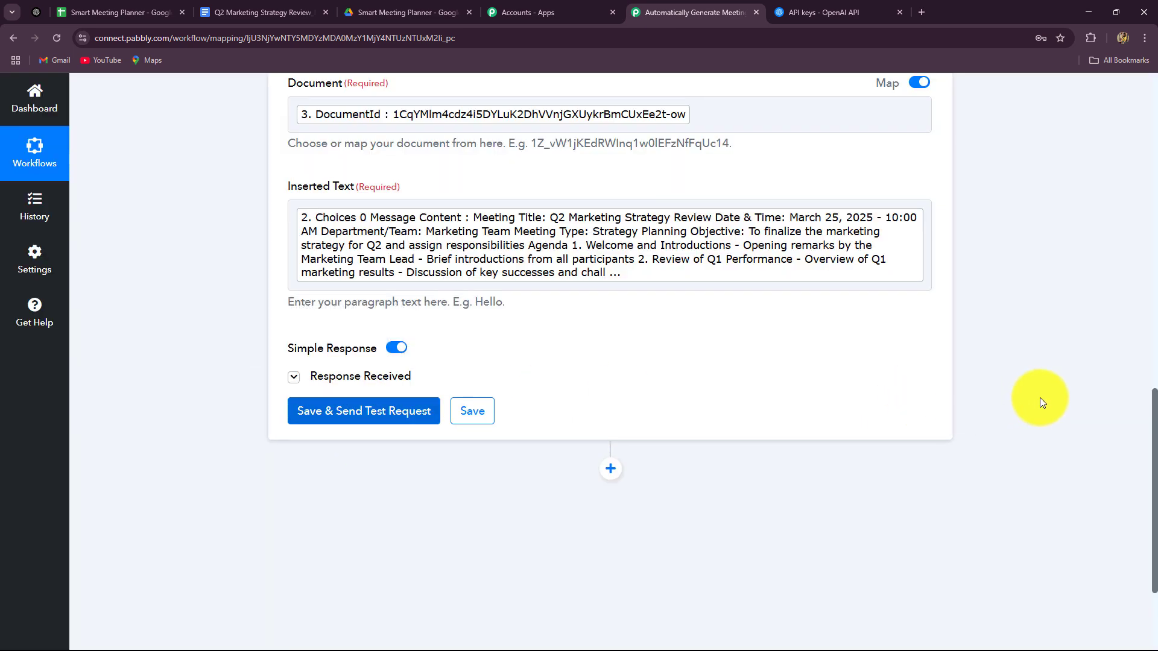
pyautogui.scroll(-4, 913, 216)
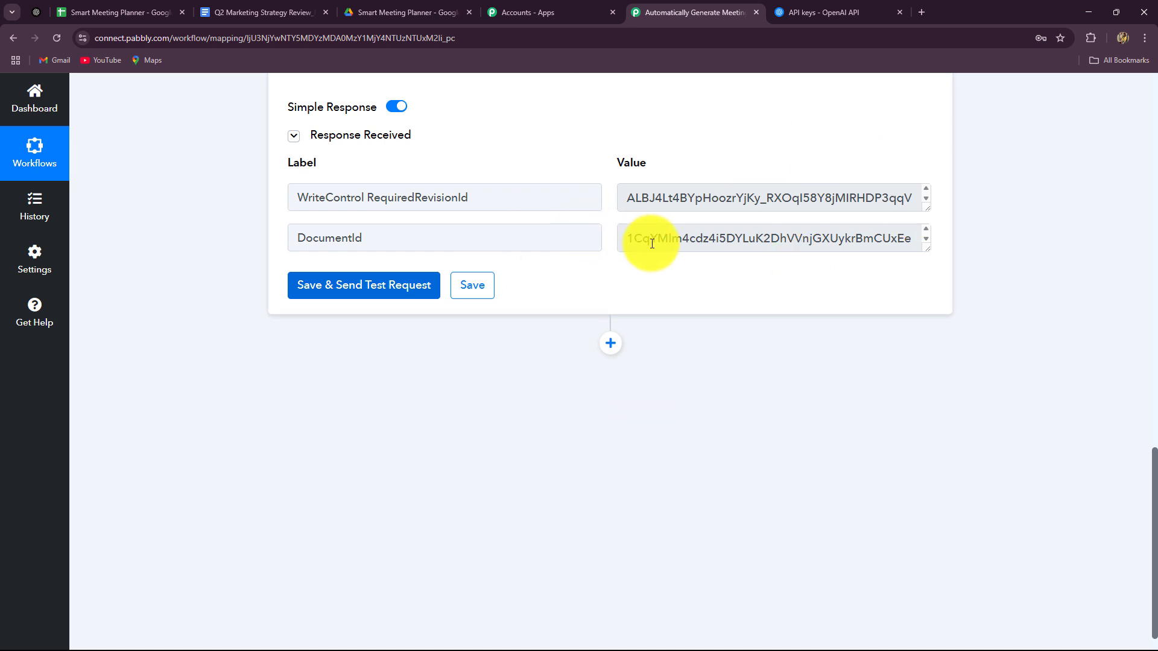
pyautogui.moveTo(646, 241); pyautogui.dragTo(923, 244)
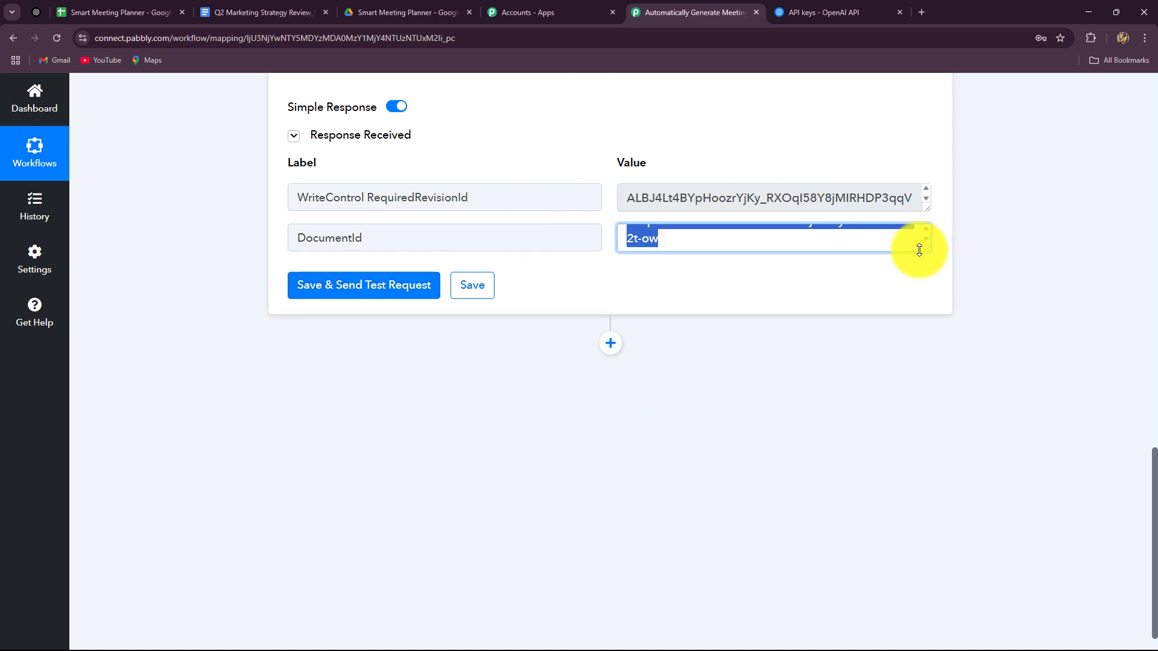
# Scroll through the agenda in the Q2 Marketing Strategy Review document, then return to Docs home.
pyautogui.click(241, 17)
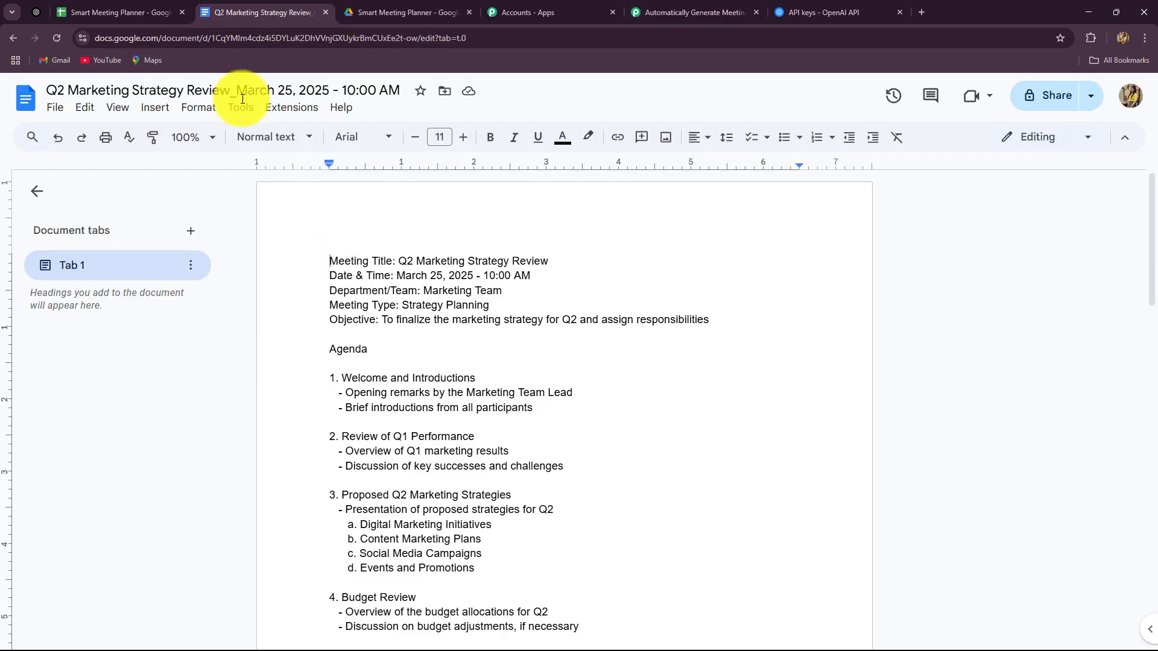
pyautogui.scroll(-8, 269, 458)
pyautogui.scroll(8, 269, 459)
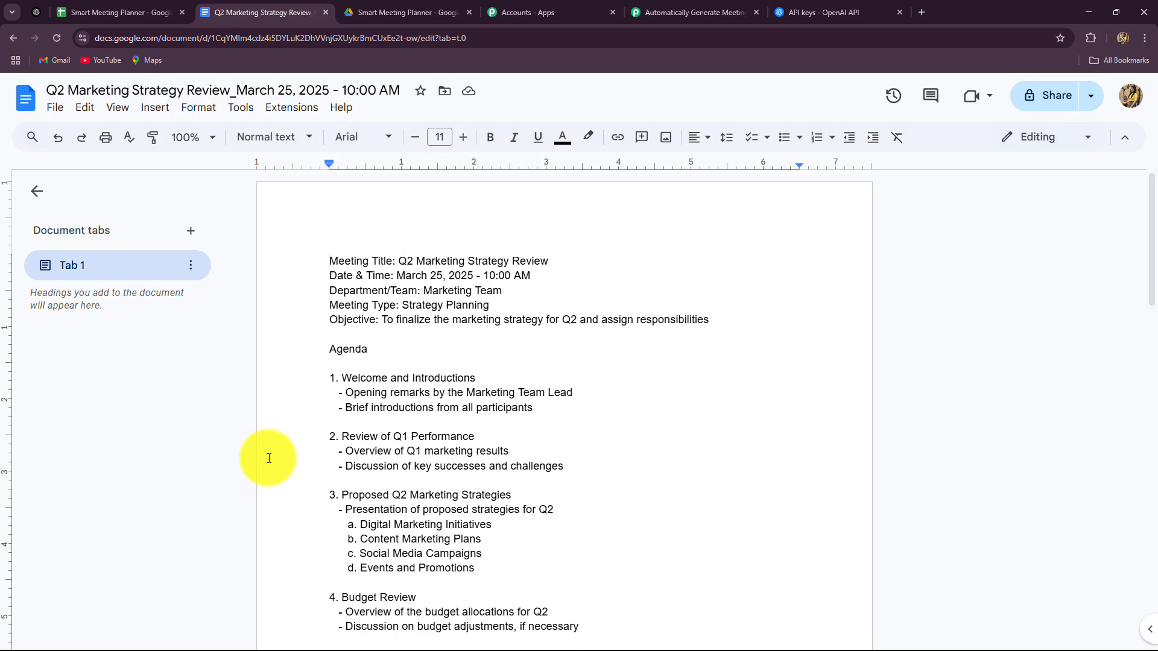
pyautogui.scroll(-8, 315, 422)
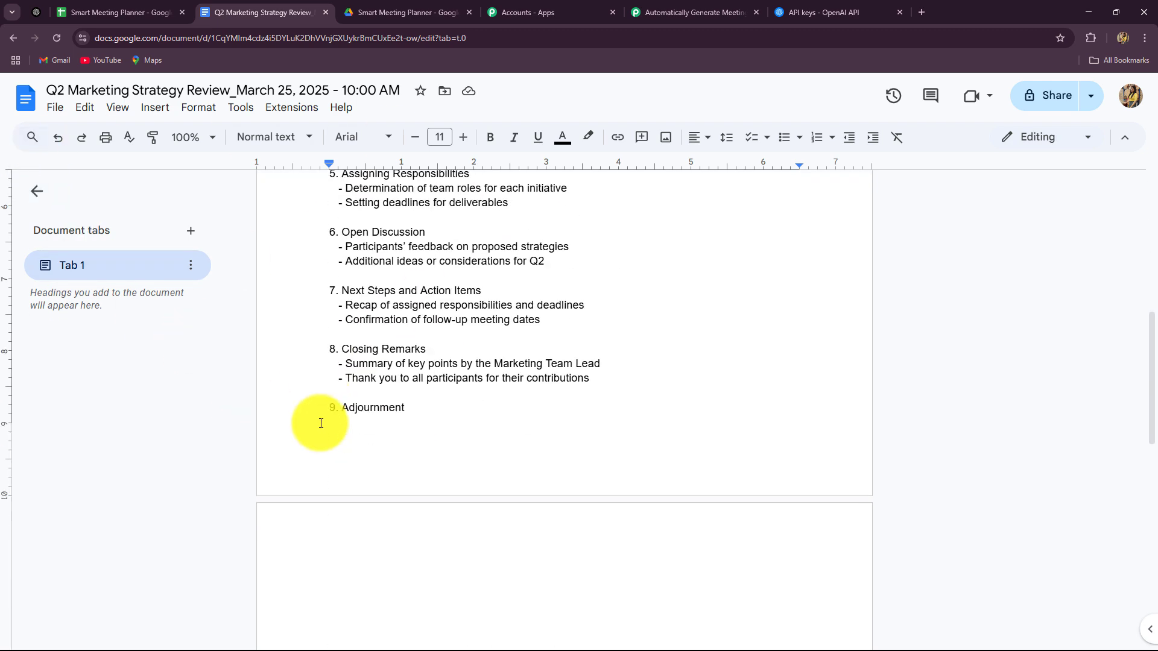
pyautogui.scroll(8, 321, 423)
pyautogui.scroll(-10, 321, 432)
pyautogui.scroll(10, 321, 432)
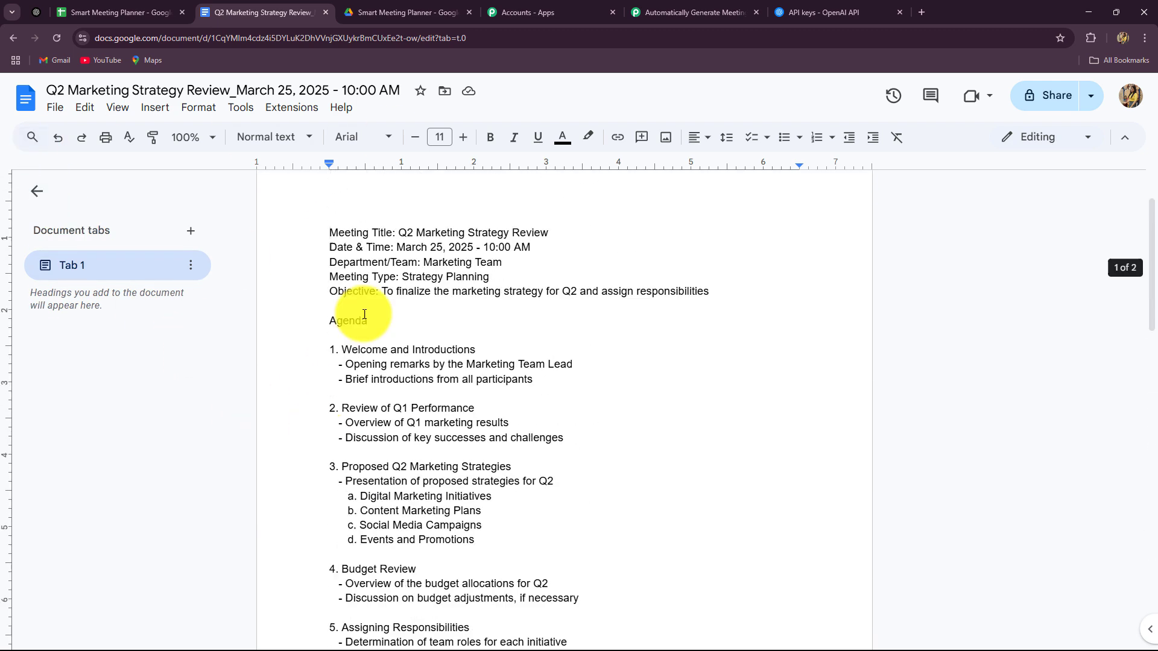
pyautogui.click(646, 2)
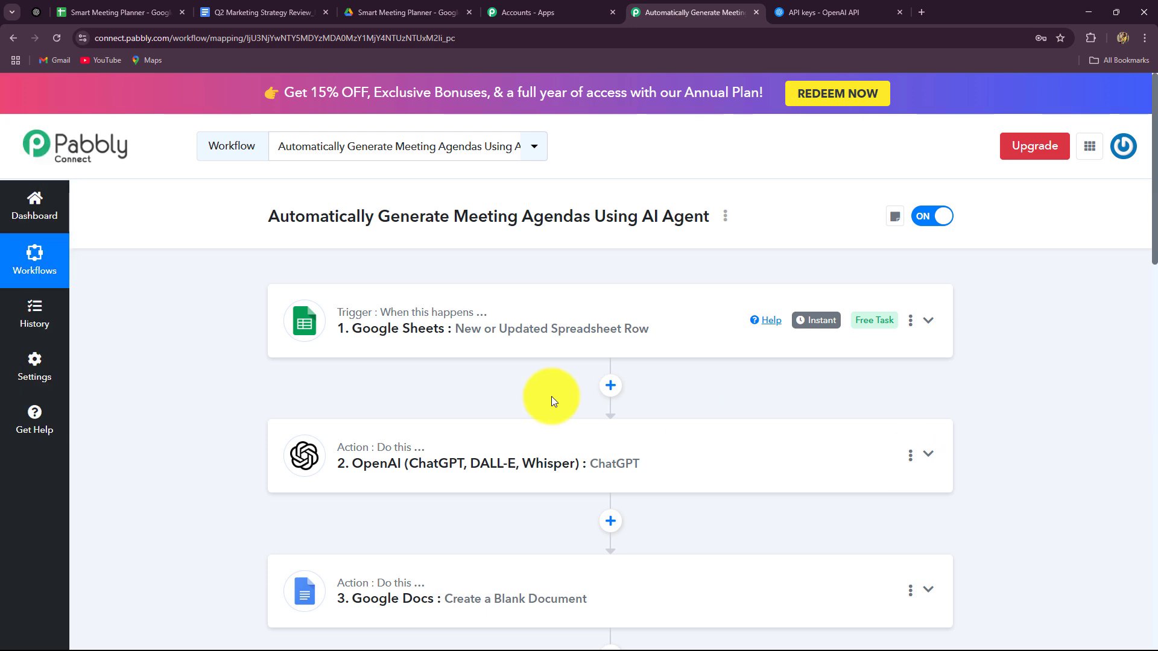
pyautogui.scroll(-4, 256, 439)
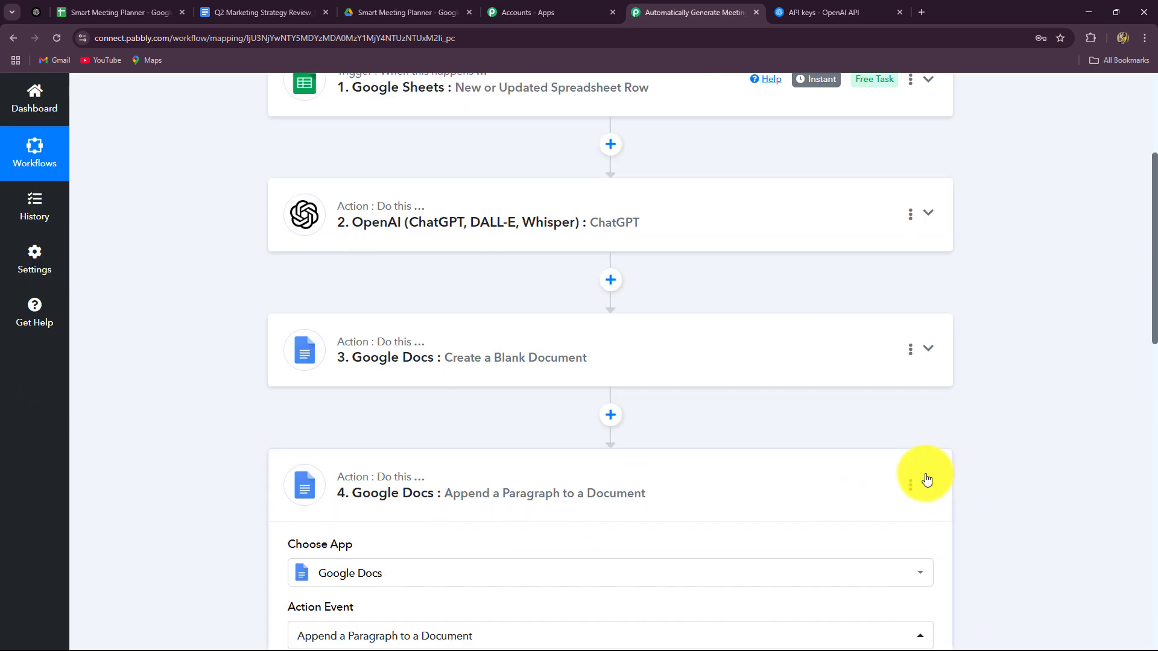
pyautogui.click(247, 13)
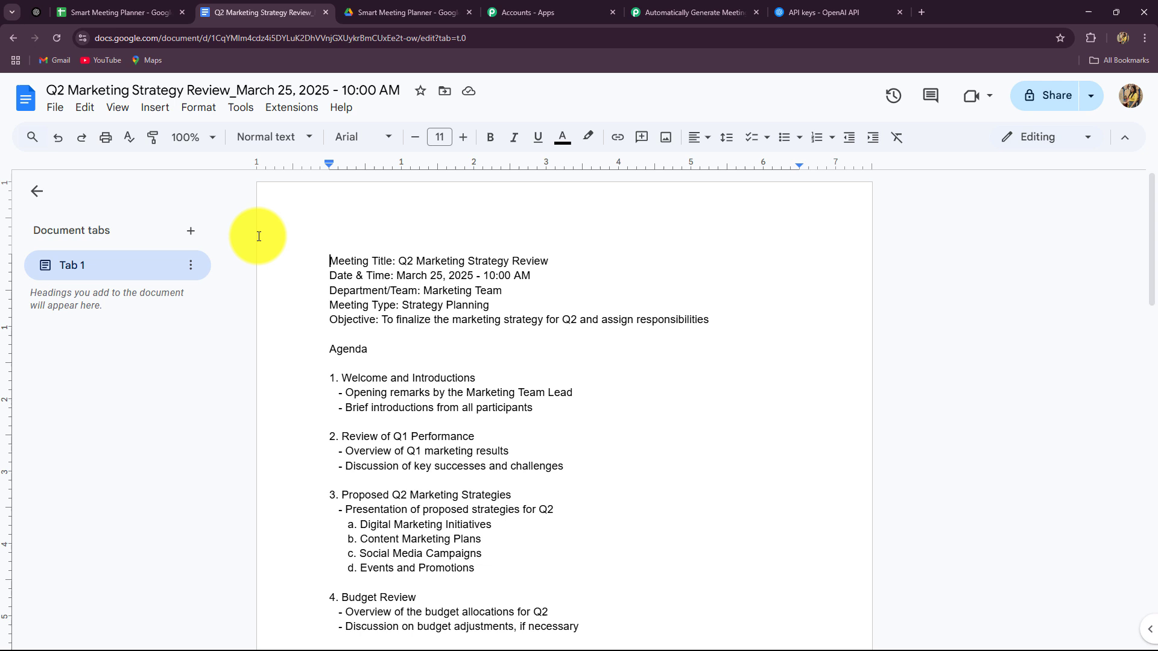
pyautogui.click(18, 40)
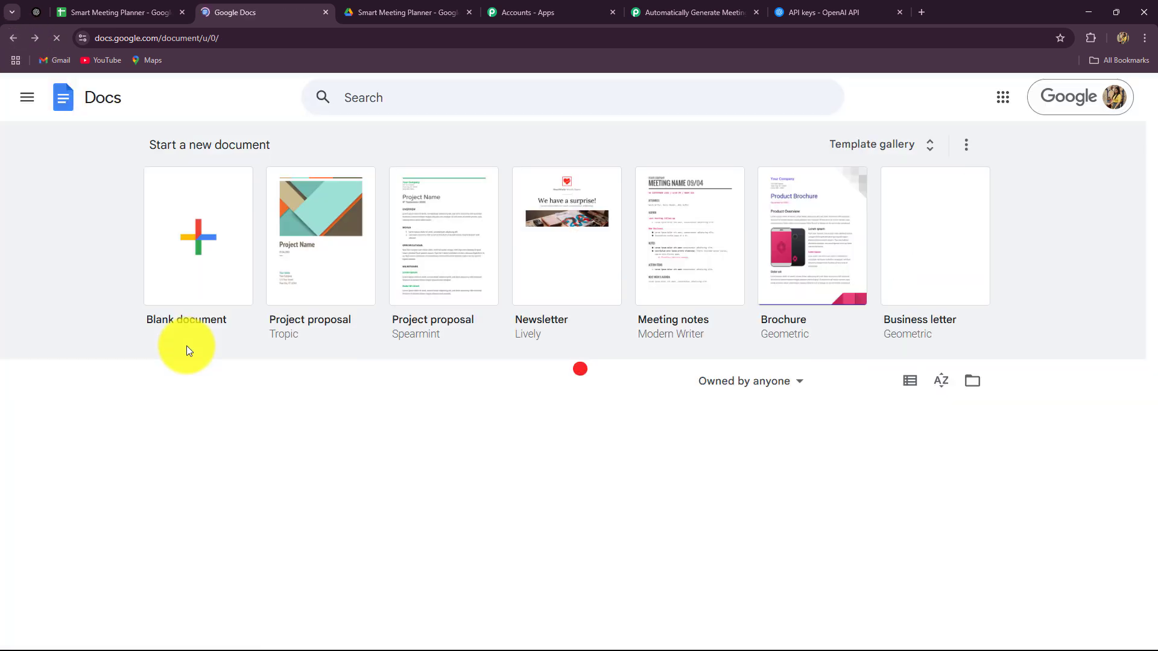
# Find the document under Recent, check the empty Smart Meeting Planner Drive folder, then return to Pabbly.
pyautogui.scroll(-2, 53, 379)
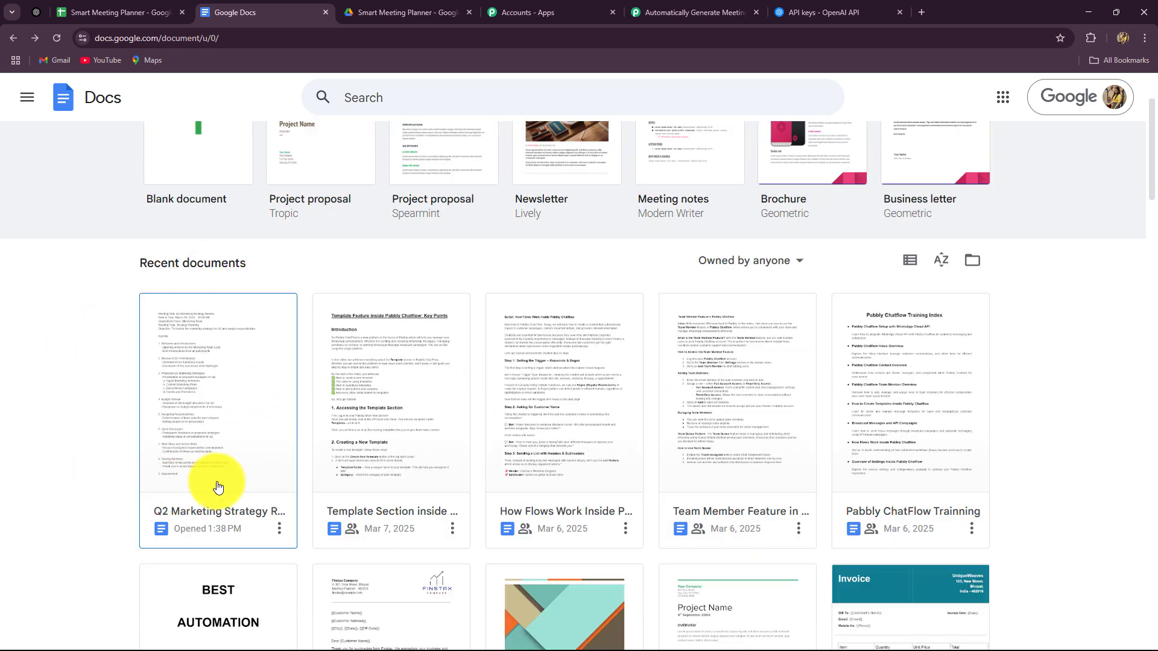
pyautogui.click(429, 9)
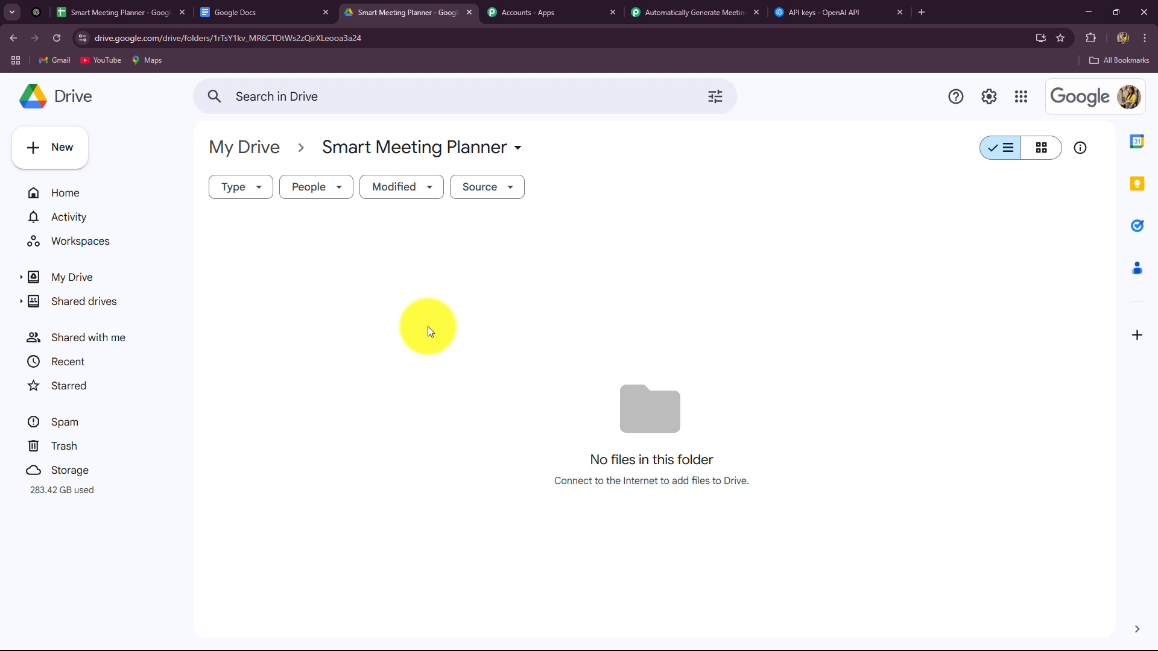
pyautogui.click(652, 11)
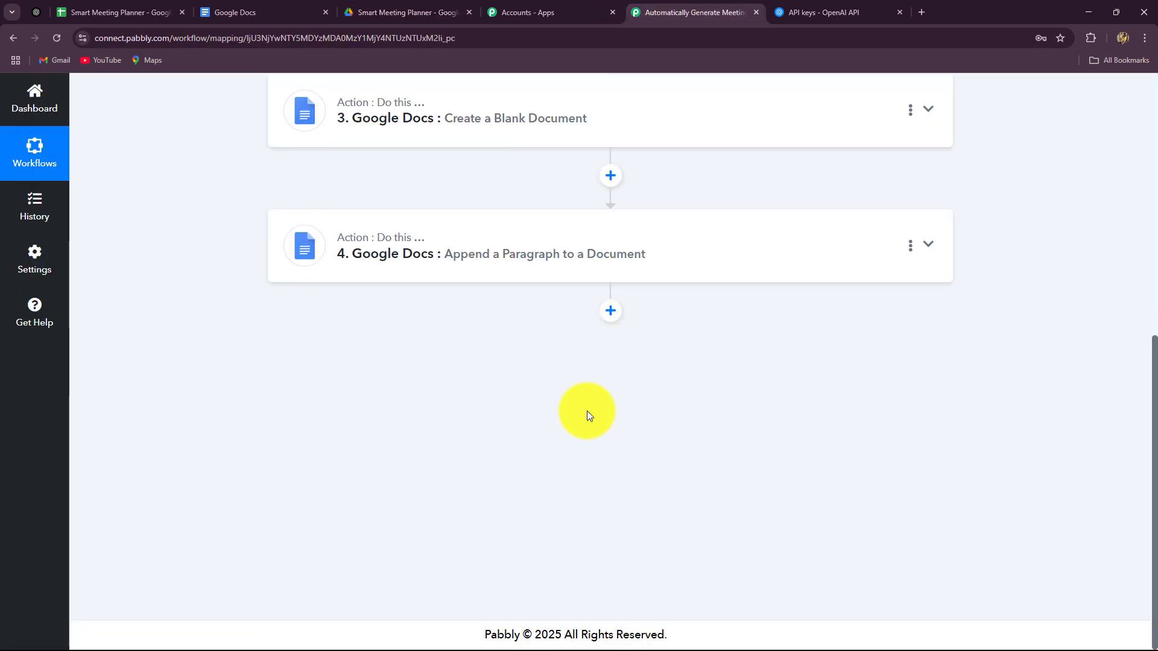
# Add a fifth step after step 4 using Google Drive's Move a File action.
pyautogui.click(610, 312)
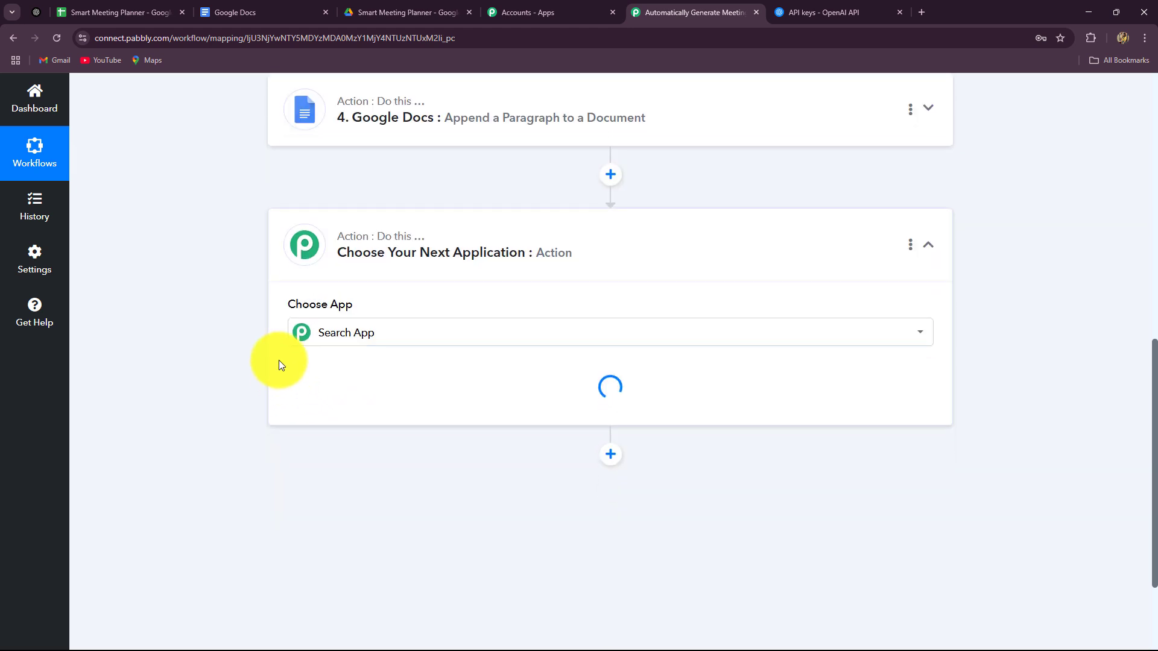
pyautogui.write('Googl')
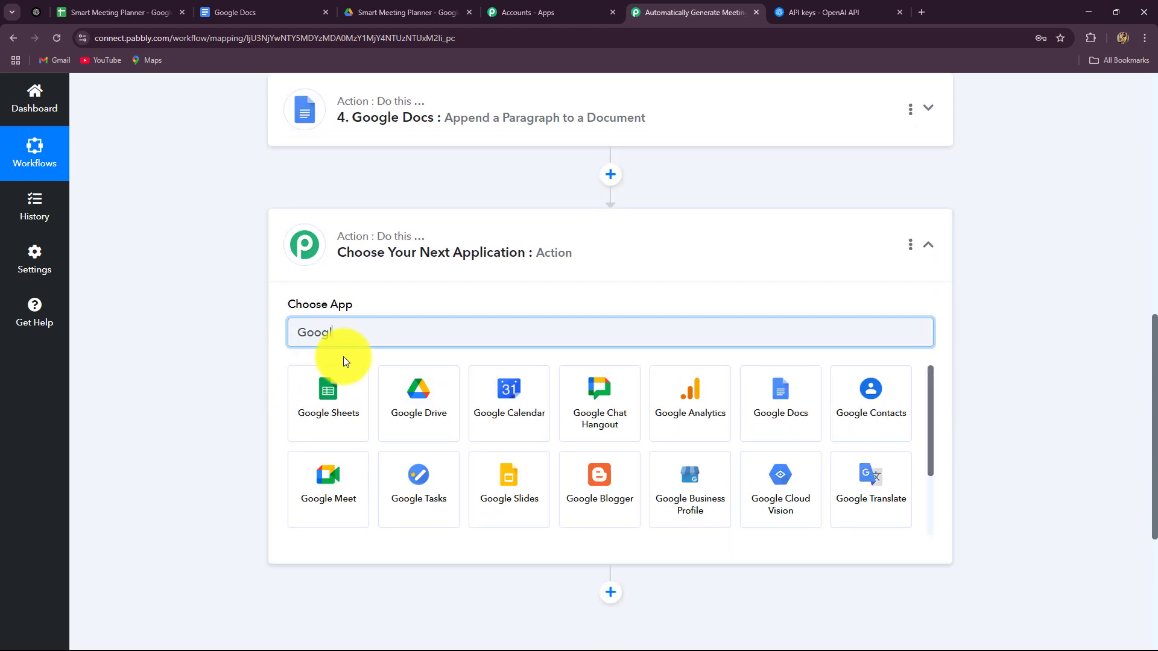
pyautogui.click(432, 410)
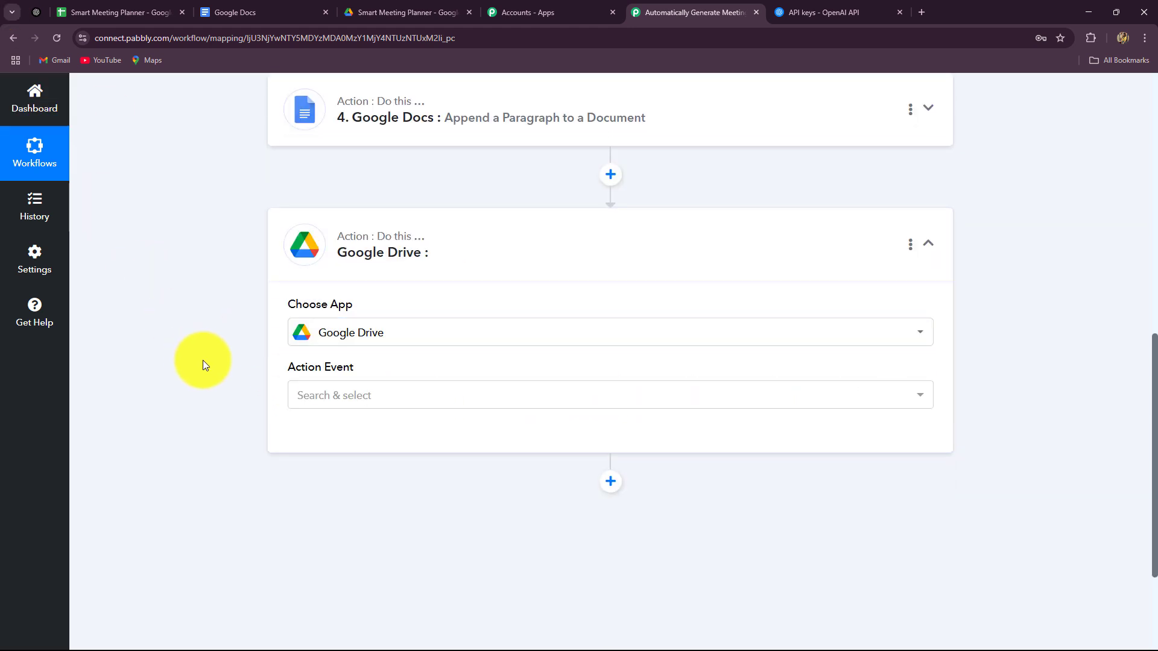
pyautogui.click(317, 394)
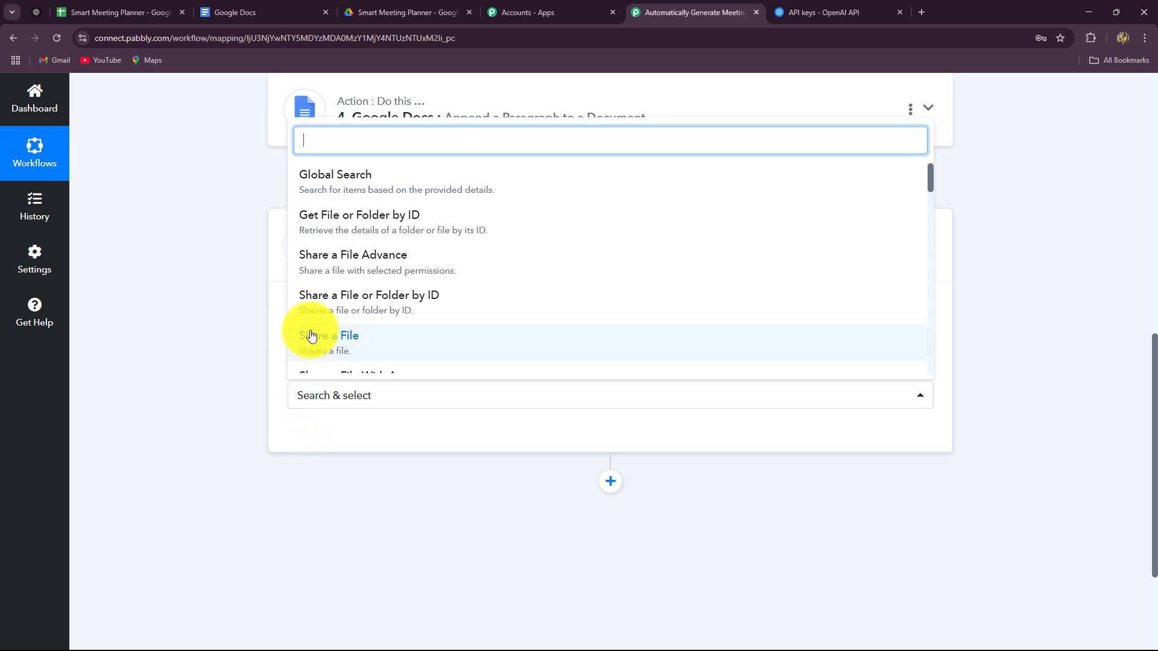
pyautogui.write('mov')
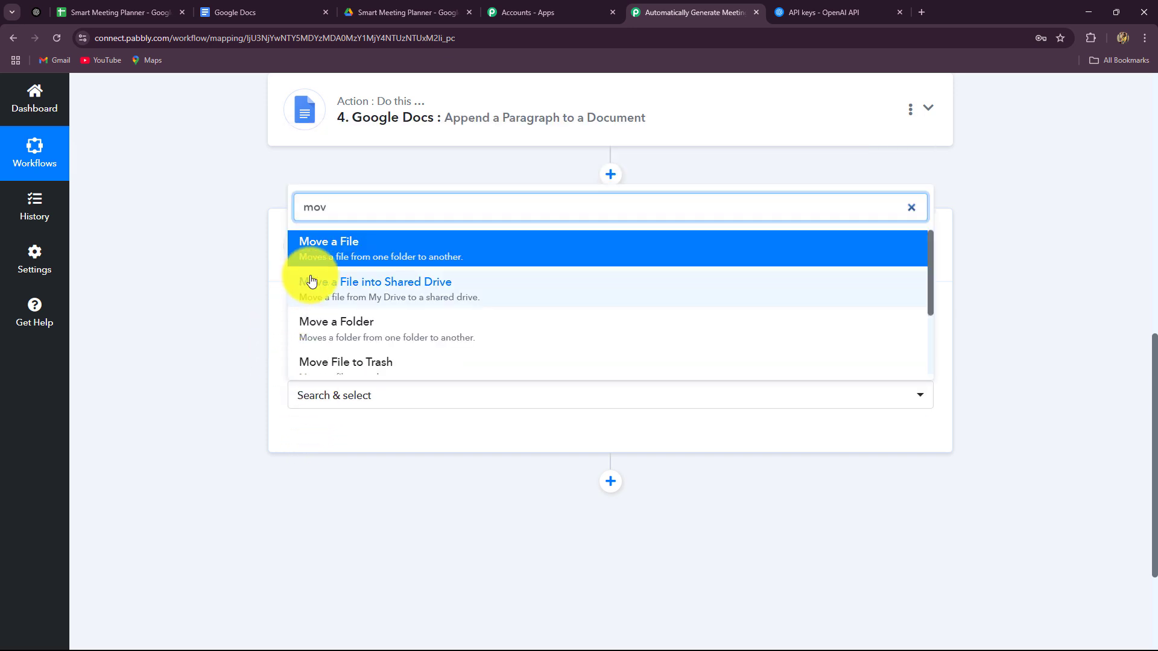
pyautogui.click(336, 252)
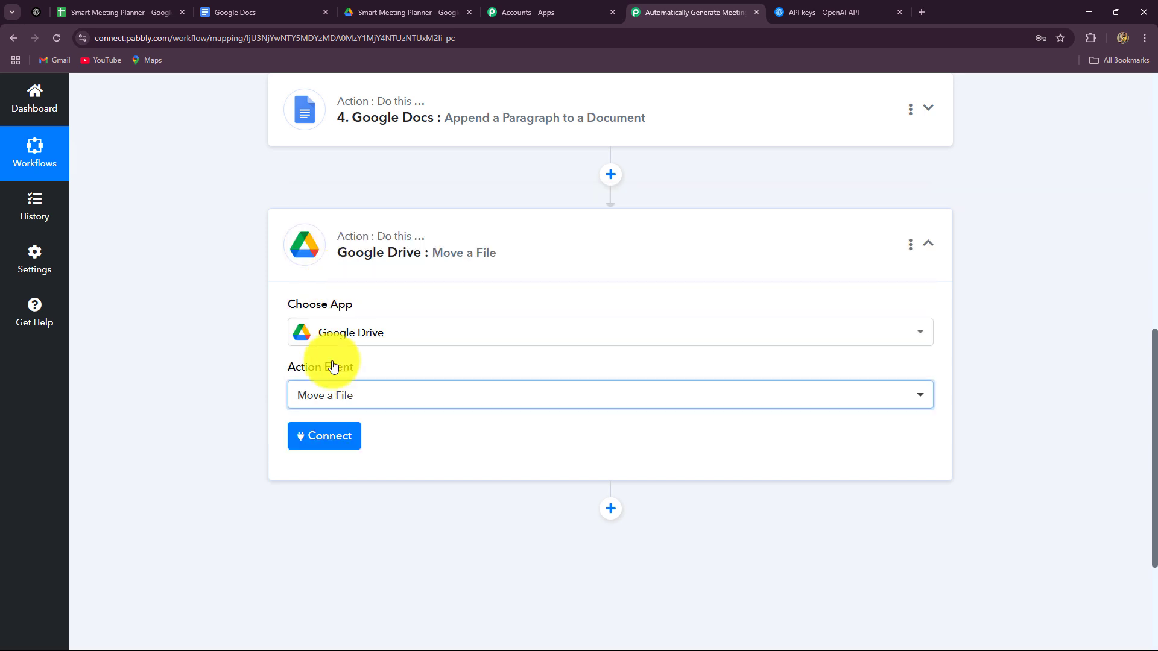
# Authorize a new Google Drive connection by signing in with Google and allowing access.
pyautogui.click(337, 449)
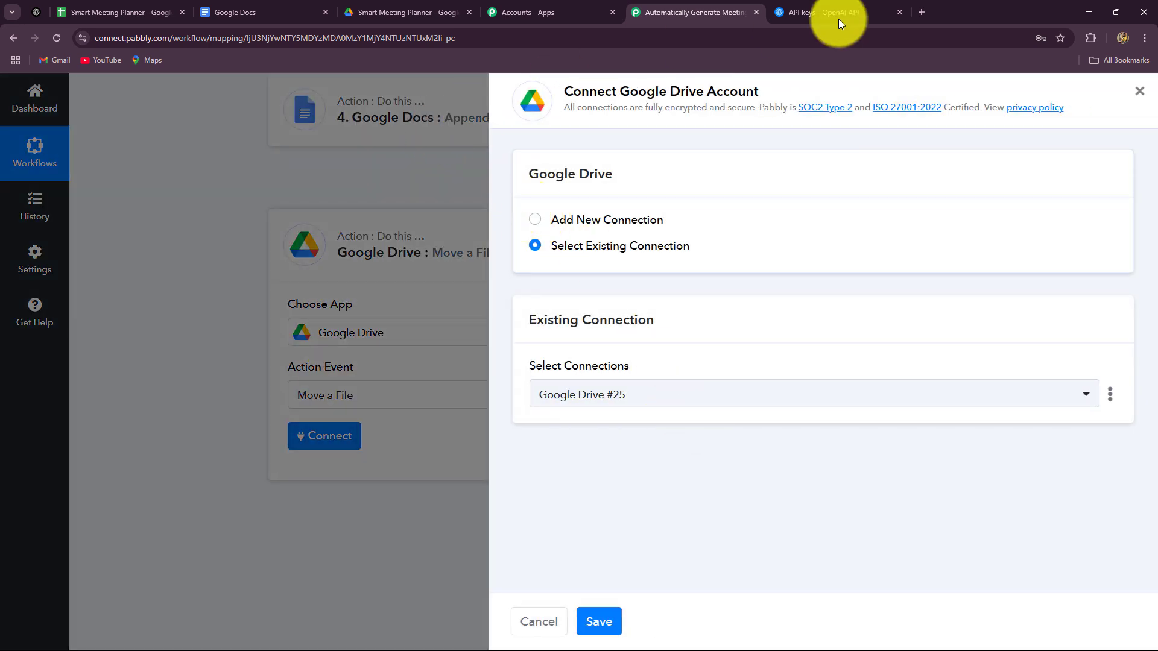
pyautogui.click(352, 15)
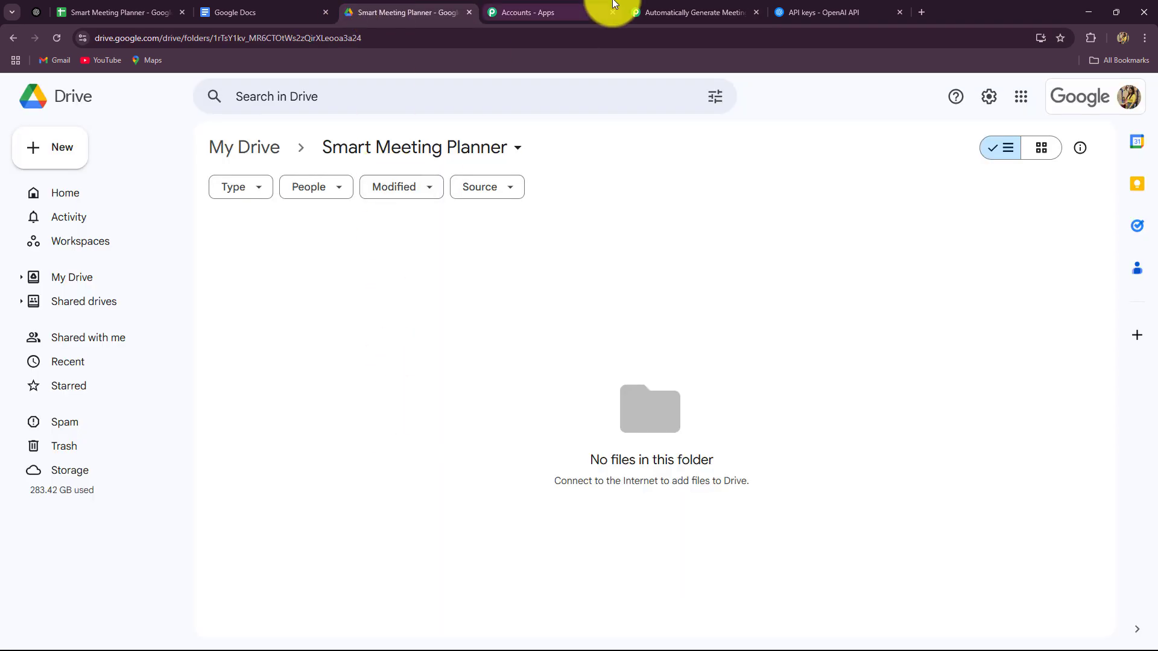
pyautogui.click(675, 12)
pyautogui.click(534, 219)
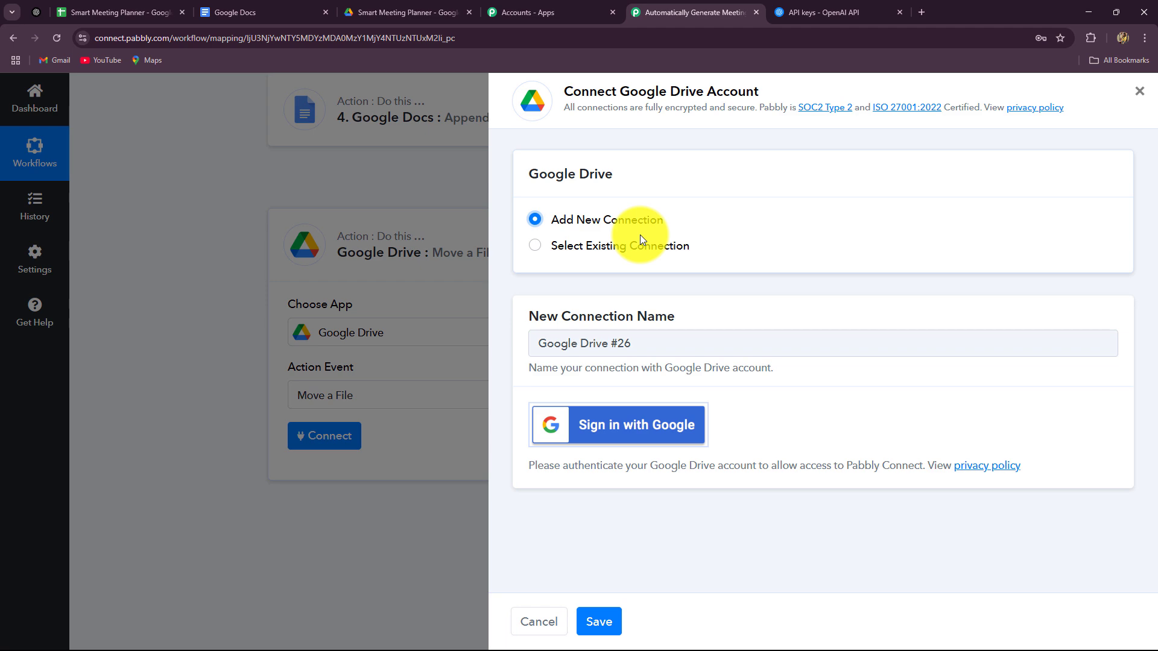
pyautogui.click(627, 423)
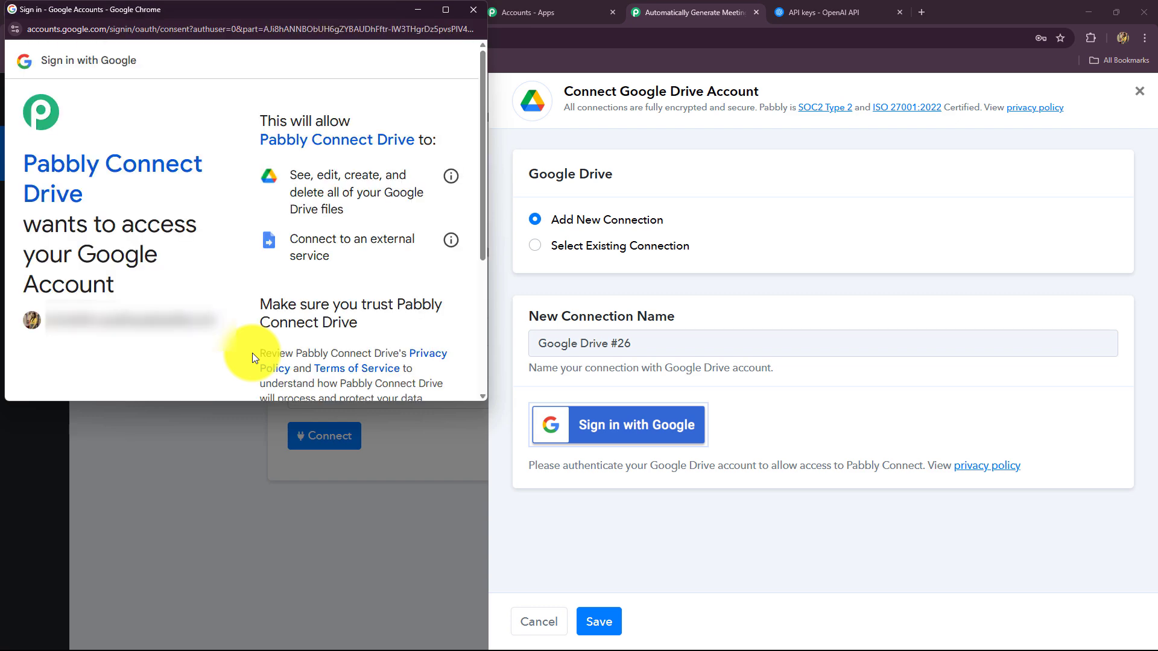
pyautogui.scroll(-5, 371, 363)
pyautogui.click(414, 318)
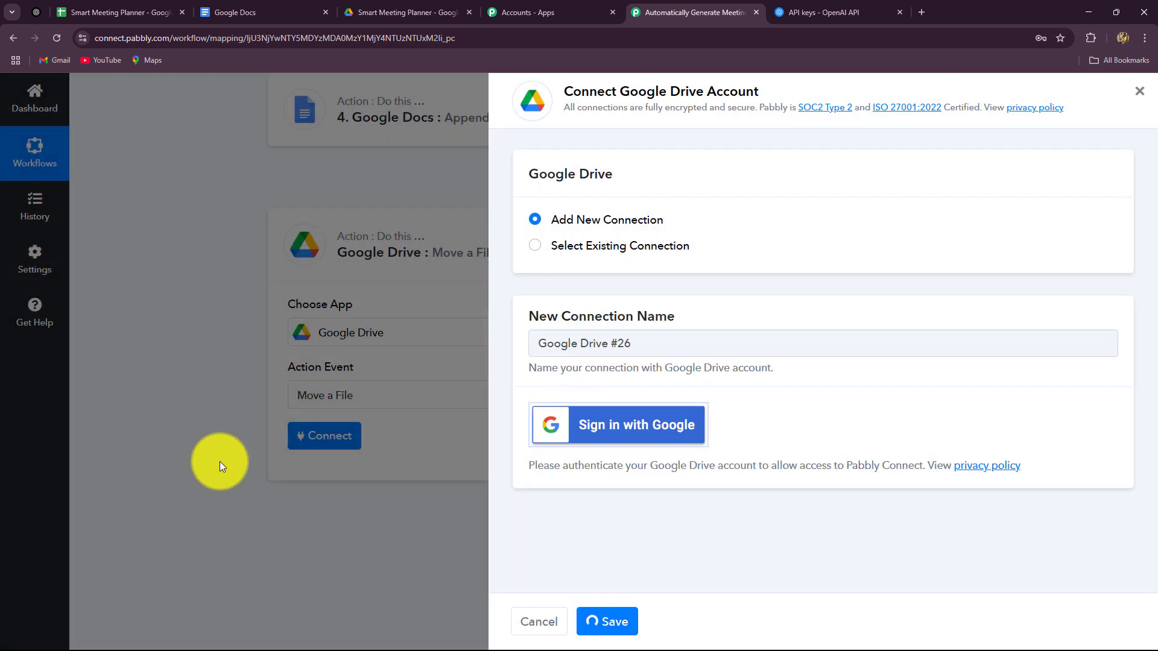
# Replace the fixed file ID with step 4's mapped DocumentId as the file to move.
pyautogui.scroll(-4, 219, 416)
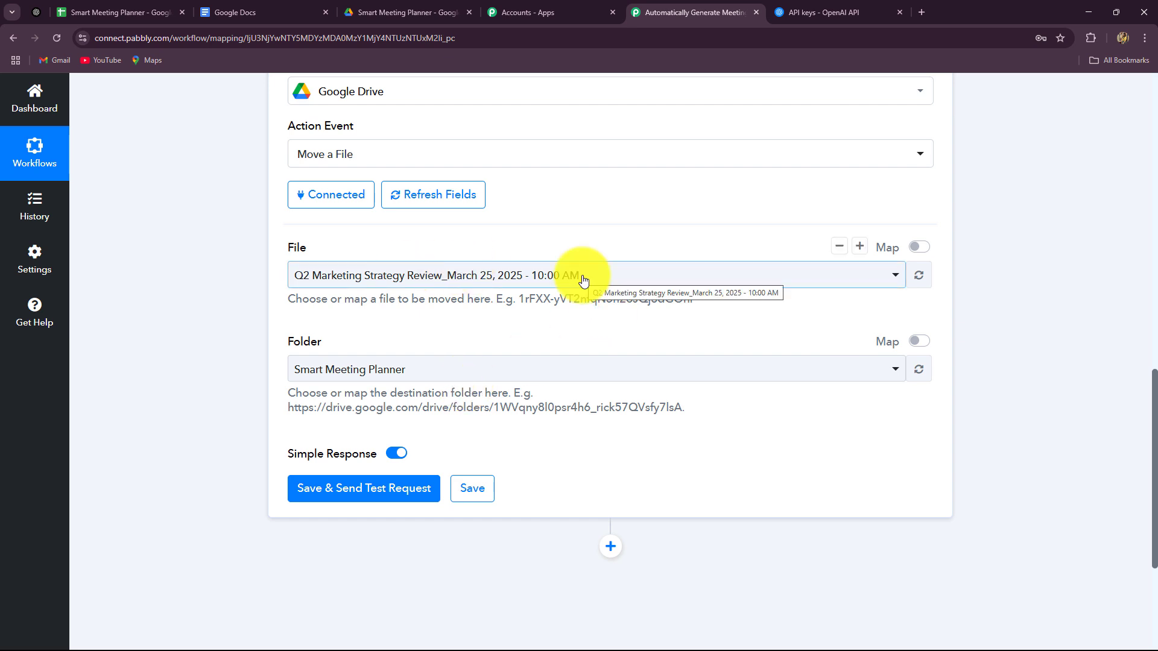
pyautogui.click(927, 254)
pyautogui.tripleClick(688, 284)
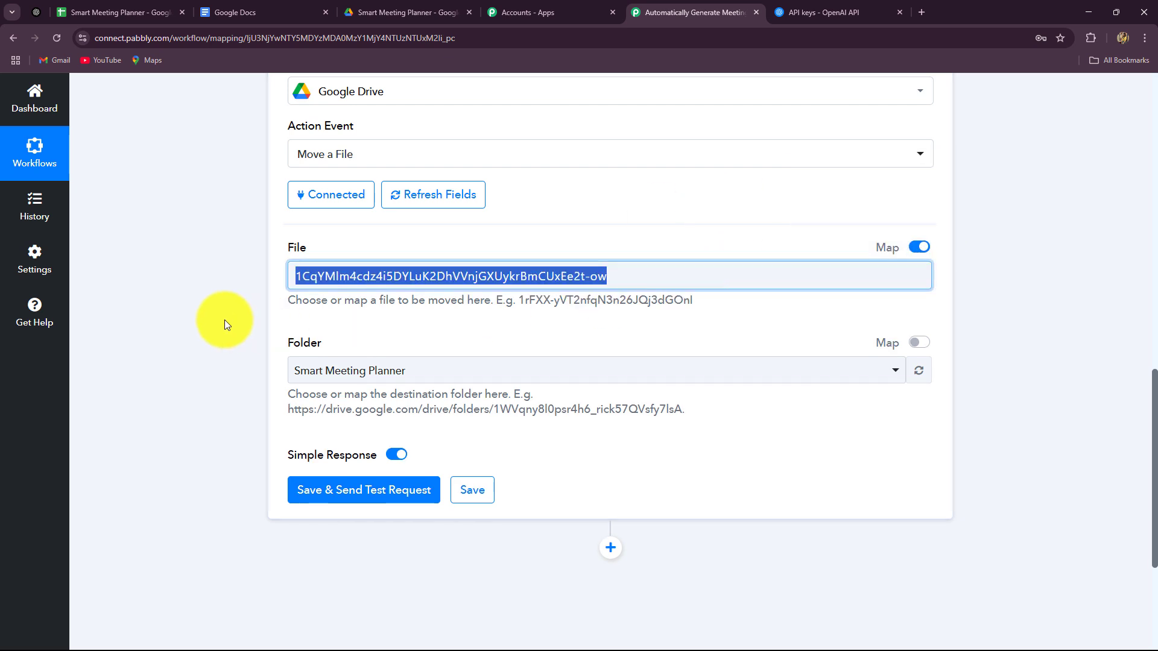
pyautogui.press('BackSpace')
pyautogui.click(382, 275)
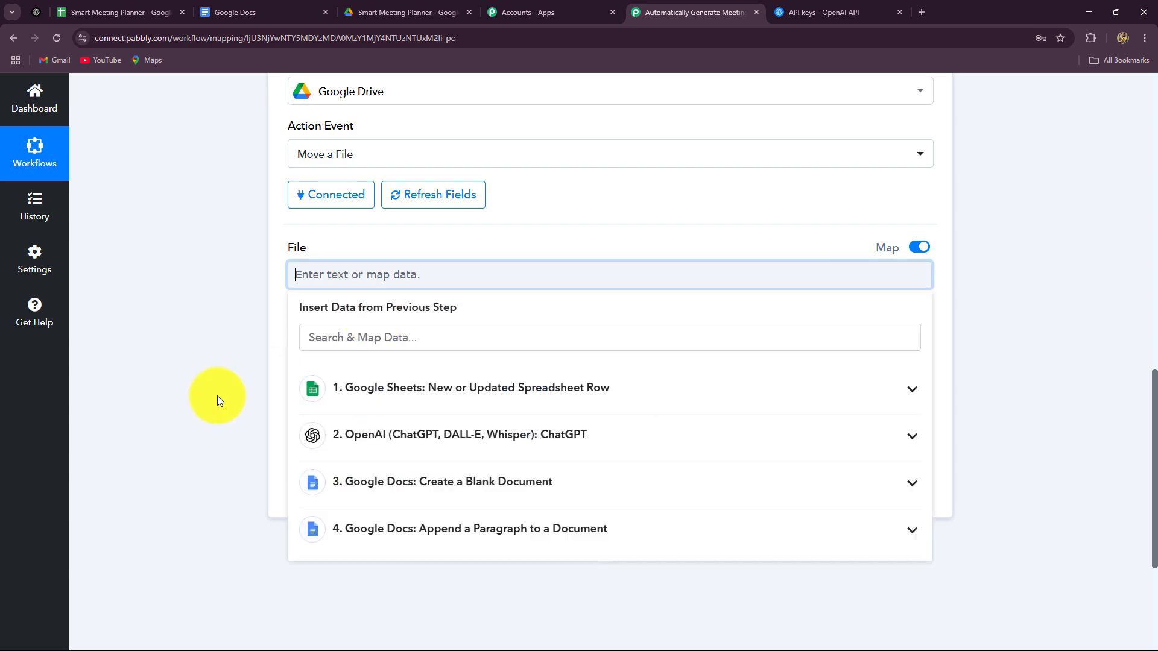
pyautogui.scroll(-4, 434, 310)
pyautogui.click(434, 310)
pyautogui.click(435, 360)
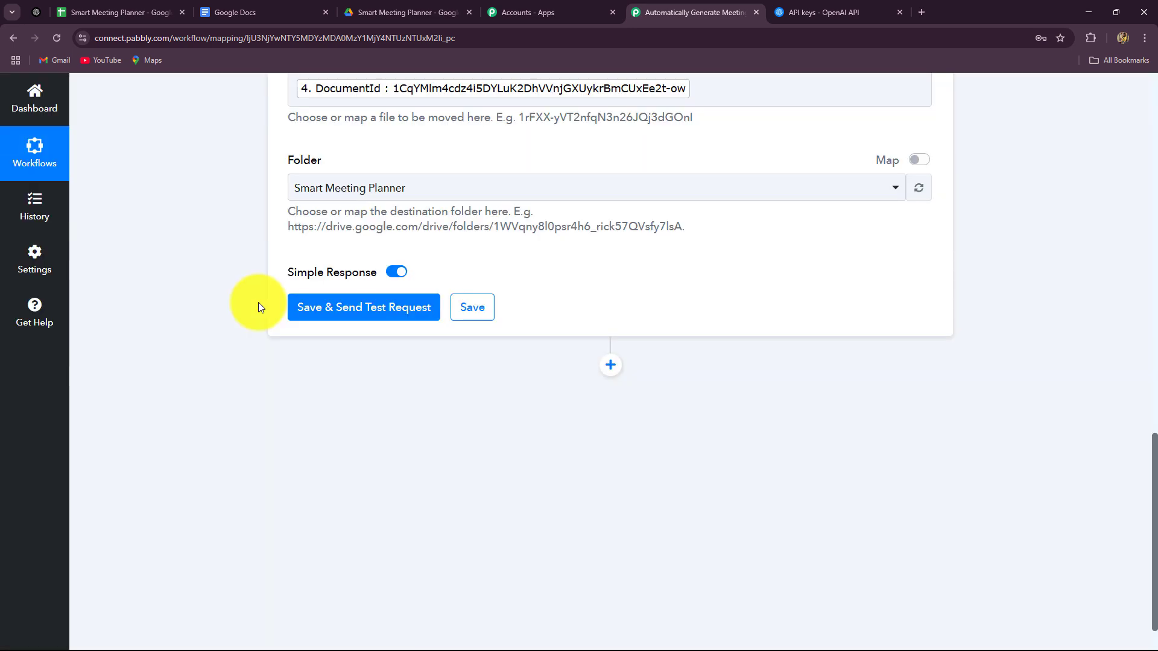
# Keep Smart Meeting Planner as the destination folder, save, and send a test request.
pyautogui.click(454, 188)
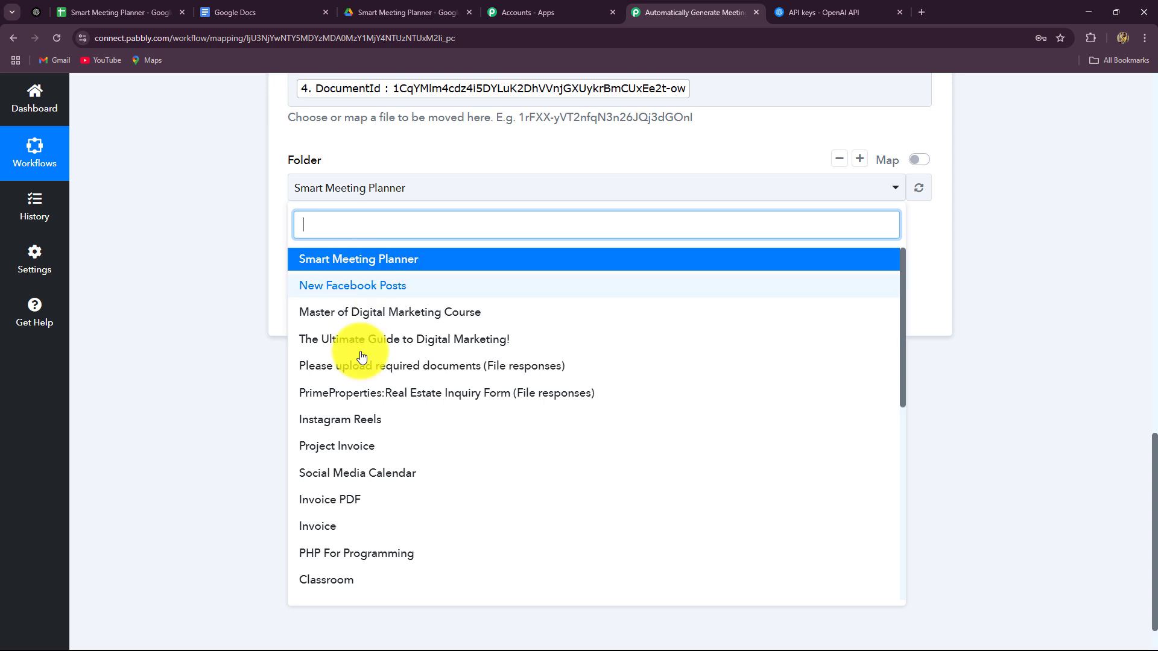
pyautogui.scroll(-4, 370, 361)
pyautogui.click(191, 397)
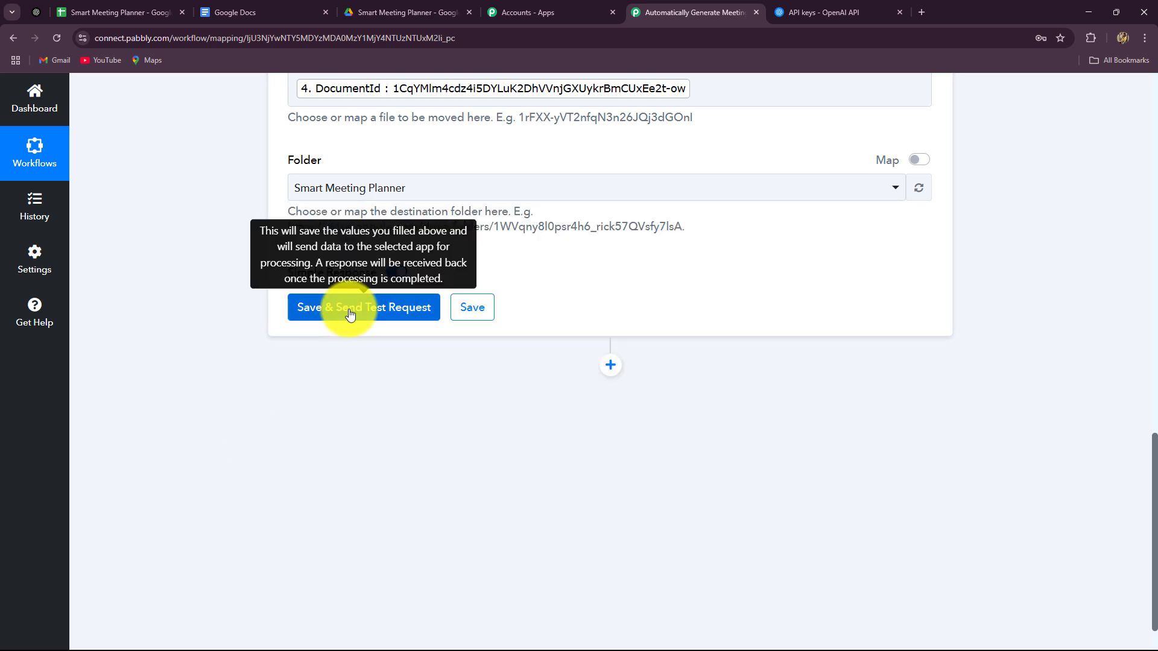
pyautogui.click(324, 313)
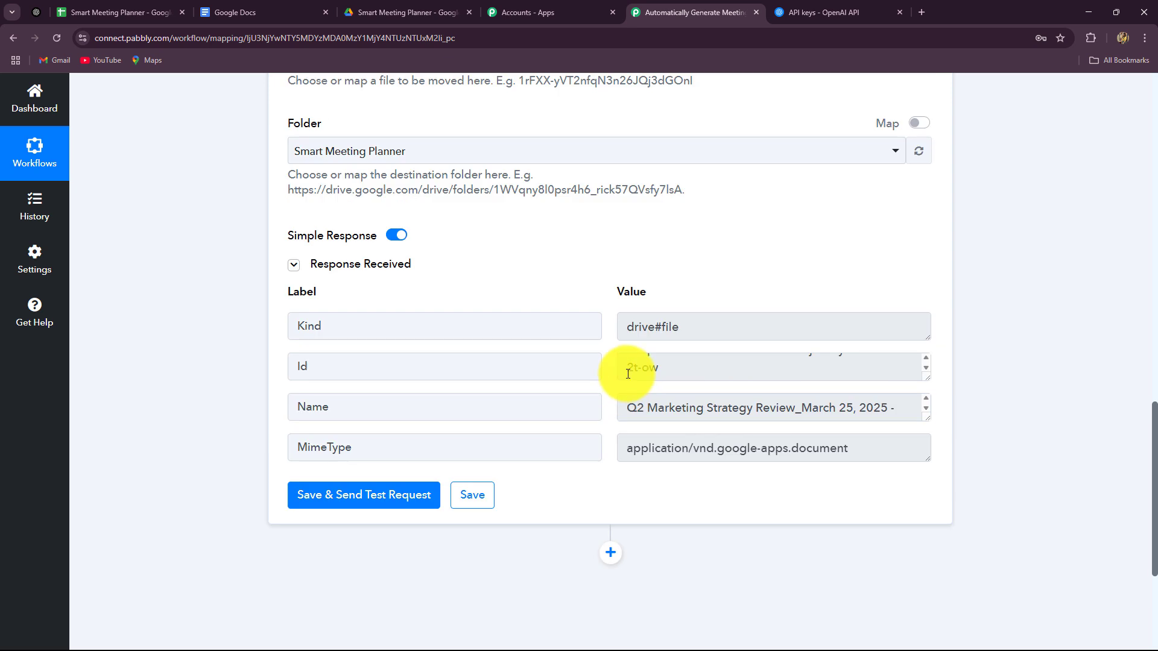
# Check the returned file Id and name, then view the Smart Meeting Planner Drive folder.
pyautogui.moveTo(627, 375); pyautogui.dragTo(706, 411)
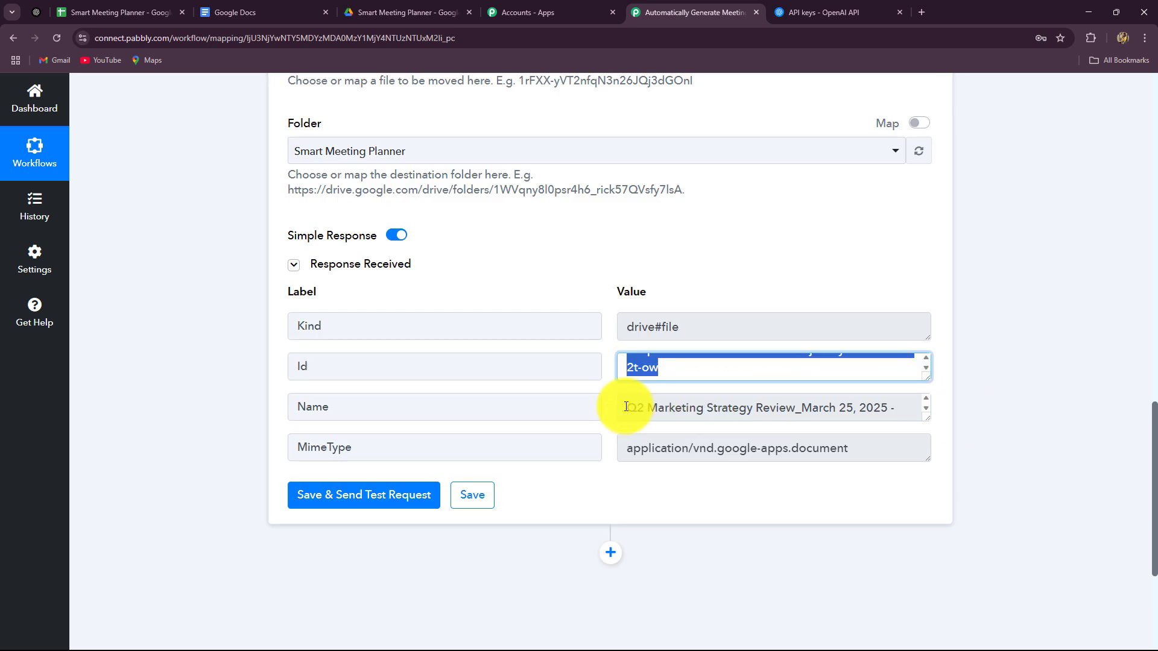
pyautogui.moveTo(628, 406); pyautogui.dragTo(982, 439)
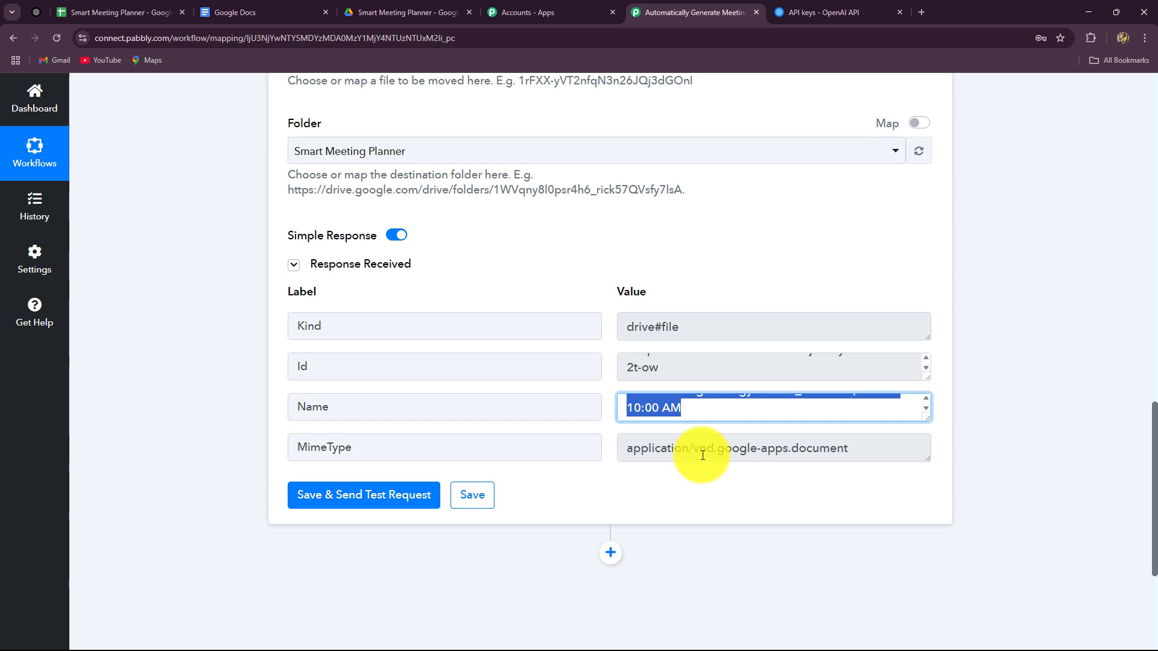
pyautogui.click(238, 12)
pyautogui.click(406, 12)
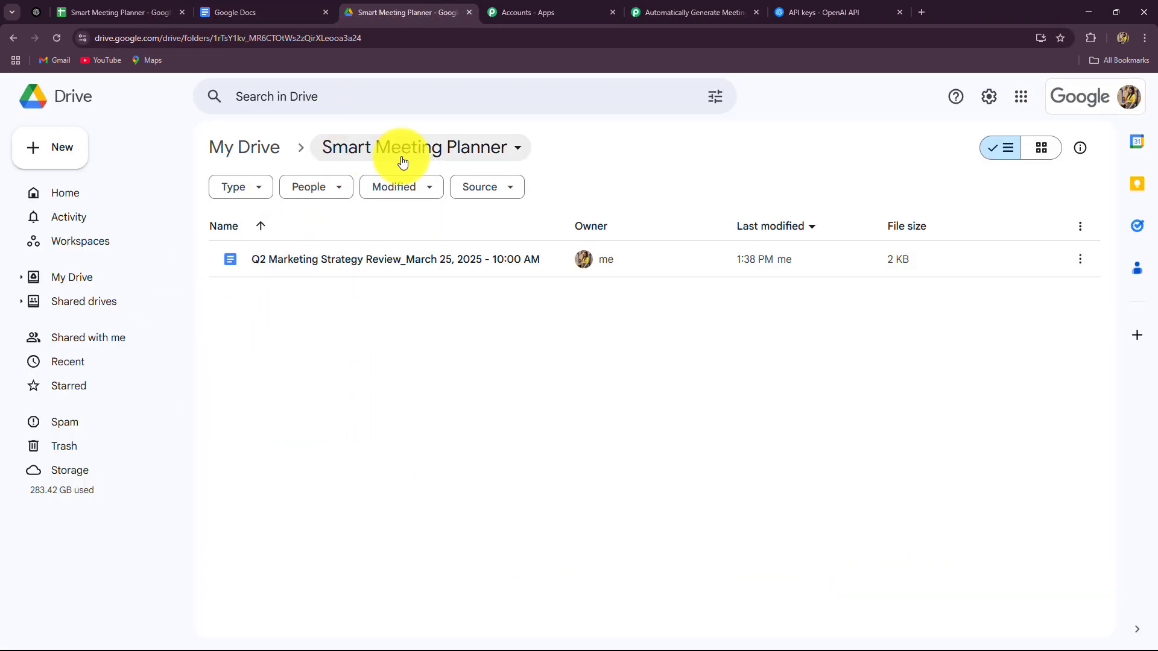
# Open the moved Q2 Marketing document, scroll through its agenda, then return to the folder.
pyautogui.doubleClick(358, 254)
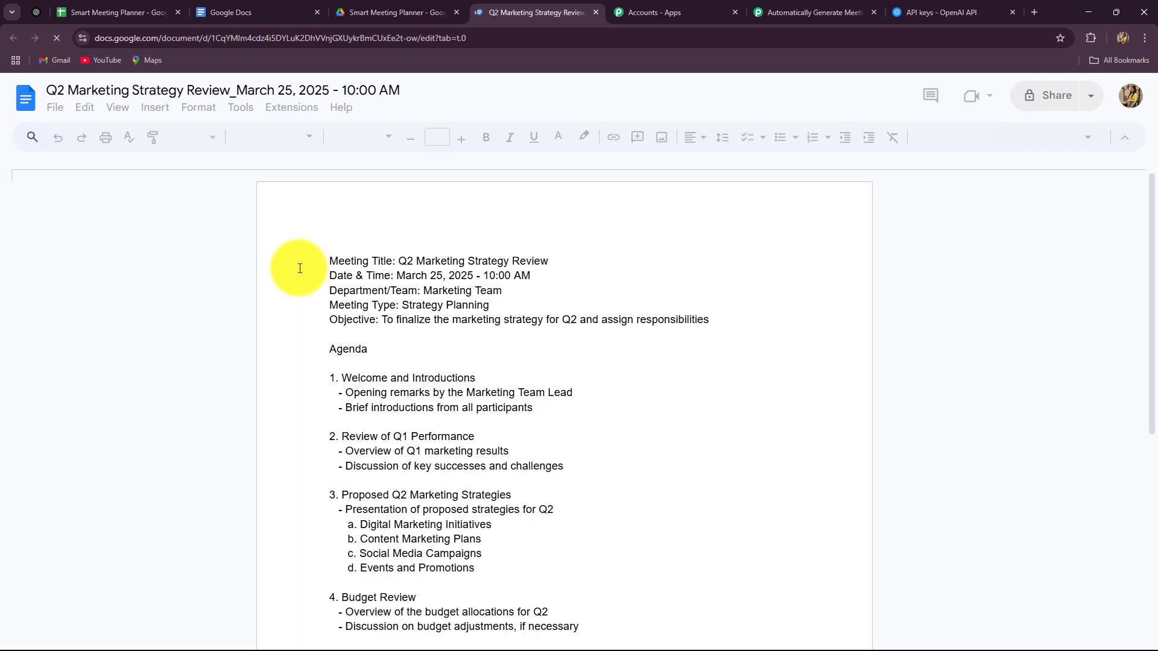
pyautogui.scroll(-5, 632, 459)
pyautogui.scroll(6, 630, 460)
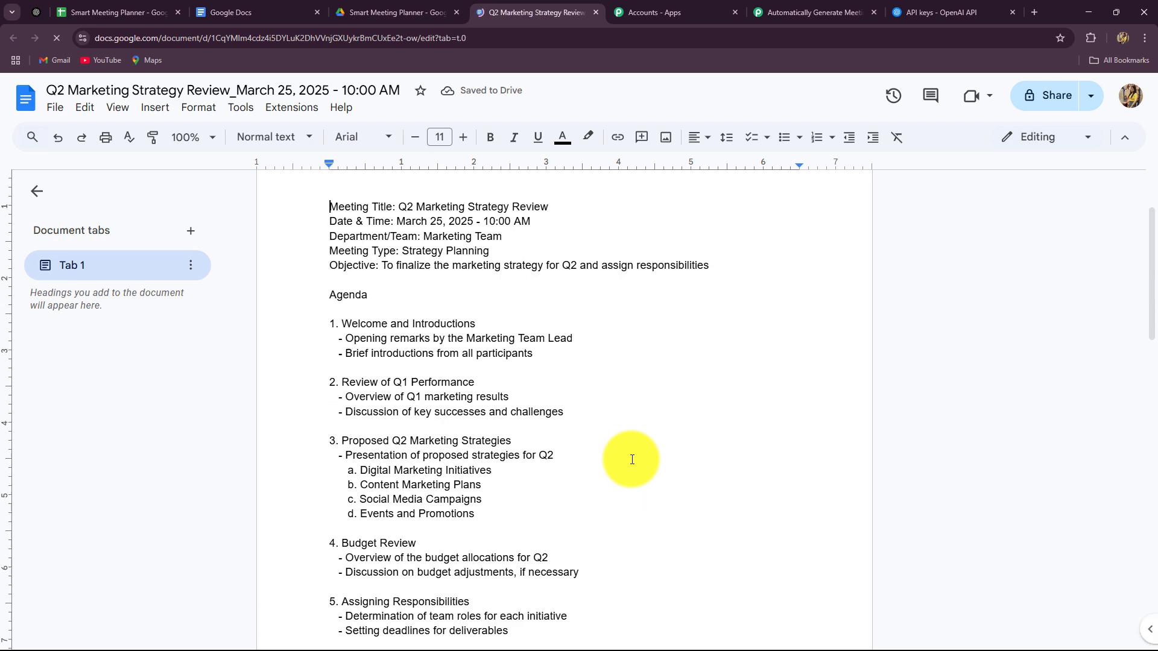
pyautogui.click(382, 22)
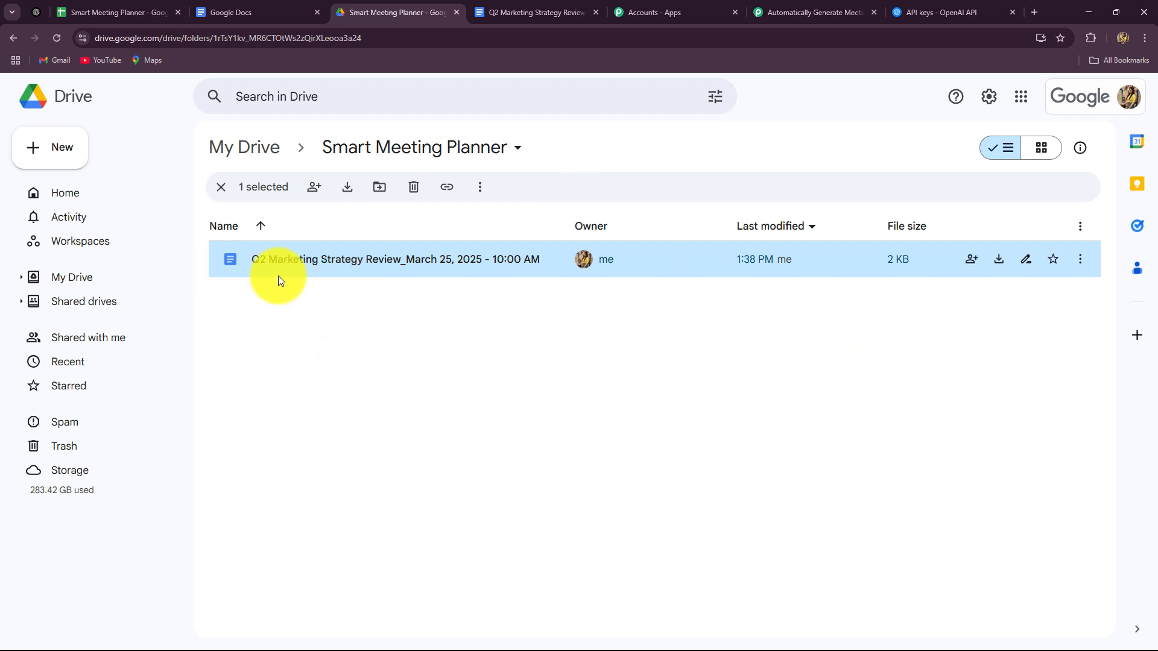
# Collapse step 5's Move a File settings in the workflow, then switch to the Smart Meeting Planner spreadsheet.
pyautogui.click(808, 13)
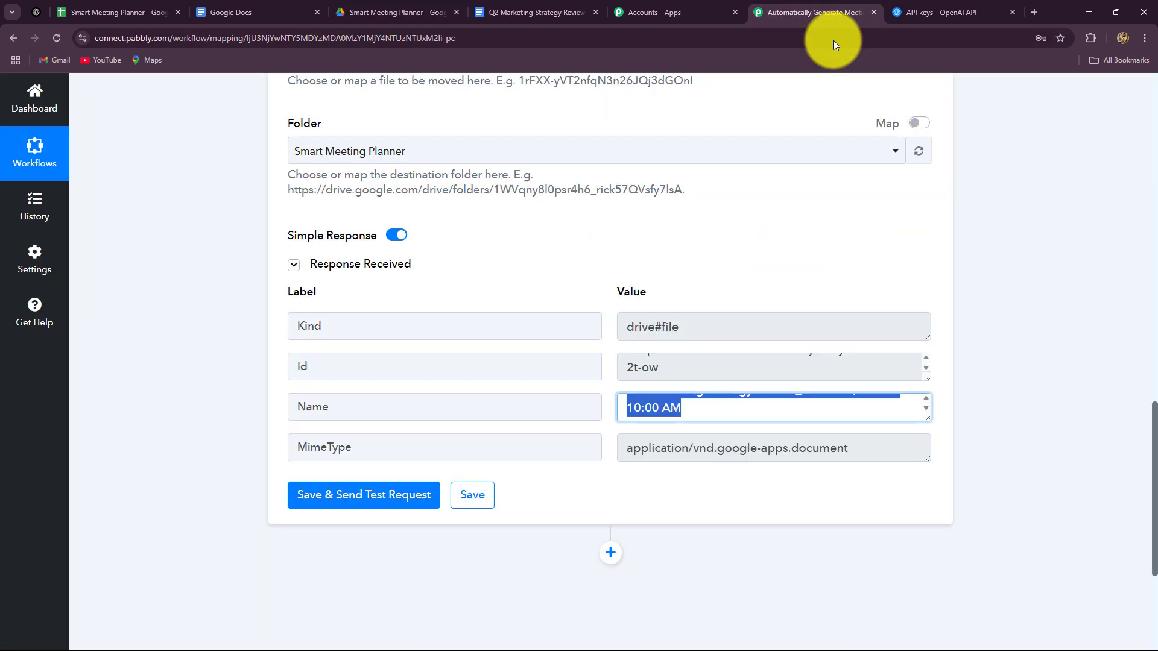
pyautogui.scroll(10, 1000, 449)
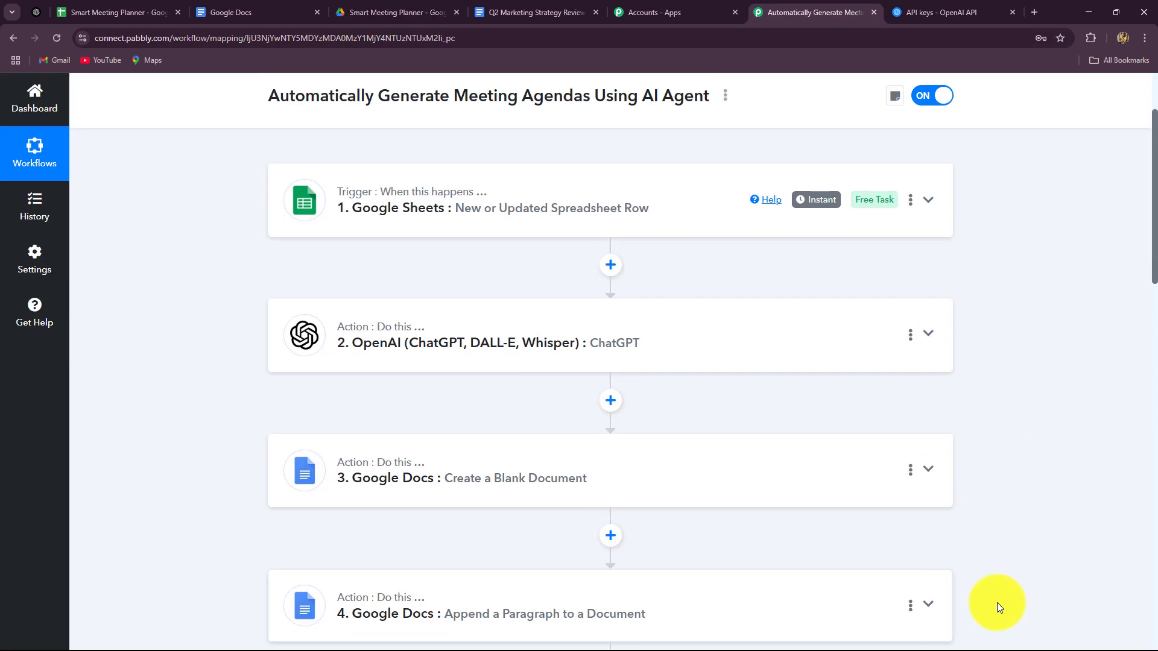
pyautogui.scroll(-5, 995, 603)
pyautogui.click(923, 378)
pyautogui.scroll(8, 1034, 446)
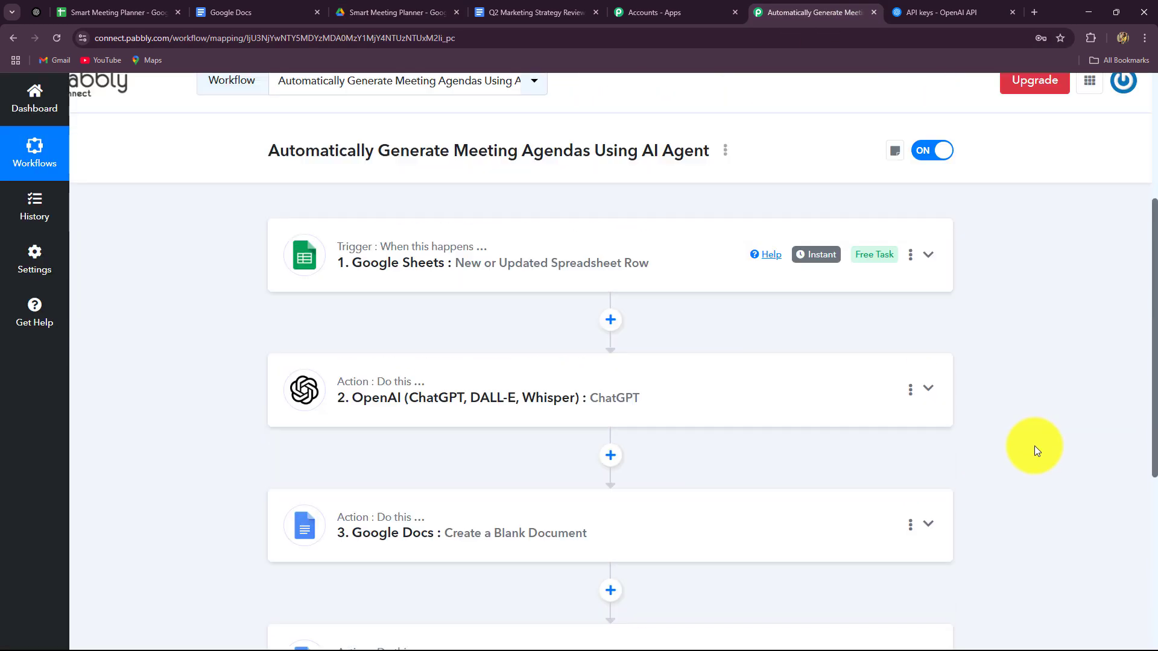
pyautogui.scroll(-4, 1034, 447)
pyautogui.scroll(4, 1034, 447)
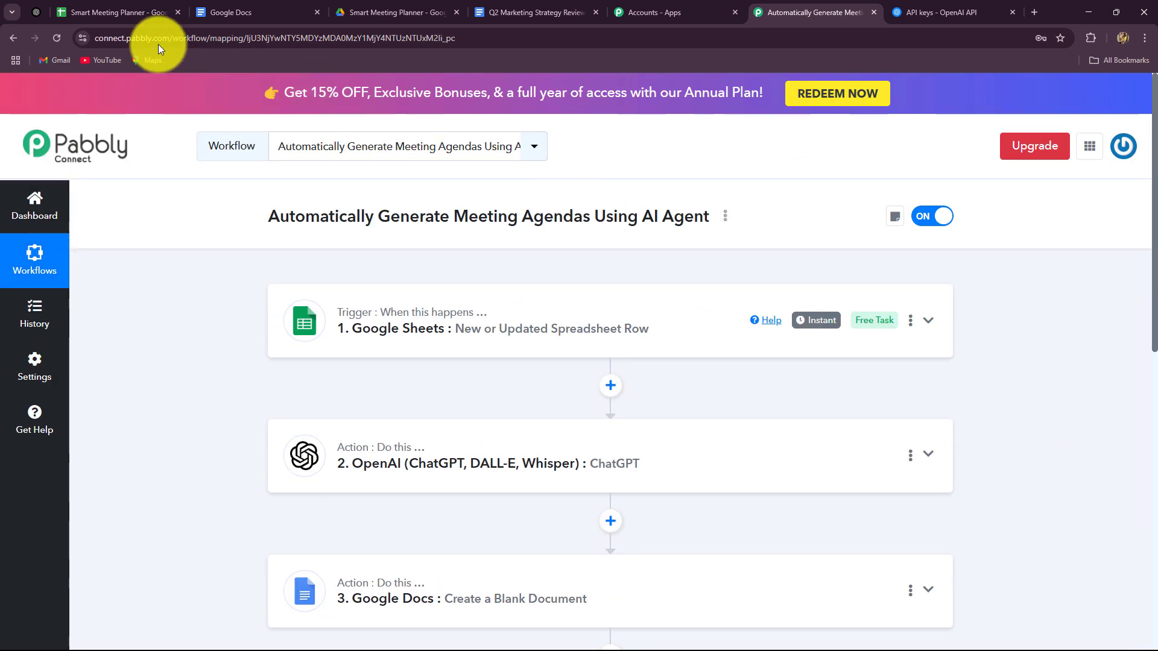
pyautogui.click(121, 13)
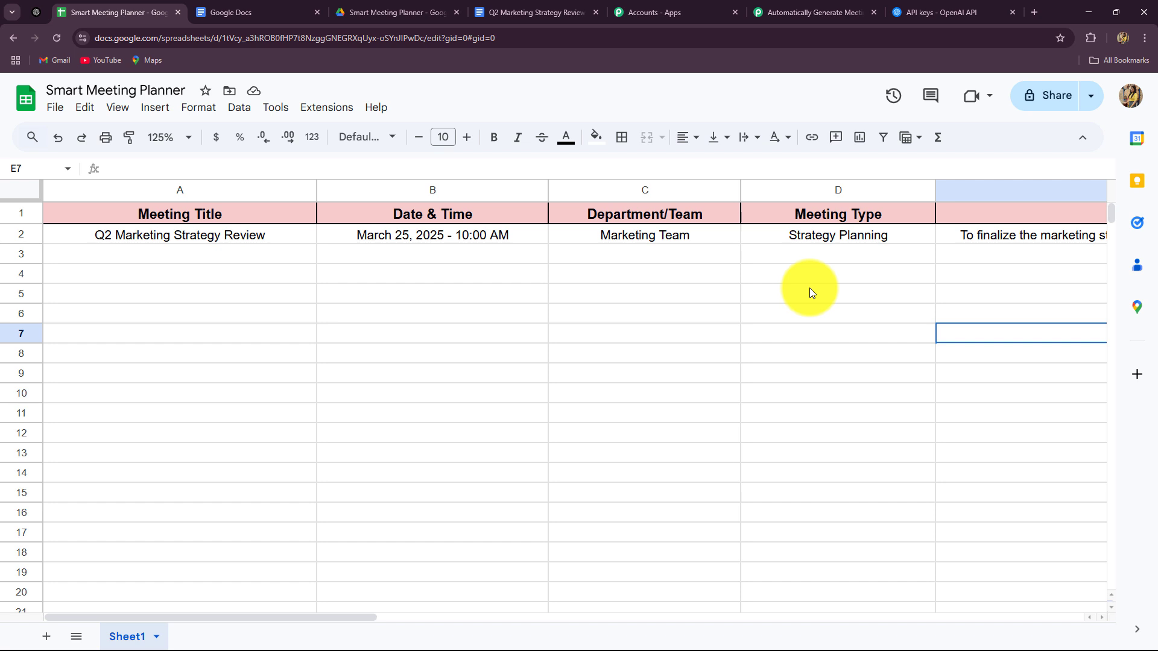
# Paste the Q1 Financial Review & Budget Planning title and date into A3:B3 and centre them.
pyautogui.click(398, 12)
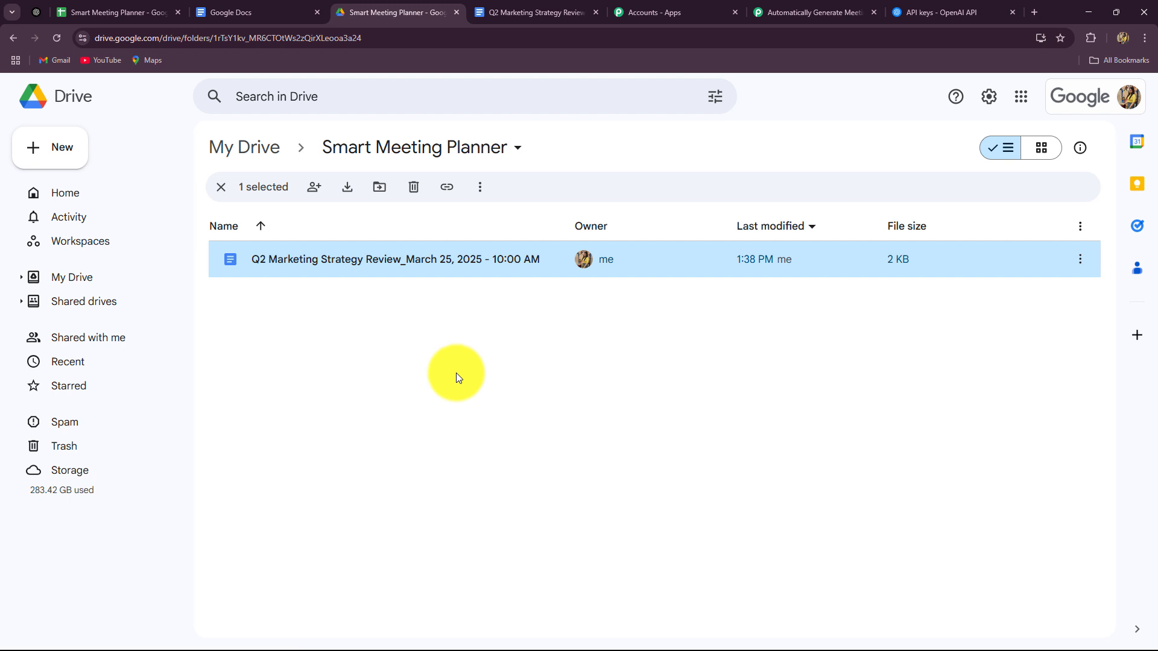
pyautogui.click(91, 12)
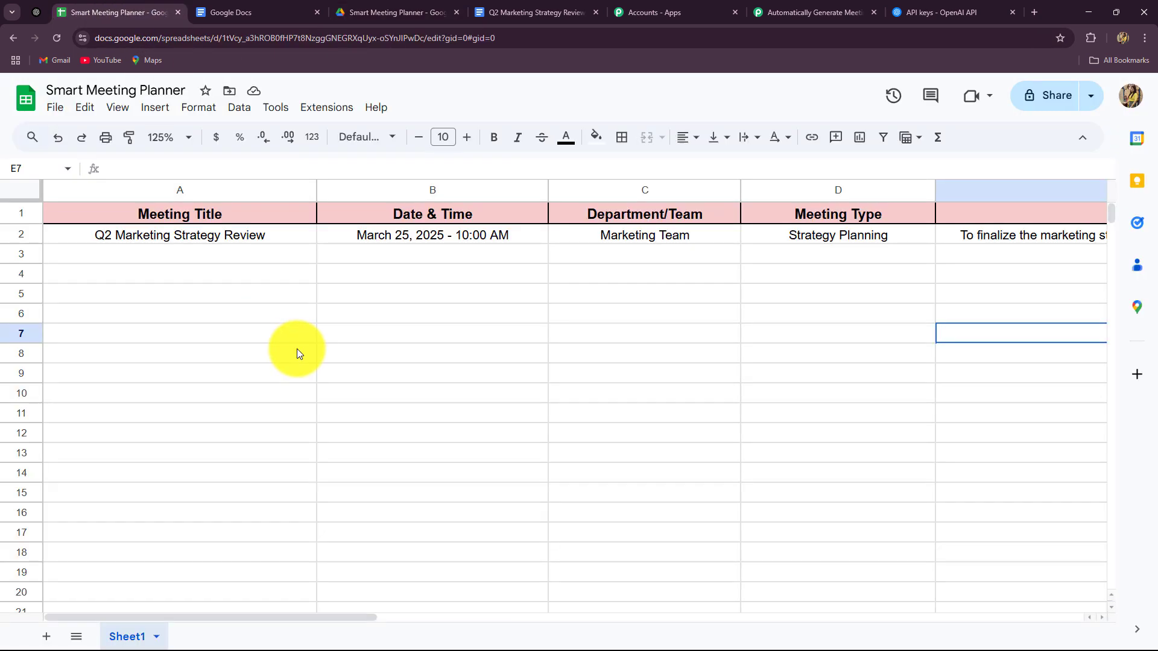
pyautogui.click(154, 254)
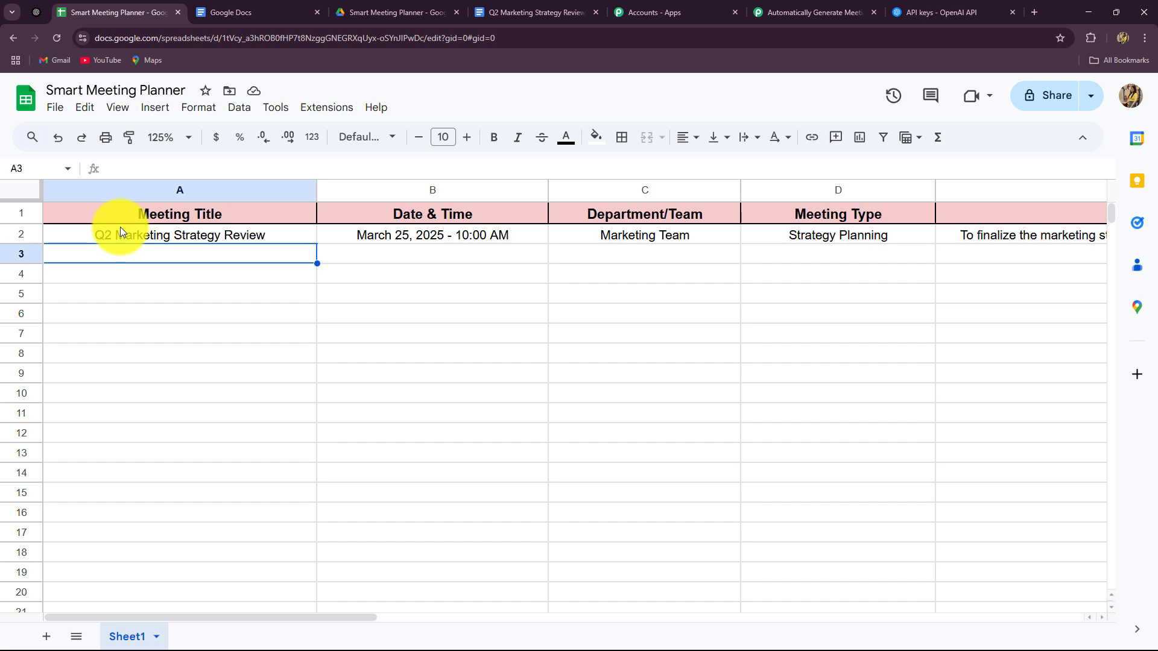
pyautogui.write('Q1 Financial Review & Budget Planning\tApril 15, 2025')
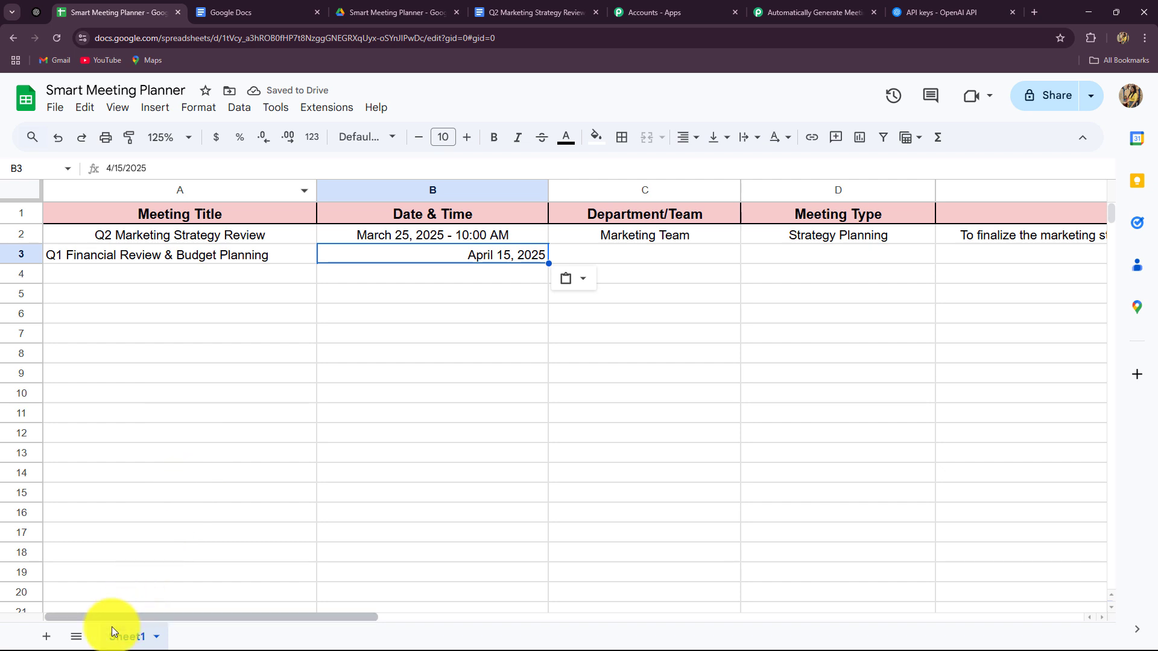
pyautogui.click(105, 313)
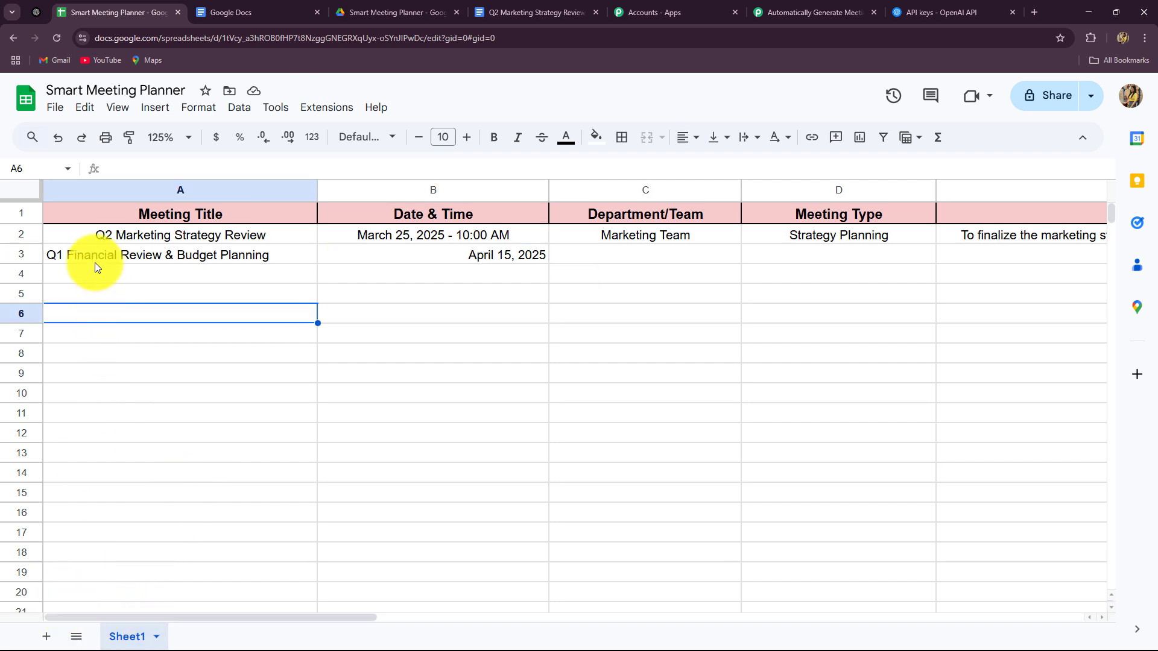
pyautogui.click(480, 254)
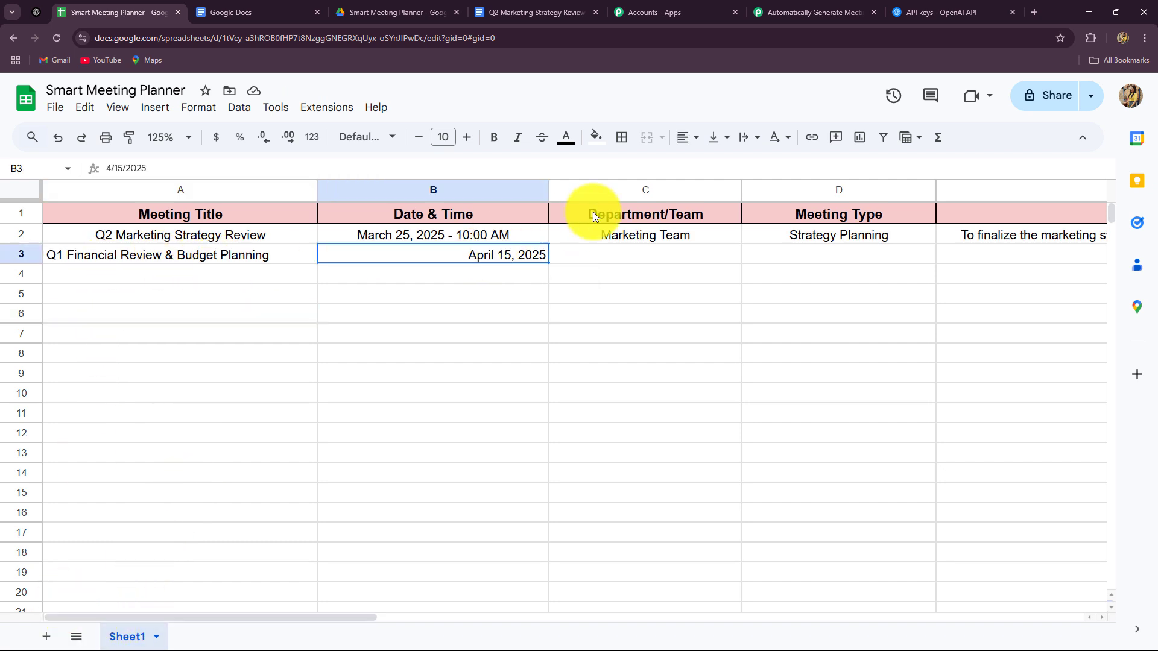
pyautogui.click(233, 258)
pyautogui.keyDown('shift'); pyautogui.click(470, 256); pyautogui.keyUp('shift')
pyautogui.hotkey('ctrl', 'shift', 'e')
pyautogui.click(554, 298)
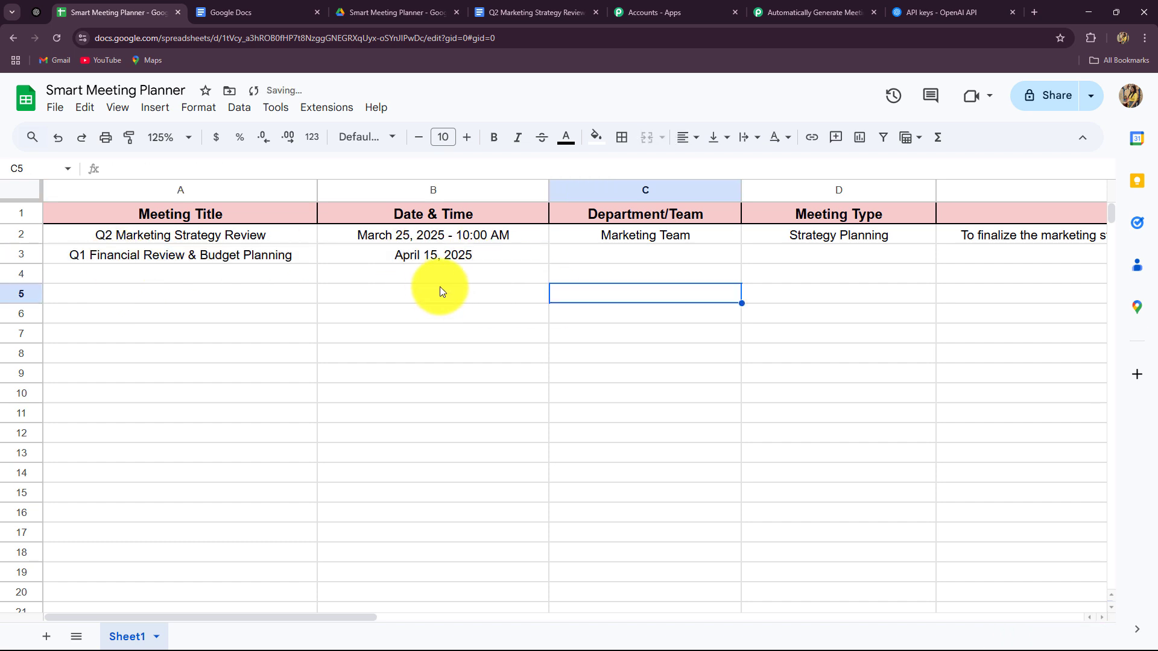
# Enter 'Finance Team' in C3 and 'Budget Review and Planning' in D3.
pyautogui.click(607, 260)
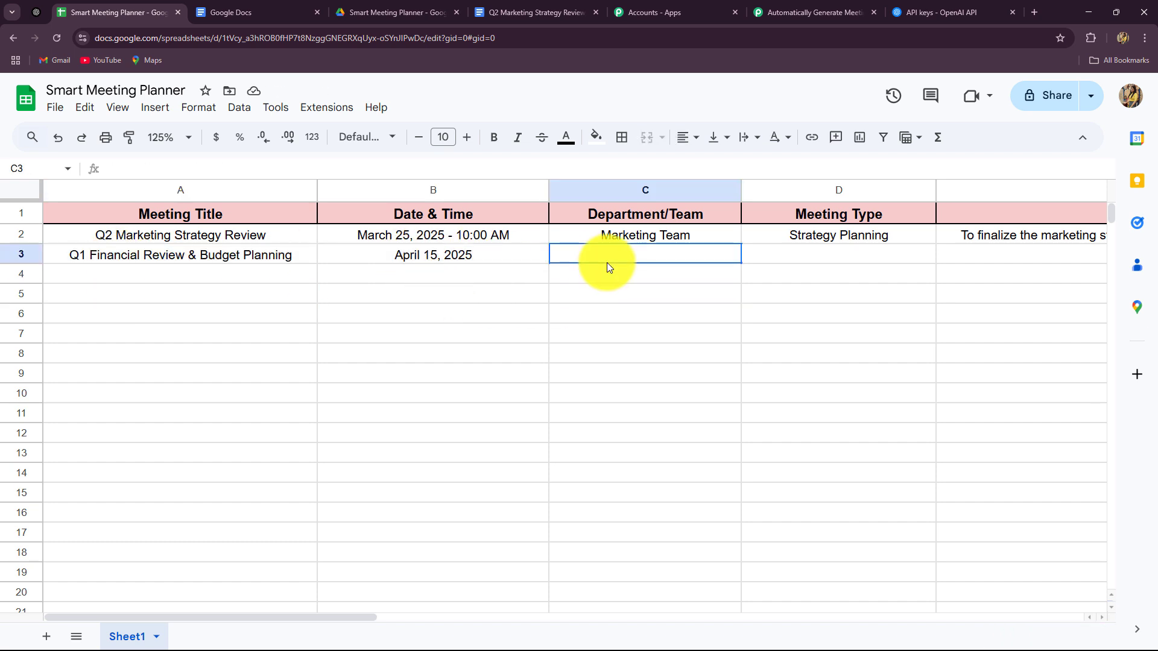
pyautogui.write('Finance Team')
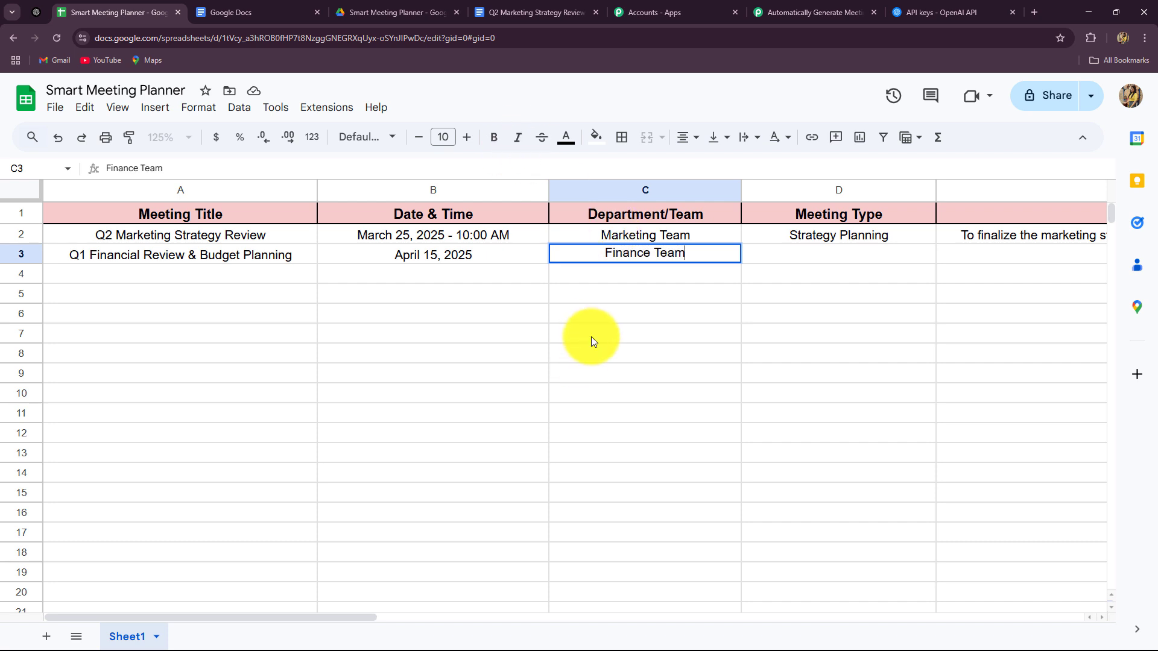
pyautogui.press('Tab')
pyautogui.write('Budget Review and Planning')
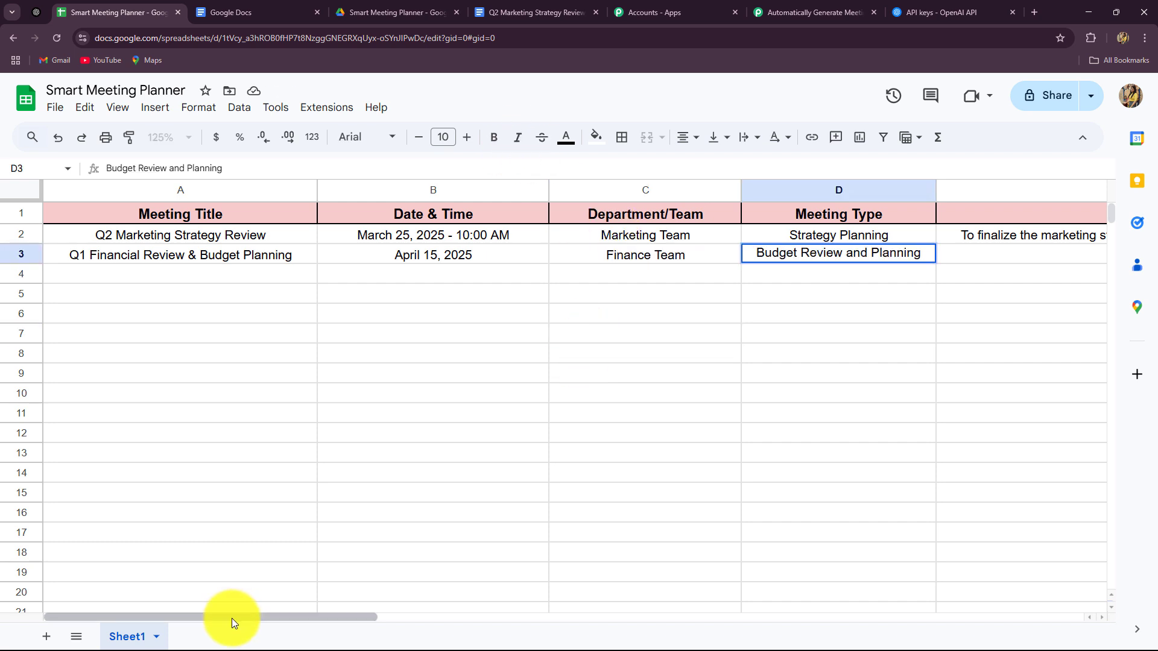
pyautogui.moveTo(232, 618); pyautogui.dragTo(329, 622)
pyautogui.click(514, 461)
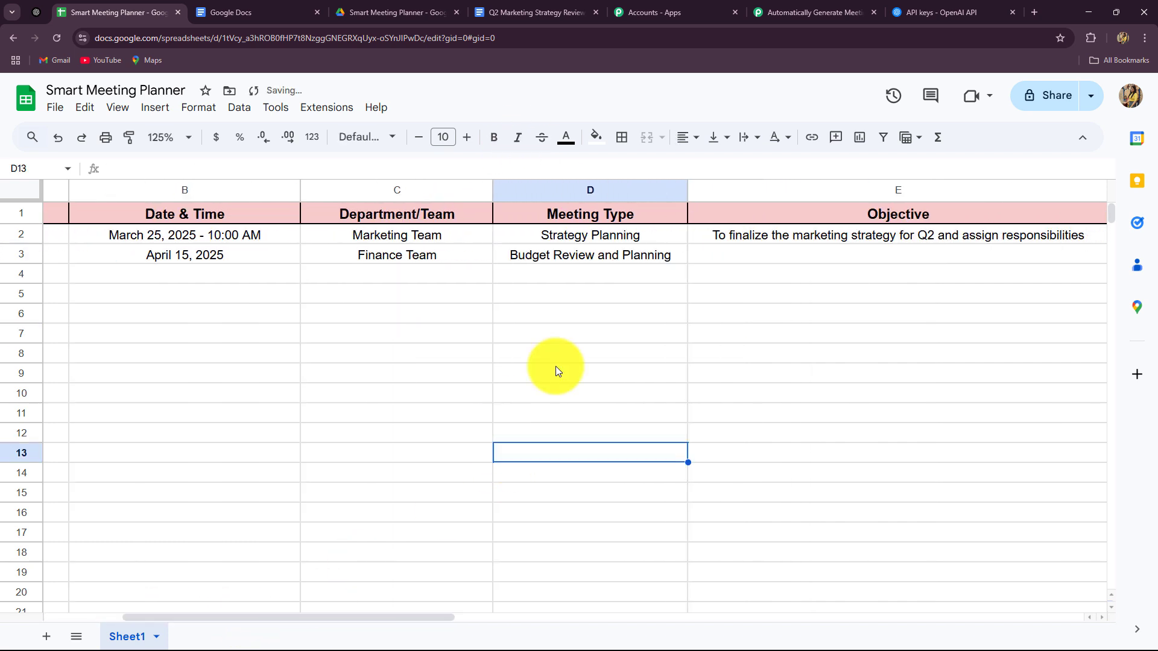
# Paste the meeting objective into E3, centre it, then go to Google Docs home.
pyautogui.click(738, 253)
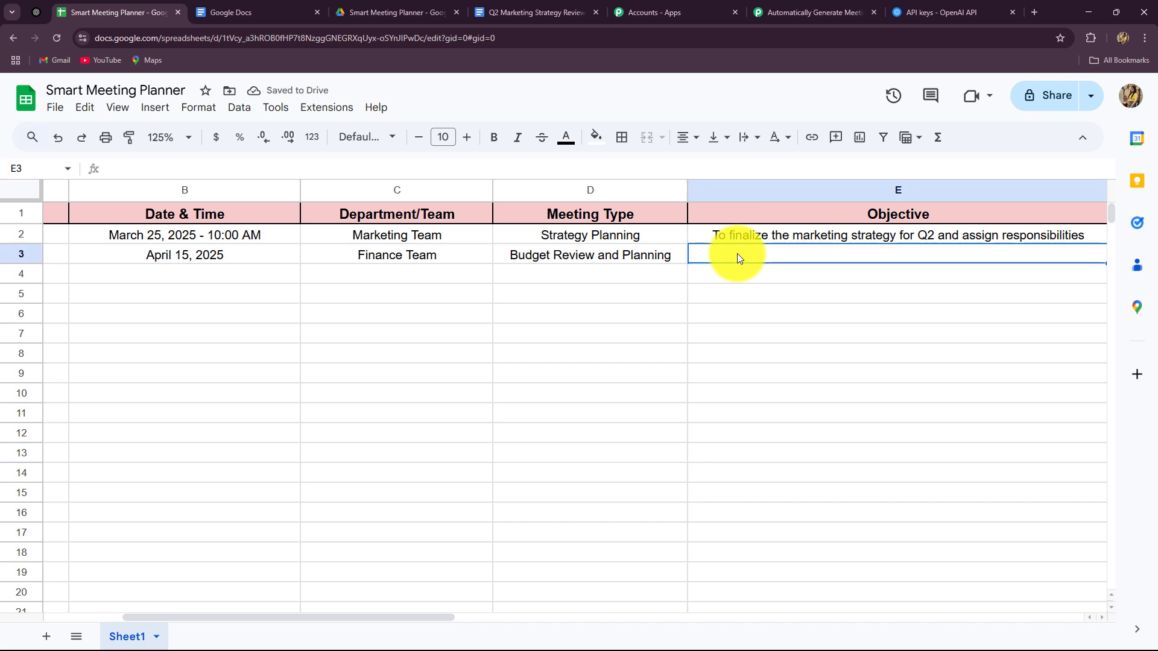
pyautogui.write('Analyze Q1 financial performance, review expenses, and plan budget allocations for Q2')
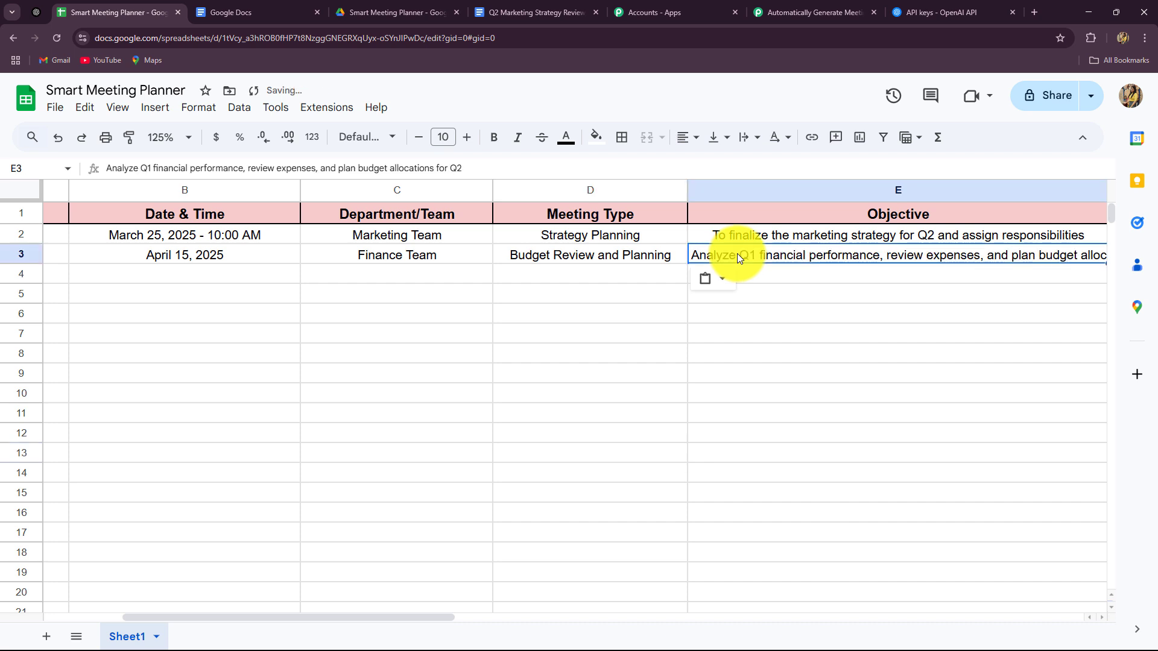
pyautogui.click(690, 138)
pyautogui.click(712, 168)
pyautogui.click(603, 411)
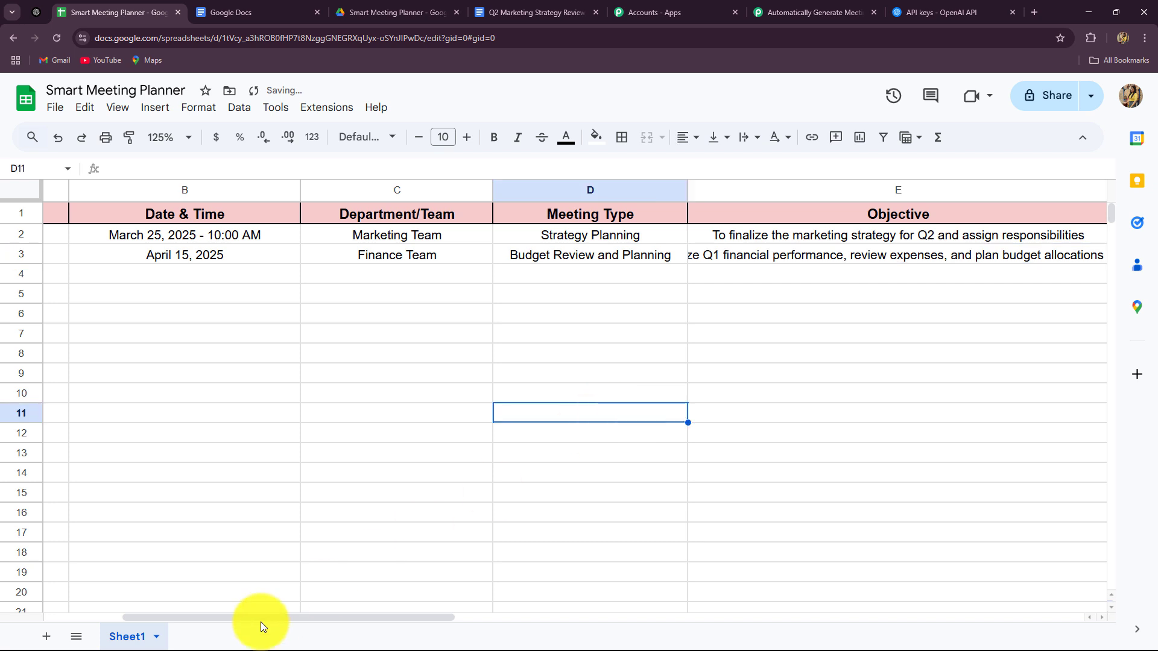
pyautogui.moveTo(259, 618); pyautogui.dragTo(393, 618)
pyautogui.click(304, 287)
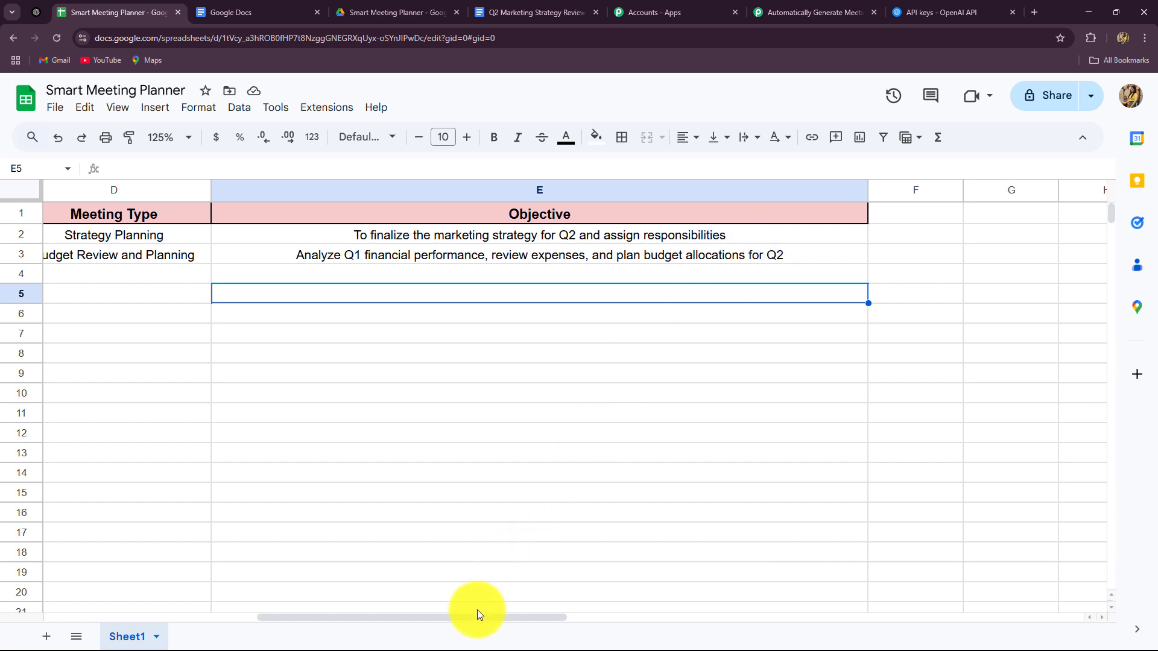
pyautogui.moveTo(473, 613); pyautogui.dragTo(166, 559)
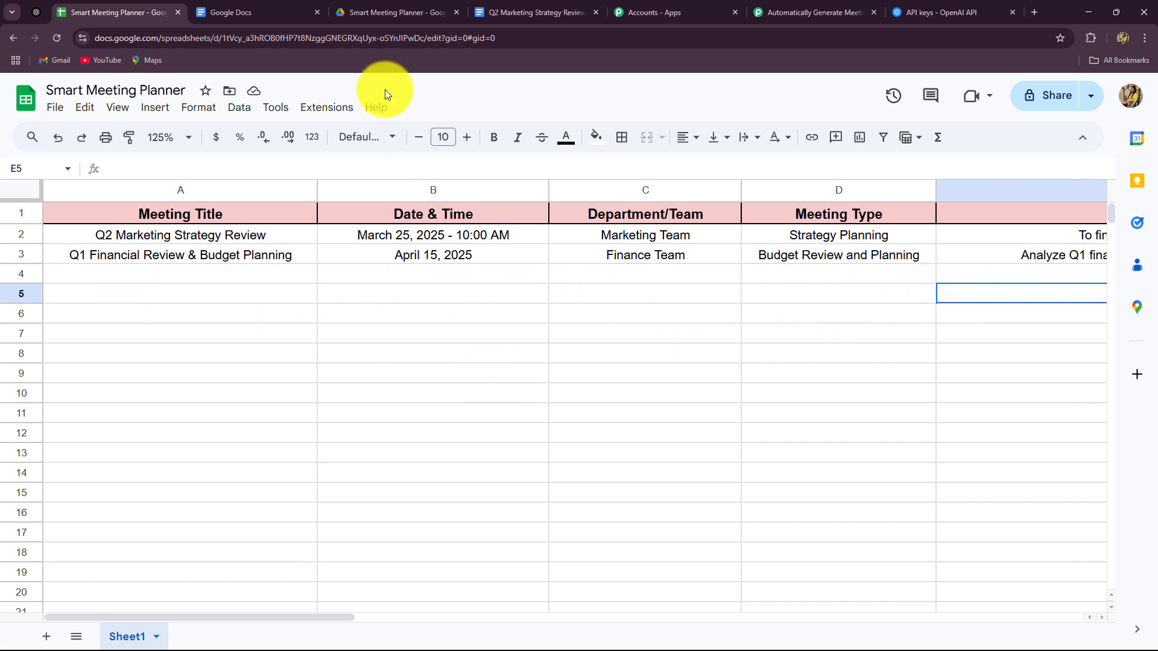
pyautogui.click(253, 12)
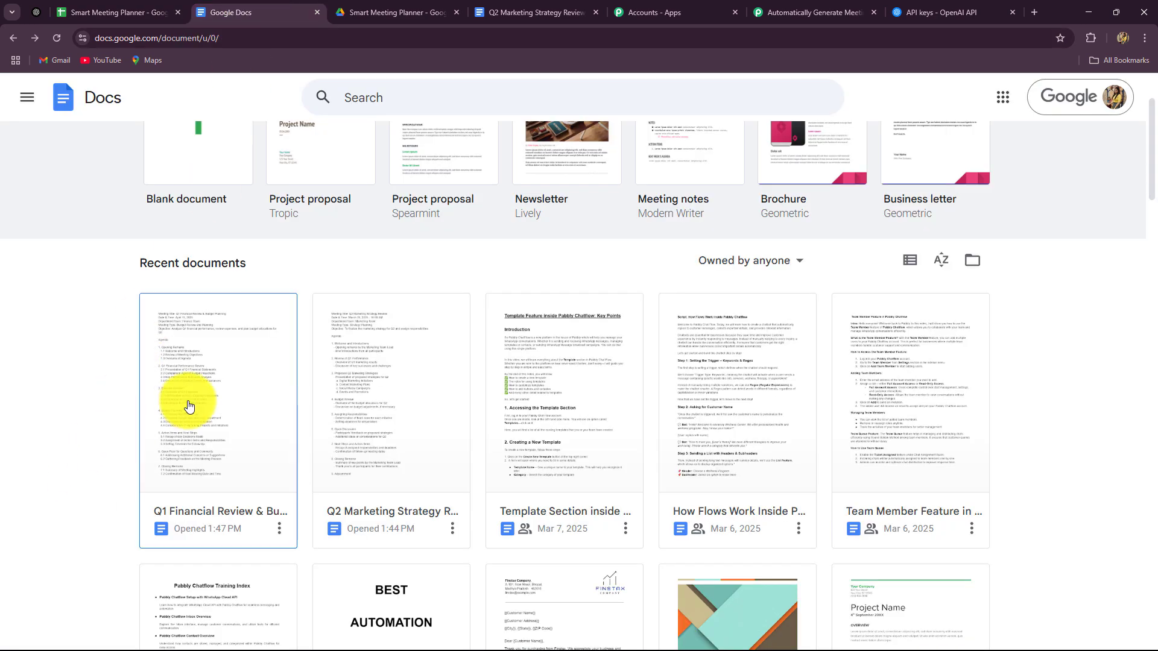
# Review the Q1 Financial Review agenda document, confirm it in the Drive folder, then return to Pabbly.
pyautogui.click(247, 402)
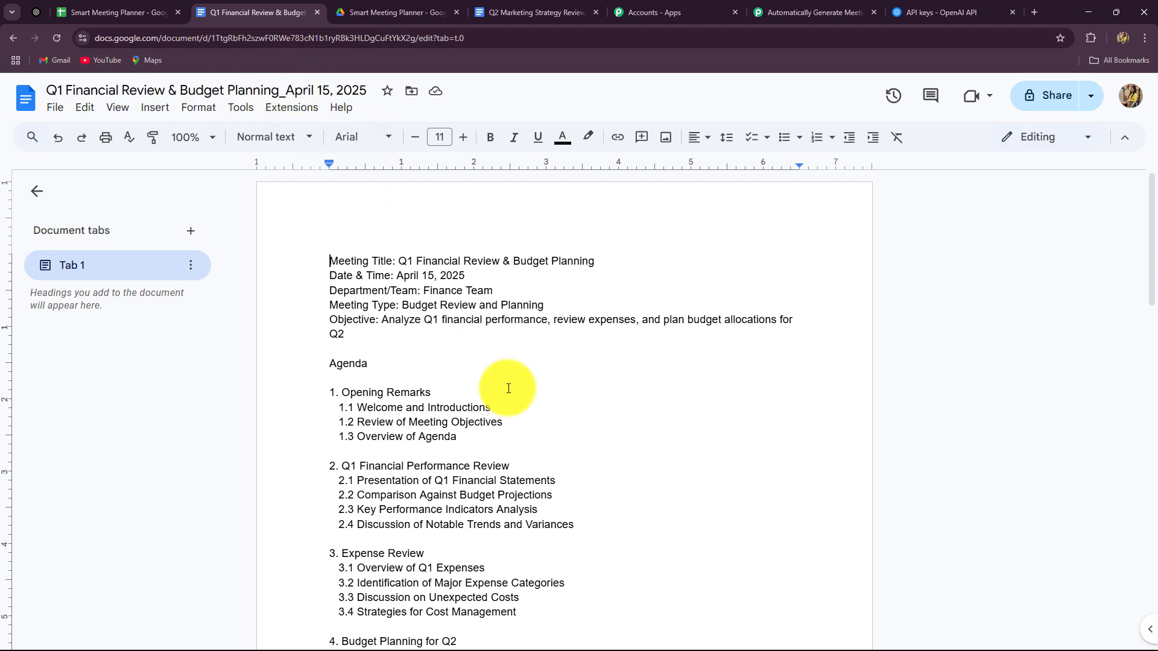
pyautogui.scroll(-15, 509, 398)
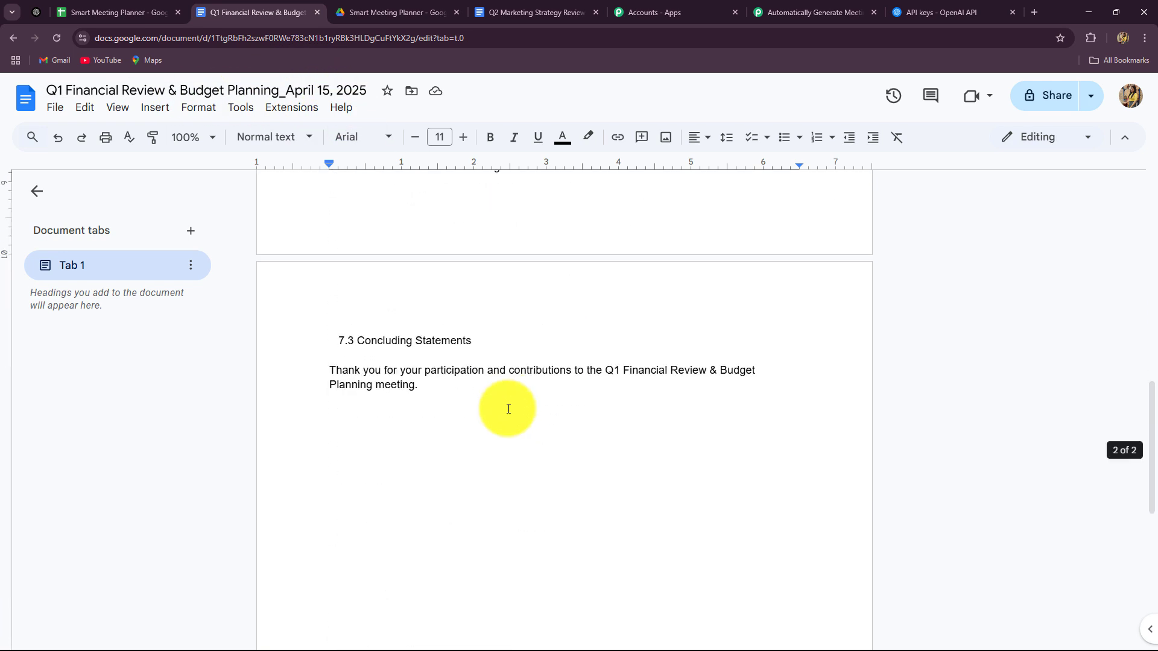
pyautogui.scroll(15, 509, 408)
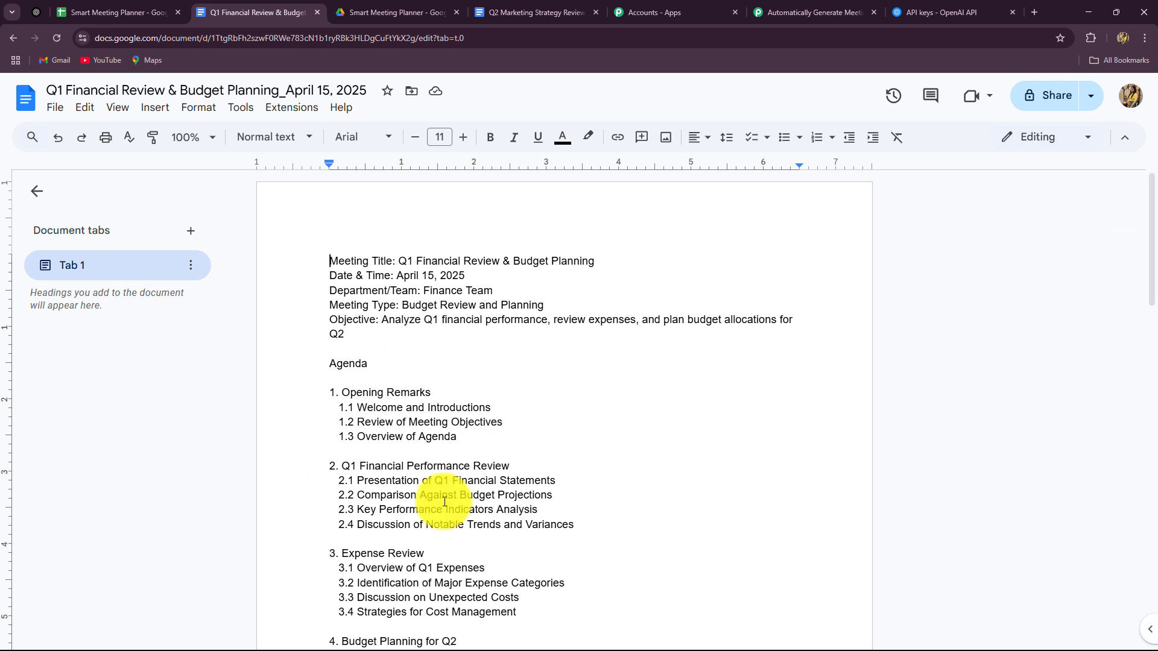
pyautogui.click(367, 8)
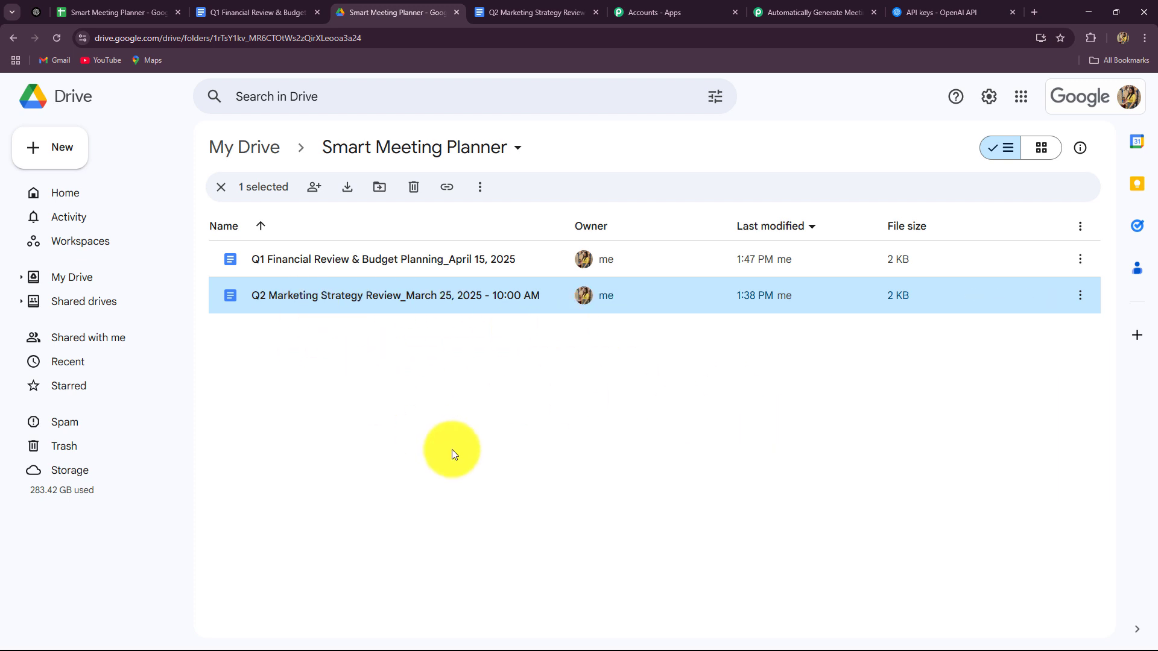
pyautogui.click(451, 450)
pyautogui.click(816, 12)
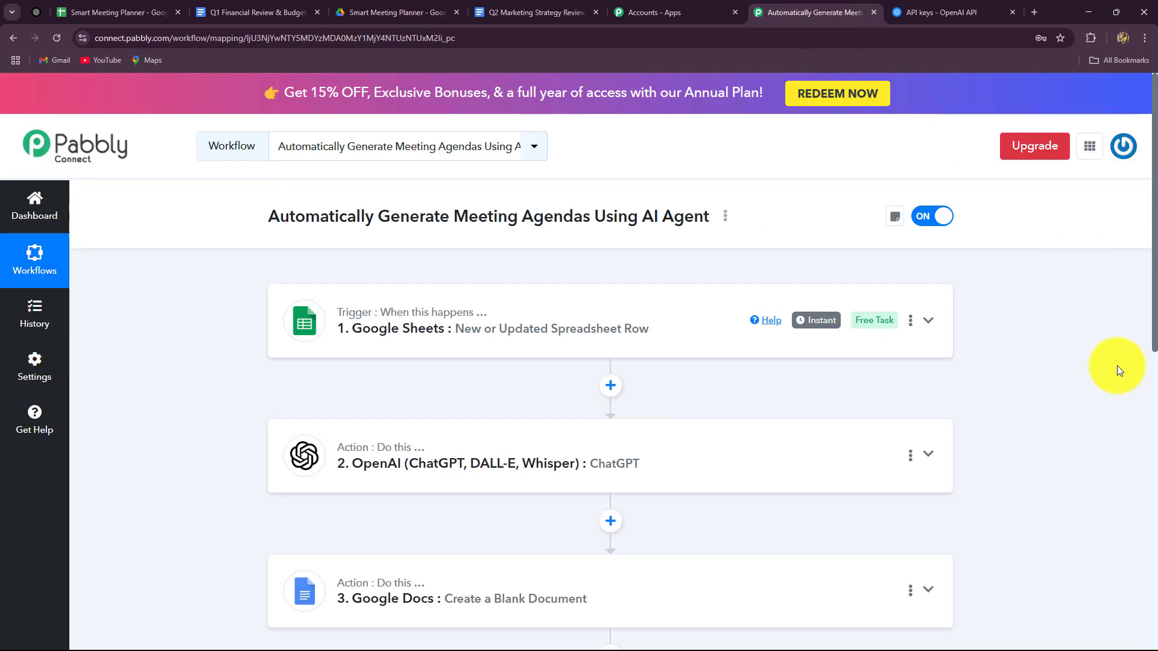
pyautogui.scroll(-8, 1117, 366)
pyautogui.scroll(6, 1117, 369)
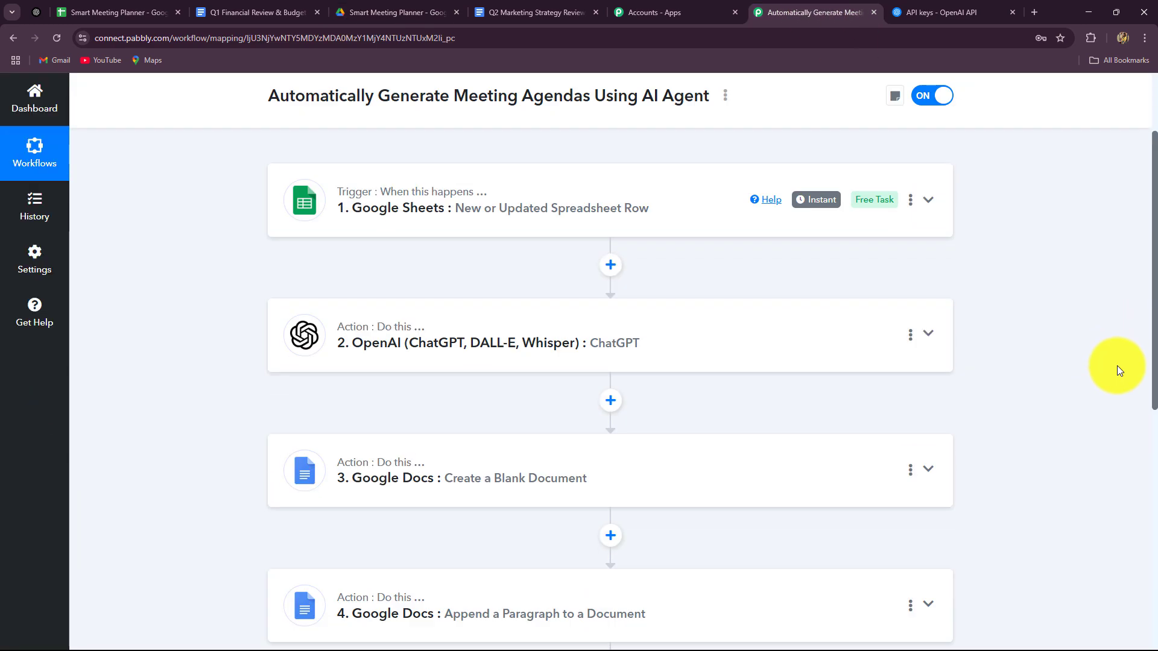